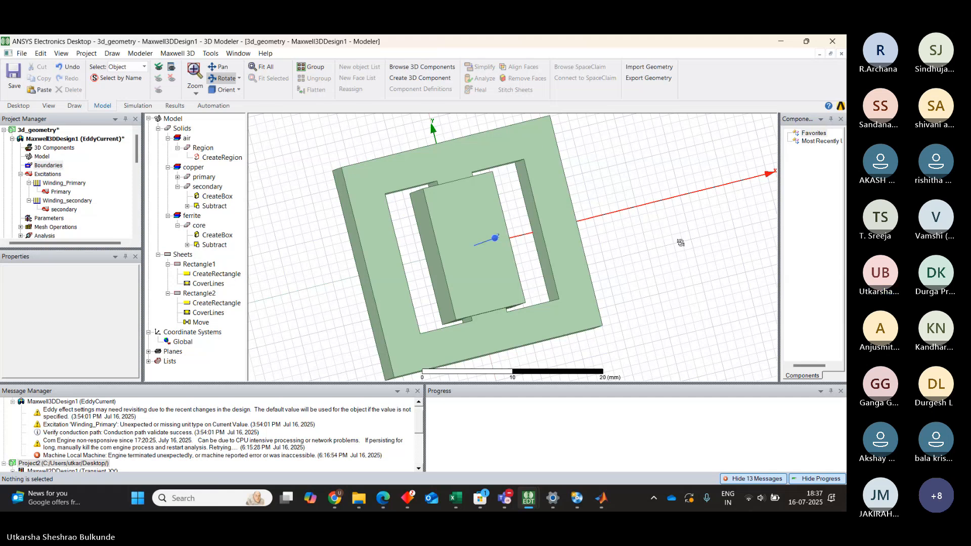
- Examine the transformer core and windings of the 3D model from several angles
left_click_drag(681, 242, 663, 252)
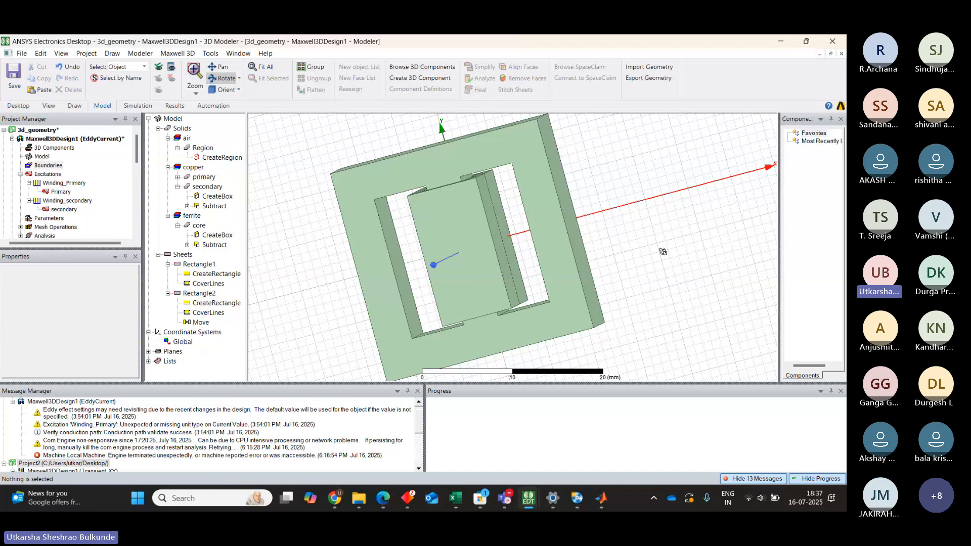
mouse_move(663, 251)
left_mouse_down()
mouse_move(682, 273)
mouse_move(672, 235)
left_mouse_up()
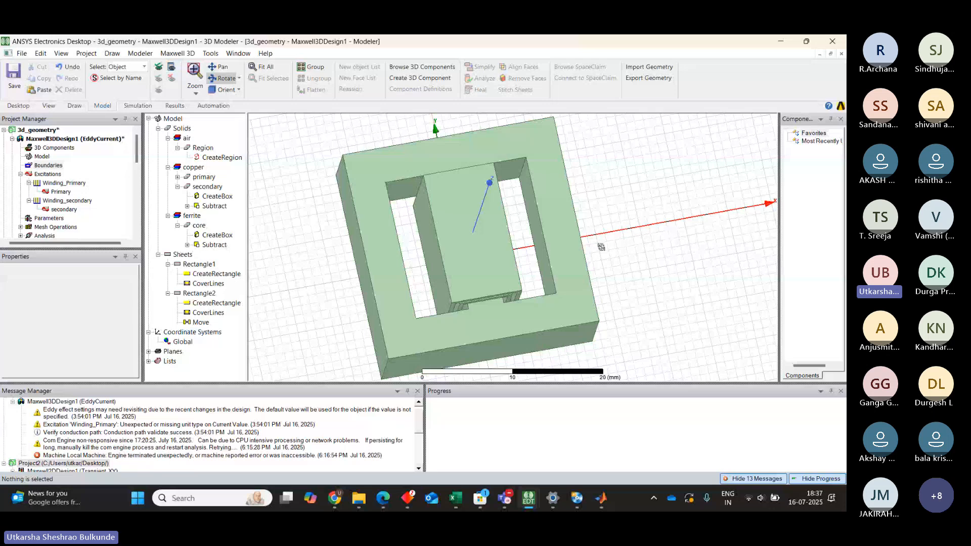
mouse_move(598, 238)
left_mouse_down()
mouse_move(623, 272)
mouse_move(684, 282)
mouse_move(547, 227)
left_mouse_up()
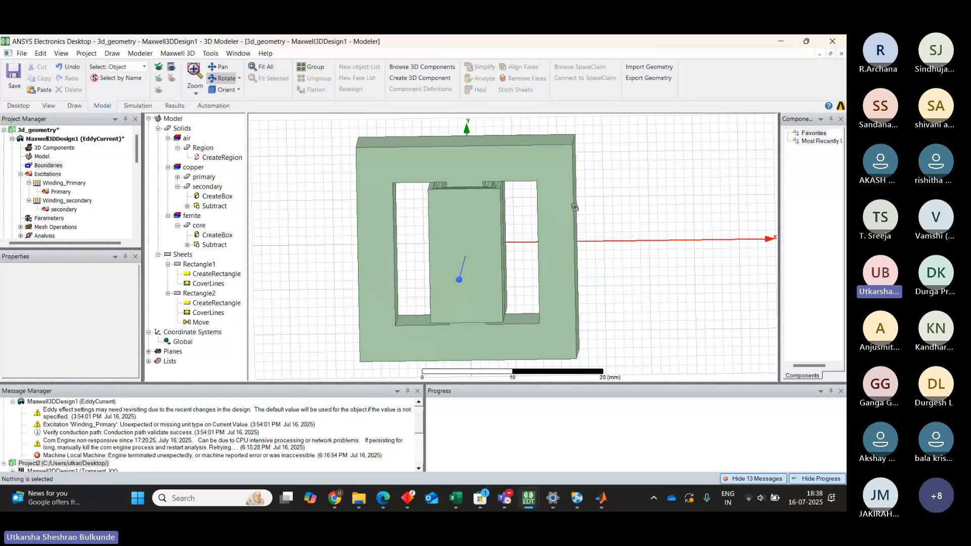
left_click_drag(611, 184, 615, 230)
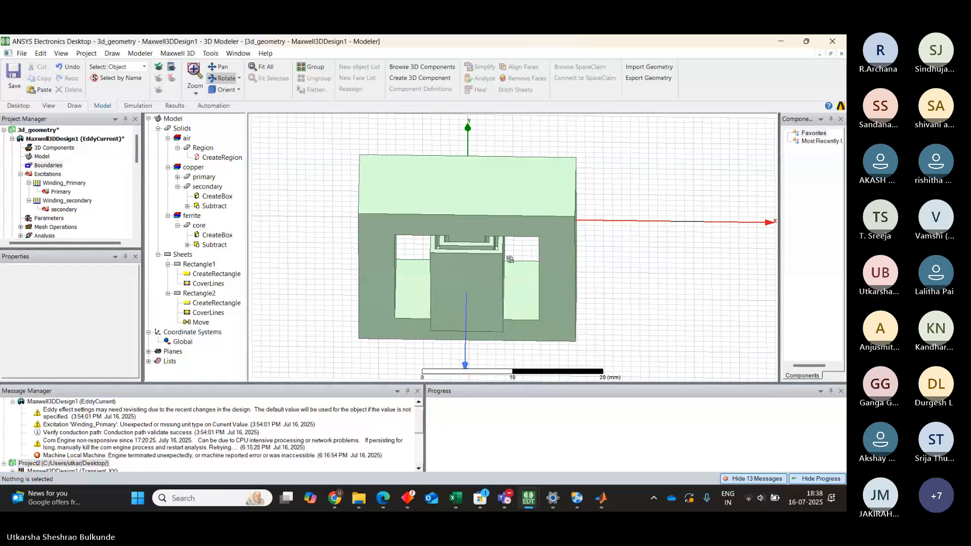
left_click_drag(624, 269, 629, 210)
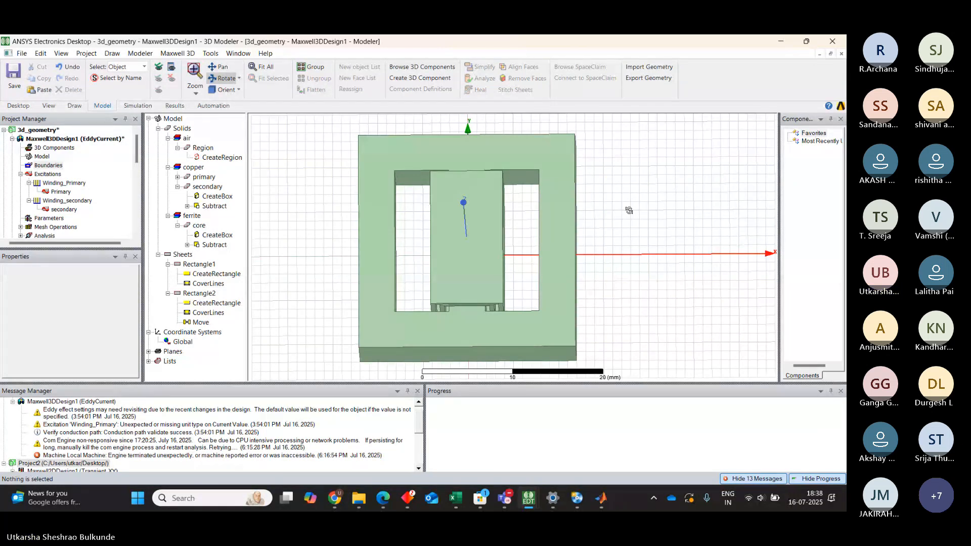
left_click_drag(612, 292, 617, 328)
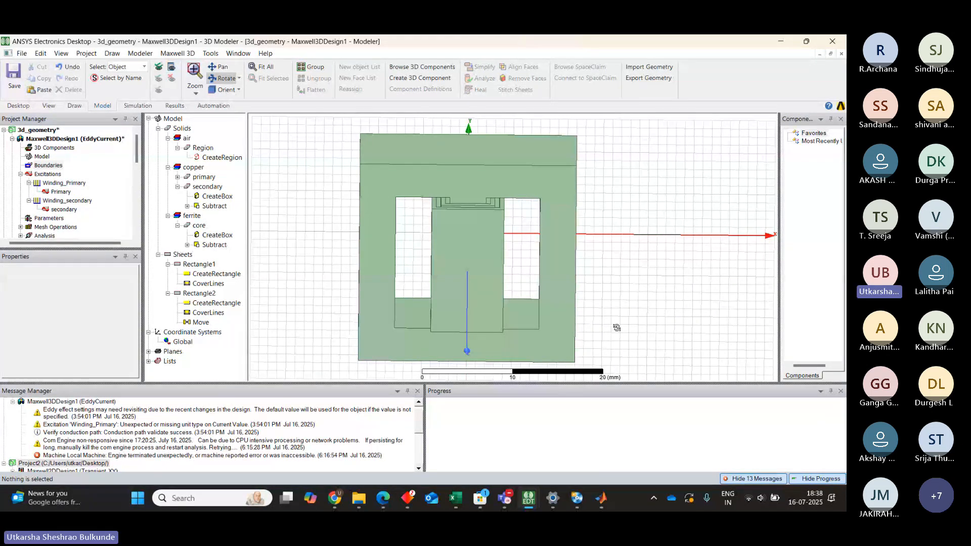
left_click_drag(617, 328, 619, 309)
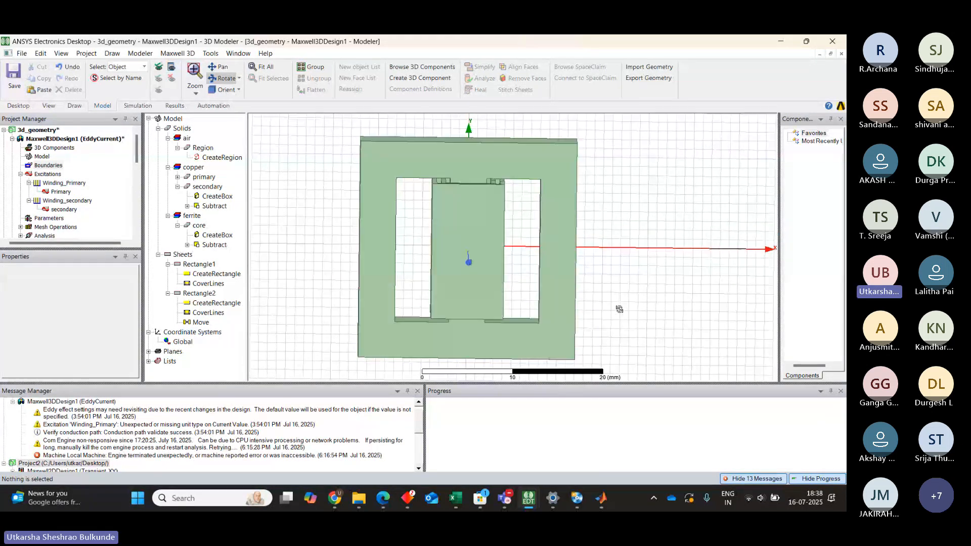
- Select the air Region and fit the whole model in view to examine how the region encloses the core
left_click(52, 167)
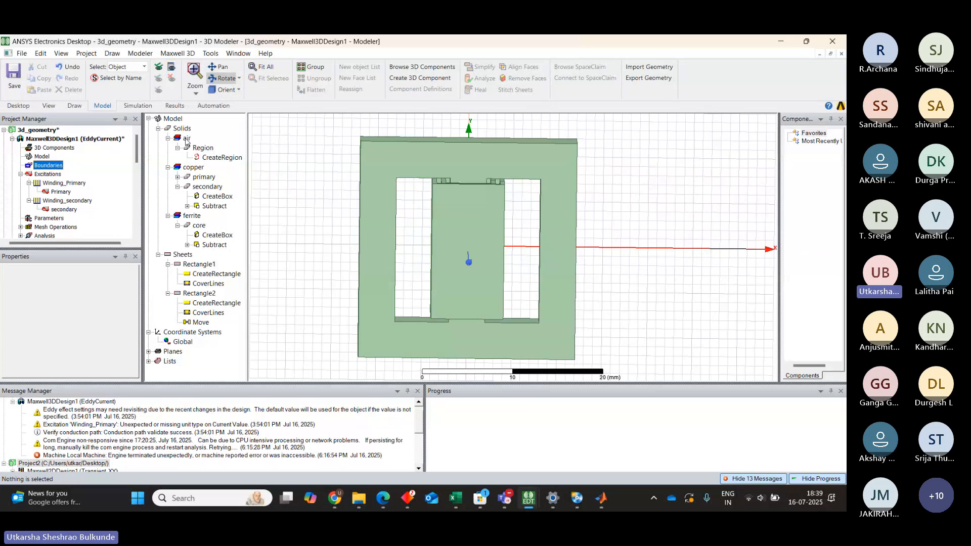
left_click(186, 138)
left_click(219, 157)
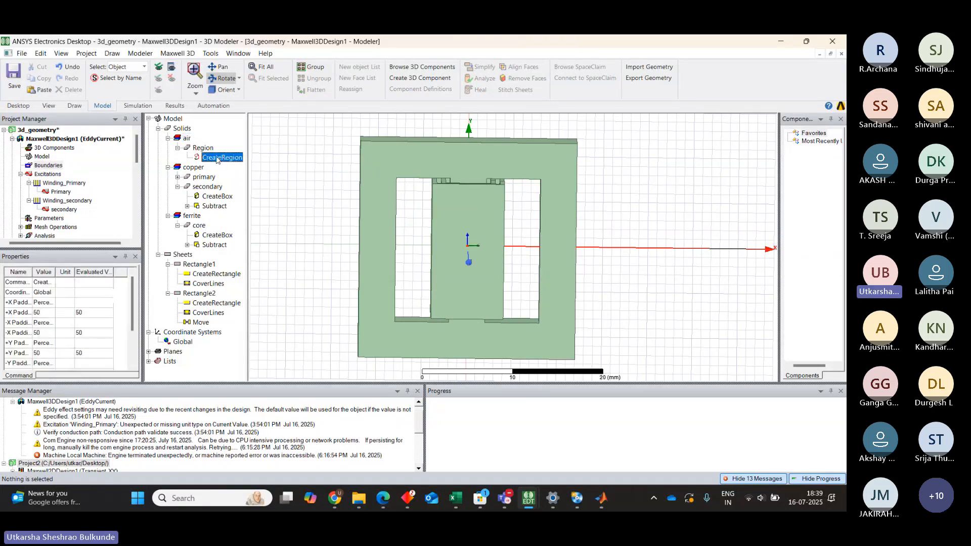
left_click(201, 147)
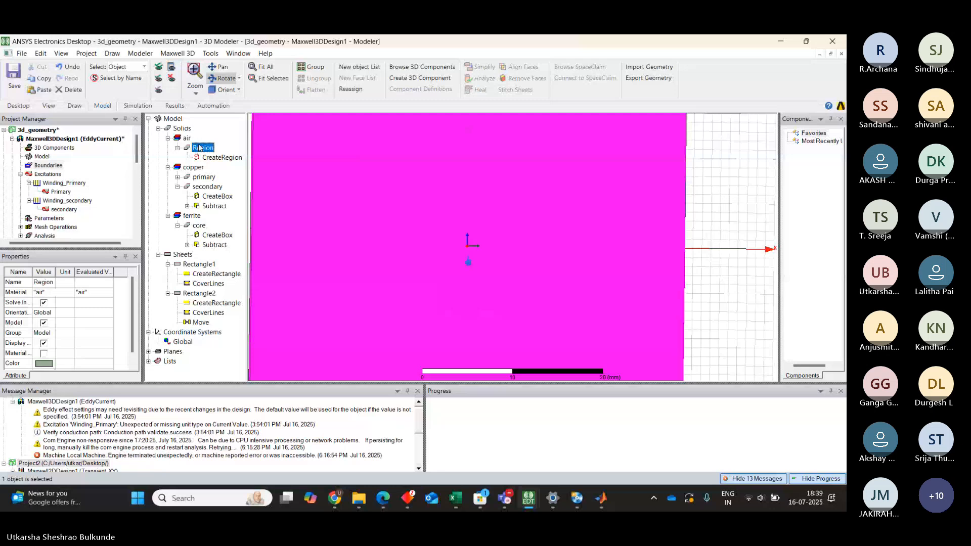
left_click_drag(715, 166, 715, 194)
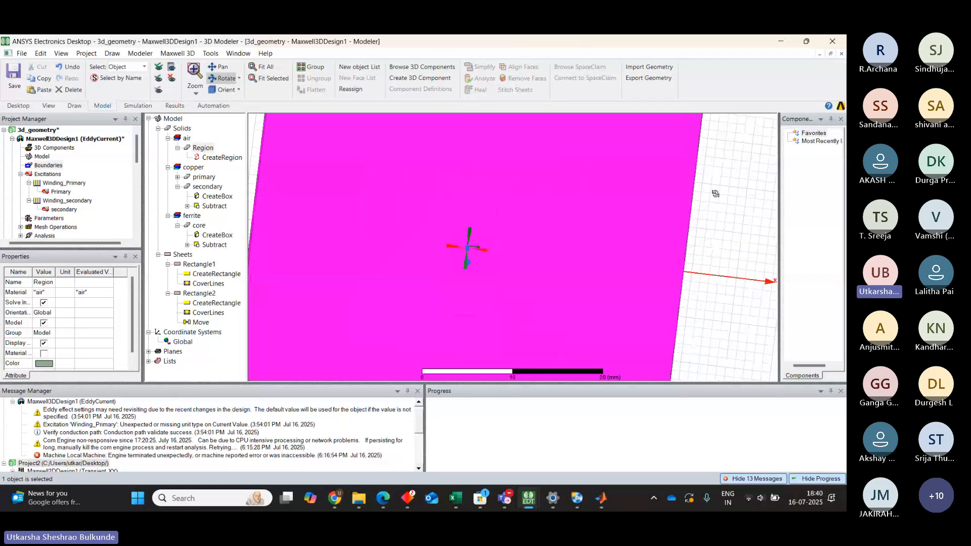
left_click(265, 67)
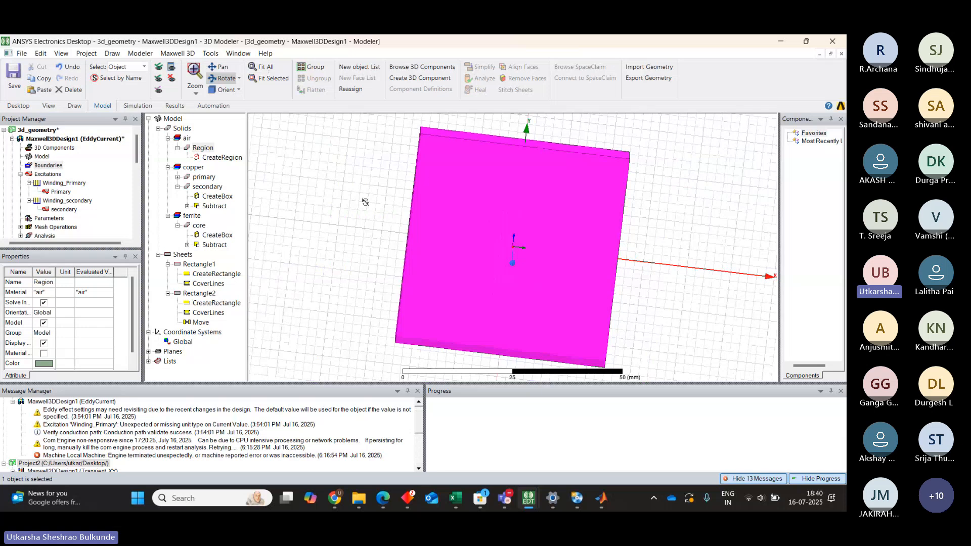
left_click_drag(364, 205, 274, 220)
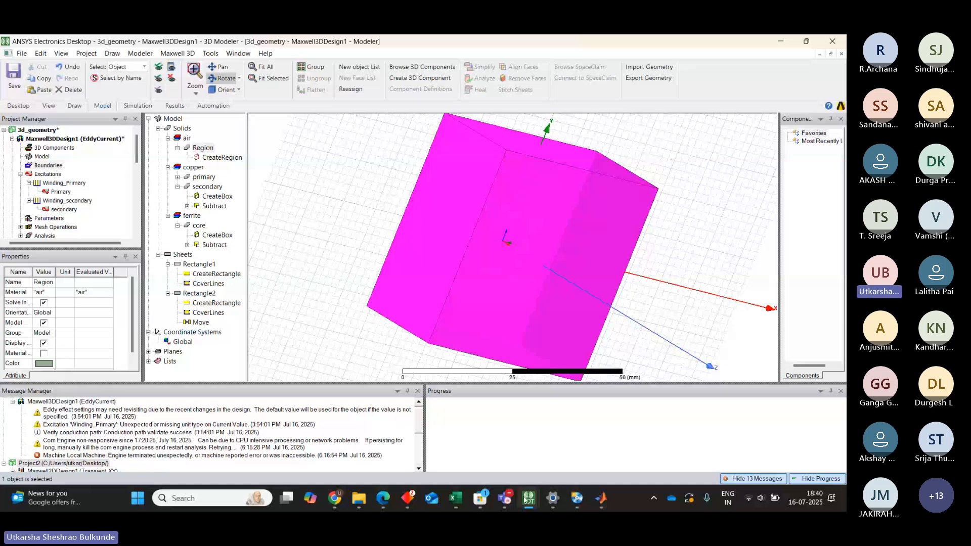
- Check the Teams meeting window and return to the ANSYS Electronics Desktop model
left_click(504, 498)
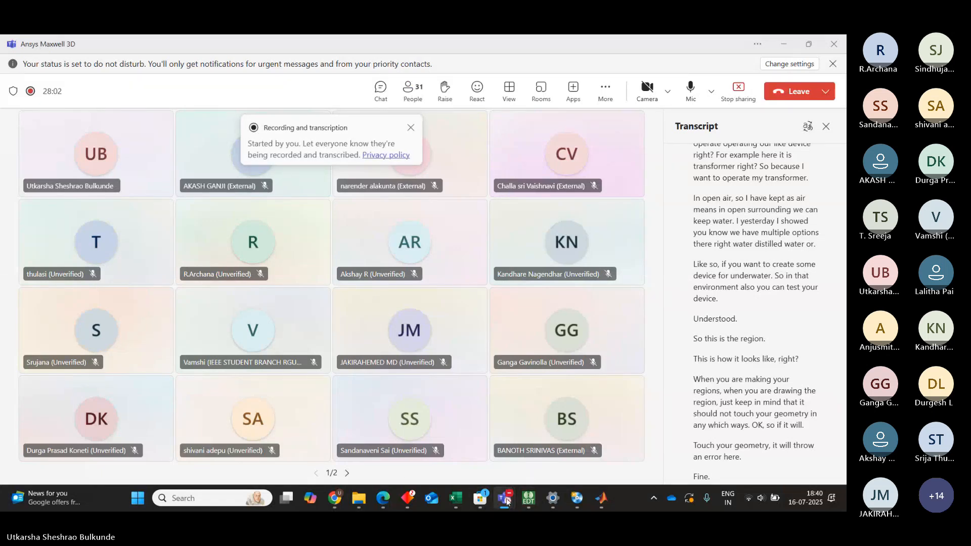
mouse_move(528, 498)
left_click(504, 424)
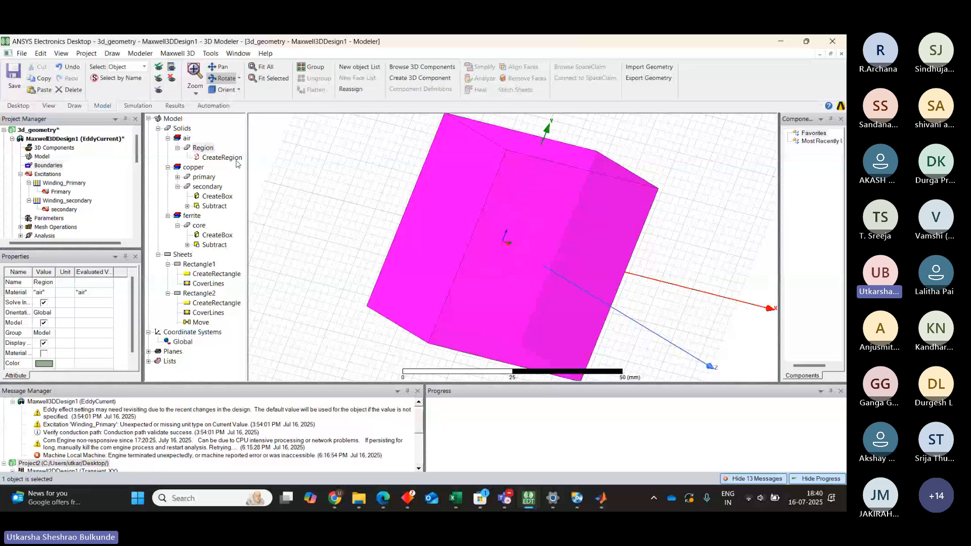
- Collapse the Region's history, clear the selection and examine the core and windings up close
left_click(178, 148)
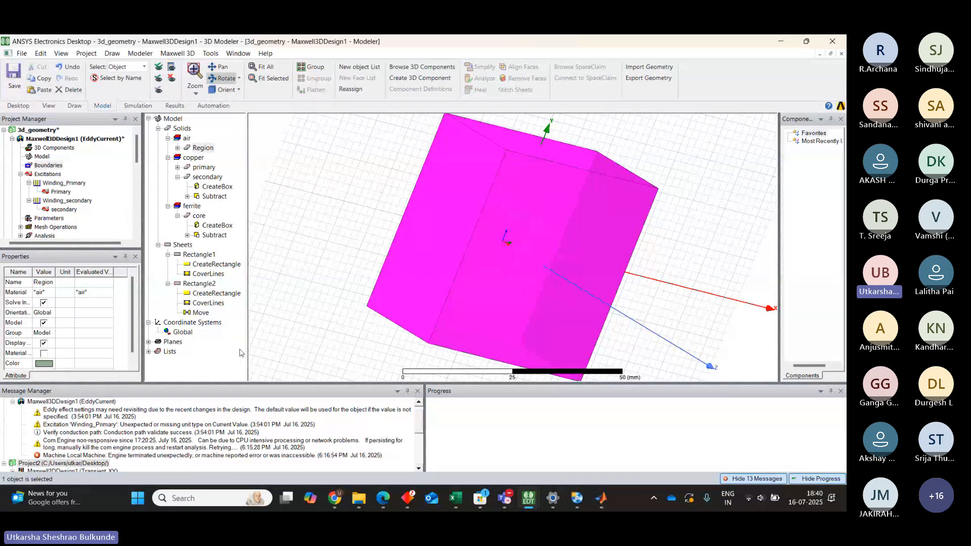
left_click(676, 264)
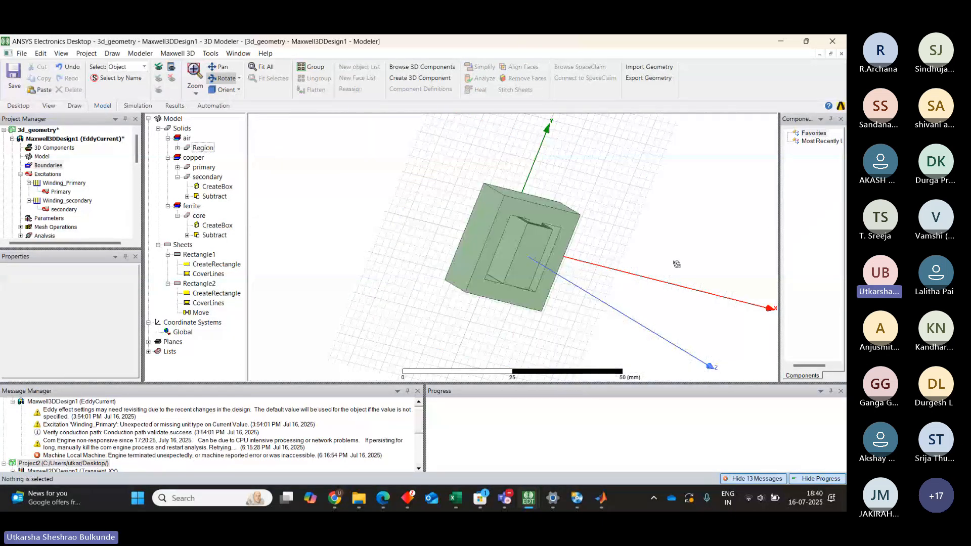
left_click_drag(677, 264, 641, 225)
scroll(420, 418, "up", 1)
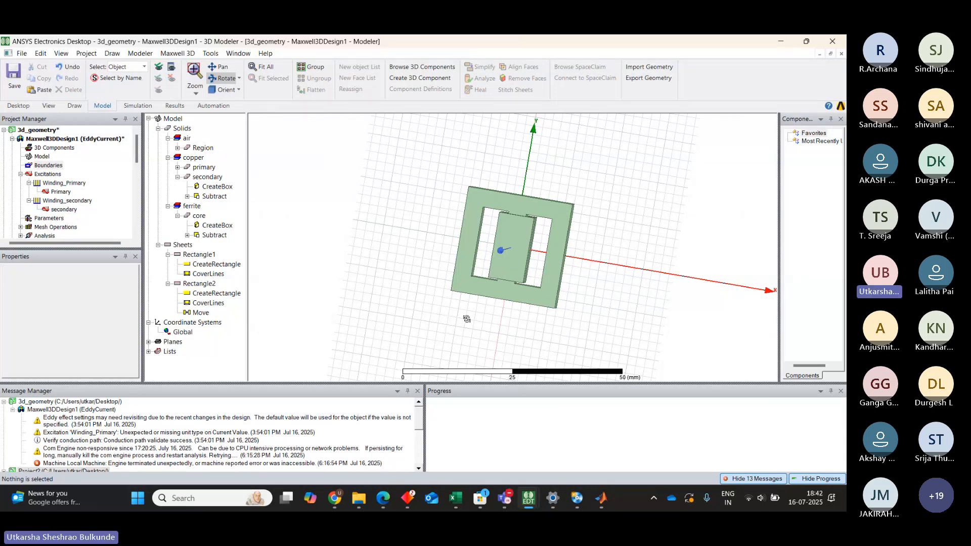
left_click_drag(467, 319, 590, 217)
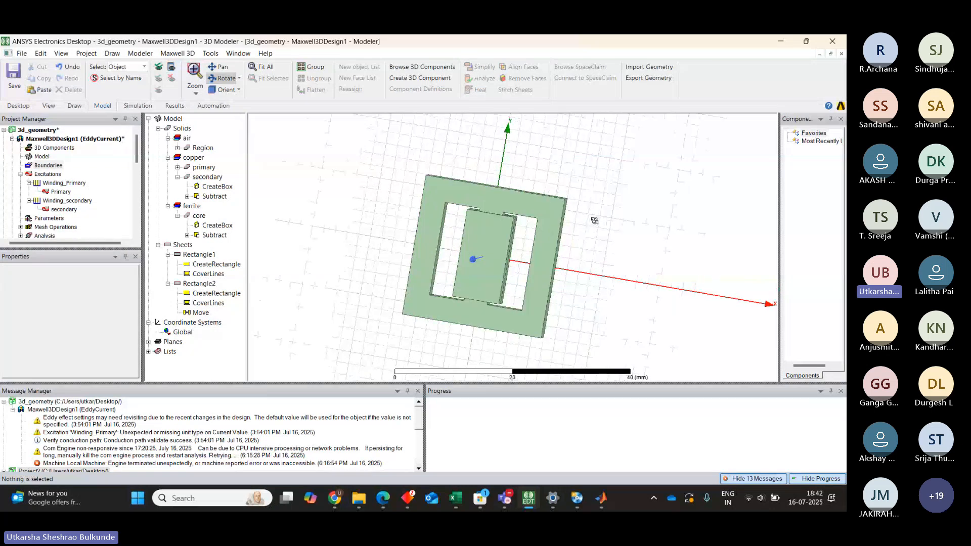
scroll(594, 221, "up", 2)
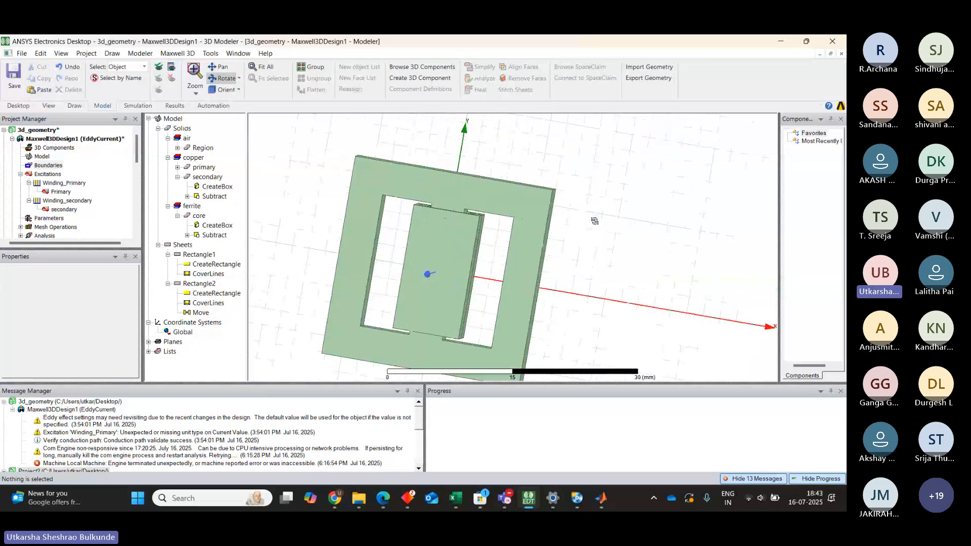
scroll(592, 233, "up", 1)
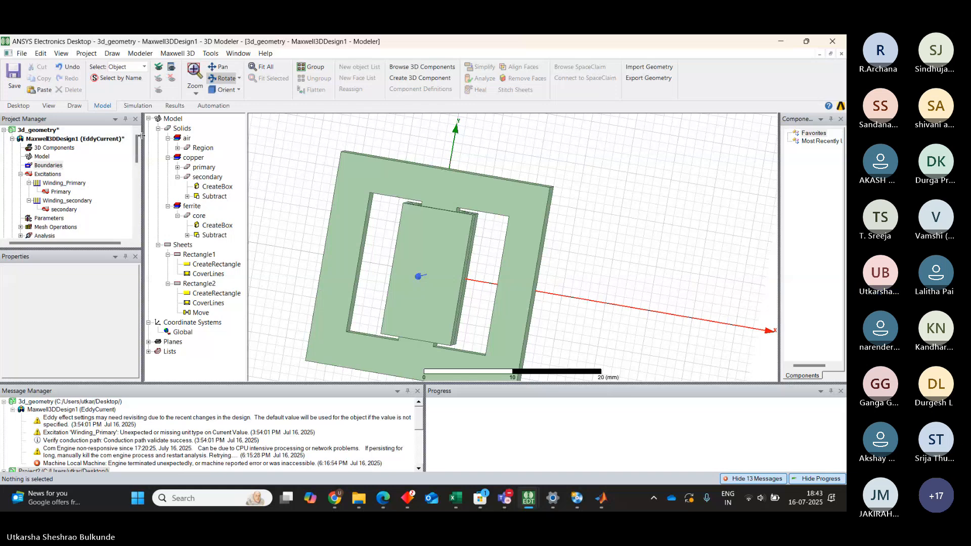
left_click(137, 106)
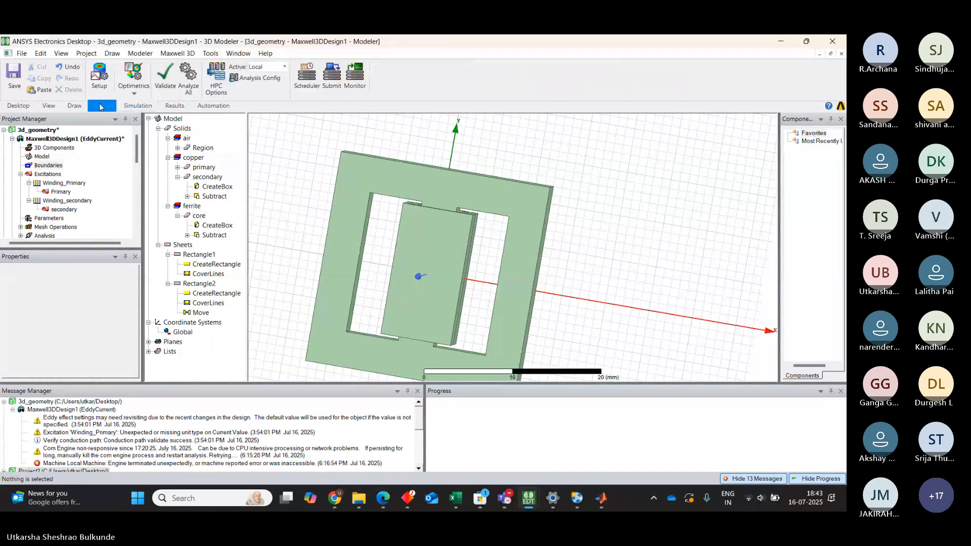
left_click(75, 106)
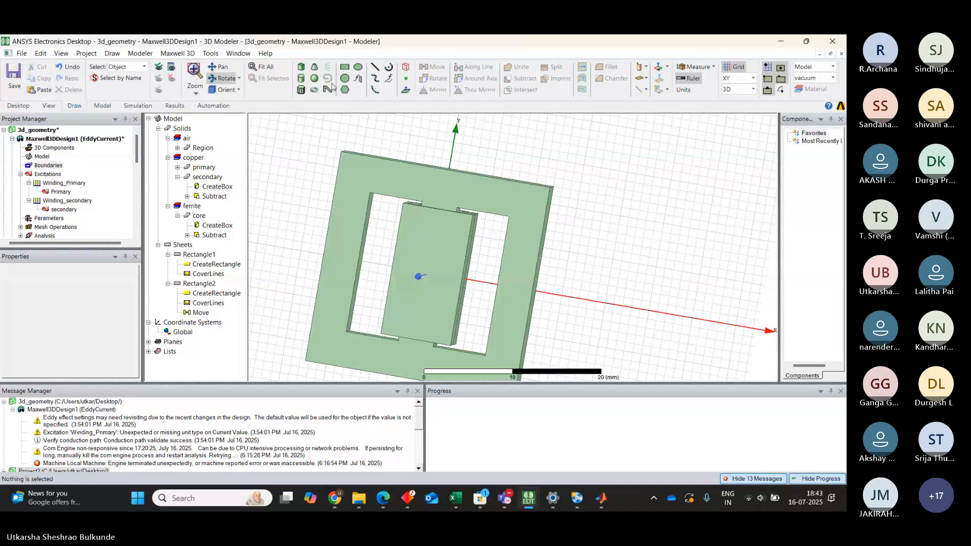
left_click(347, 68)
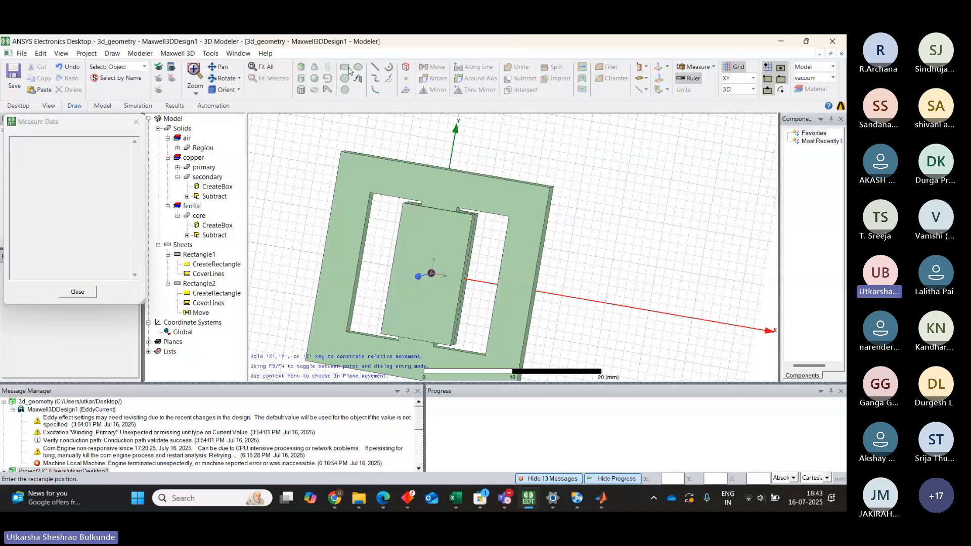
left_click(136, 122)
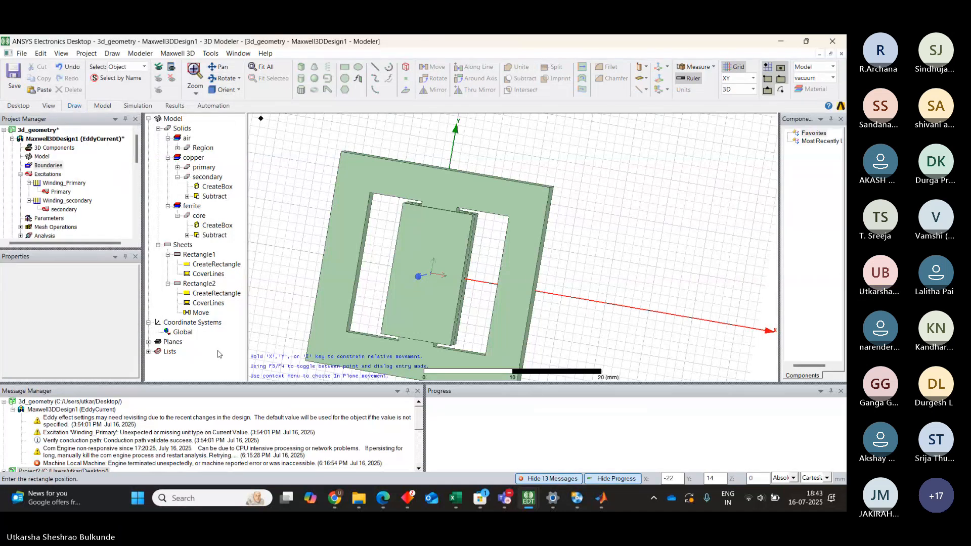
left_click(200, 255)
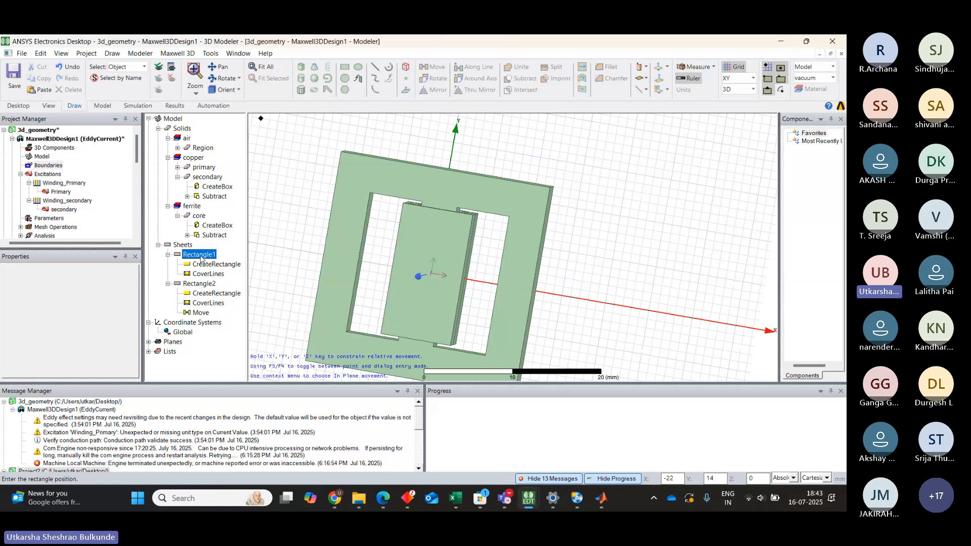
double_click(200, 258)
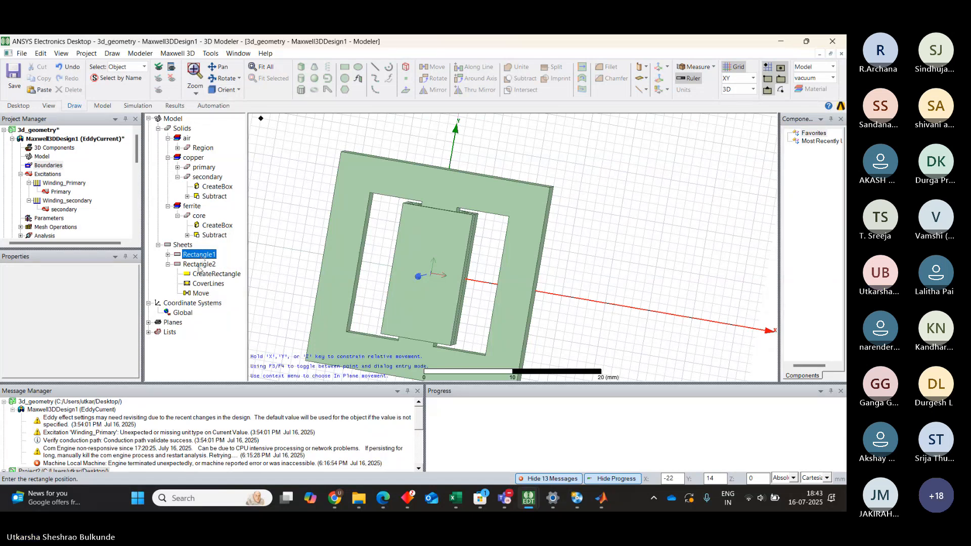
left_click(195, 273)
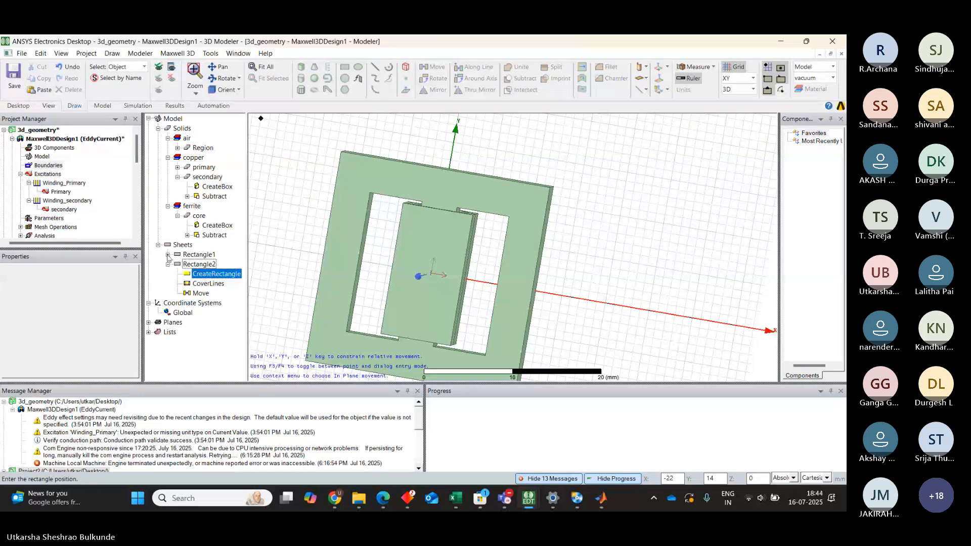
left_click(168, 255)
left_click(200, 265)
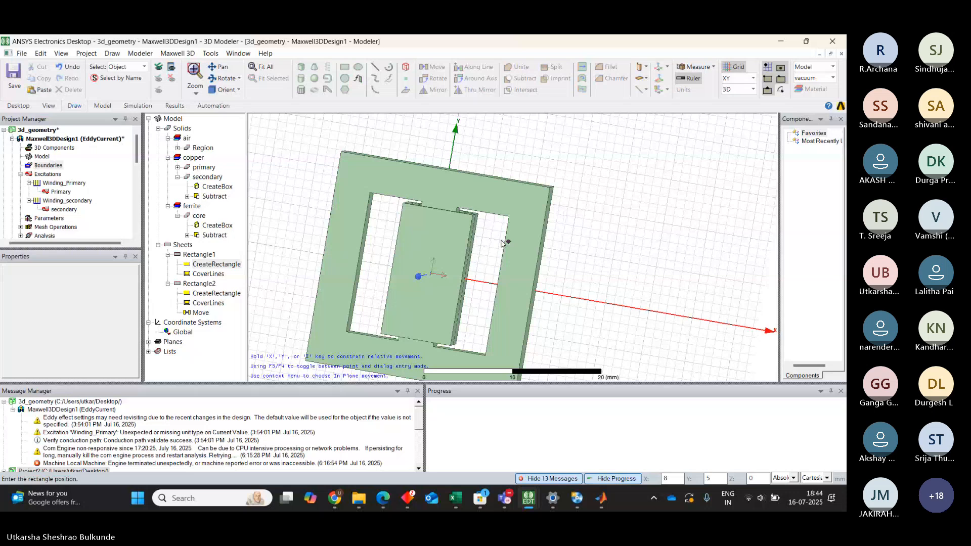
key("Escape")
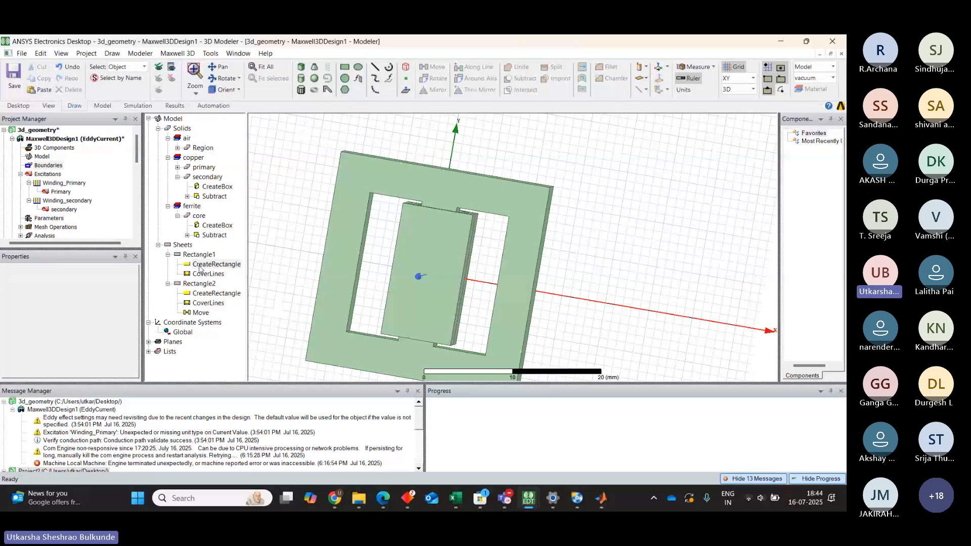
- Highlight the Rectangle1 and Rectangle2 sheets in turn to examine their positions on the windings
left_click(199, 255)
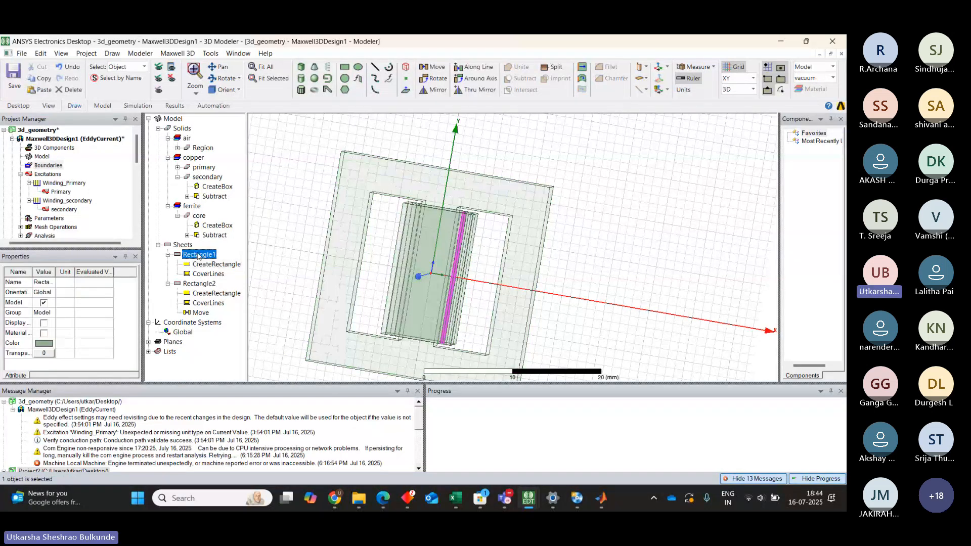
left_click(198, 284)
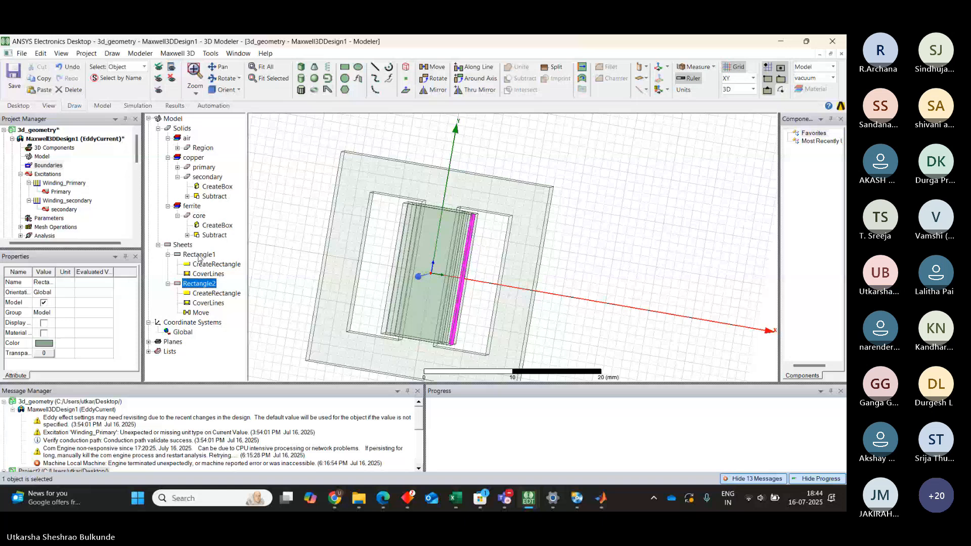
left_click(199, 255)
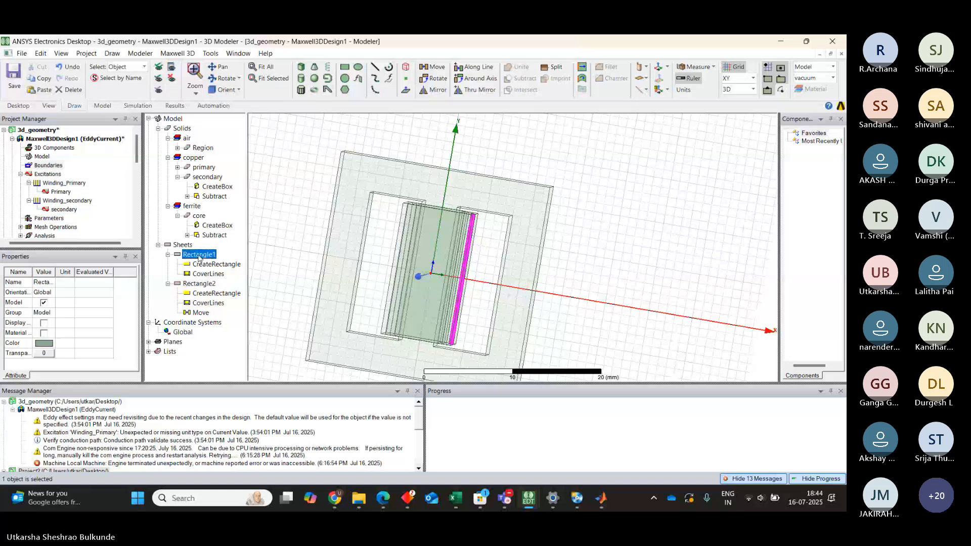
- Review the Primary coil terminal's number of conductors, keeping the excitation dialog clear of the terminal sheets
double_click(79, 192)
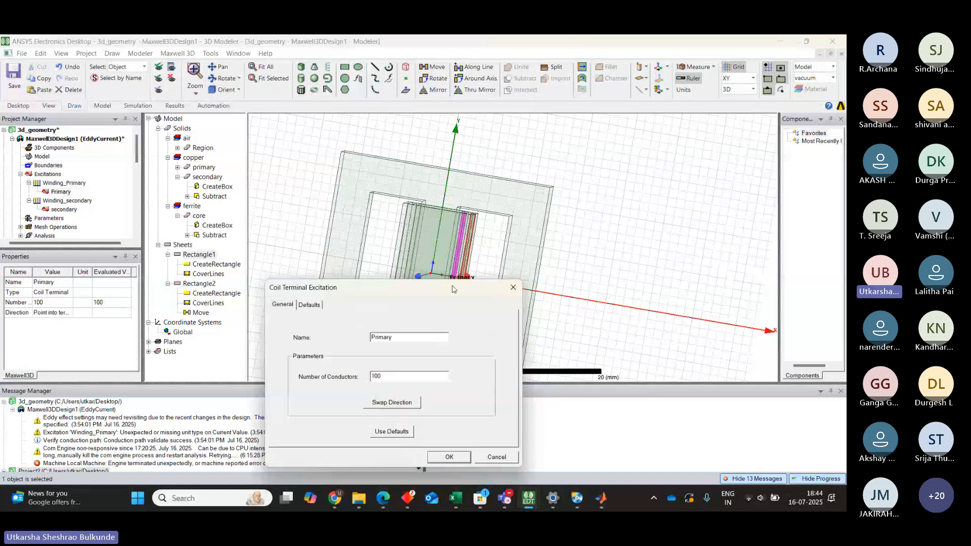
left_click_drag(451, 289, 624, 110)
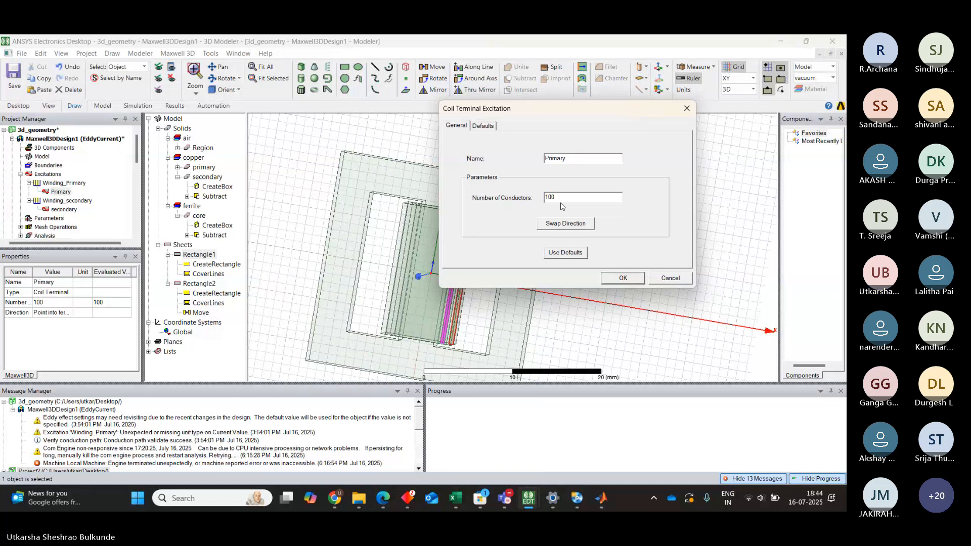
left_click(623, 278)
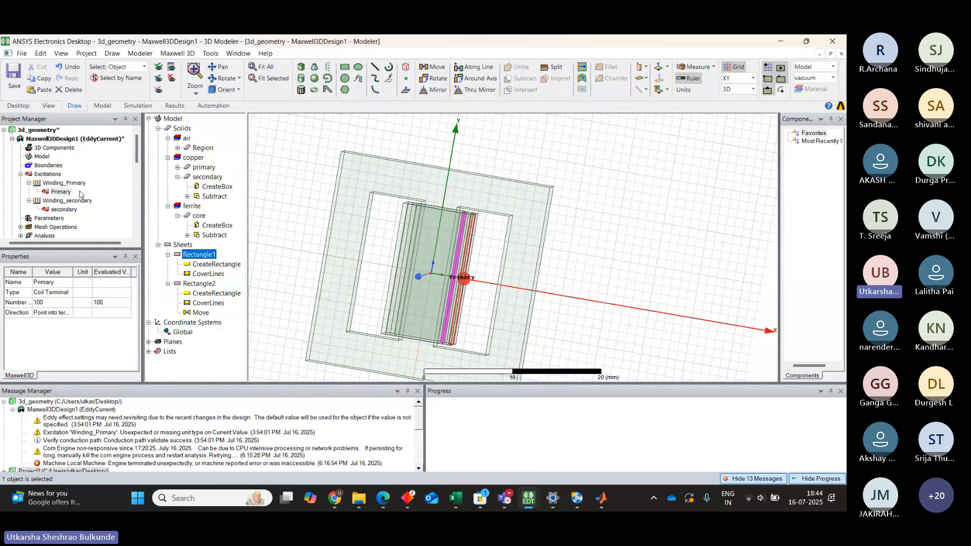
left_click(80, 193)
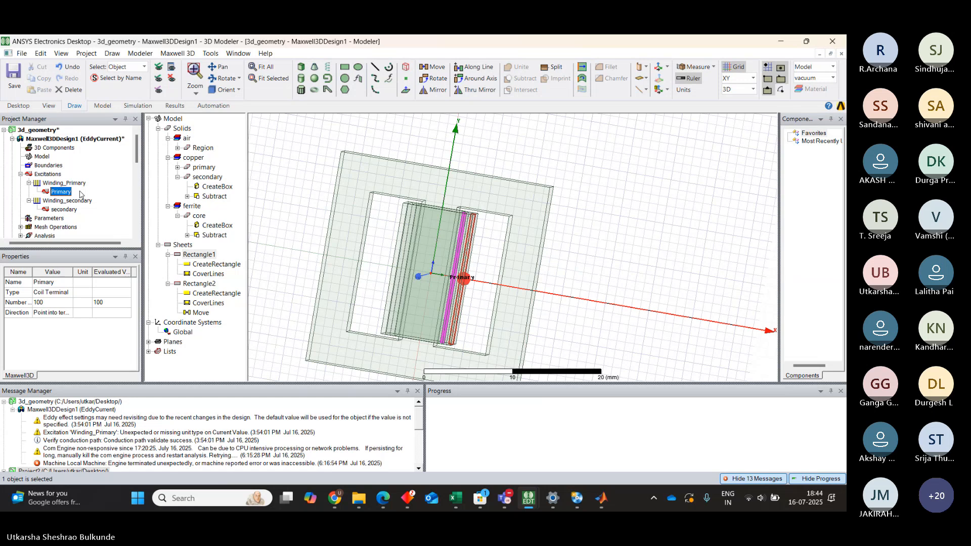
left_click(46, 175)
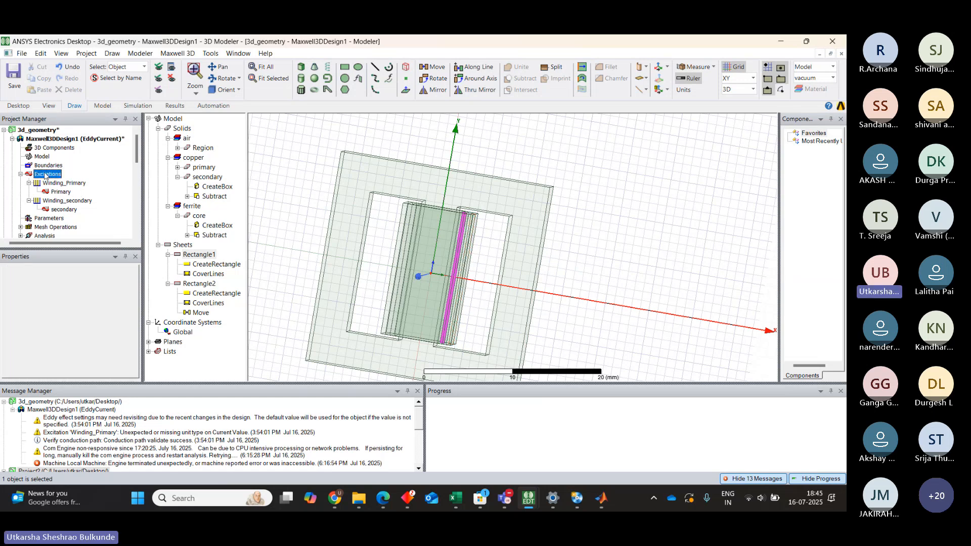
right_click(45, 175)
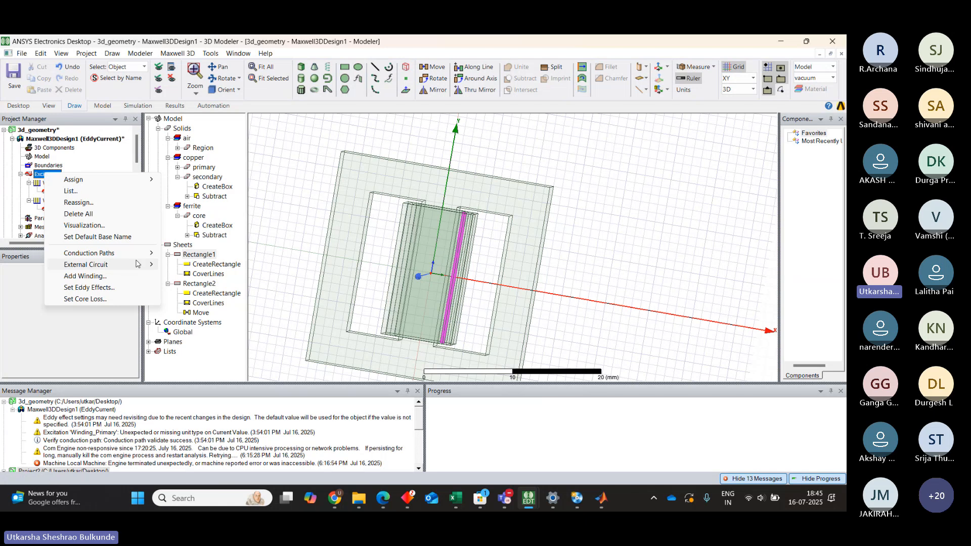
left_click(115, 278)
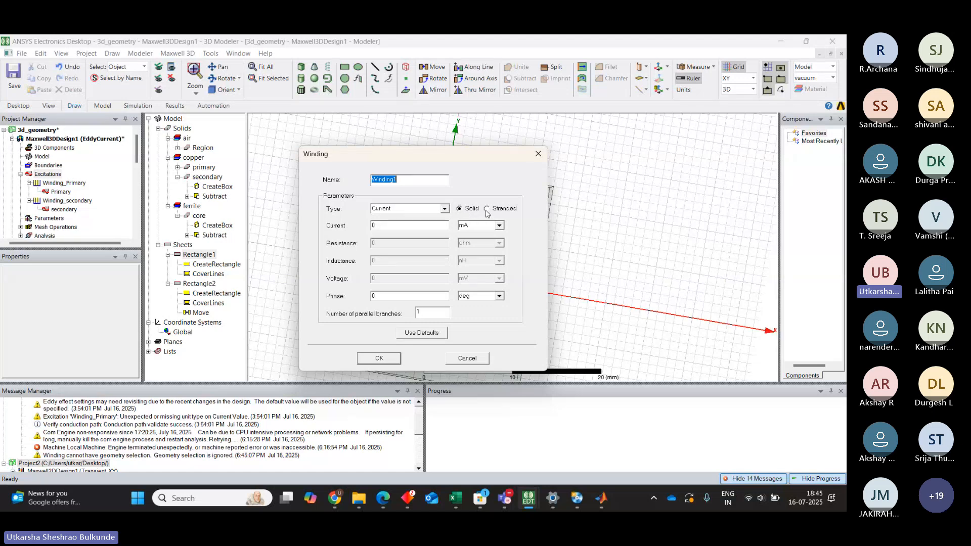
left_click(486, 209)
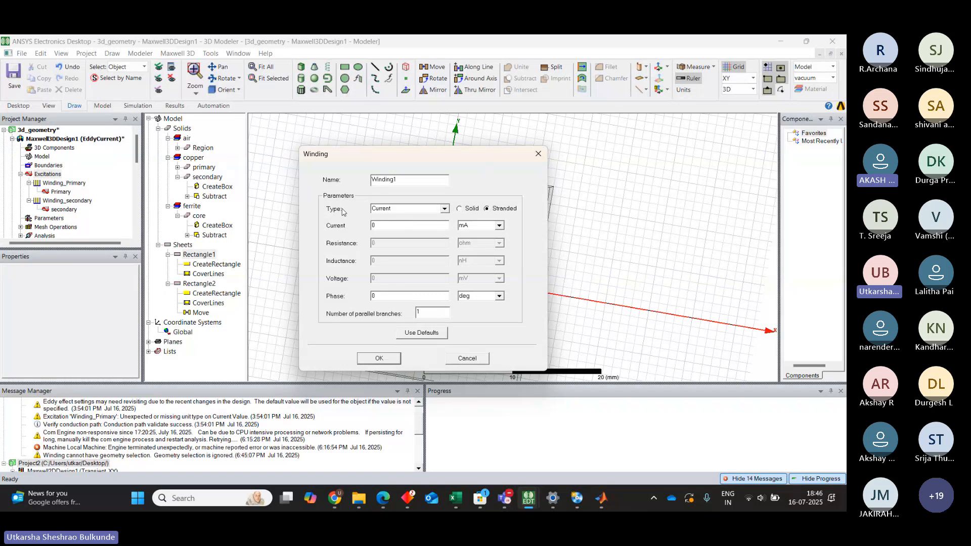
left_click(543, 161)
- Remove the Primary and secondary coil terminals from their windings and clear the selection
left_click(61, 191)
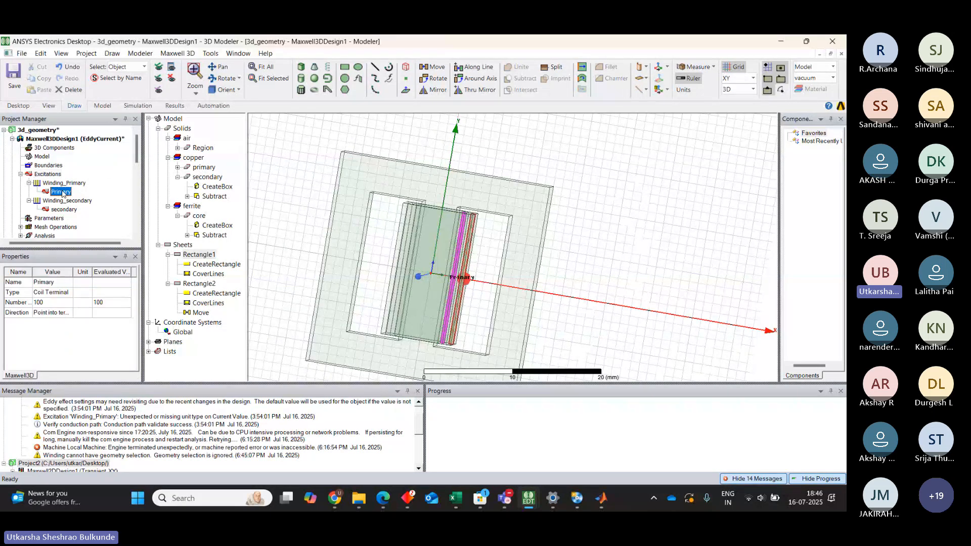
right_click(63, 194)
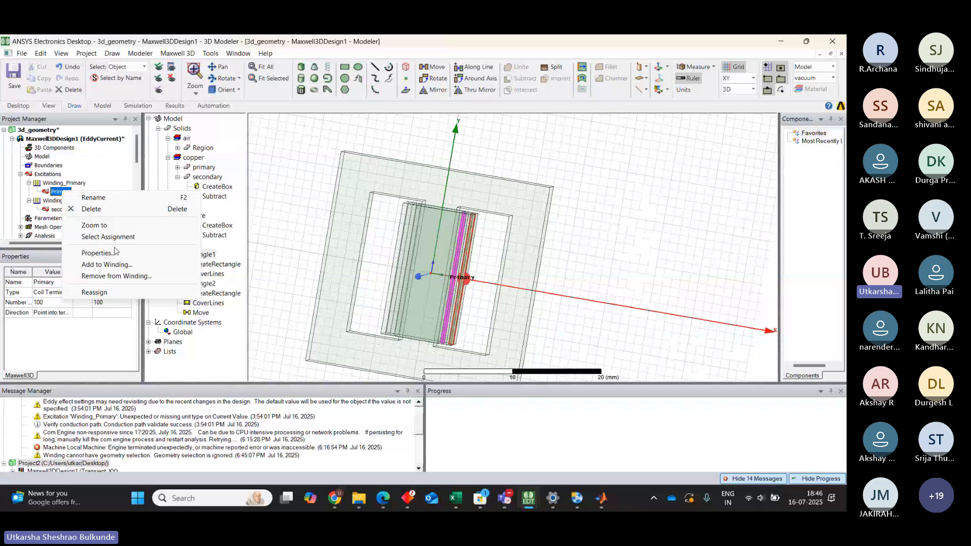
left_click(122, 276)
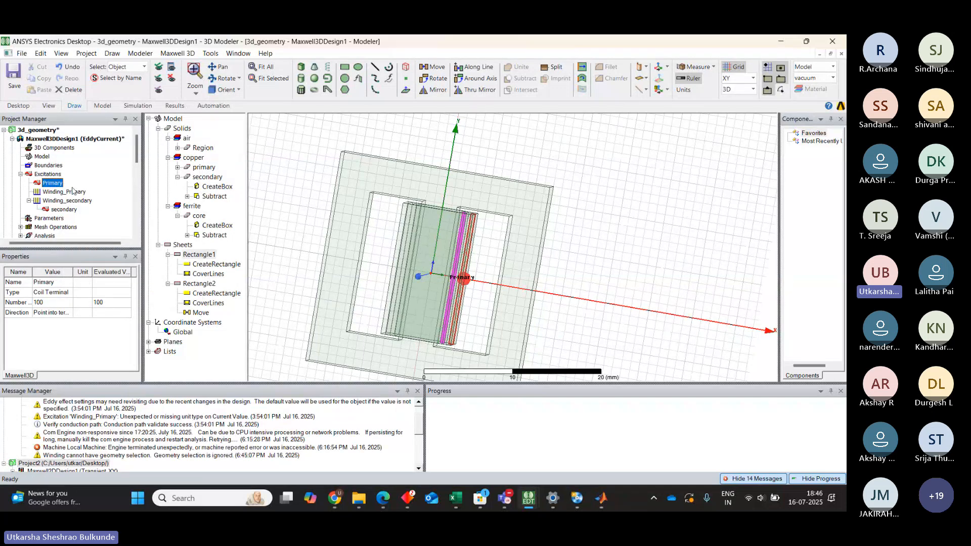
left_click(60, 210)
right_click(60, 210)
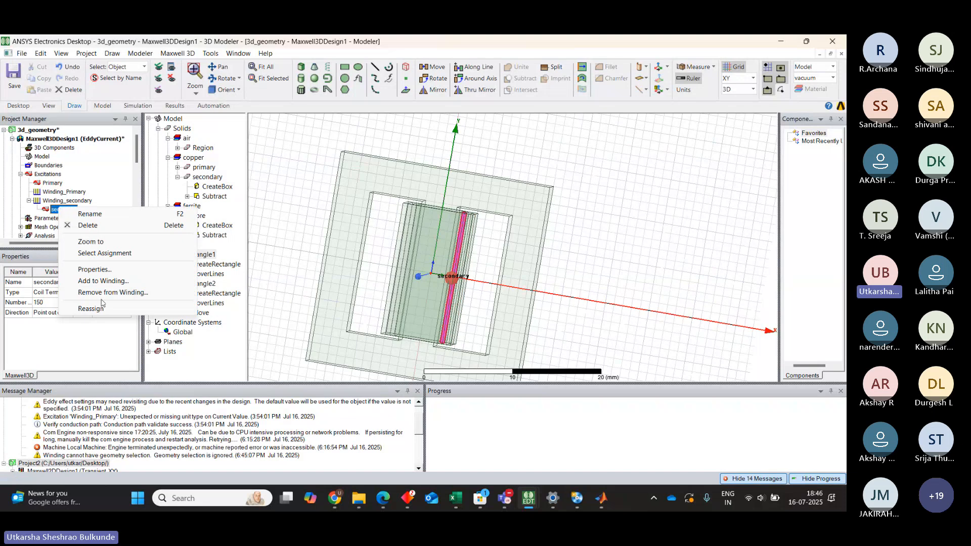
left_click(101, 293)
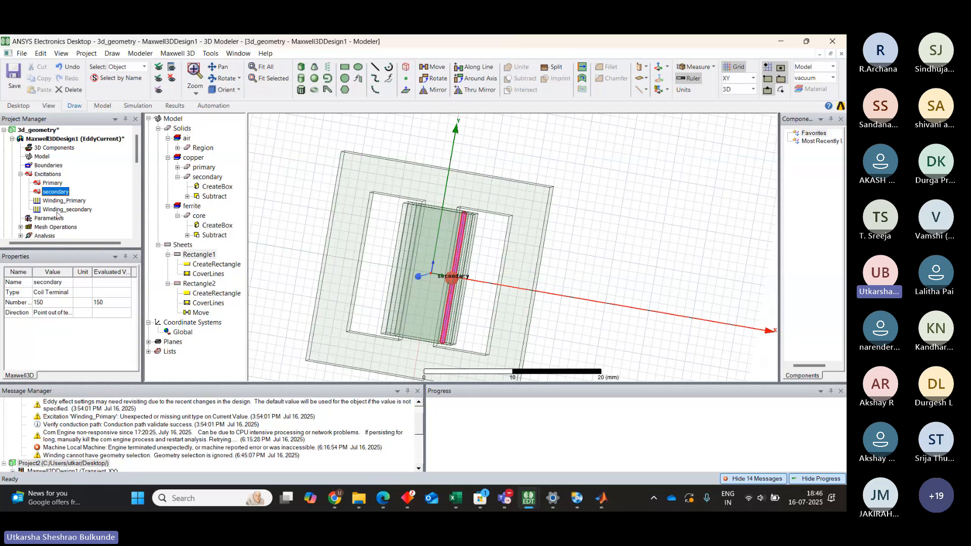
left_click(303, 222)
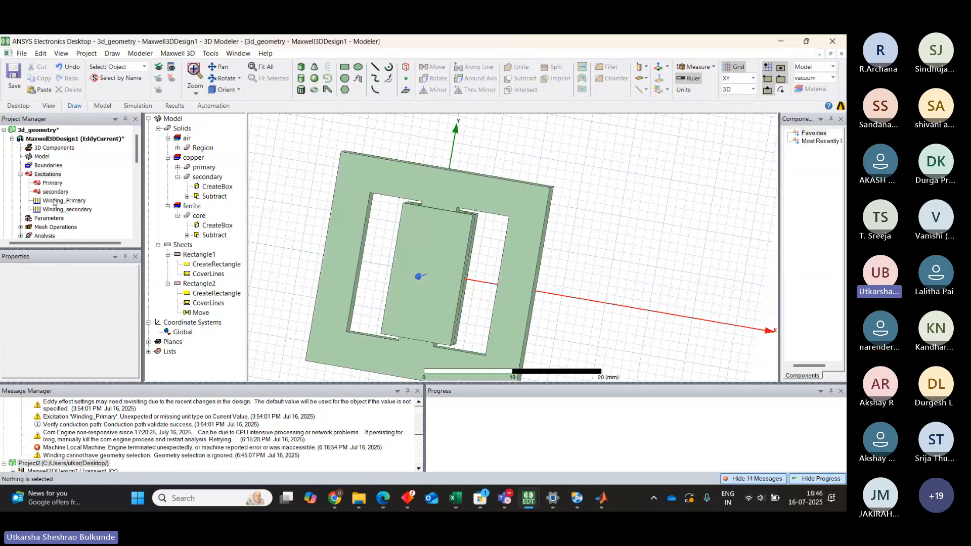
- Check the options available for Winding_Primary and review the unassigned Primary coil terminal's settings
left_click(56, 201)
right_click(55, 202)
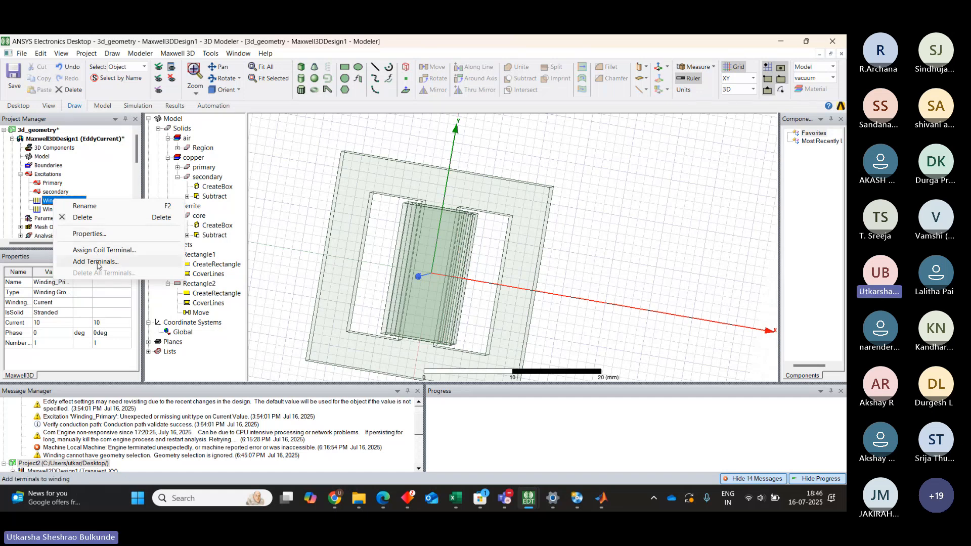
left_click(53, 183)
double_click(54, 183)
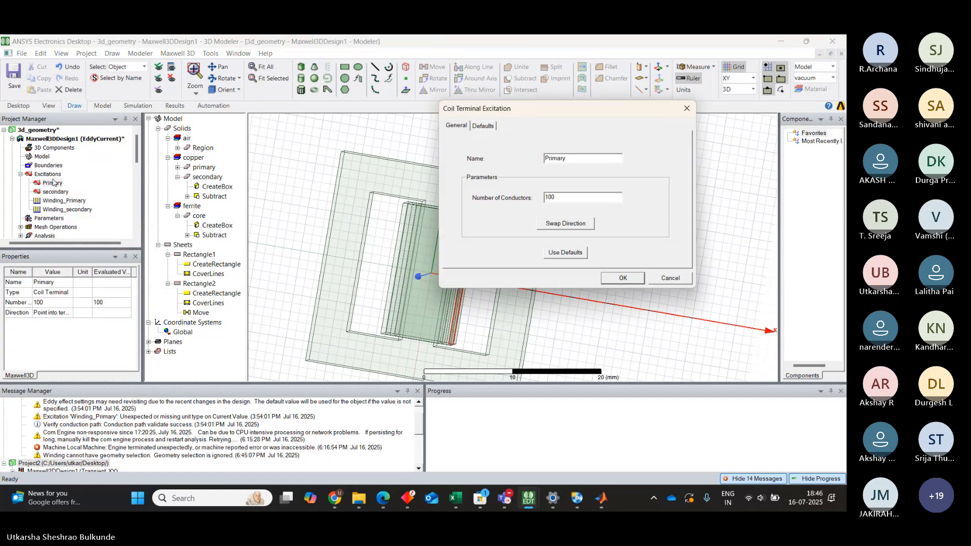
left_click(686, 108)
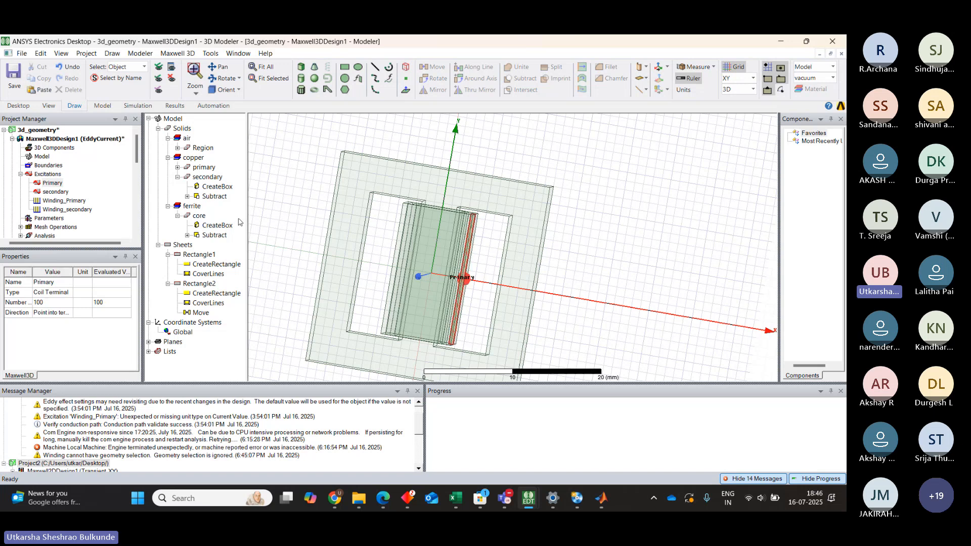
- Set Winding_Primary to Solid and try to add the Primary coil terminal to it
double_click(65, 201)
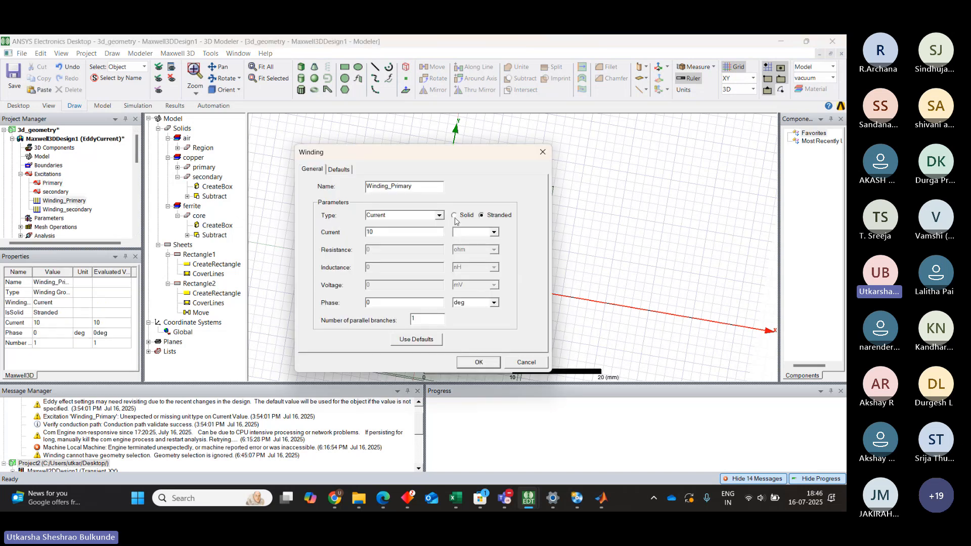
left_click(475, 364)
left_click(74, 201)
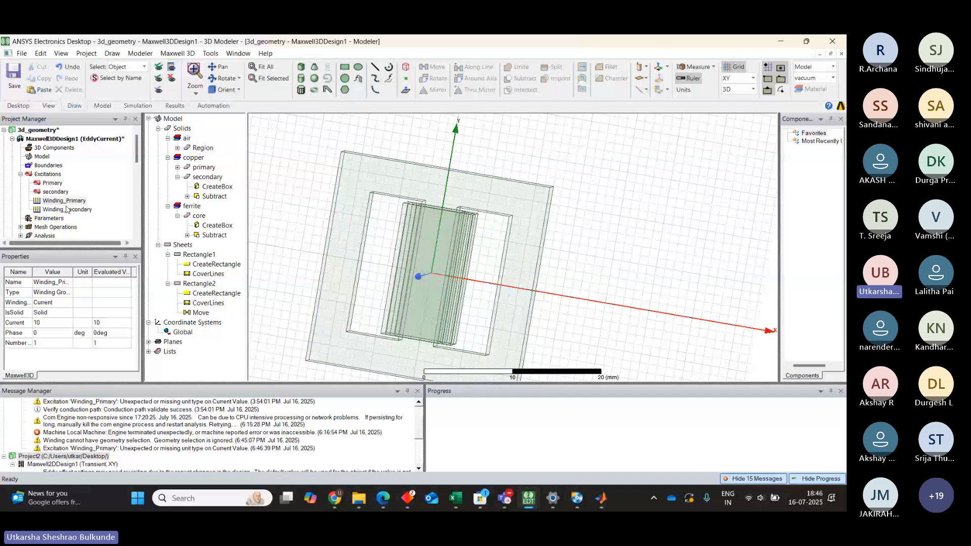
right_click(74, 203)
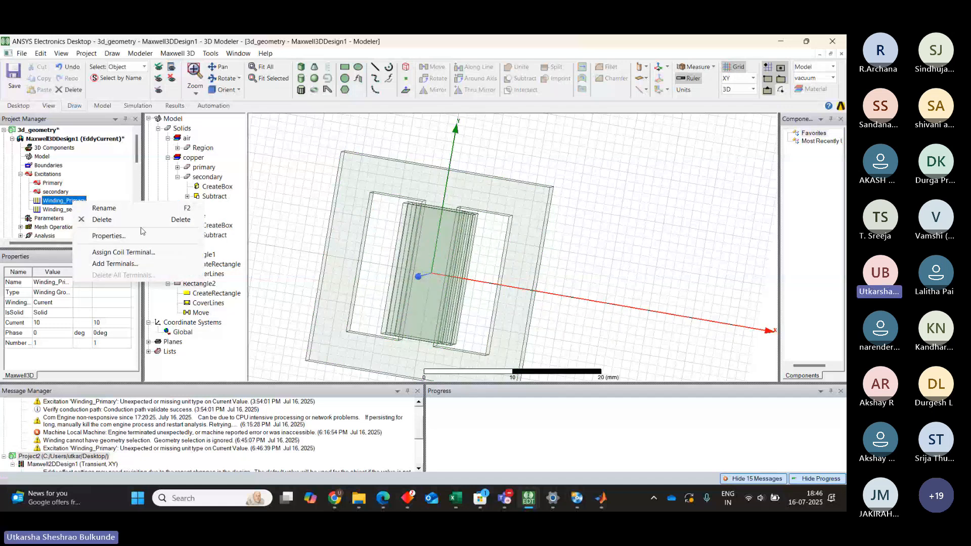
left_click(131, 264)
left_click(403, 234)
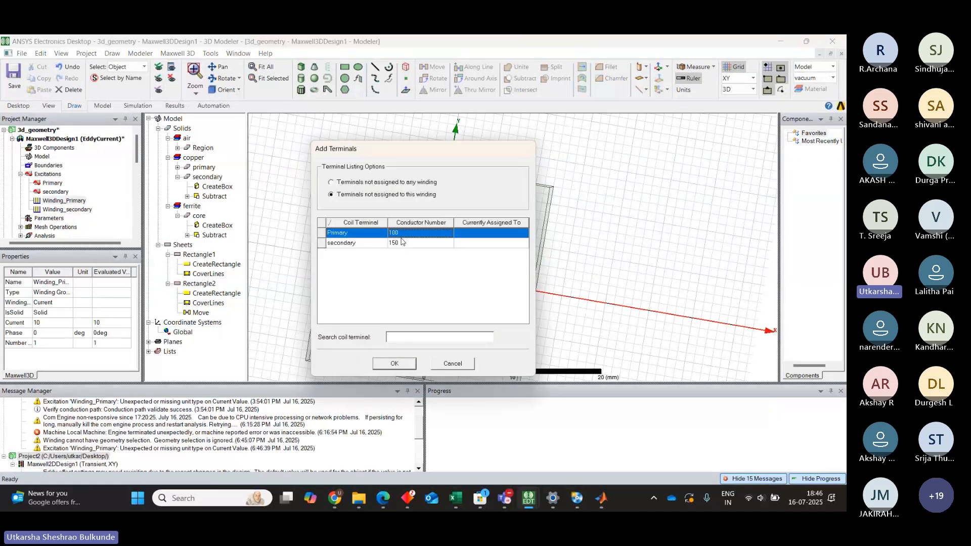
left_click(394, 367)
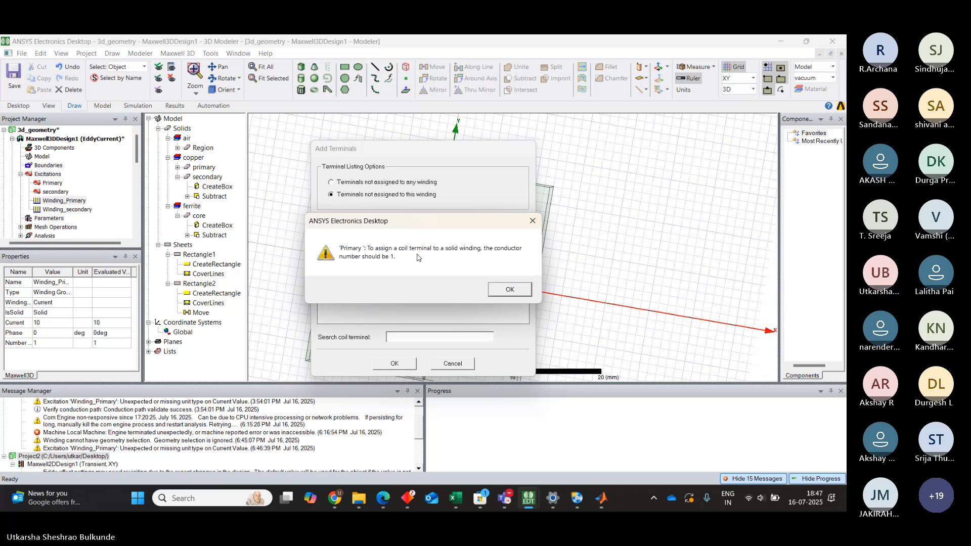
left_click(509, 289)
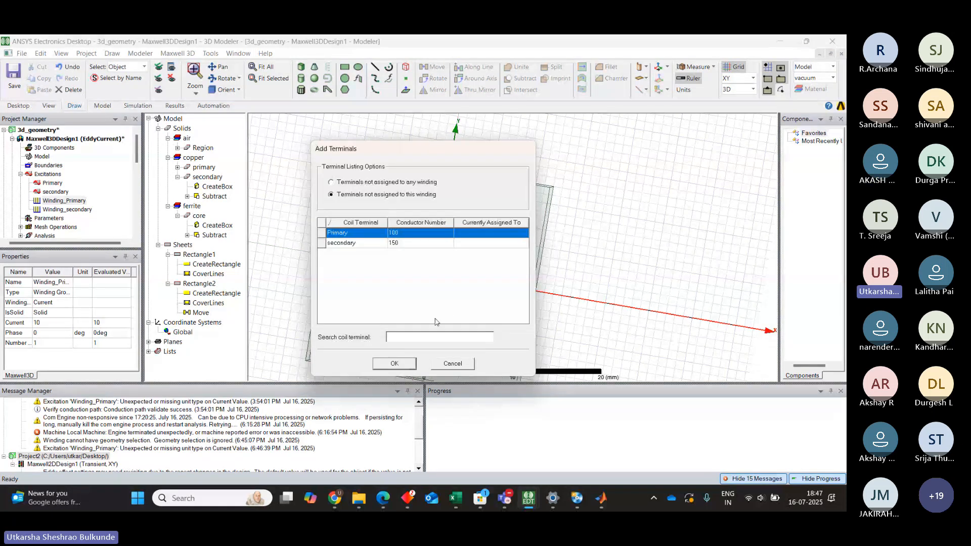
left_click(394, 364)
left_click(510, 290)
left_click(458, 366)
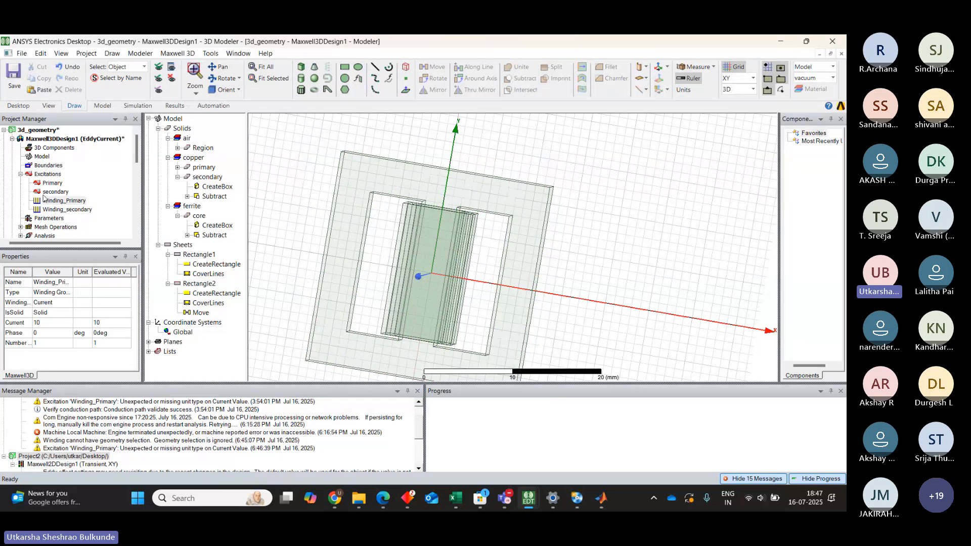
- Set Winding_Primary to Stranded and add the Primary coil terminal to it
double_click(63, 201)
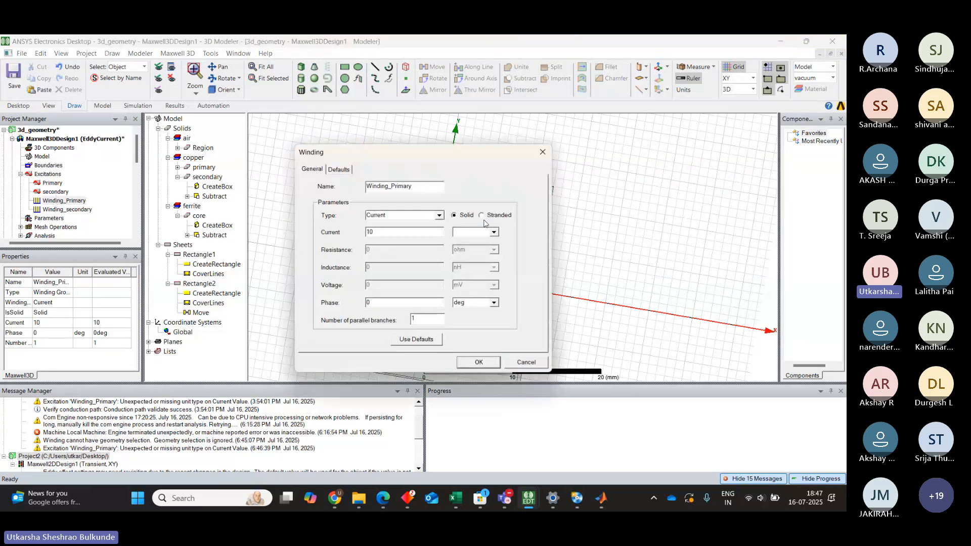
left_click(480, 362)
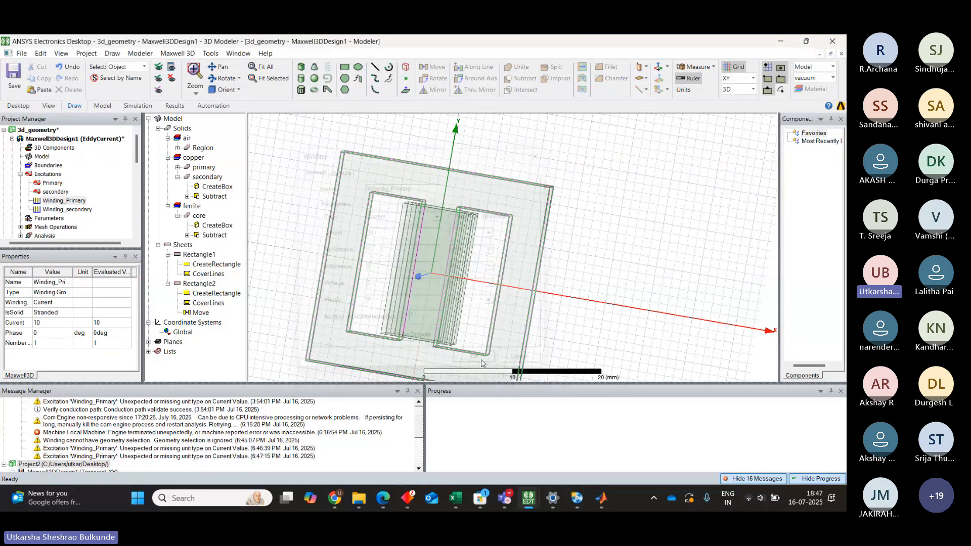
right_click(56, 201)
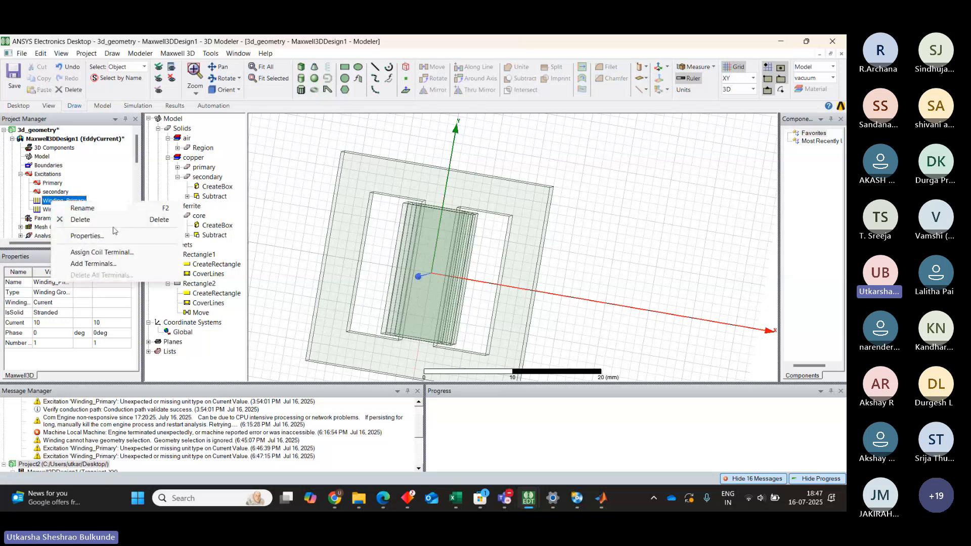
left_click(104, 263)
left_click(395, 233)
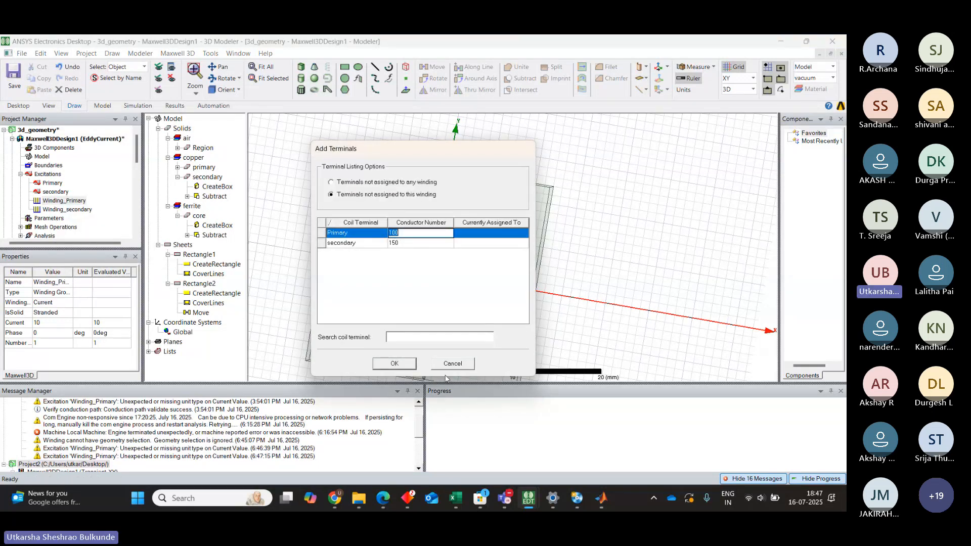
left_click(395, 364)
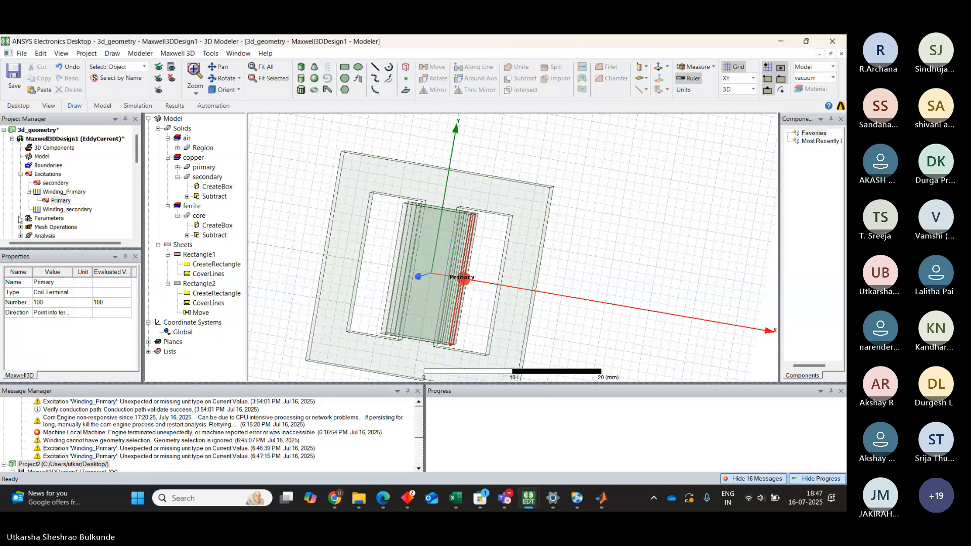
- Check Winding_secondary's settings, add the secondary coil terminal to that winding and clear the selection
double_click(67, 211)
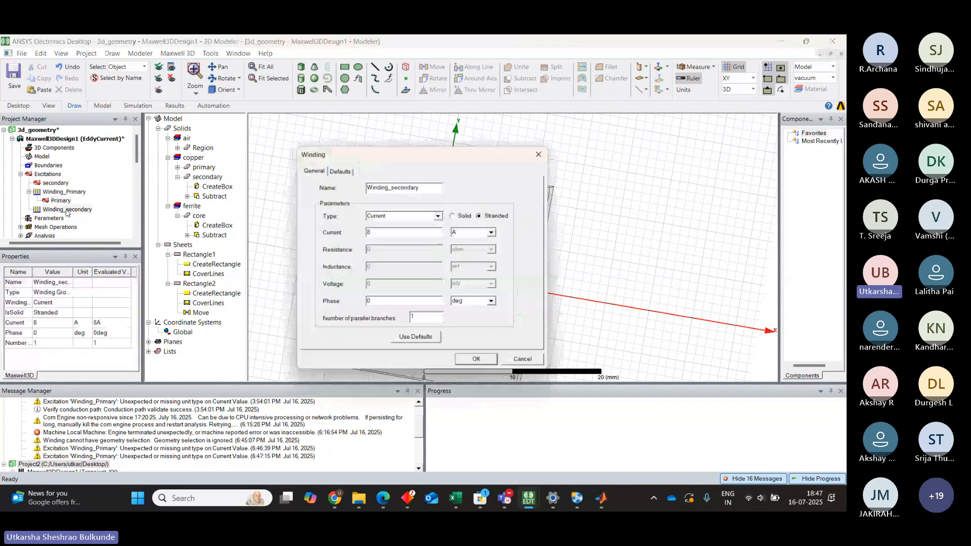
left_click(478, 362)
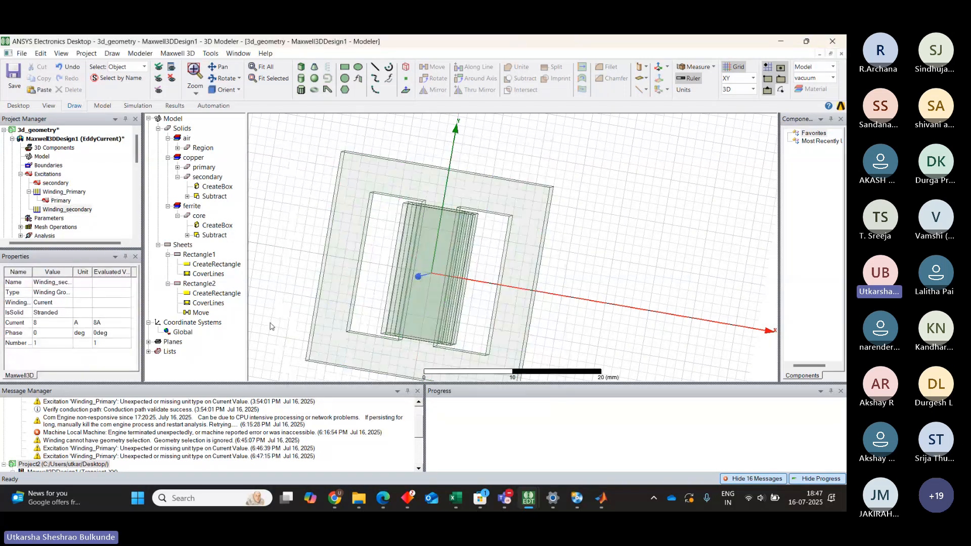
left_click(80, 210)
right_click(81, 210)
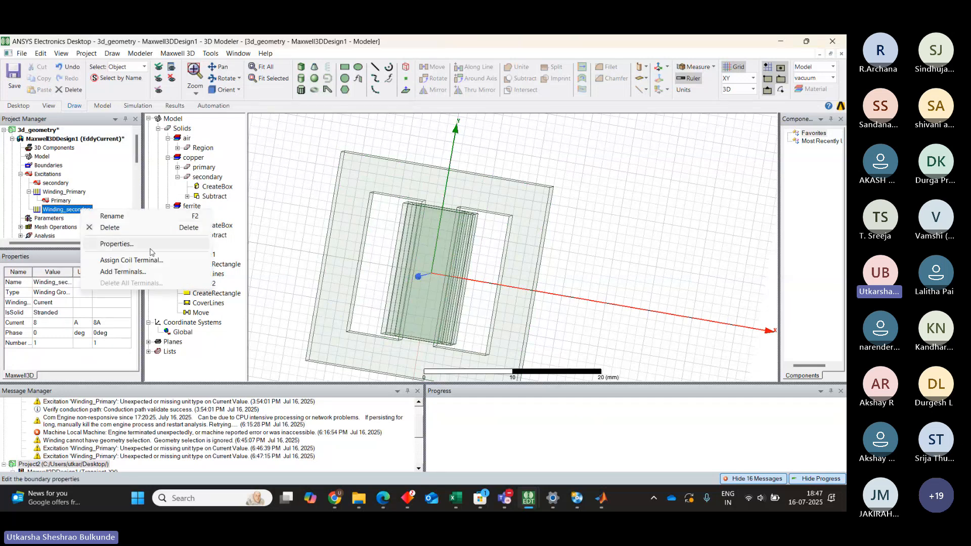
left_click(123, 272)
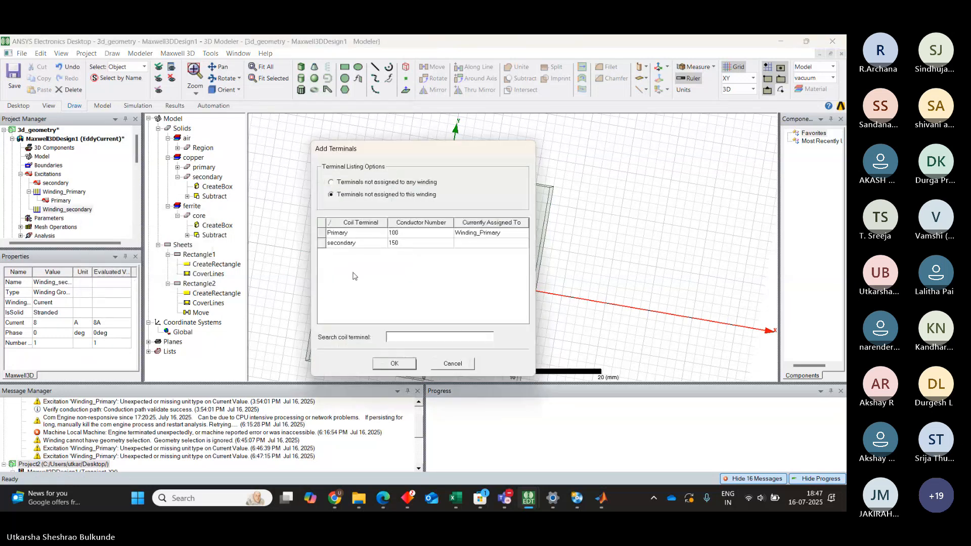
left_click(394, 245)
left_click(397, 364)
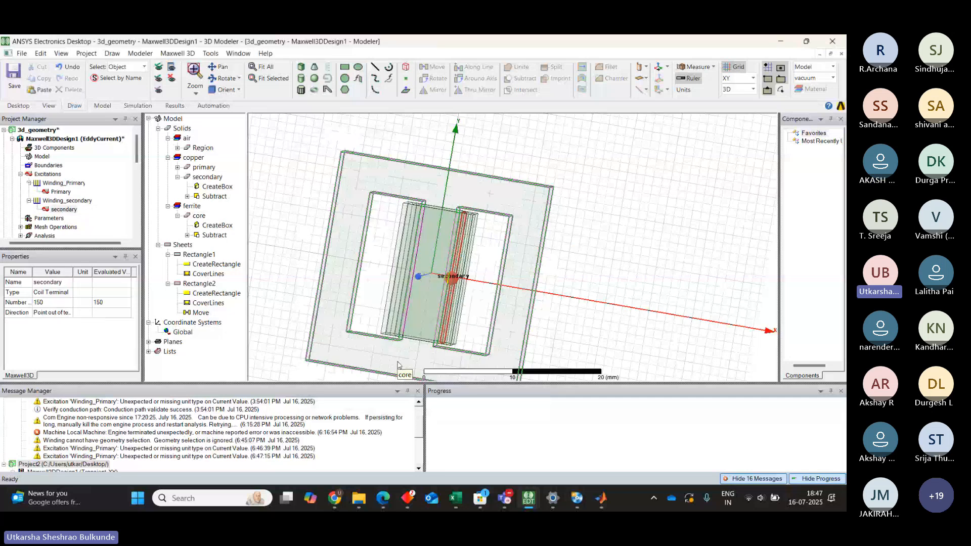
left_click(650, 246)
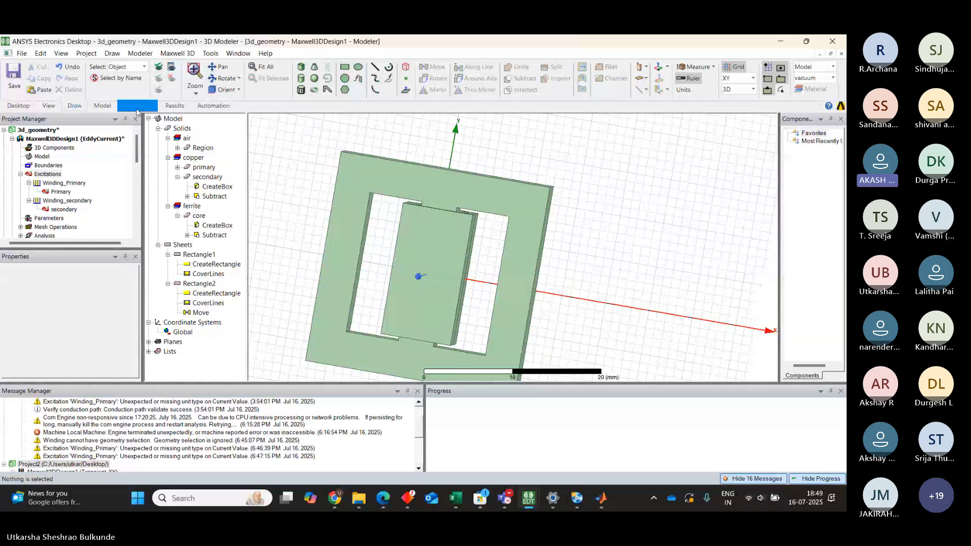
- Orbit the transformer to view it from above and highlight the primary coil around the centre limb
left_click(222, 78)
left_click_drag(599, 160, 588, 192)
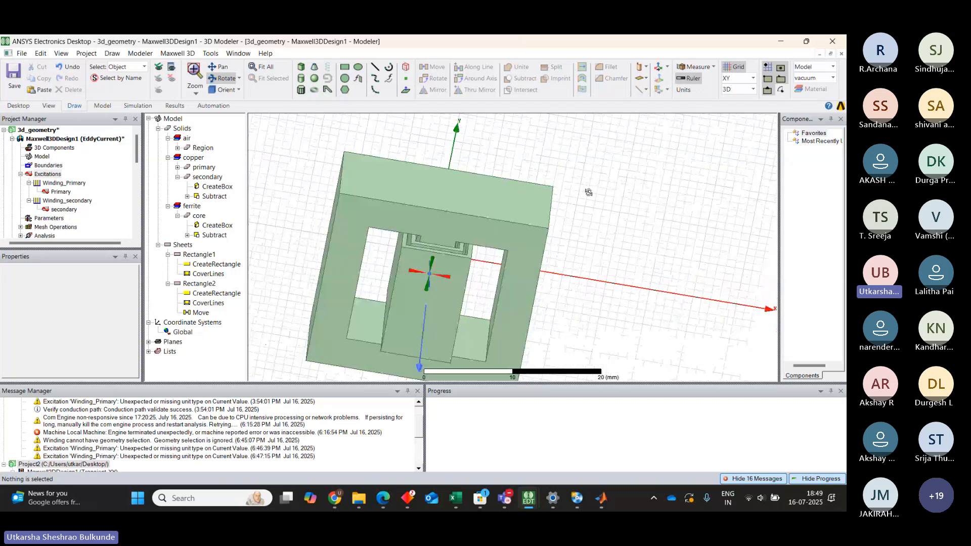
key("Escape")
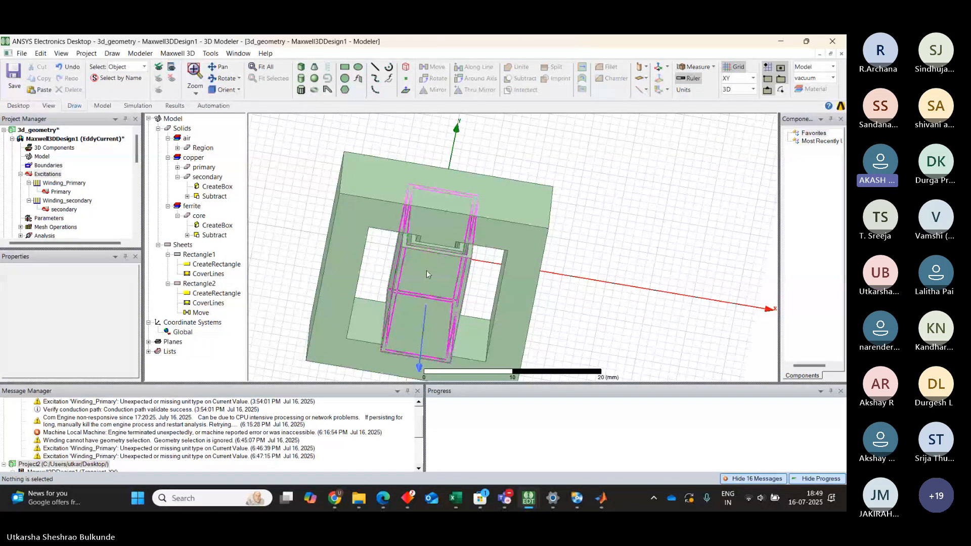
left_click(426, 271)
left_click(642, 203)
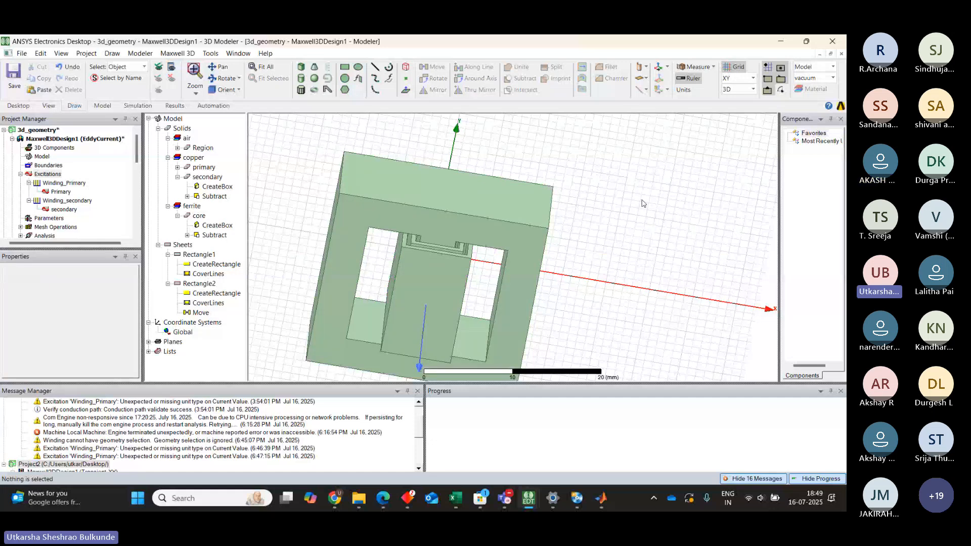
left_click(437, 312)
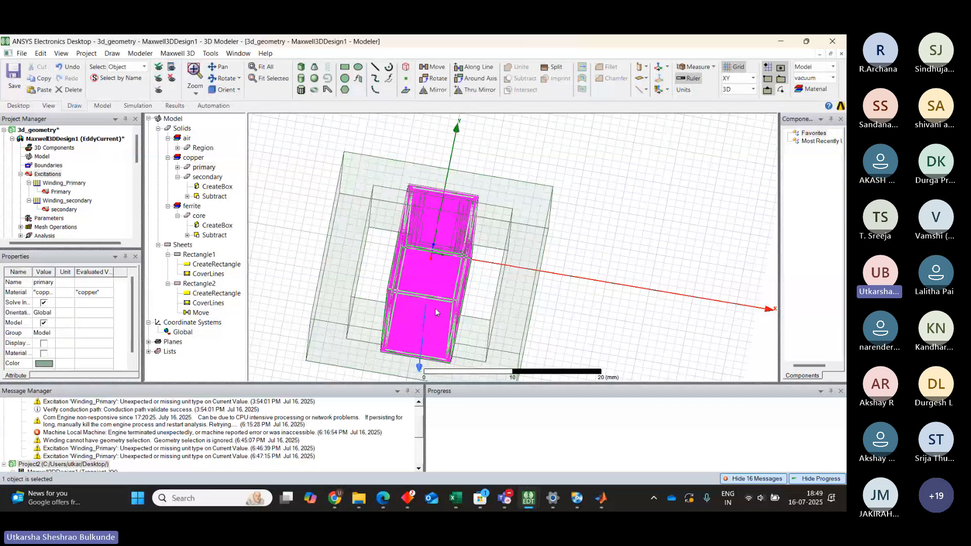
left_click(666, 172)
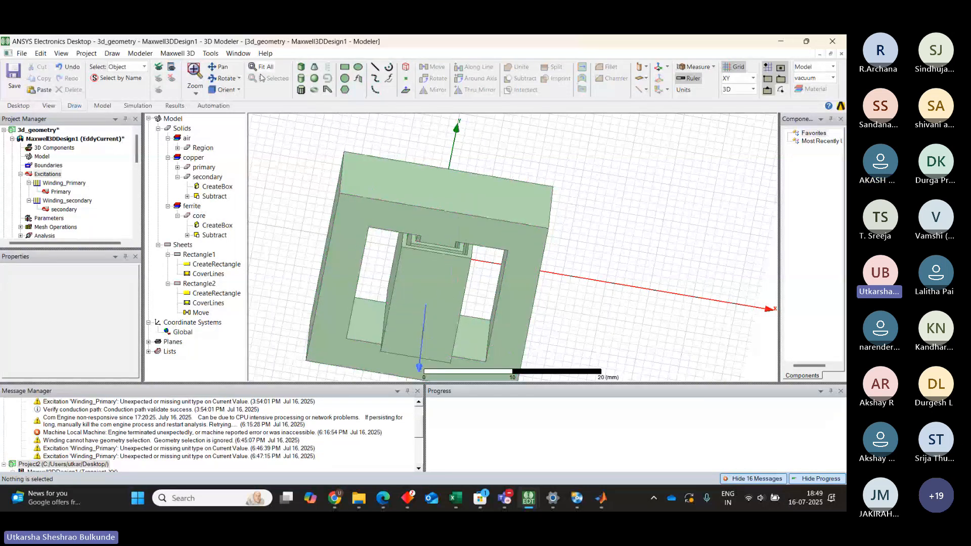
- Orbit the transformer to a more frontal view and examine the coils and the rectangular terminal sheet on the centre limb
left_click(224, 80)
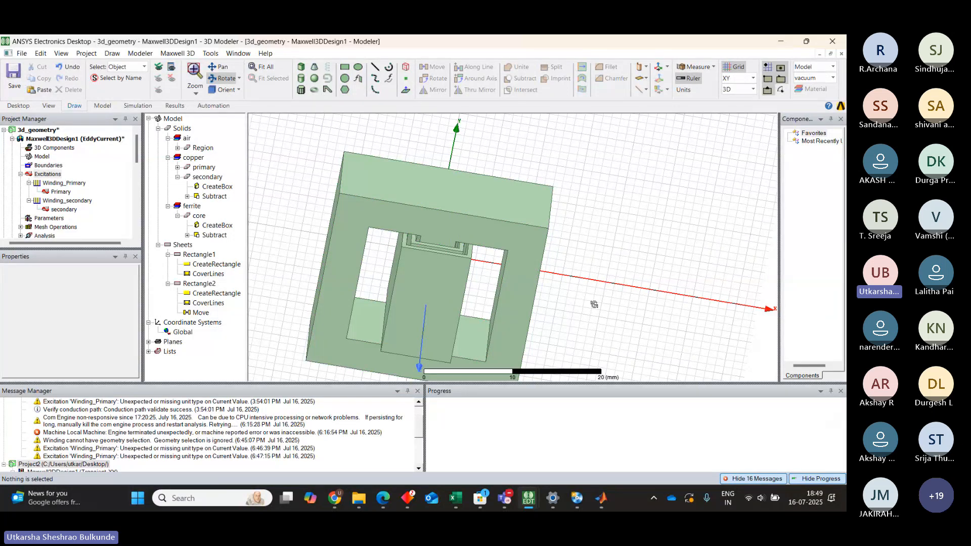
left_click_drag(594, 305, 602, 267)
key("Escape")
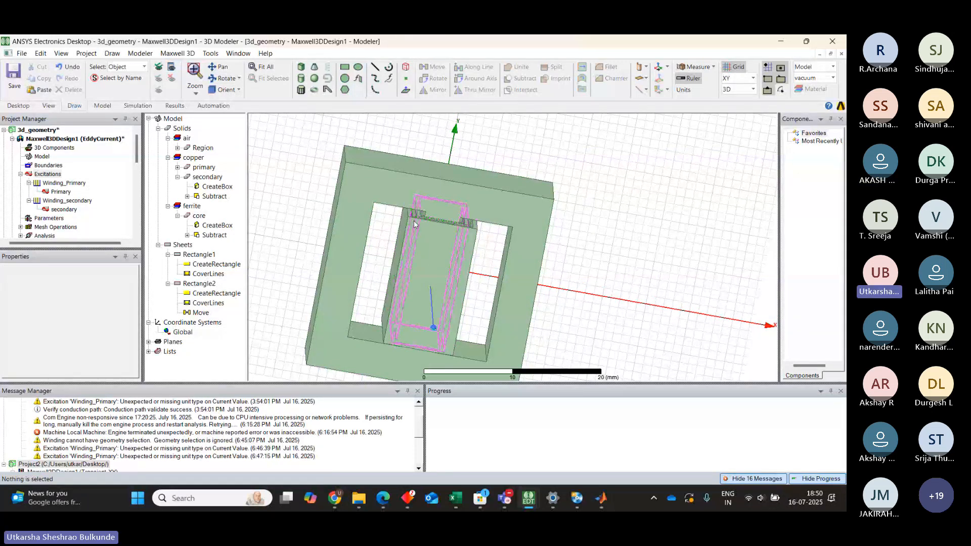
left_click(435, 275)
left_click(672, 228)
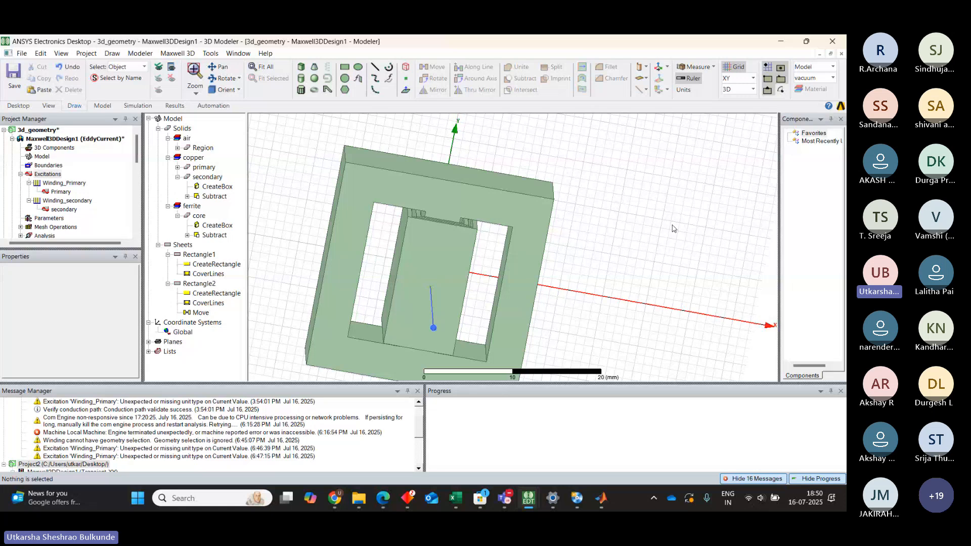
left_click(449, 294)
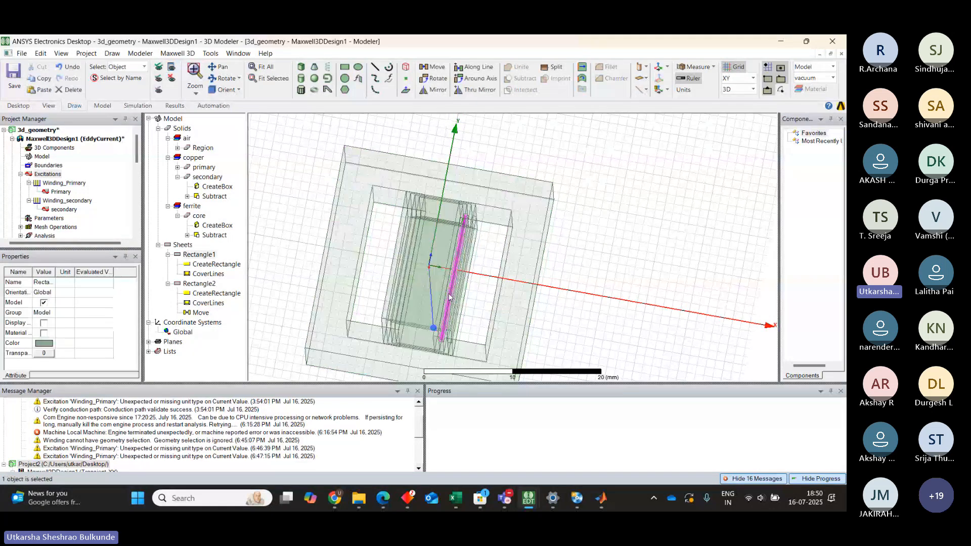
left_click(656, 226)
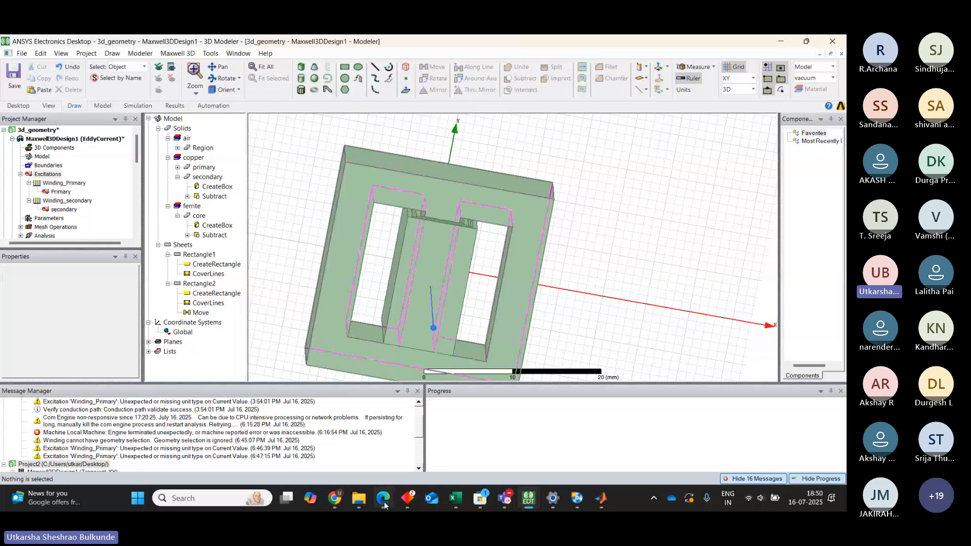
- Switch to the Ansys Manual PDF in Edge and sketch a multi-turn coil in the blank area above Experiment 3
mouse_move(383, 501)
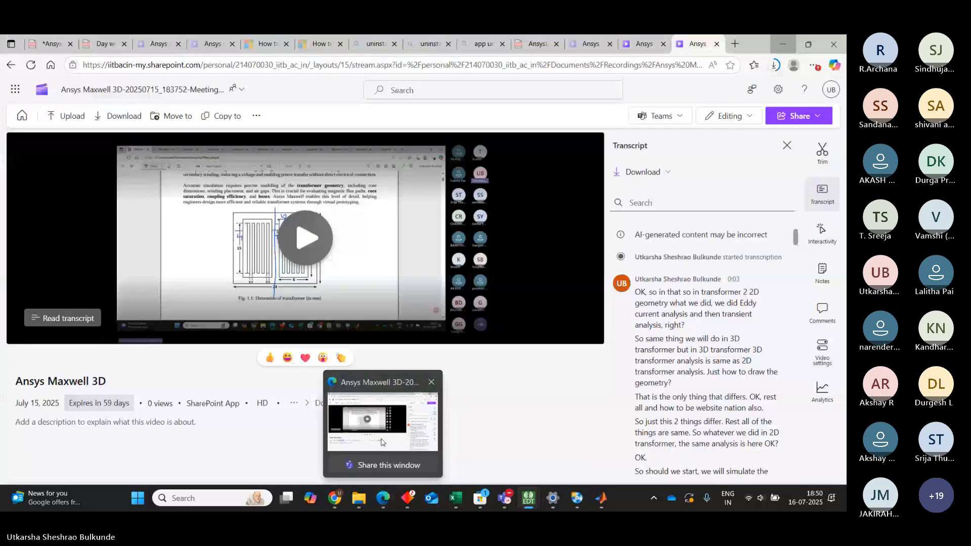
left_click(383, 442)
left_click(48, 41)
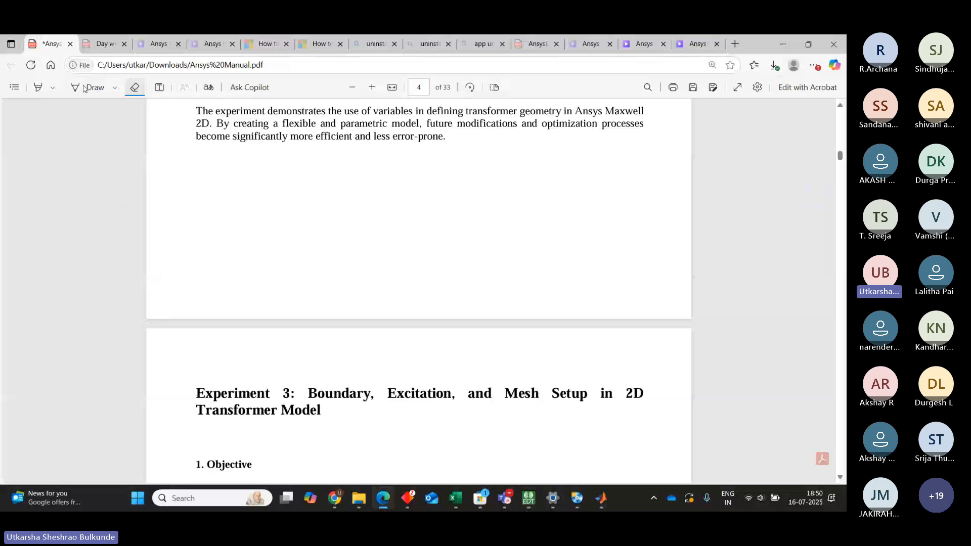
left_click(76, 87)
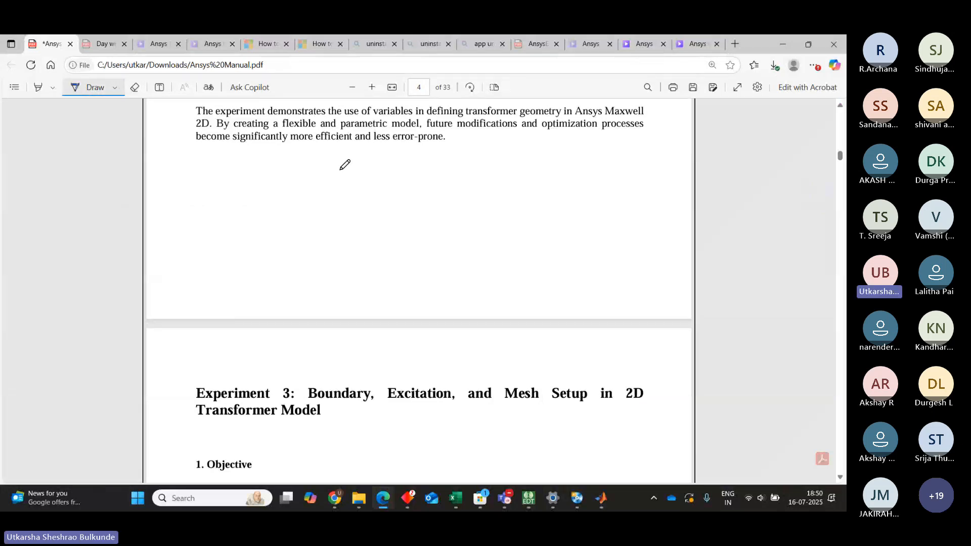
mouse_move(341, 171)
left_mouse_down()
mouse_move(359, 163)
mouse_move(399, 175)
mouse_move(358, 192)
mouse_move(371, 176)
mouse_move(408, 199)
mouse_move(366, 211)
mouse_move(419, 215)
mouse_move(368, 231)
mouse_move(412, 230)
mouse_move(356, 260)
mouse_move(405, 247)
mouse_move(394, 284)
mouse_move(367, 278)
mouse_move(416, 277)
mouse_move(387, 296)
mouse_move(351, 293)
left_mouse_up()
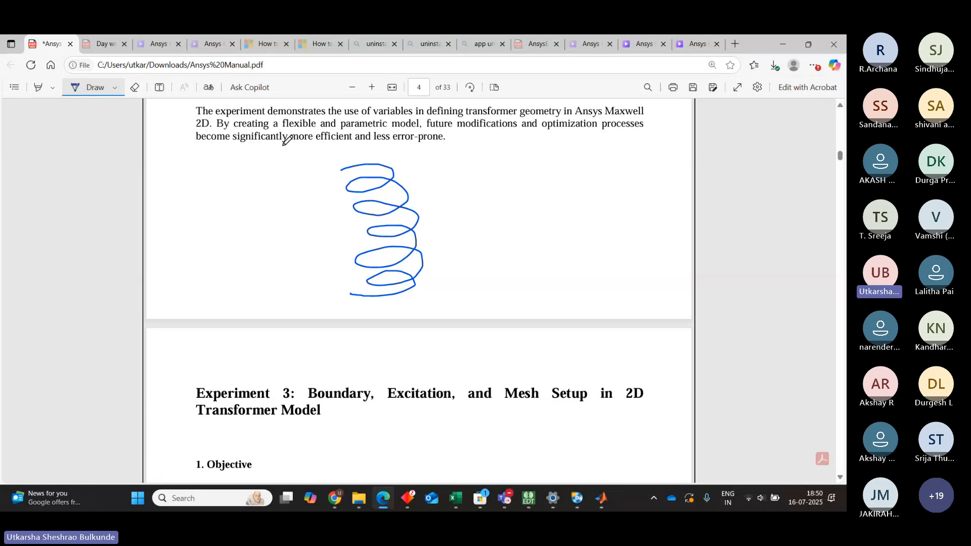
- Draw two core windows and an outer core outline around the sketched coil
mouse_move(288, 151)
left_mouse_down()
mouse_move(359, 152)
mouse_move(363, 309)
mouse_move(307, 311)
mouse_move(300, 151)
left_mouse_up()
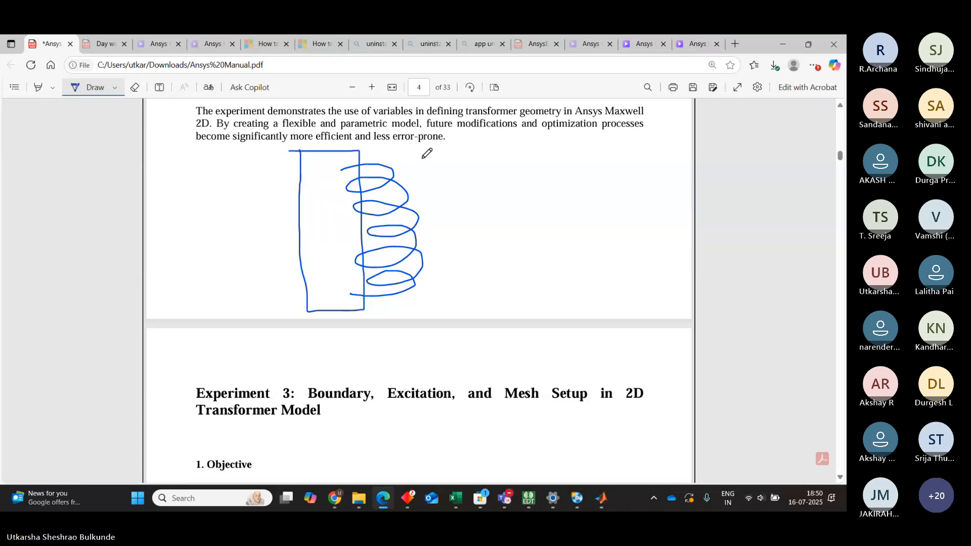
left_click_drag(379, 147, 443, 155)
mouse_move(382, 148)
left_mouse_down()
mouse_move(393, 313)
mouse_move(462, 302)
mouse_move(443, 152)
mouse_move(458, 132)
mouse_move(335, 126)
mouse_move(268, 192)
mouse_move(281, 316)
mouse_move(492, 311)
mouse_move(474, 175)
left_mouse_up()
mouse_move(469, 151)
left_mouse_down()
mouse_move(472, 129)
mouse_move(465, 134)
left_mouse_up()
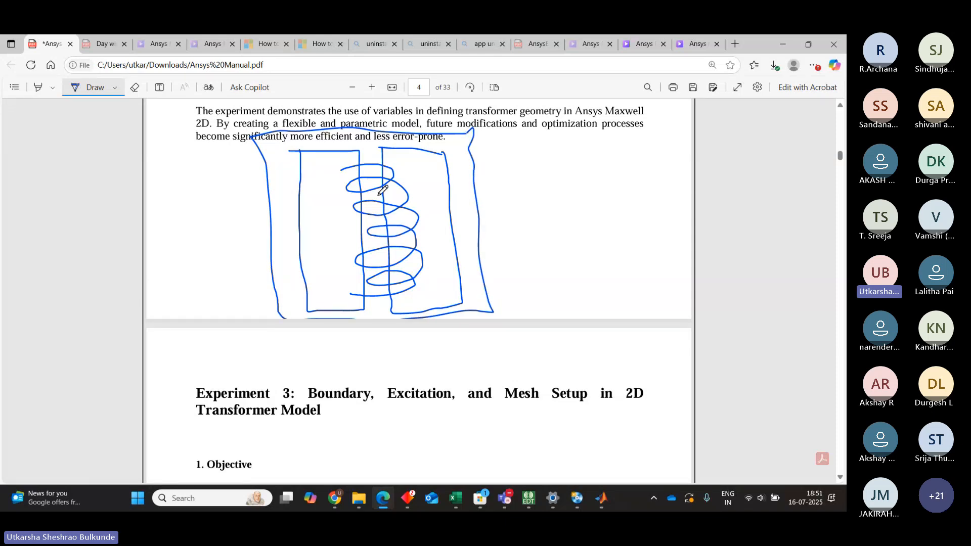
mouse_move(524, 505)
left_click(346, 163)
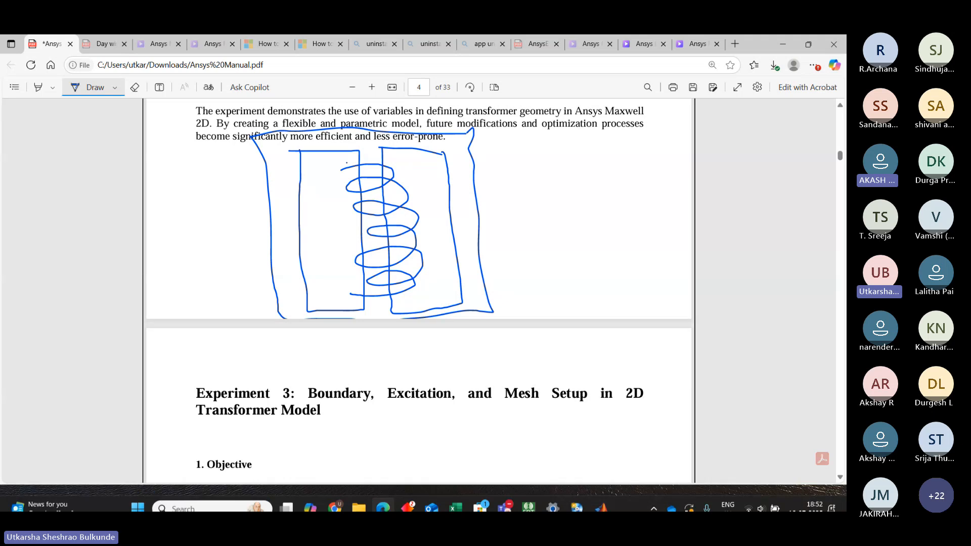
- Switch to the 3d_geometry project in ANSYS Electronics Desktop and check the Primary coil terminal's number of conductors
mouse_move(528, 501)
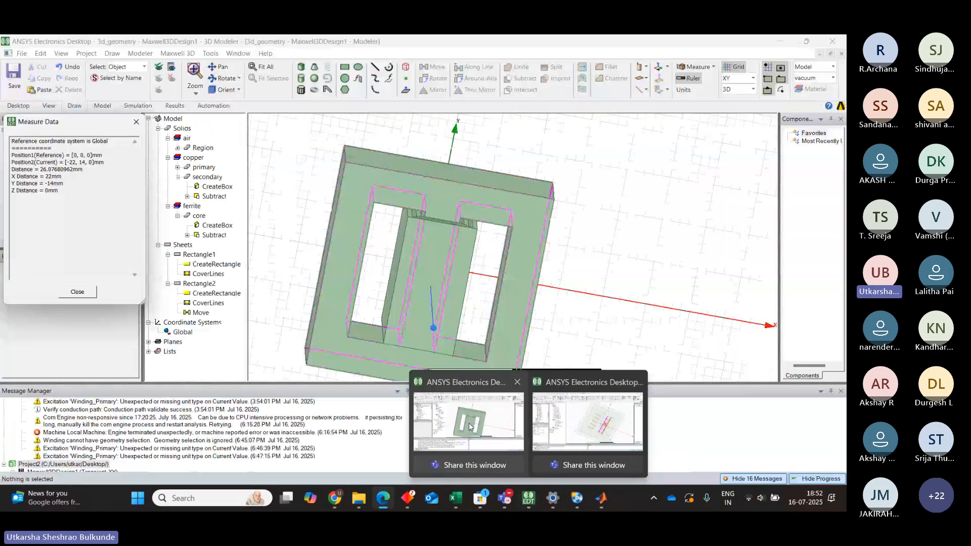
left_click(470, 427)
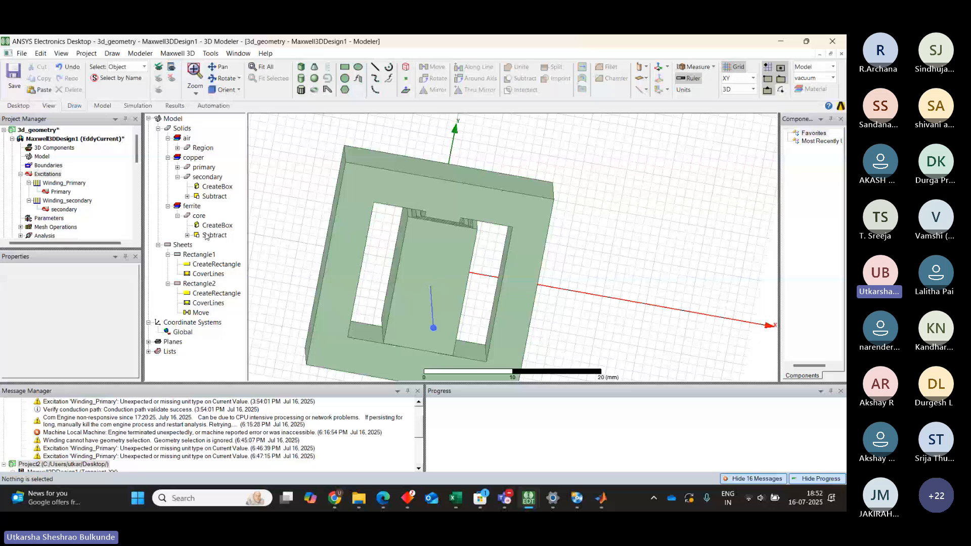
double_click(61, 192)
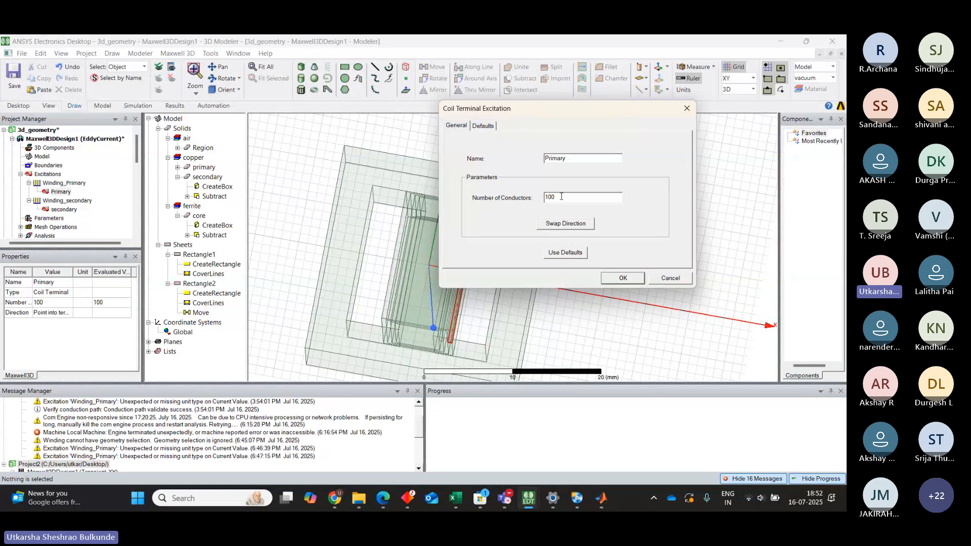
left_click(622, 278)
- Return to the Ansys Manual PDF in Edge and erase the coil and core sketch
mouse_move(536, 498)
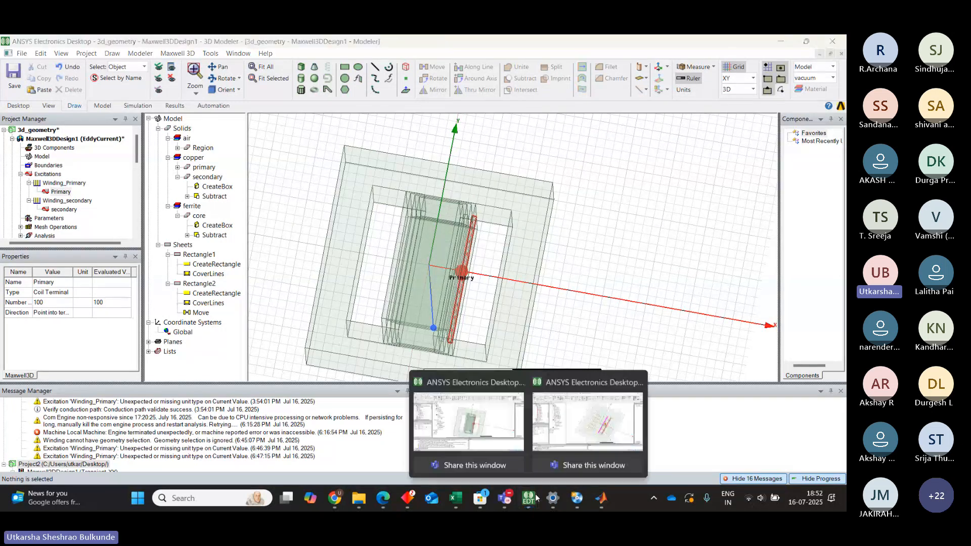
left_click(383, 500)
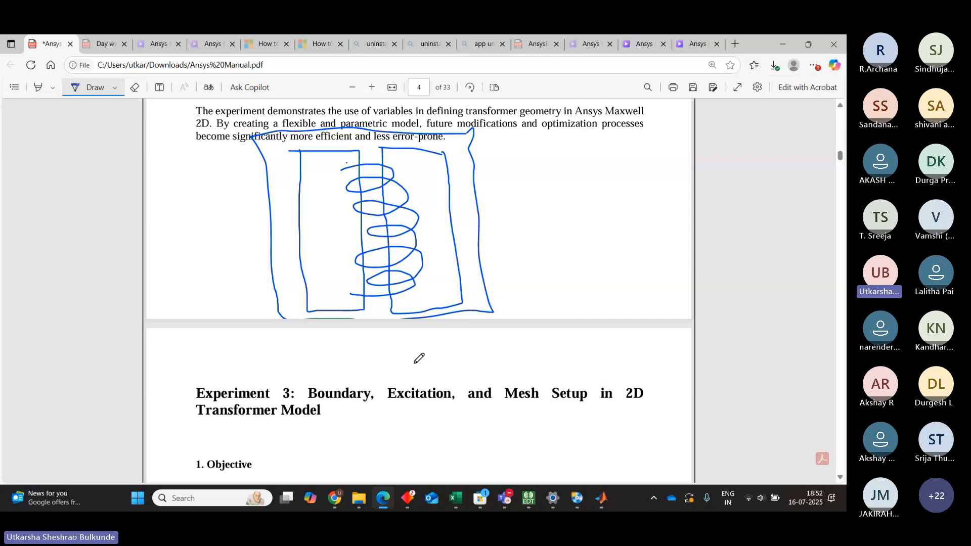
left_click(134, 87)
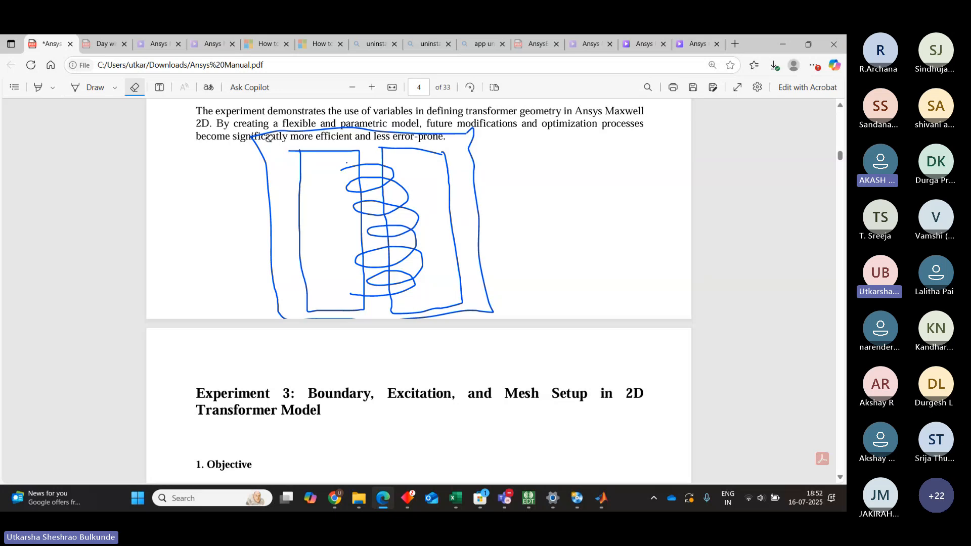
mouse_move(255, 133)
left_mouse_down()
mouse_move(273, 167)
mouse_move(422, 179)
left_mouse_up()
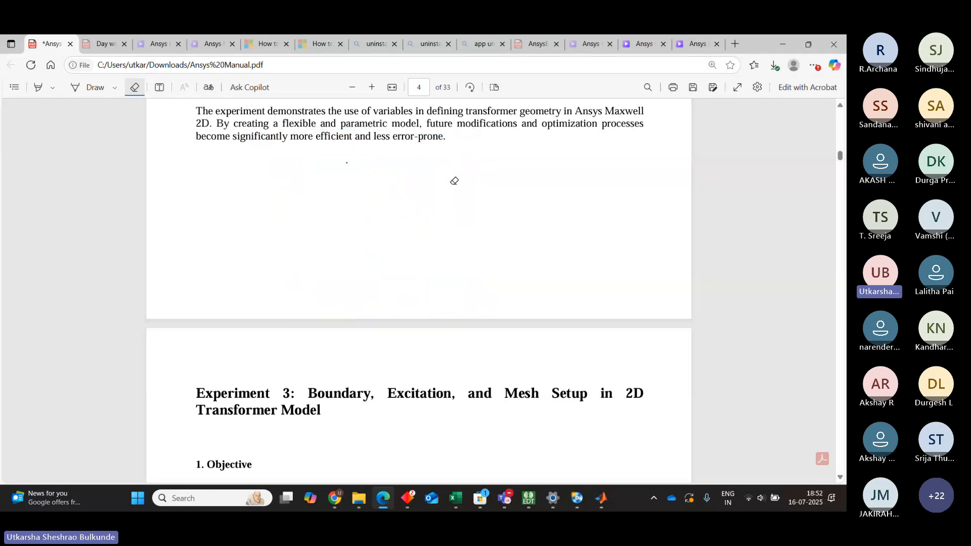
- Switch back to the 3d_geometry project in ANSYS Electronics Desktop, recheck the Primary coil terminal's parameters and clear the selection
mouse_move(522, 504)
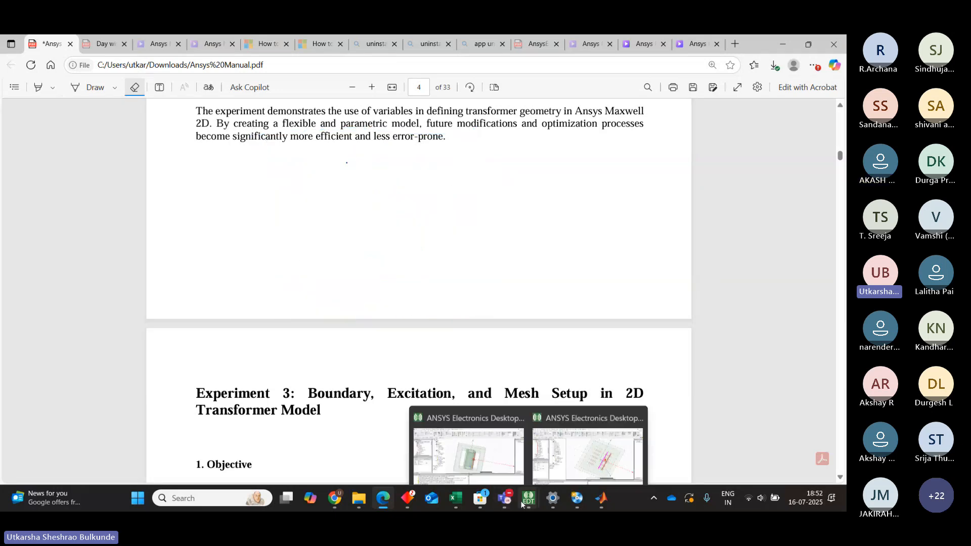
left_click(478, 431)
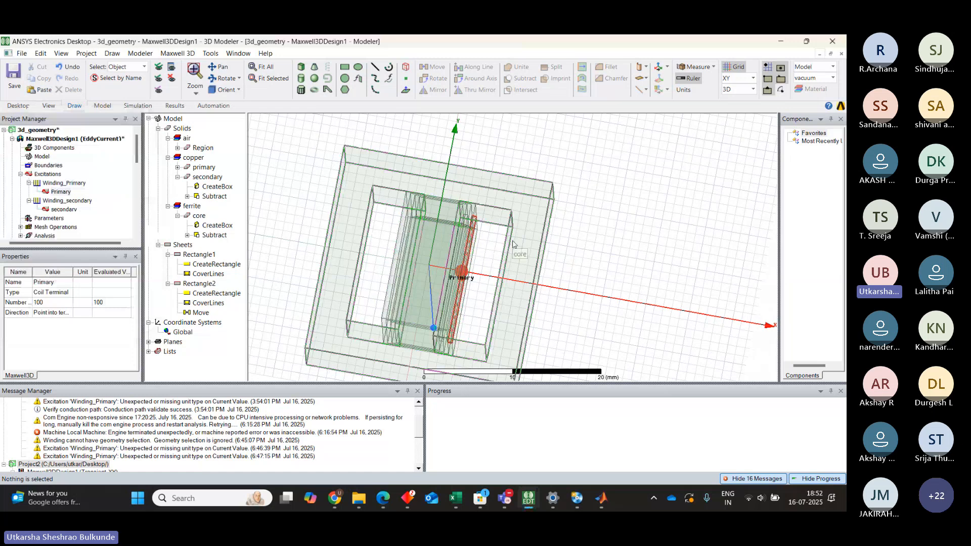
left_click(639, 228)
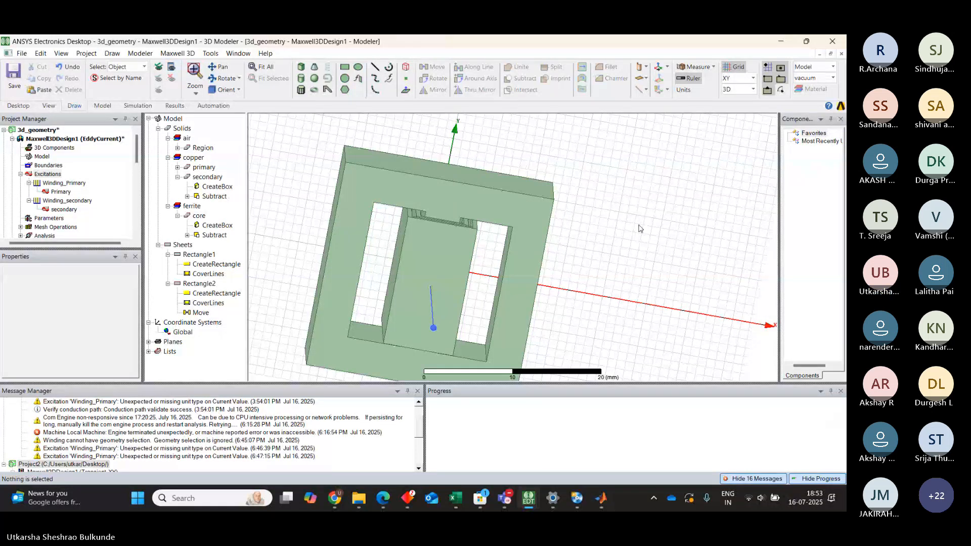
left_click(136, 235)
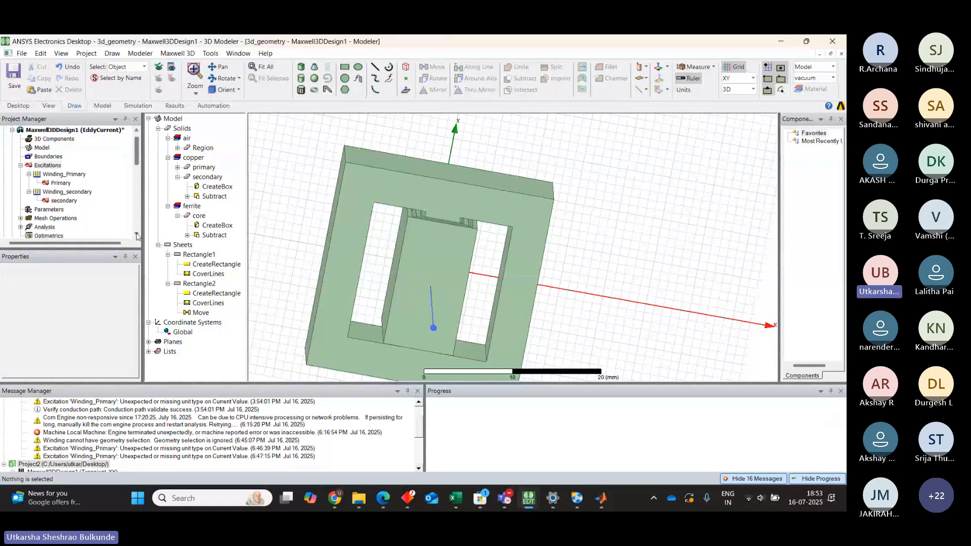
left_click(136, 235)
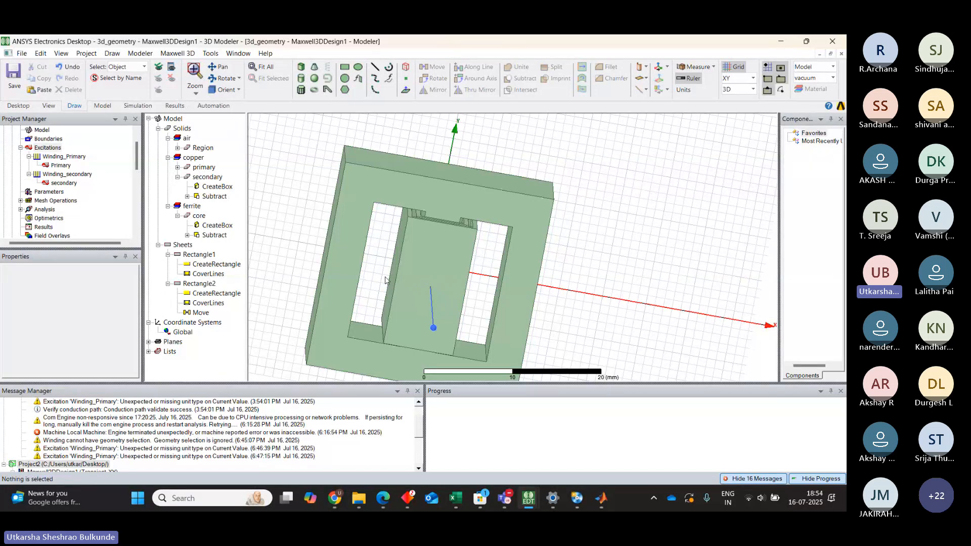
double_click(71, 169)
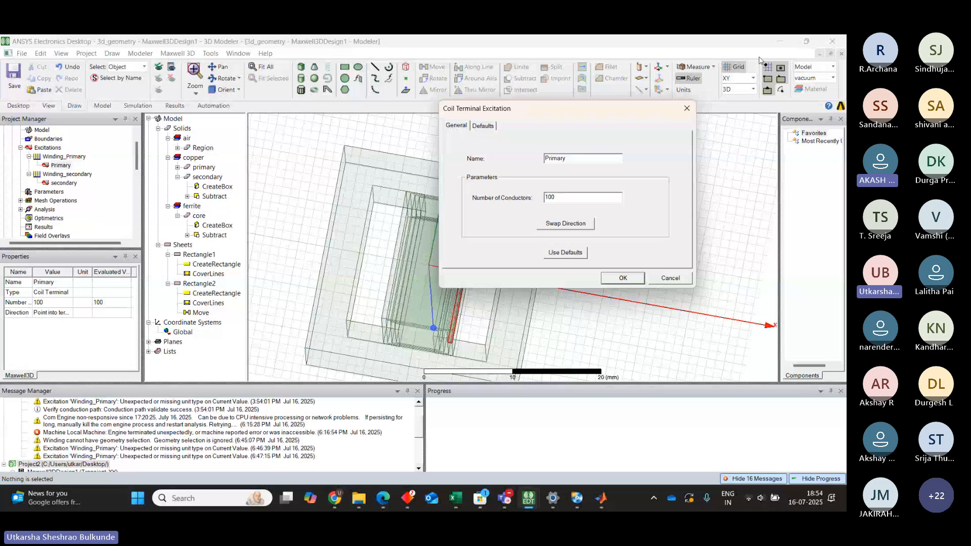
left_click(687, 108)
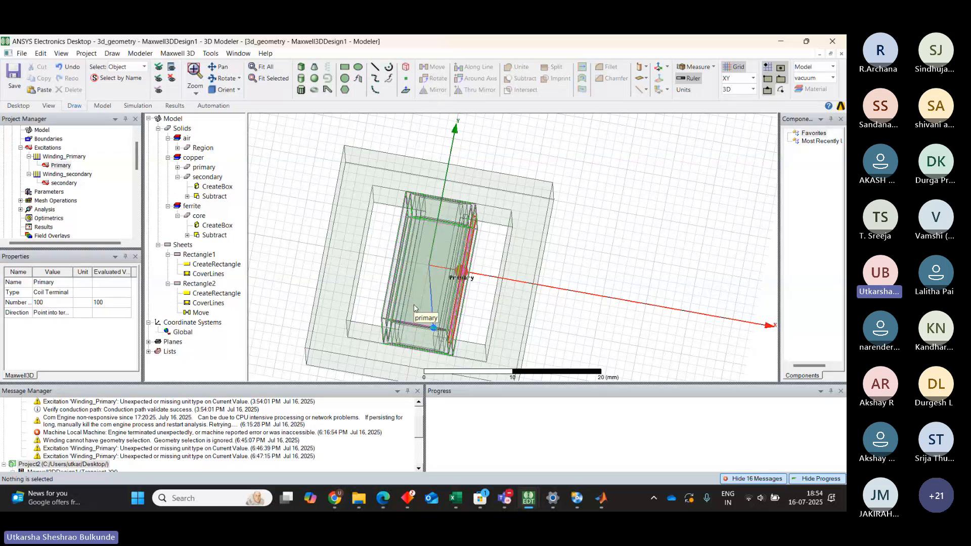
left_click(274, 242)
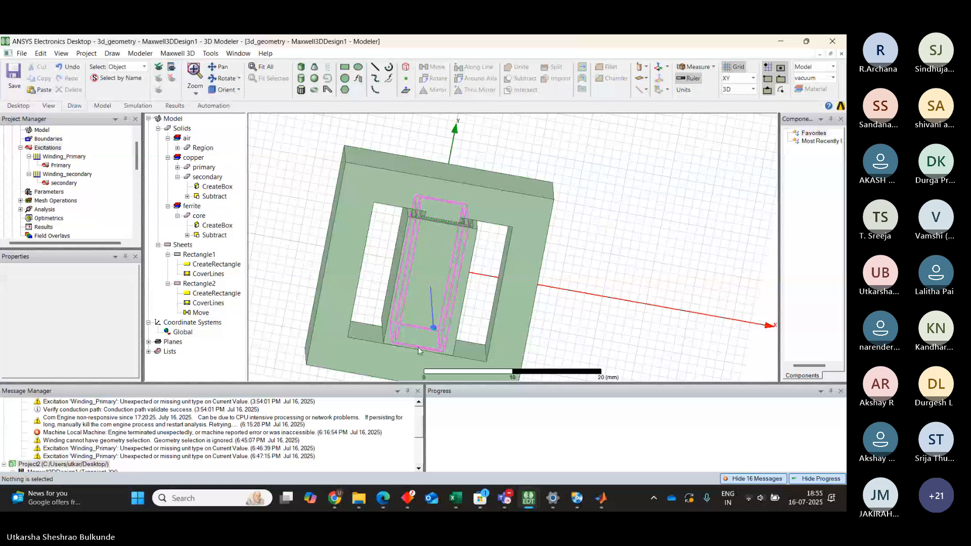
- Look through the 3D eddy-current design's project tree from the excitations to the field overlays
left_click(137, 235)
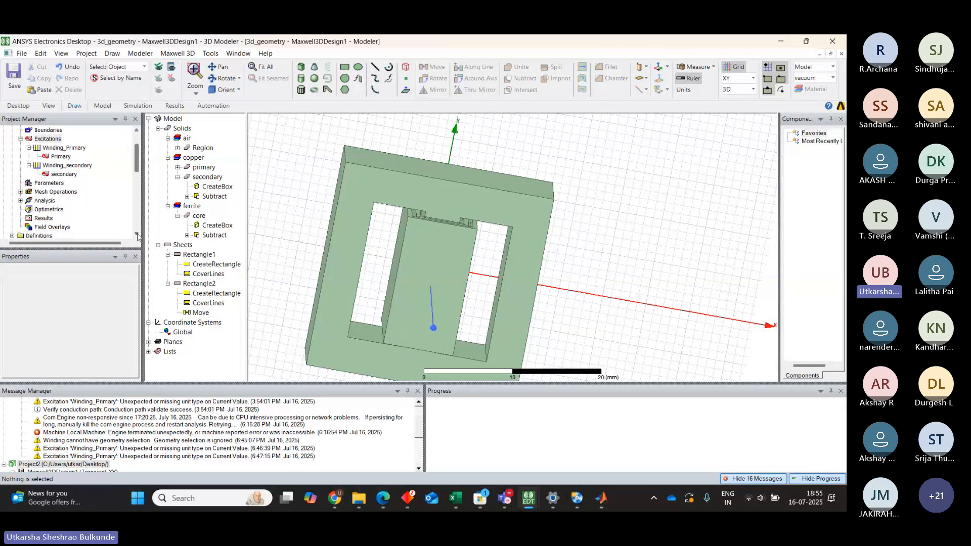
left_click(137, 234)
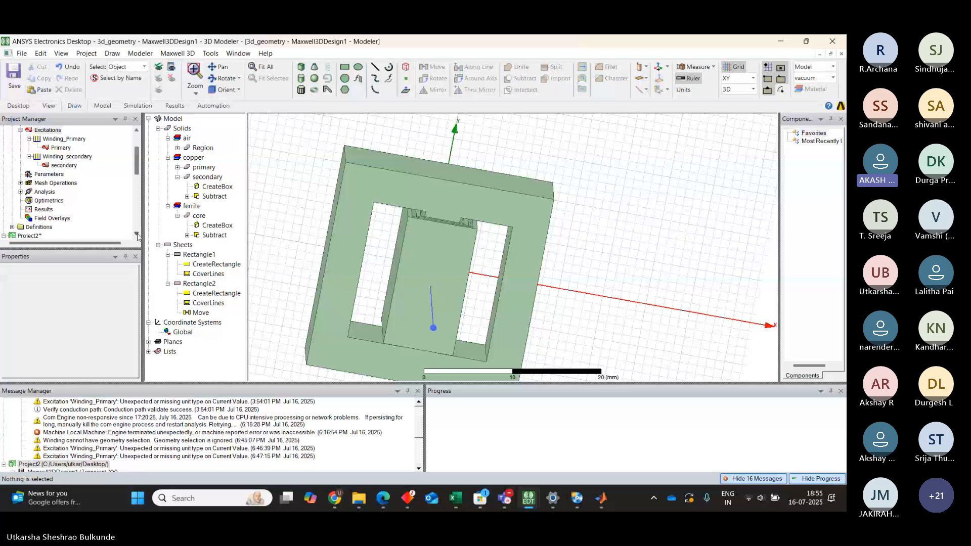
left_click(136, 234)
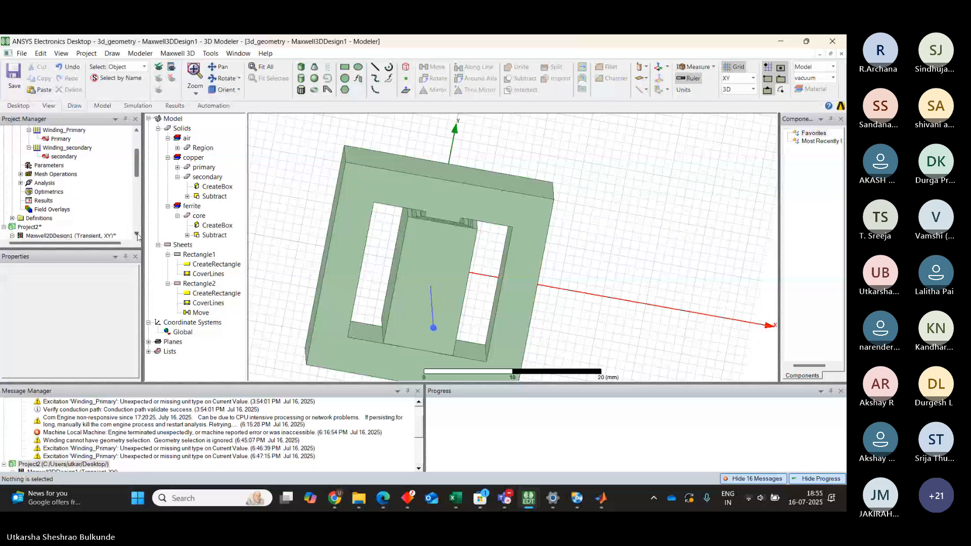
double_click(137, 131)
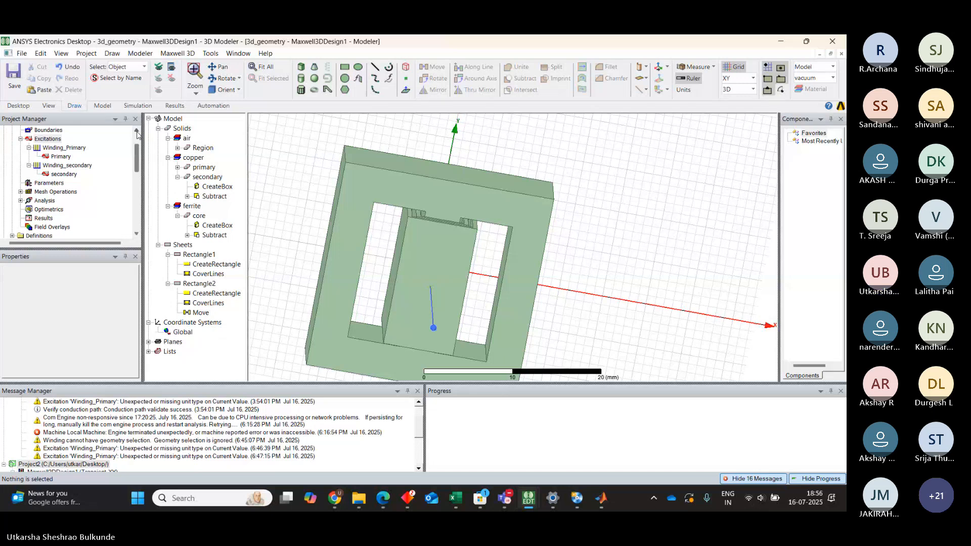
left_click(136, 235)
left_click(136, 234)
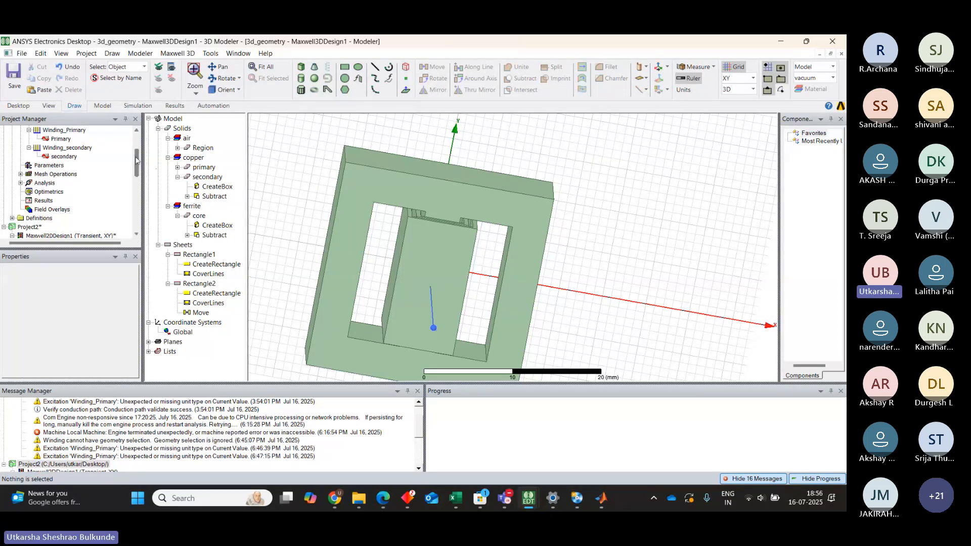
left_click_drag(137, 159, 137, 150)
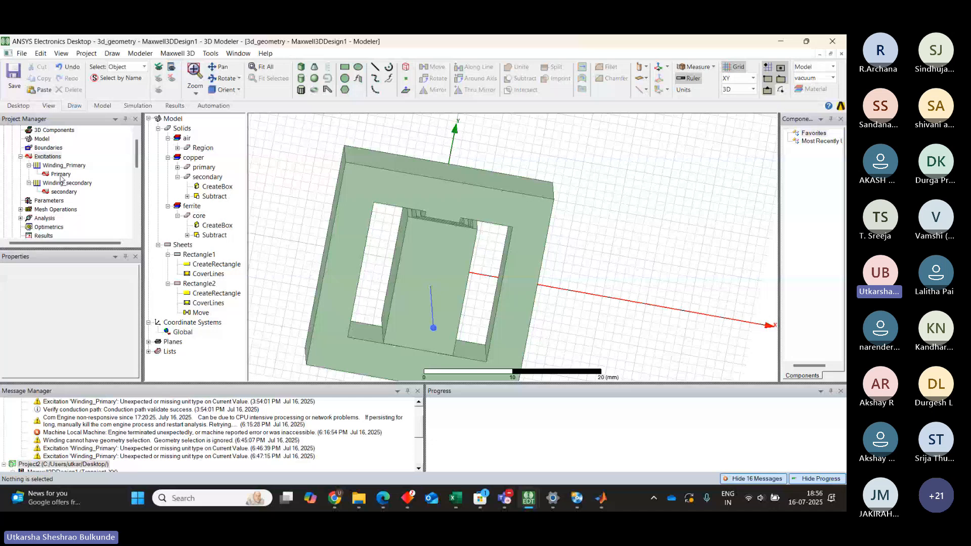
scroll(60, 181, "down", 1)
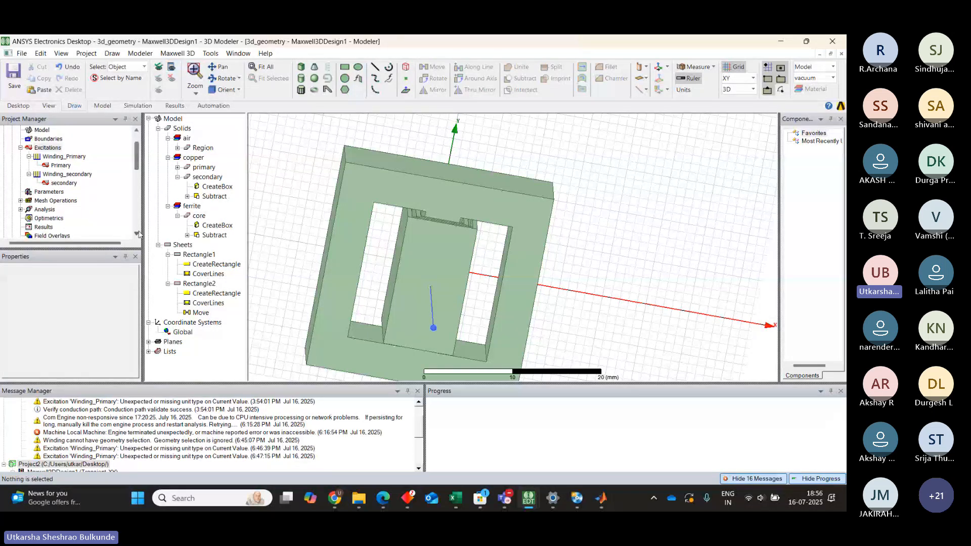
- Expand the design's mesh operations and analysis entries and inspect the properties of Setup1
left_click(21, 200)
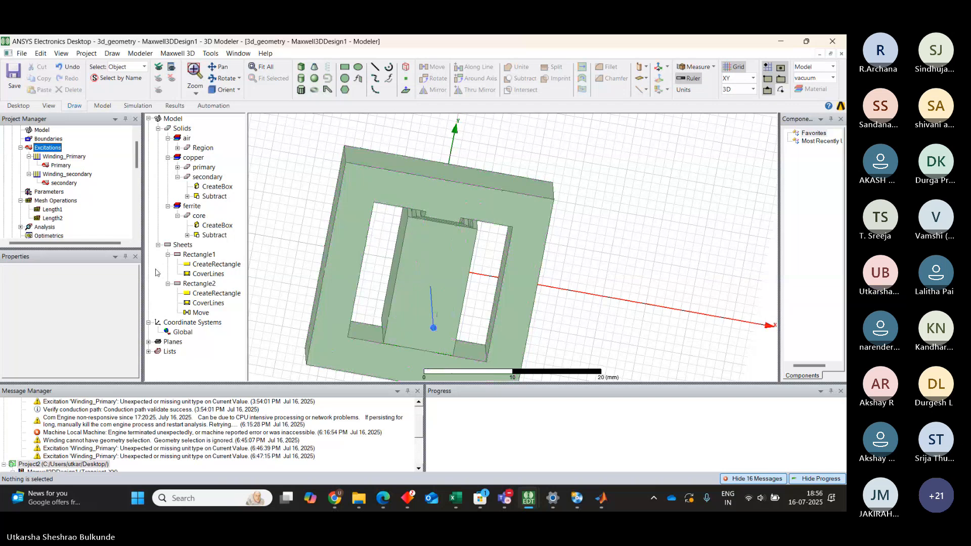
left_click(136, 235)
left_click(20, 217)
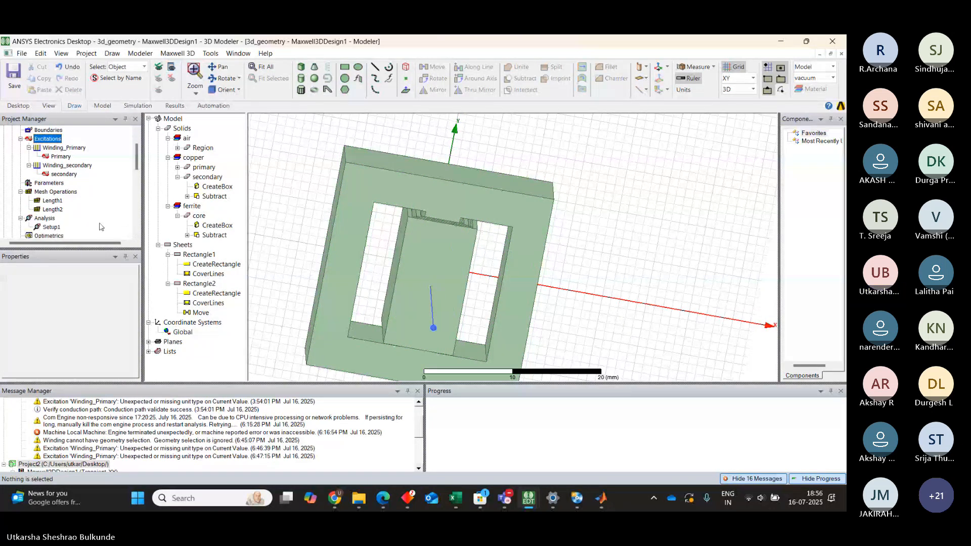
scroll(71, 221, "down", 1)
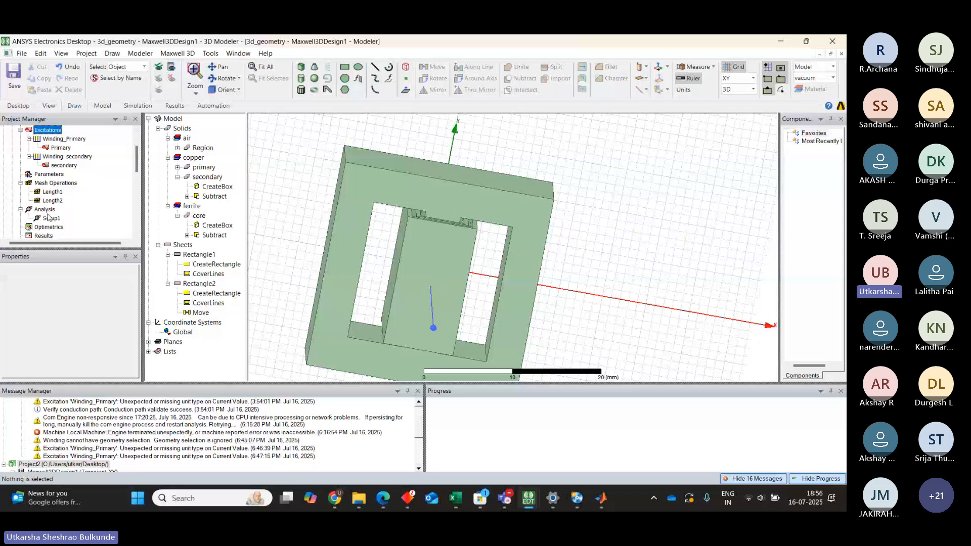
left_click(48, 217)
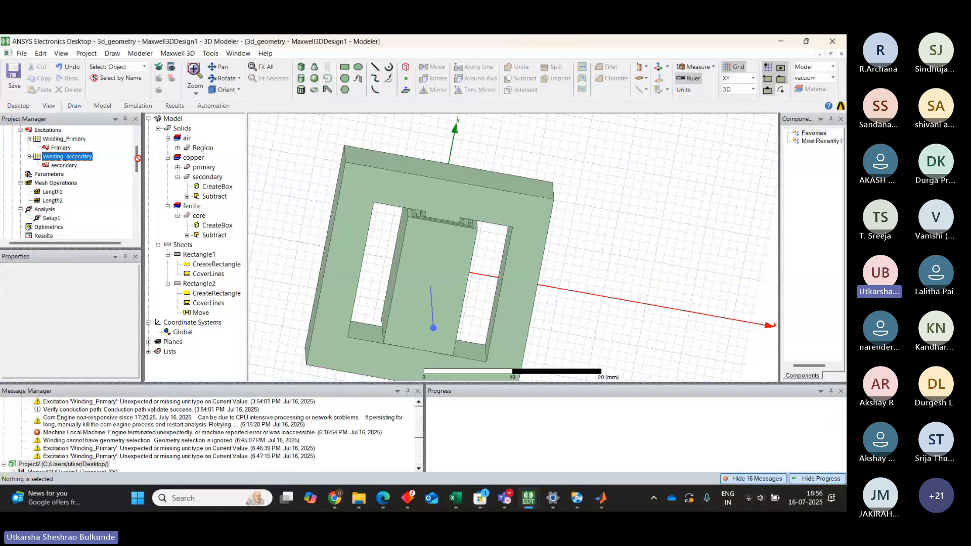
scroll(139, 161, "up", 4)
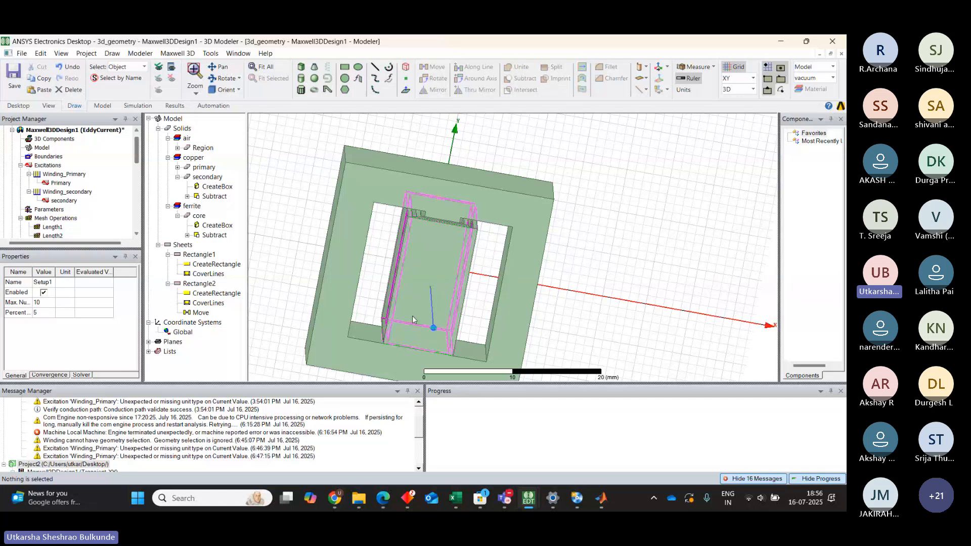
- Review the warning and error messages logged for Maxwell3DDesign1 in the 3d_geometry project
left_click_drag(421, 429, 422, 417)
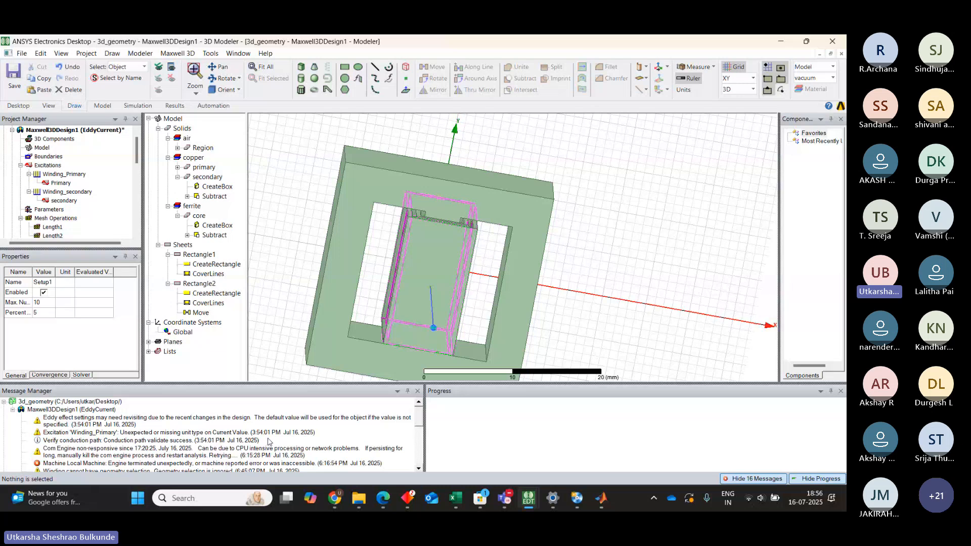
left_click(419, 469)
left_click(419, 469)
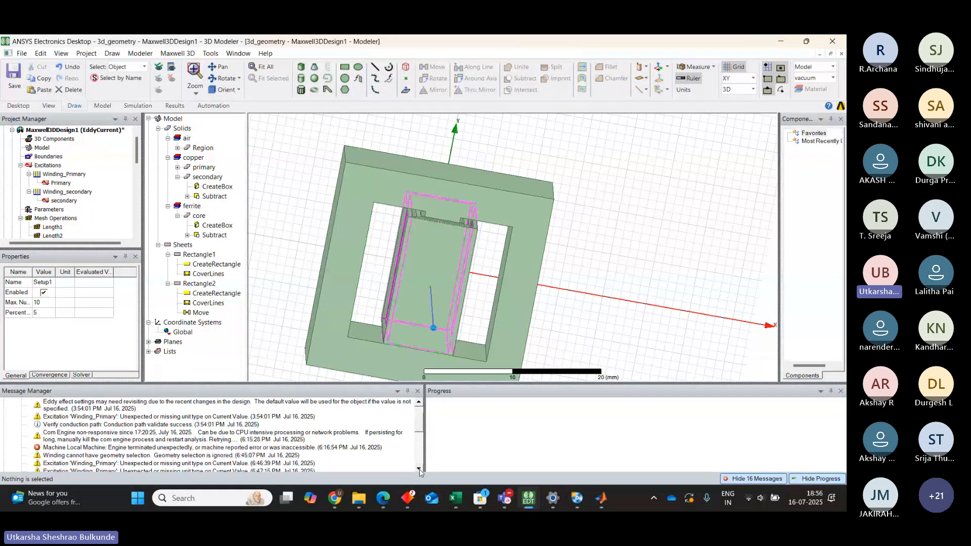
double_click(66, 184)
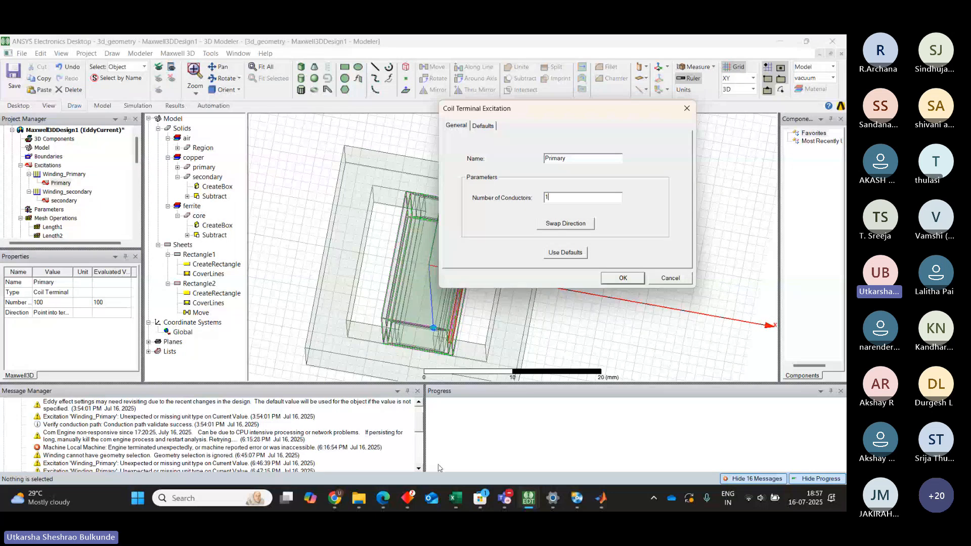
left_click(669, 278)
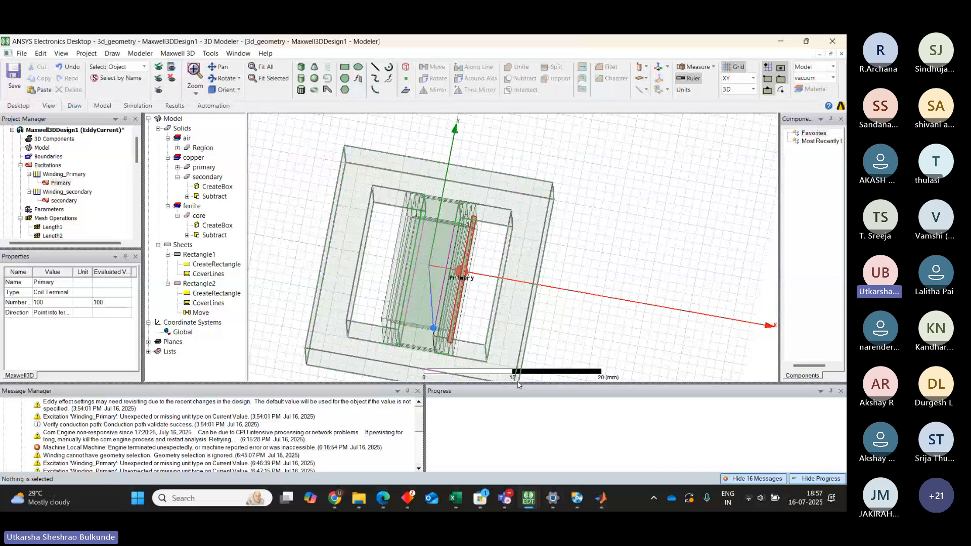
left_click(419, 469)
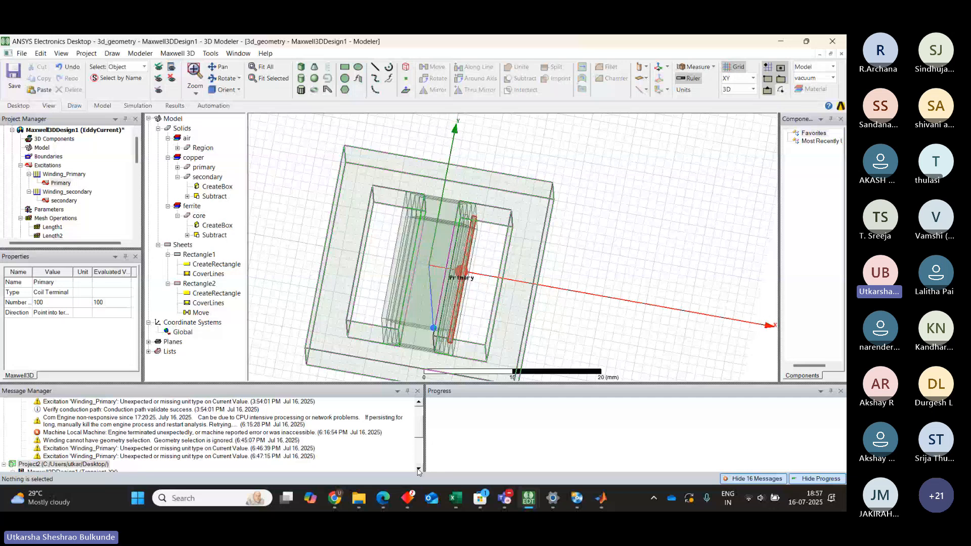
- Reduce the number of conductors of the Primary coil terminal
double_click(85, 182)
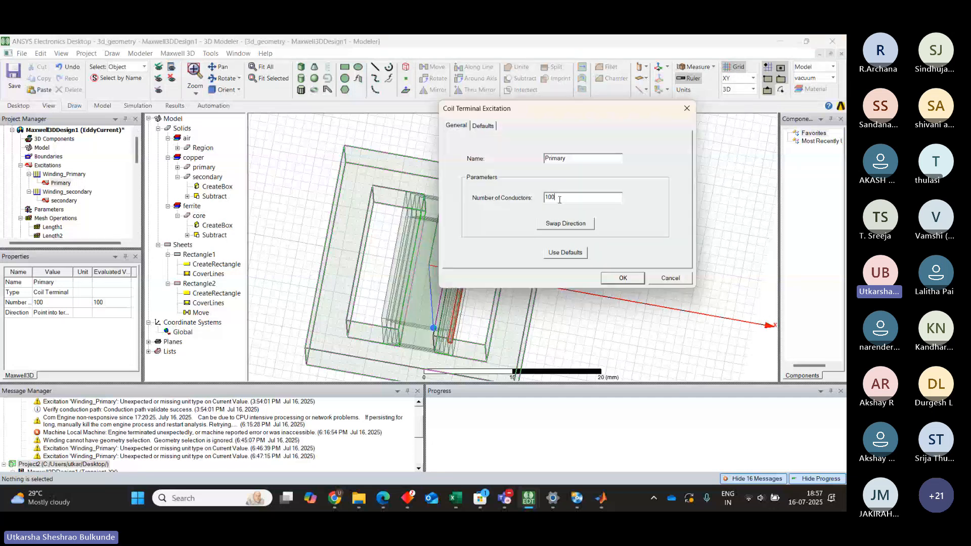
key("BackSpace")
left_click(623, 279)
- Set the secondary coil terminal's number of conductors to 1
double_click(61, 202)
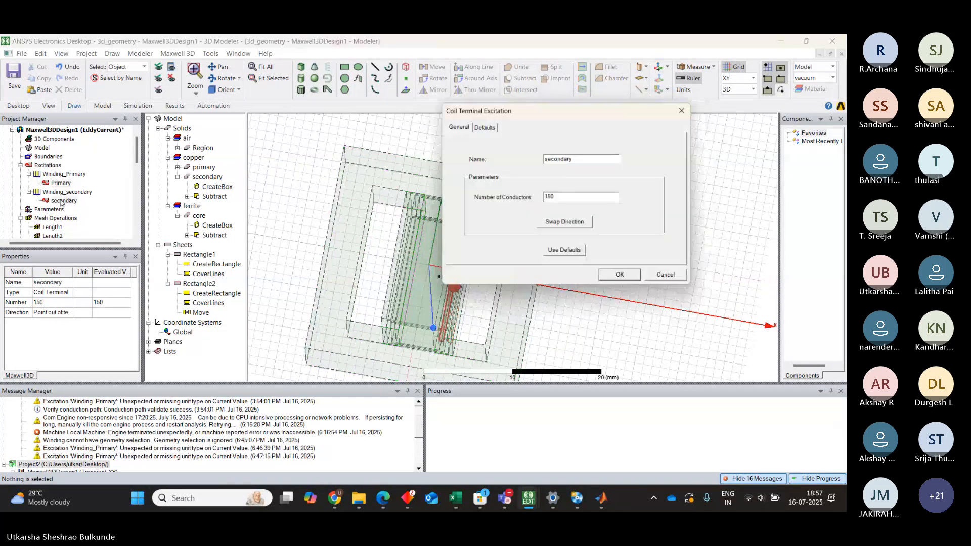
left_click(558, 197)
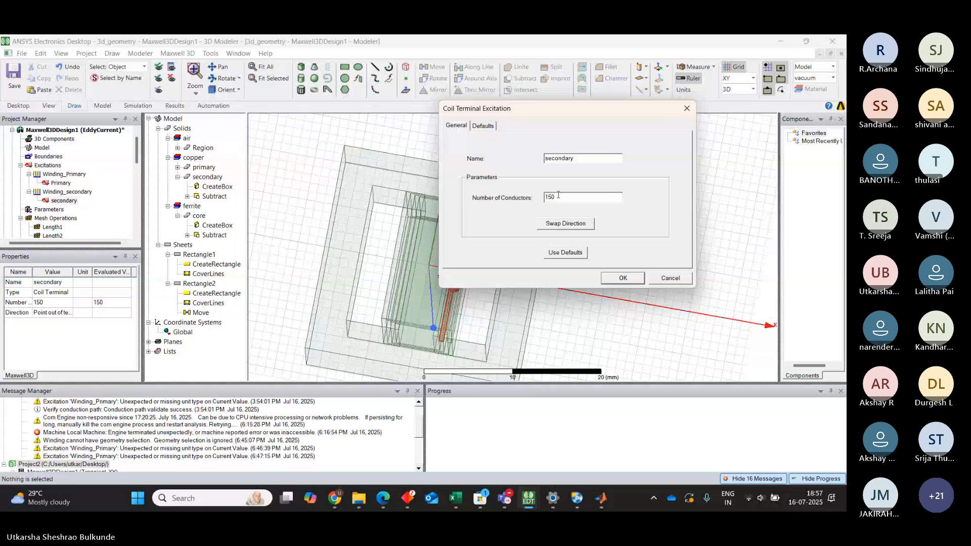
key("BackSpace")
key("BackSpace")
key("BackSpace")
left_click(633, 280)
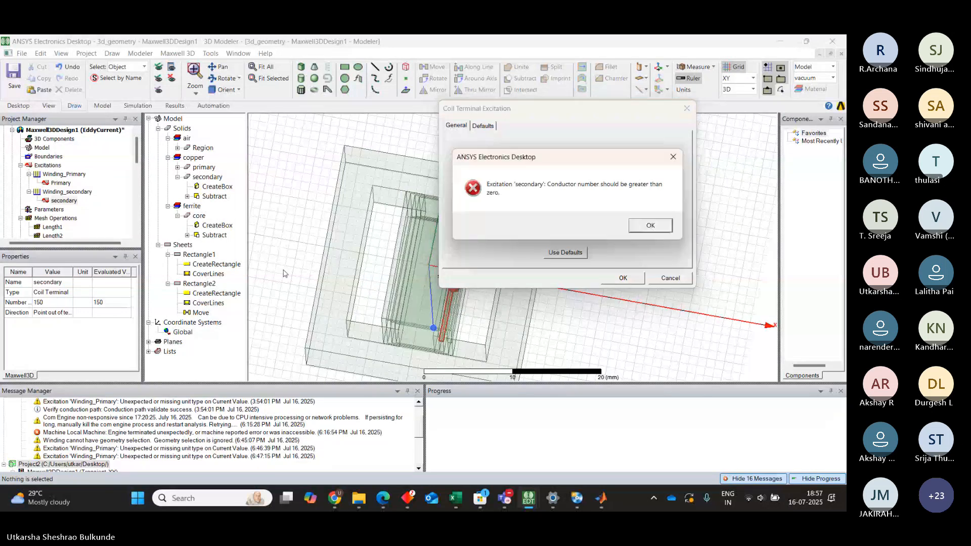
left_click(650, 224)
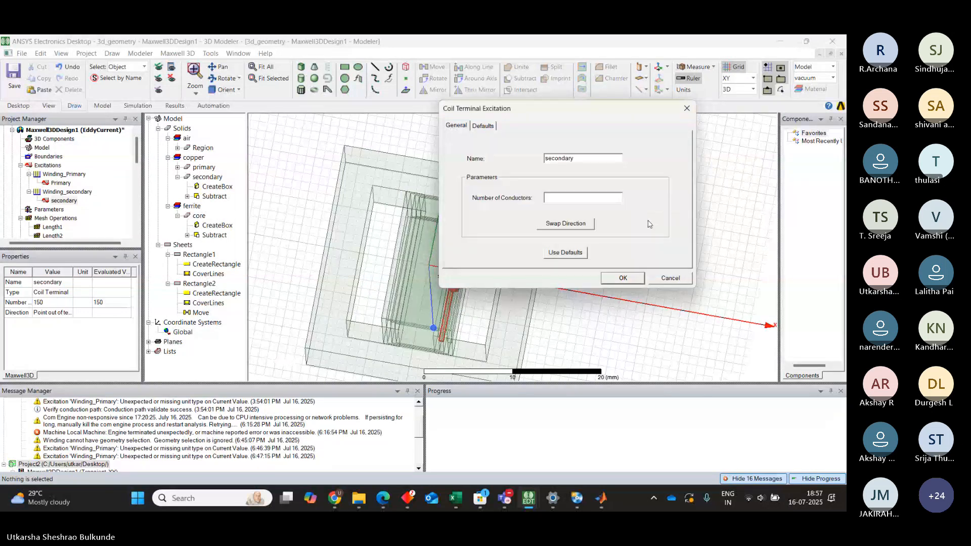
left_click(575, 198)
type("1")
left_click(623, 279)
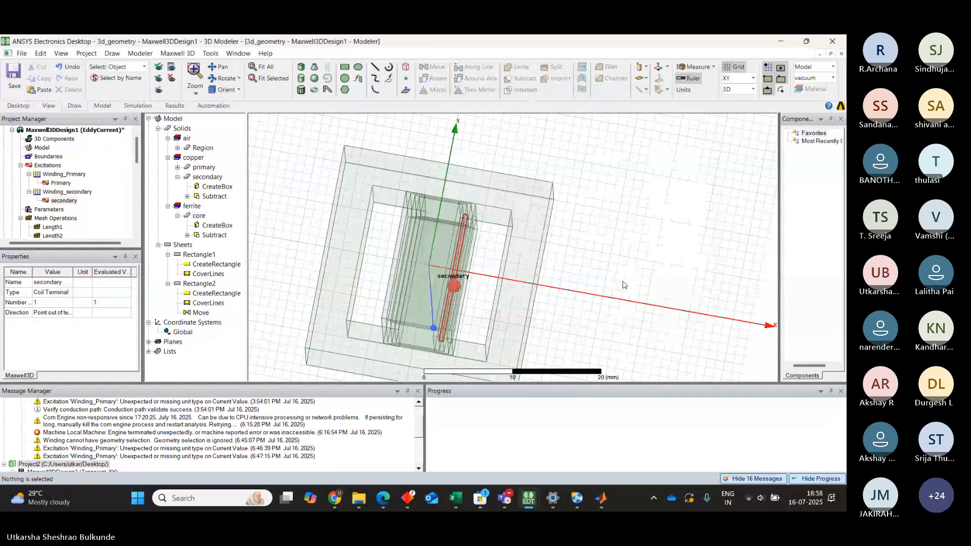
- Change both Winding_Primary and Winding_secondary to solid conductors
double_click(64, 174)
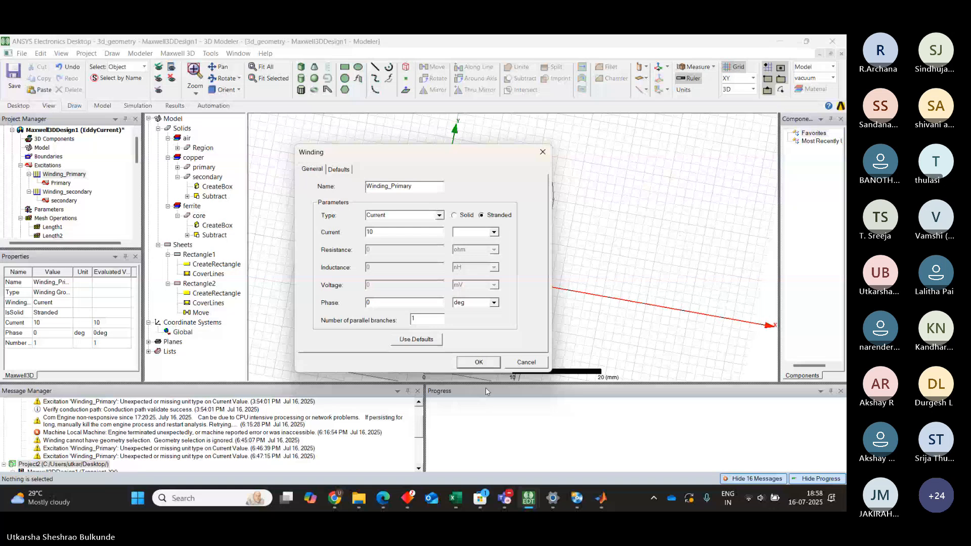
left_click(454, 215)
left_click(486, 362)
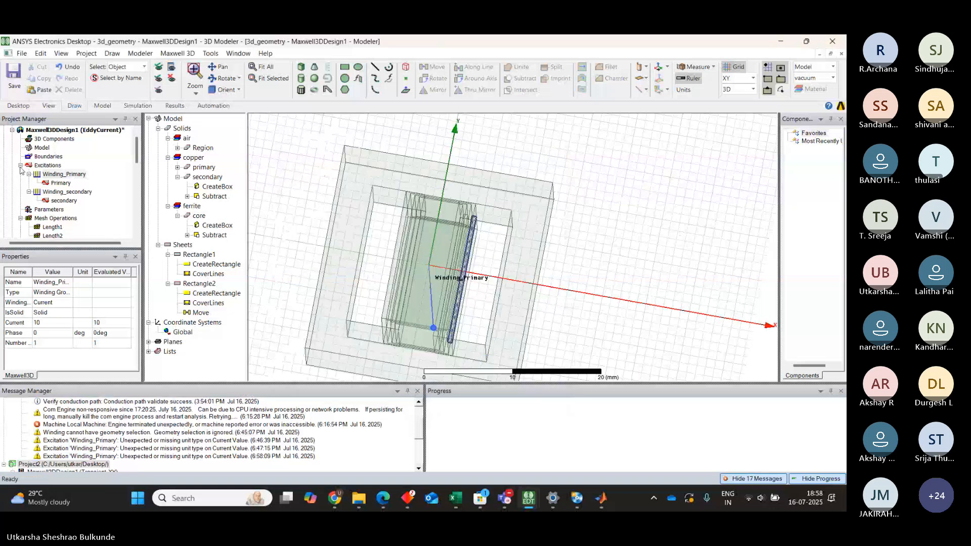
double_click(59, 194)
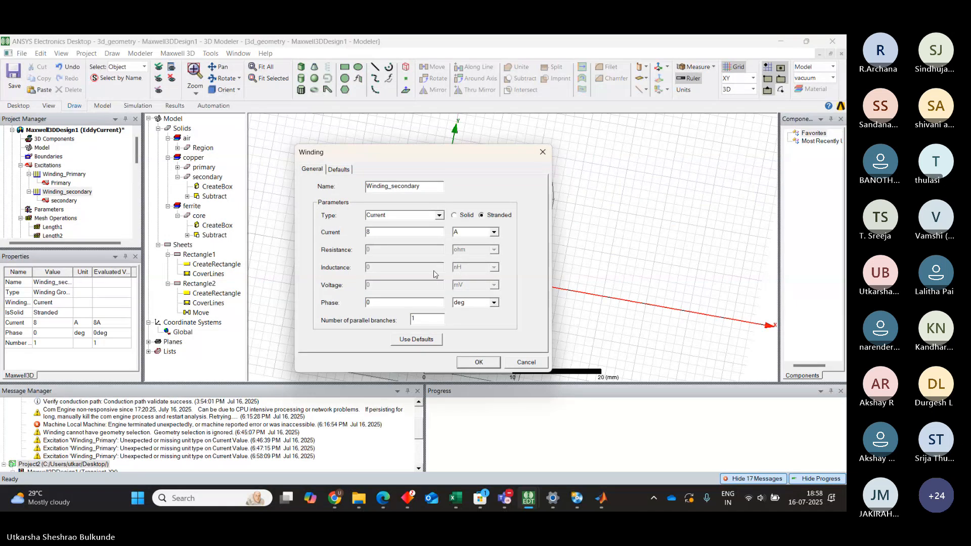
left_click(459, 217)
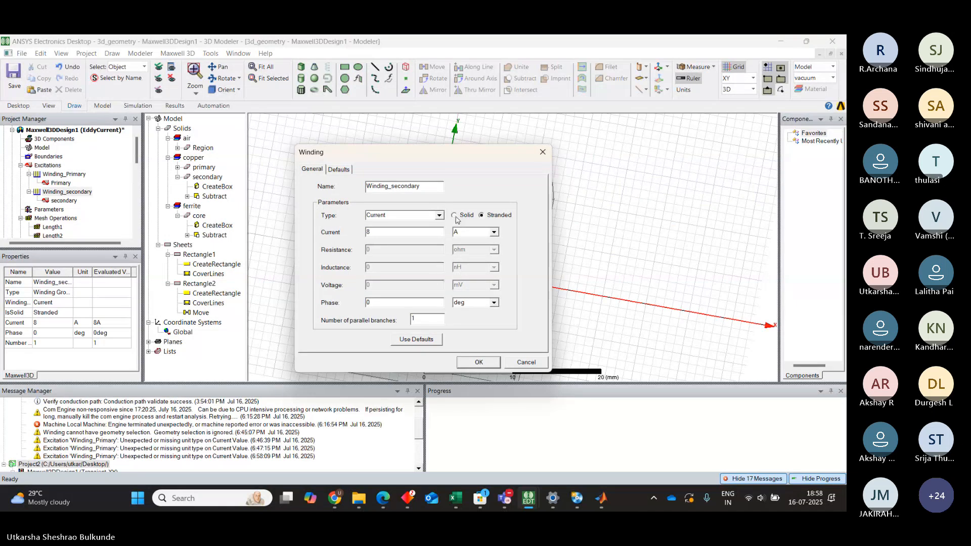
left_click(479, 363)
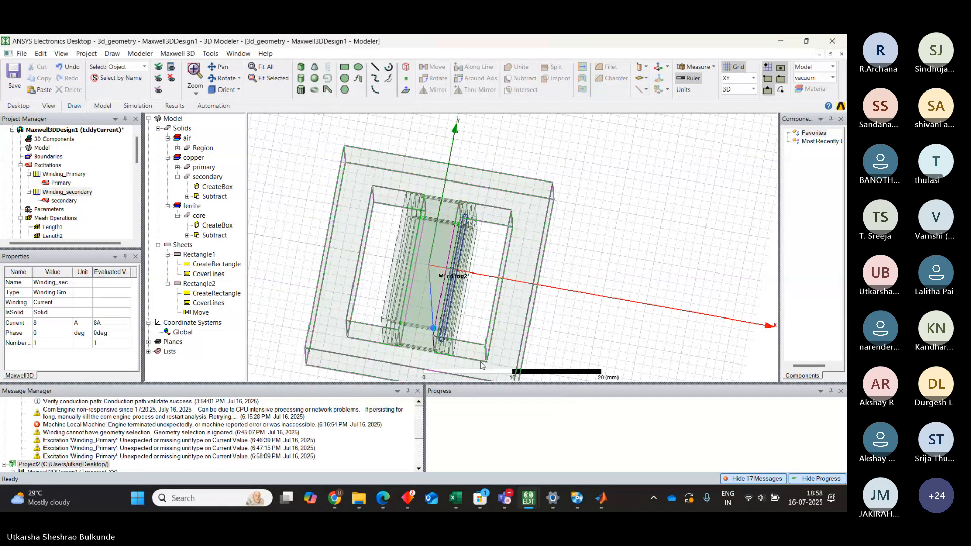
- Run a validation check on Maxwell3DDesign1 and dismiss its report
left_click(139, 106)
left_click(165, 76)
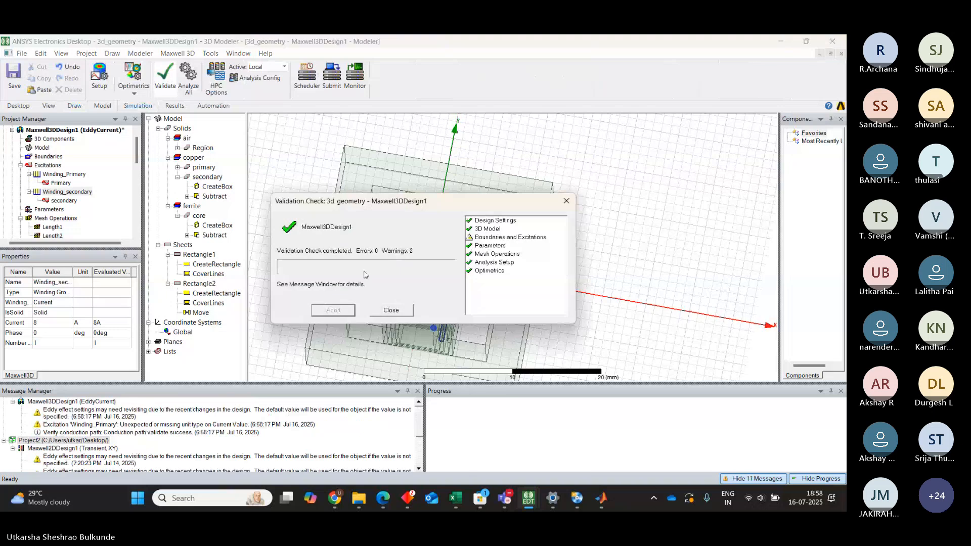
left_click(391, 310)
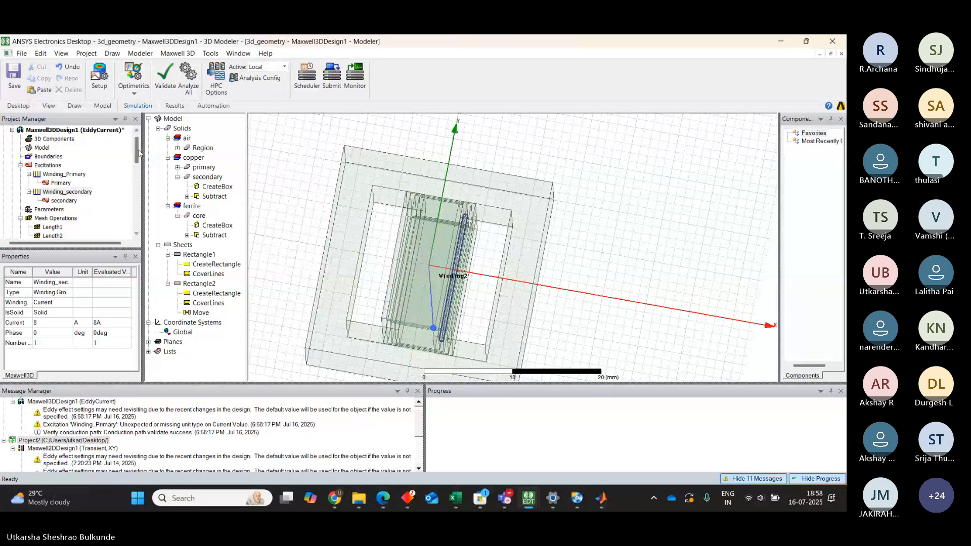
- Clear the winding selection, run Analyze All for the eddy-current design and look through the project tree
scroll(137, 153, "up", 1)
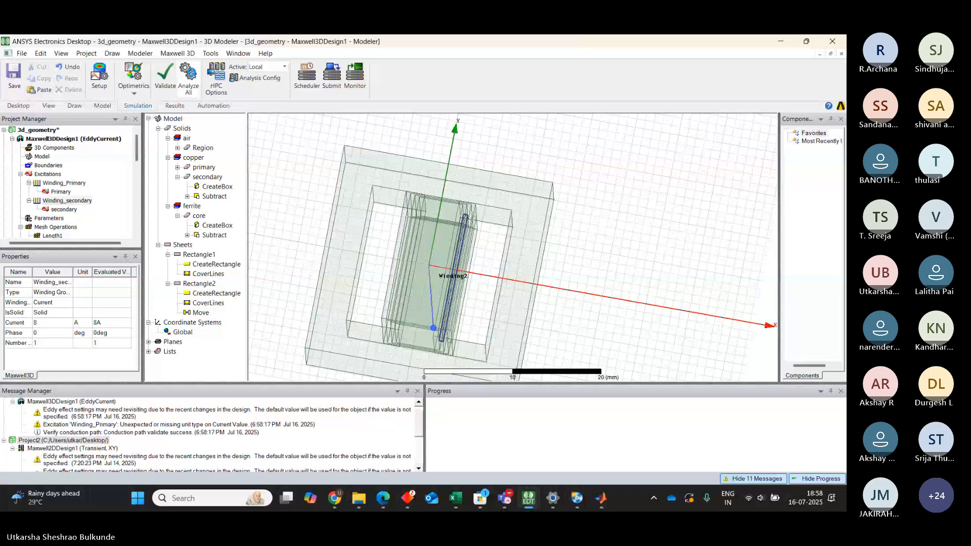
left_click(47, 174)
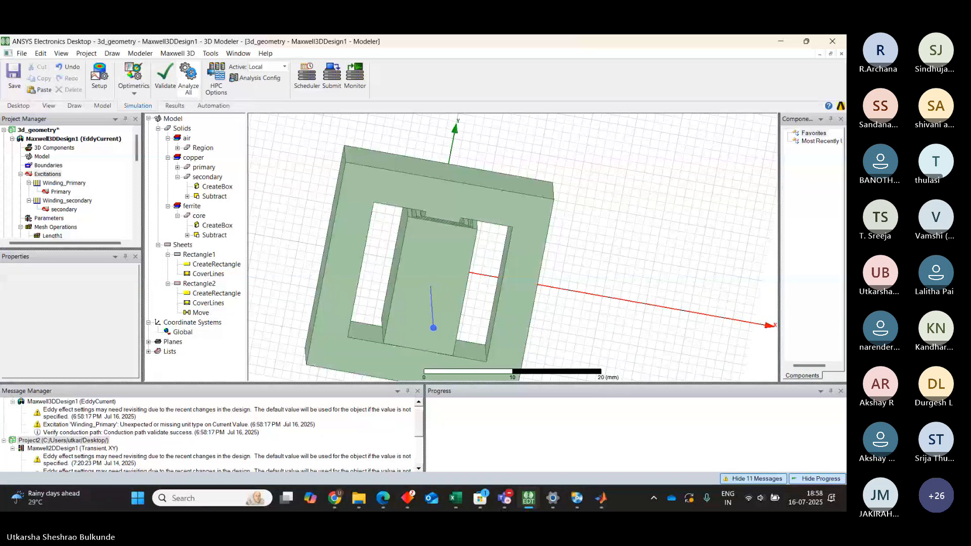
left_click(188, 79)
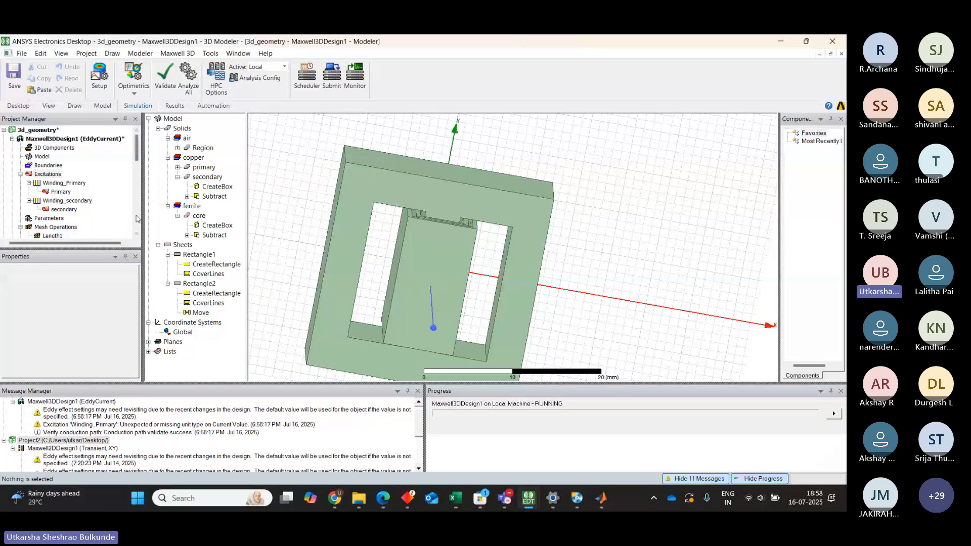
left_click_drag(136, 156, 136, 211)
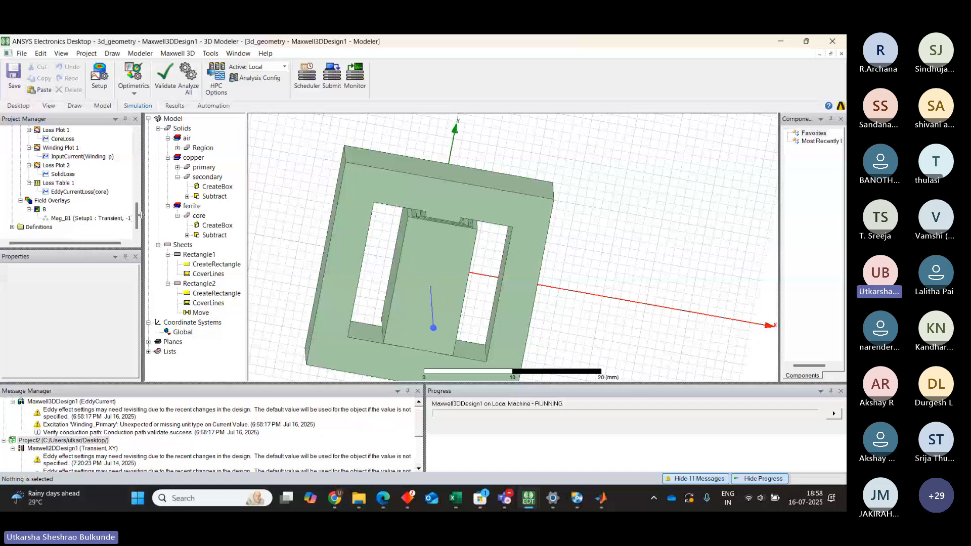
left_click_drag(136, 215, 136, 171)
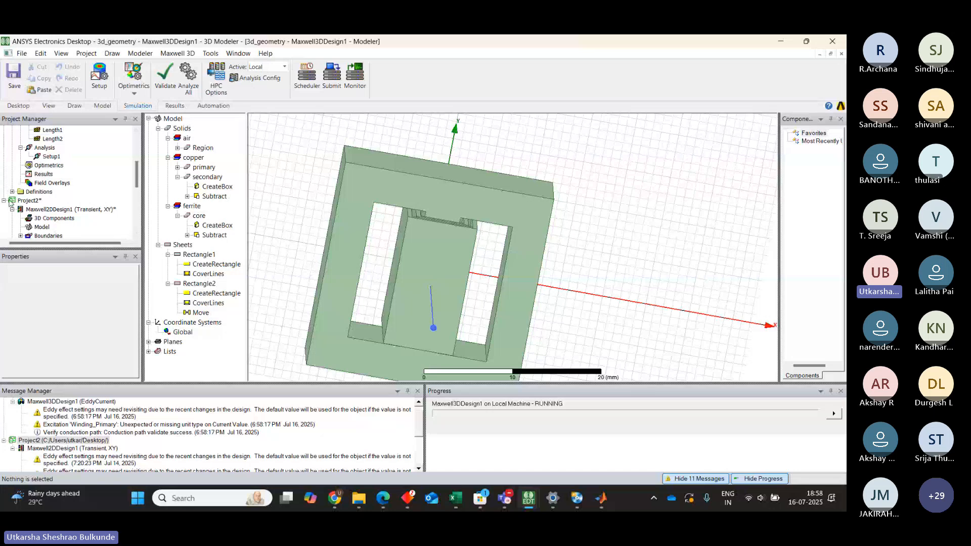
- Collapse Project2, look through the report options and examine Setup1's solution data, leaving the Solutions window minimized
left_click(4, 200)
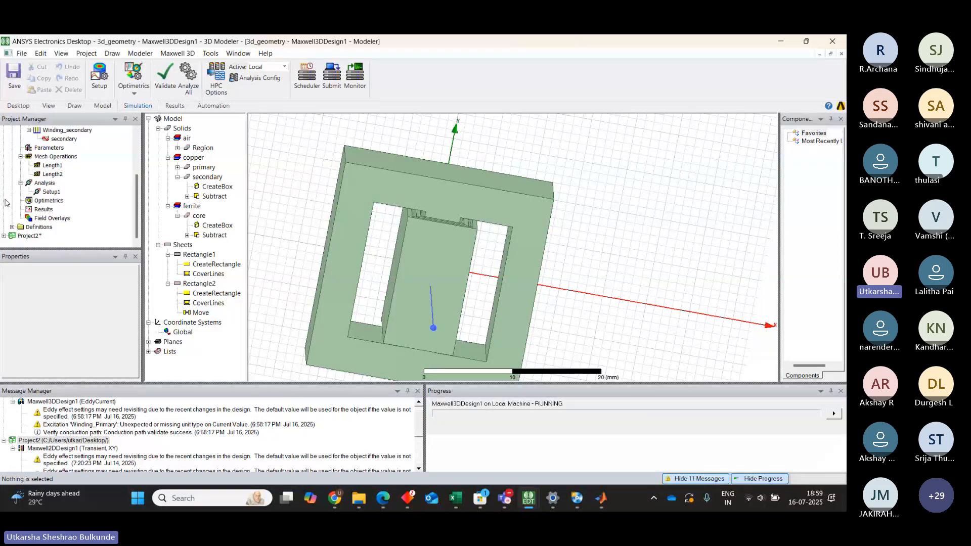
right_click(46, 219)
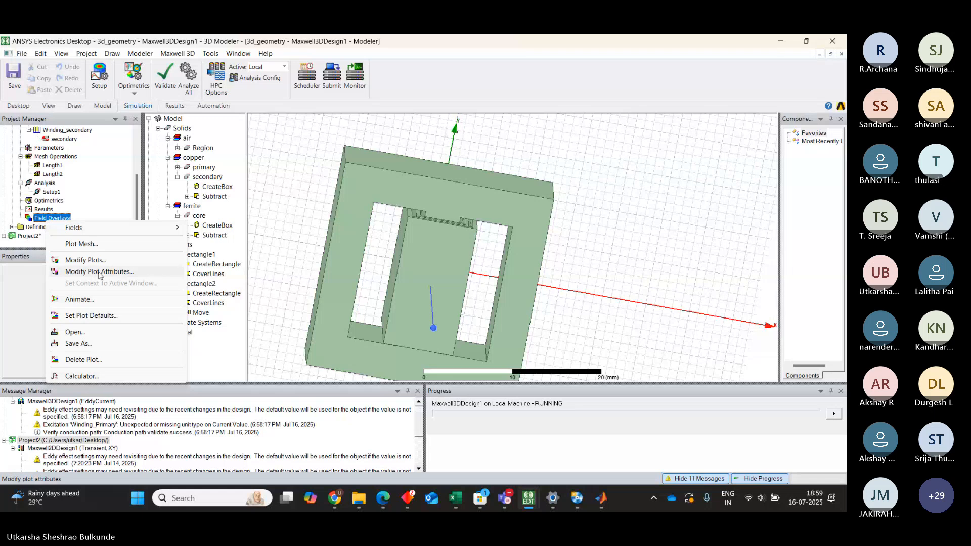
left_click(45, 211)
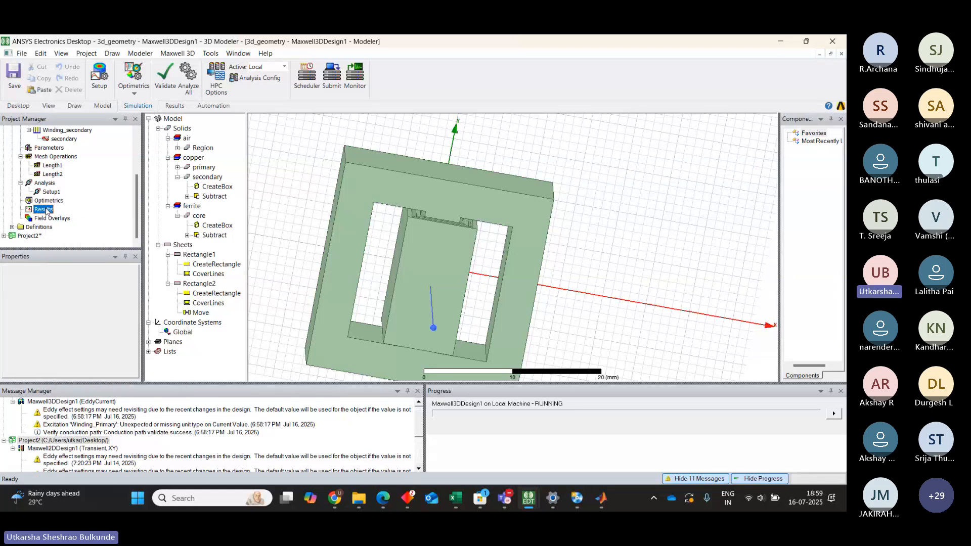
right_click(46, 210)
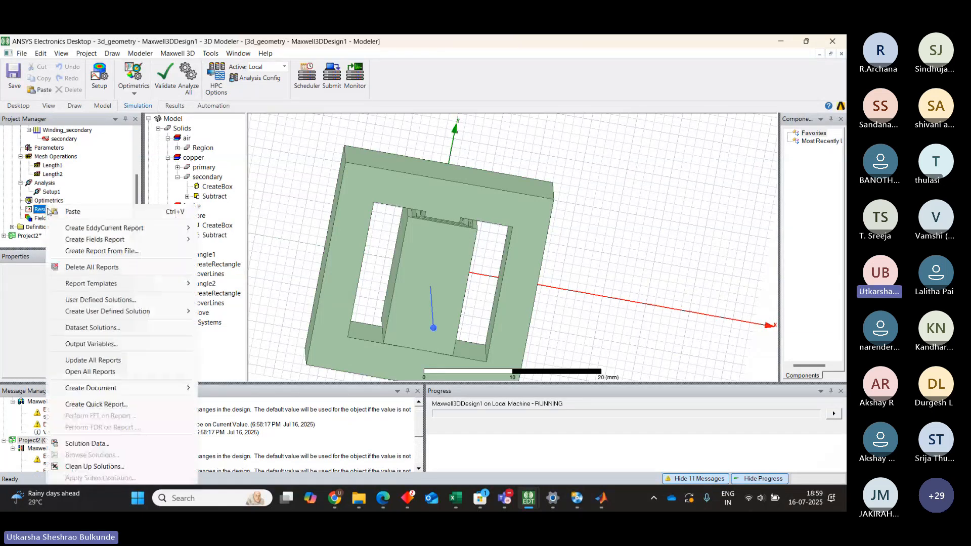
mouse_move(113, 231)
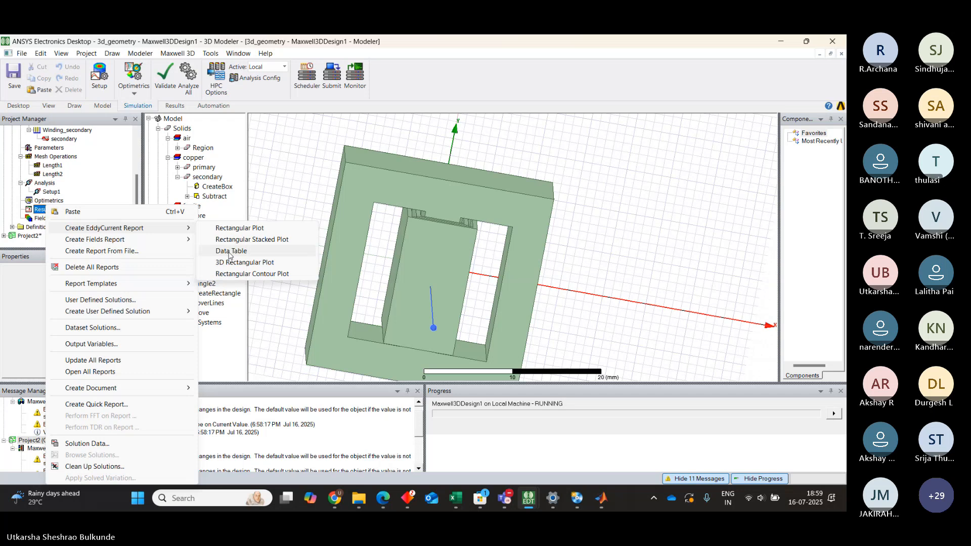
left_click(93, 443)
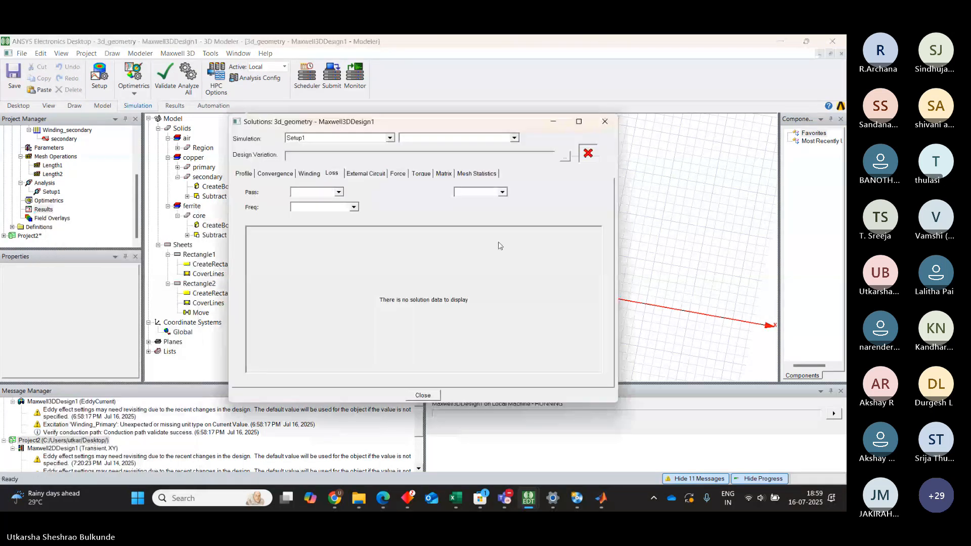
left_click(555, 123)
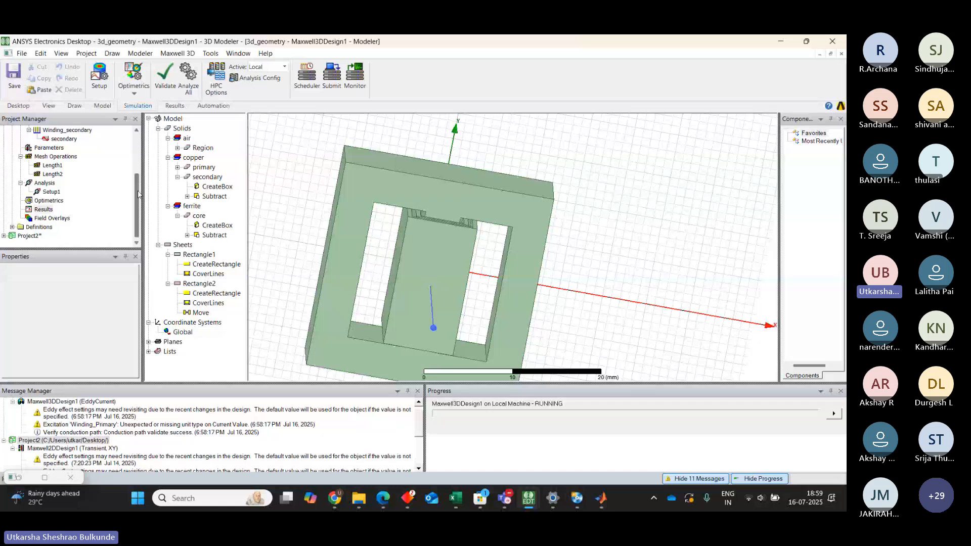
scroll(144, 182, "up", 3)
scroll(142, 156, "up", 2)
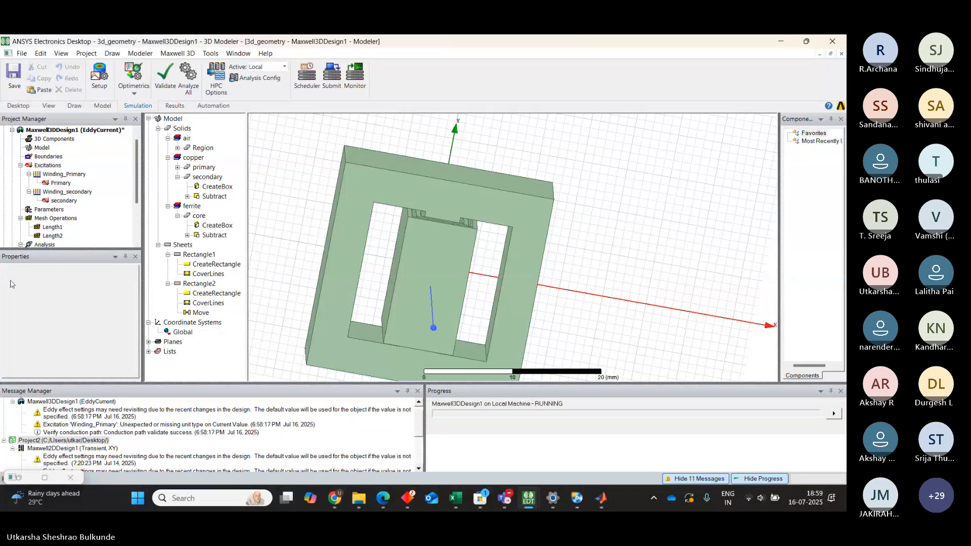
double_click(55, 208)
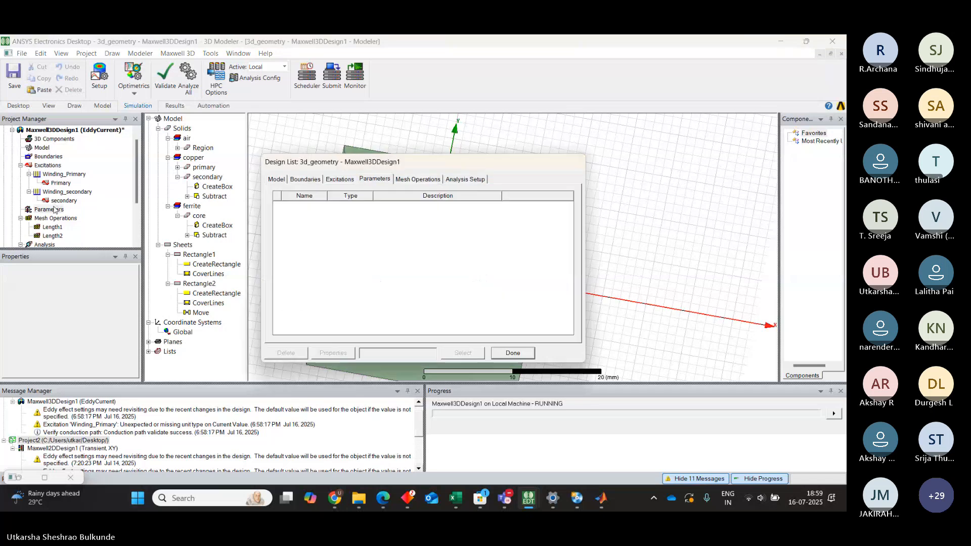
left_click(513, 354)
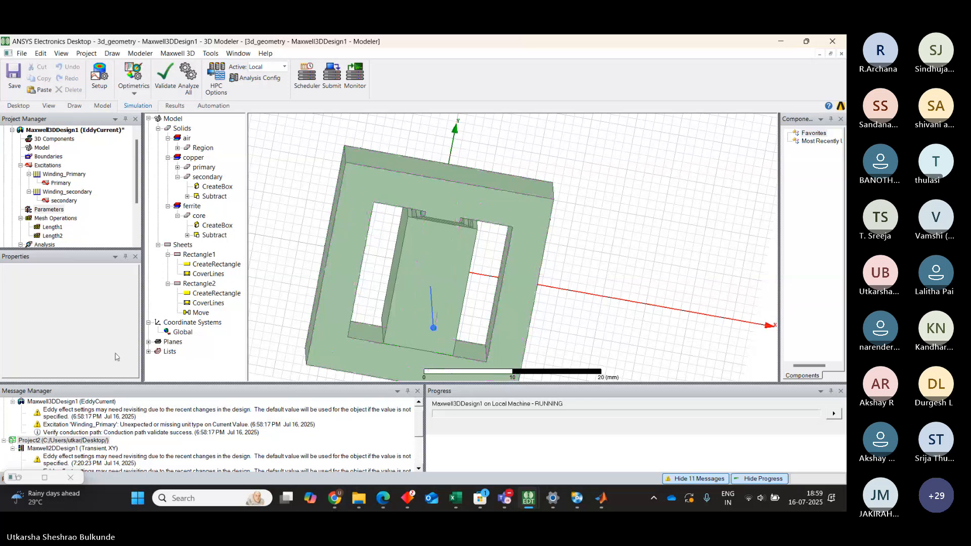
right_click(56, 211)
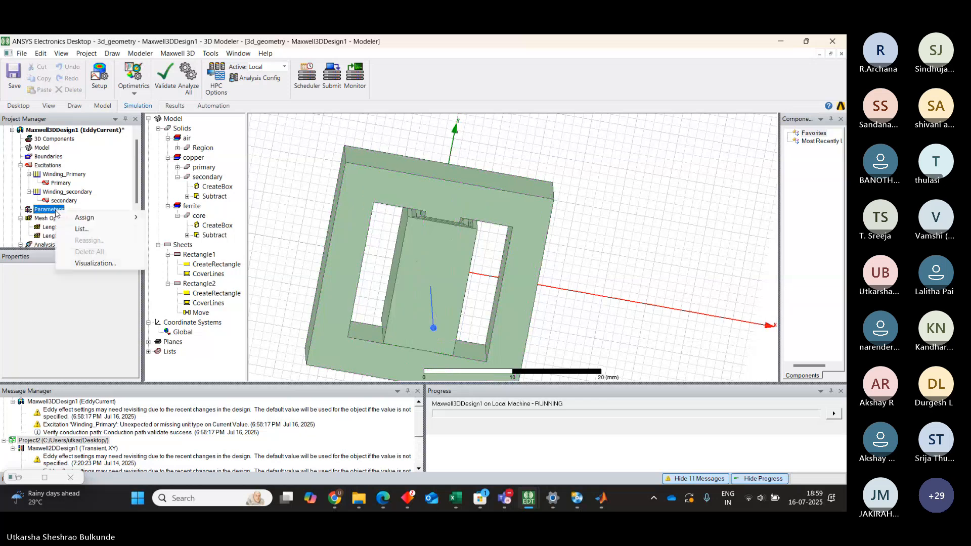
left_click(174, 241)
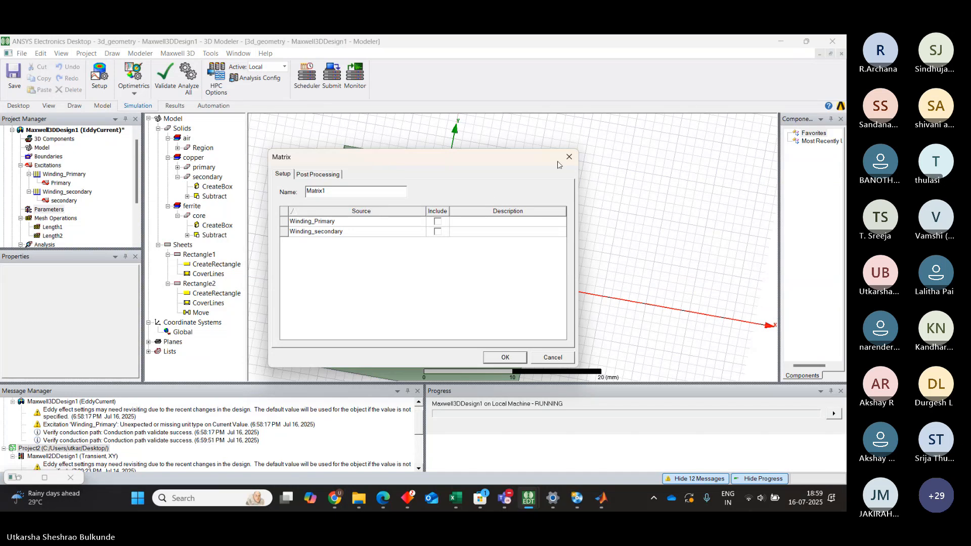
left_click(569, 157)
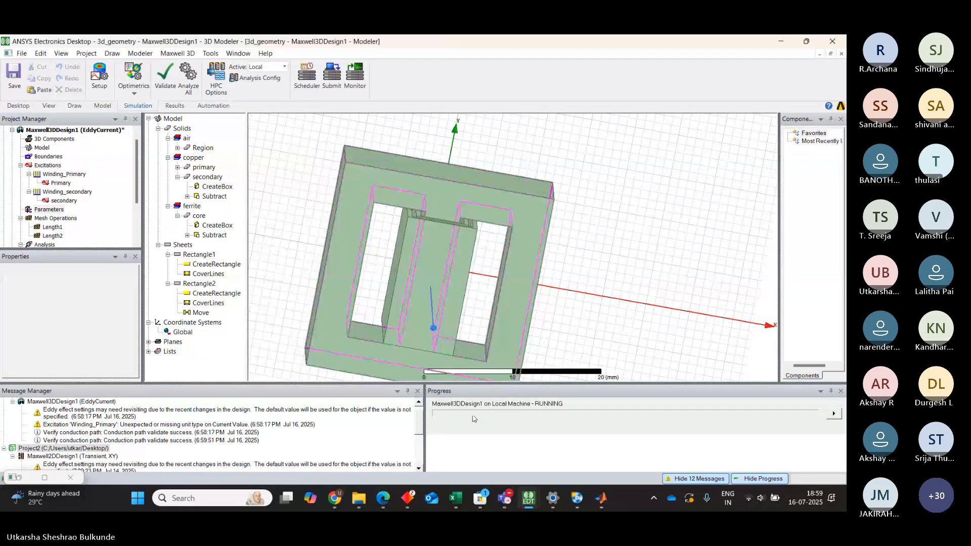
- Abort the running Maxwell3DDesign1 analysis, repeating the abort request while the job is still listed
right_click(467, 404)
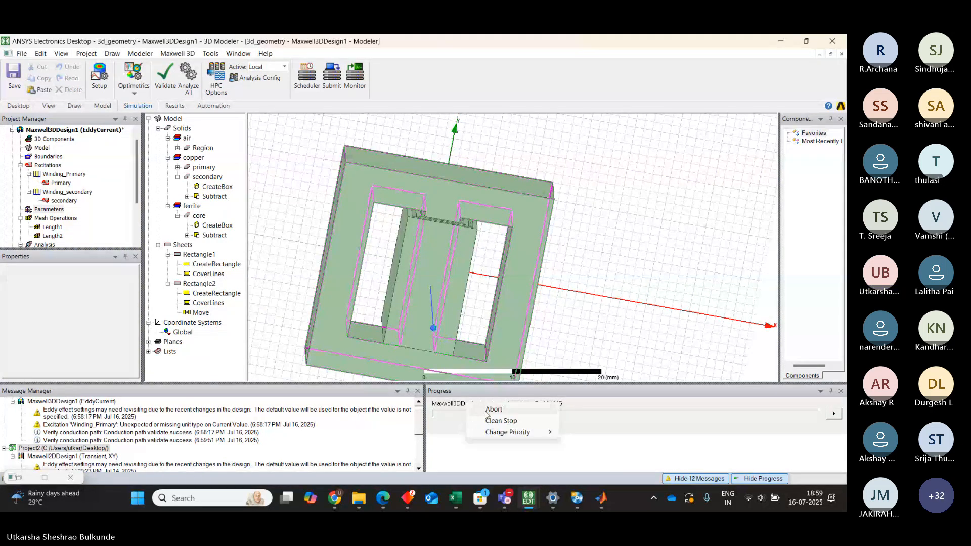
left_click(487, 411)
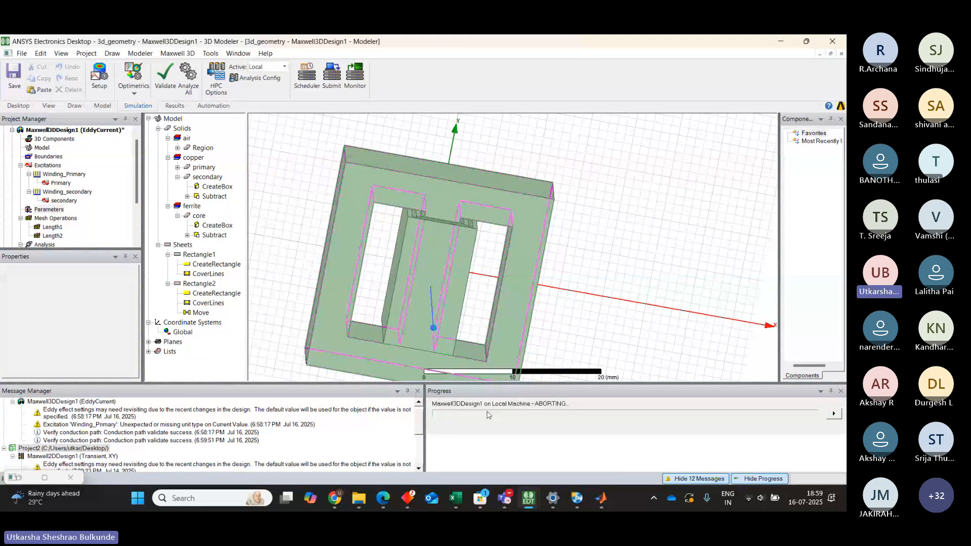
left_click(44, 212)
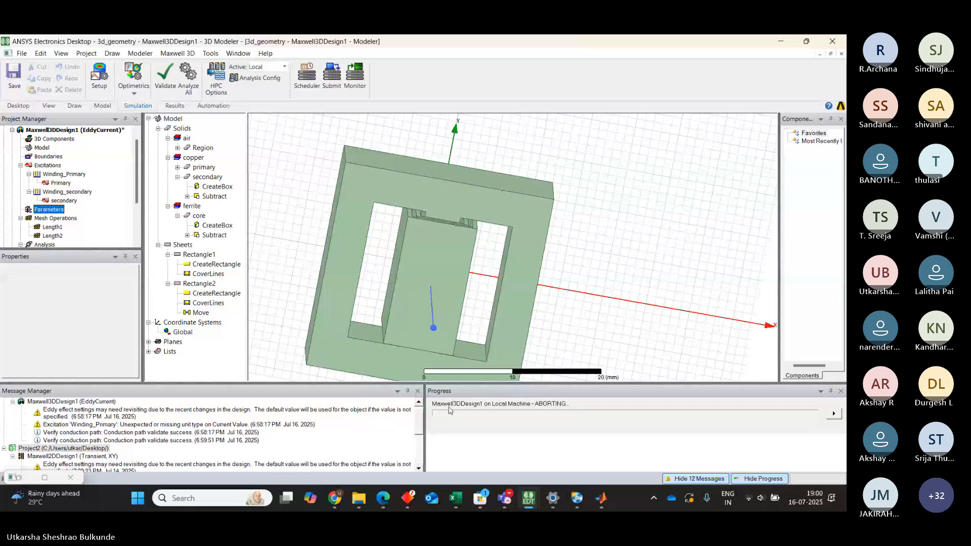
left_click(449, 410)
right_click(449, 411)
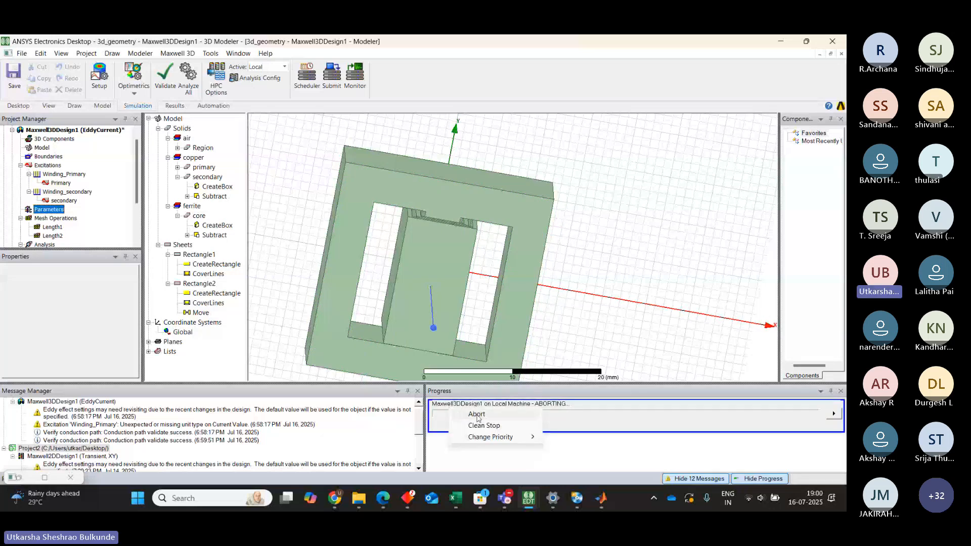
left_click(478, 418)
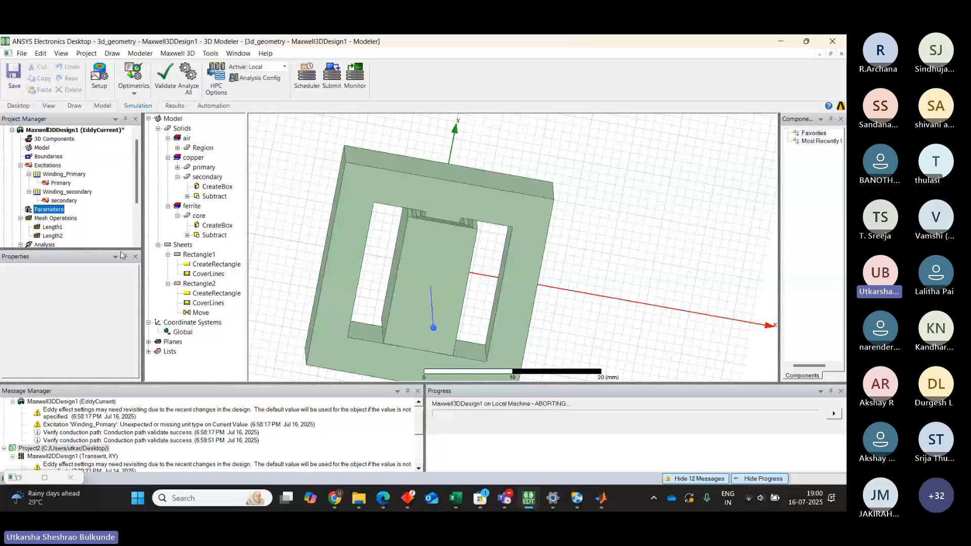
- Assign the matrix parameter Matrix1 with Winding_Primary and Winding_secondary both included as sources
right_click(45, 213)
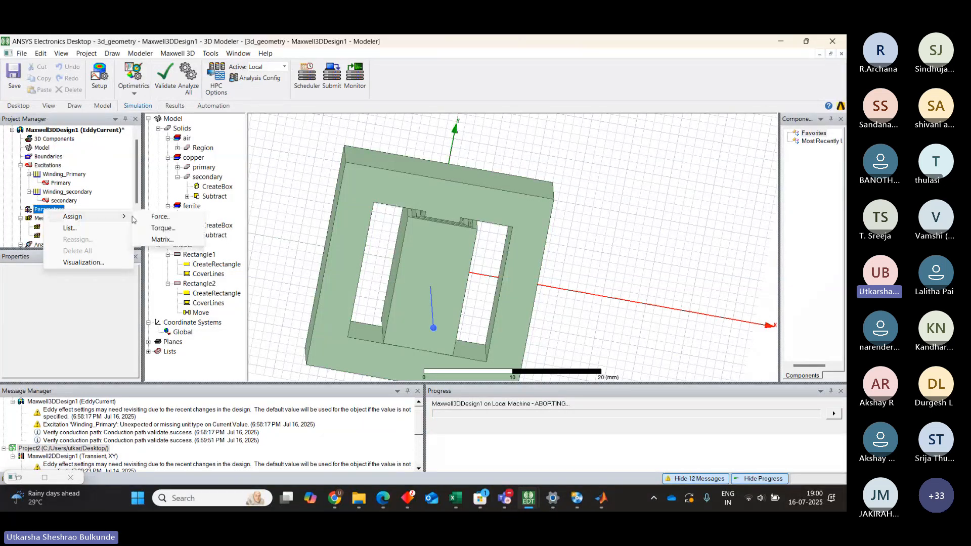
left_click(162, 240)
left_click(438, 221)
left_click(438, 231)
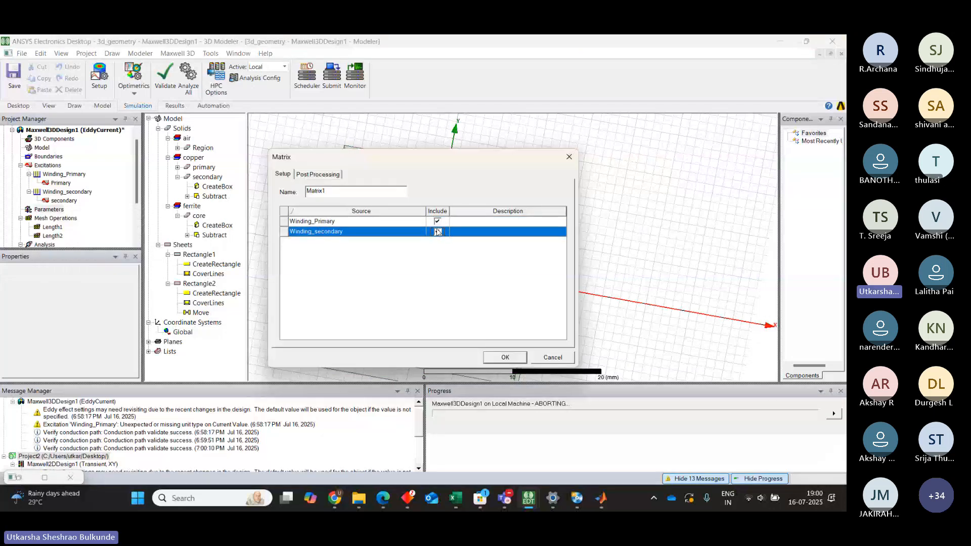
left_click(504, 357)
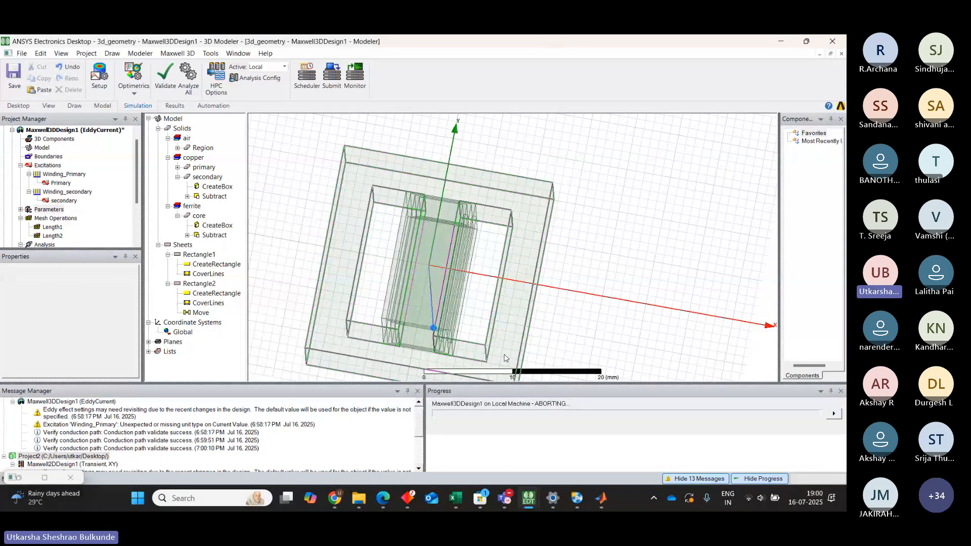
- Validate Maxwell3DDesign1, dismiss the report and collapse the Mesh Operations and Analysis branches in the project tree
left_click(165, 76)
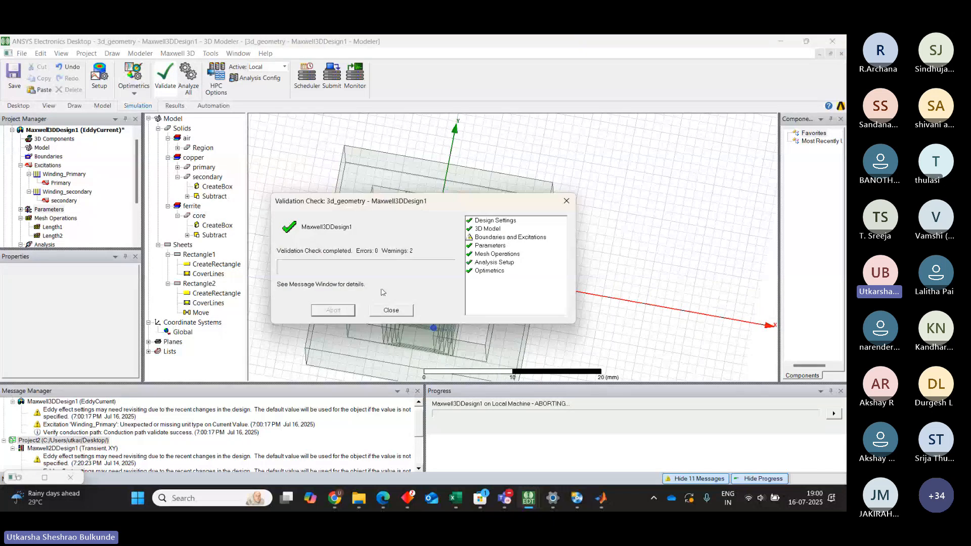
left_click(392, 311)
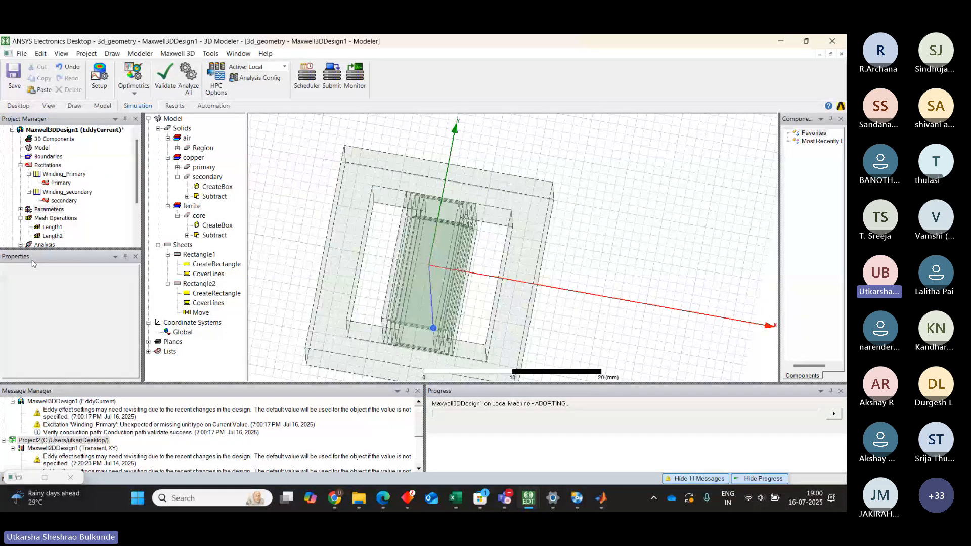
left_click(28, 209)
left_click(21, 218)
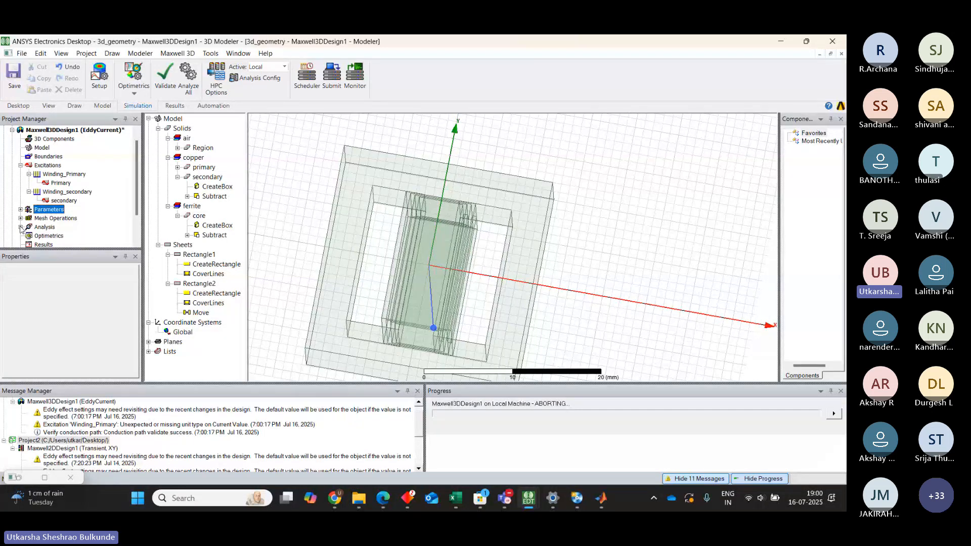
right_click(43, 211)
mouse_move(101, 217)
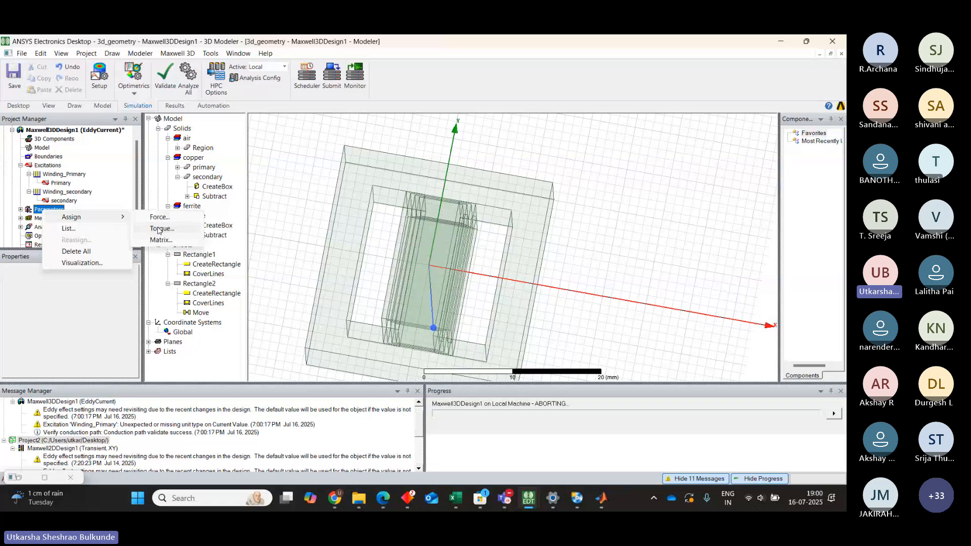
left_click(166, 241)
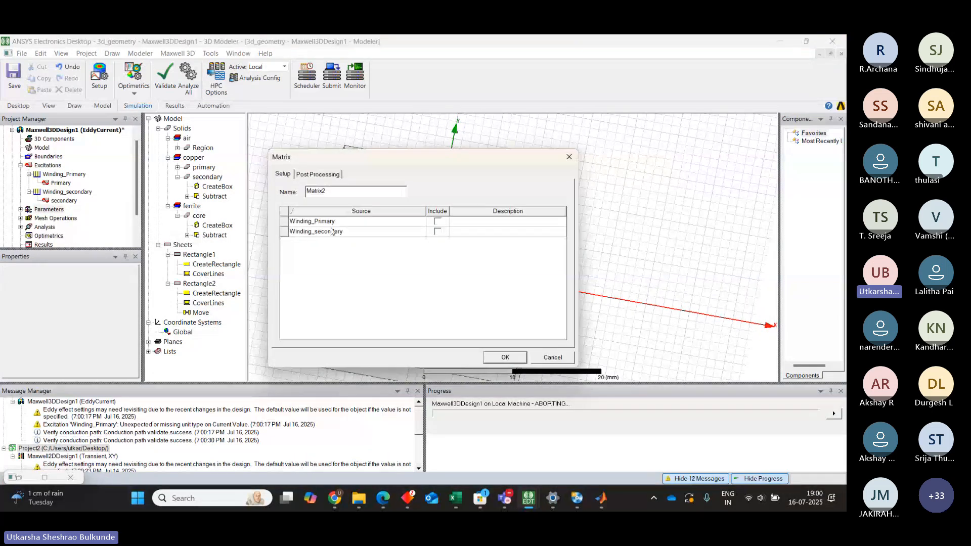
left_click(438, 221)
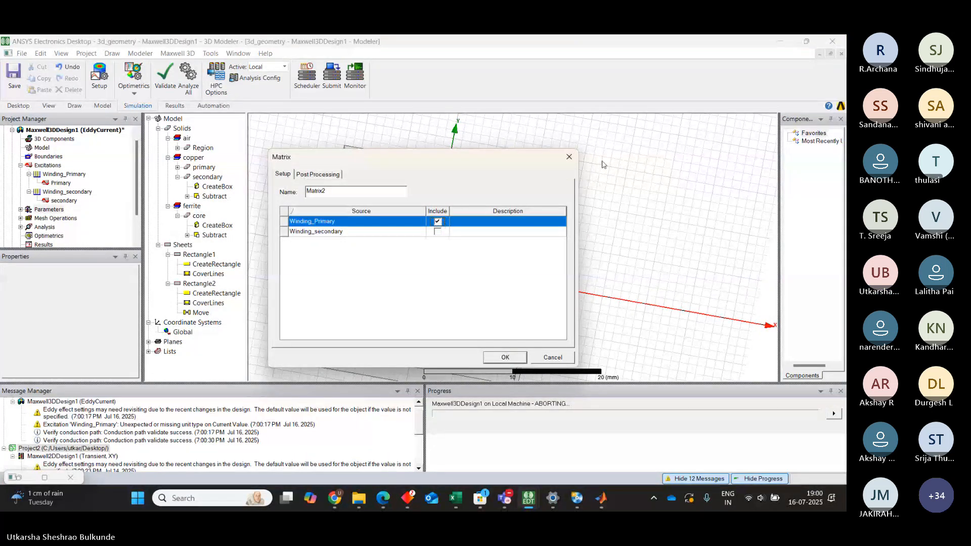
left_click(569, 157)
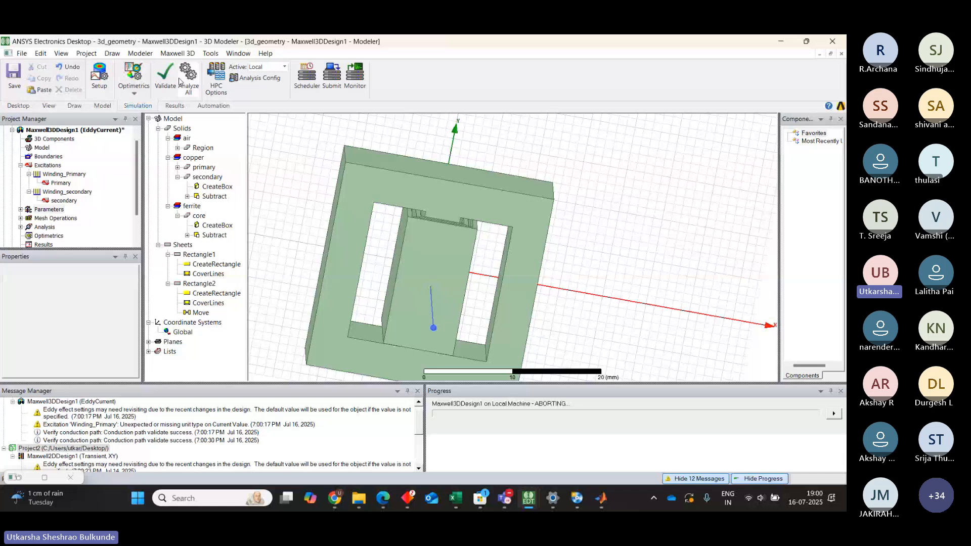
- Rerun the validation check on Maxwell3DDesign1 and dismiss its report
left_click(162, 76)
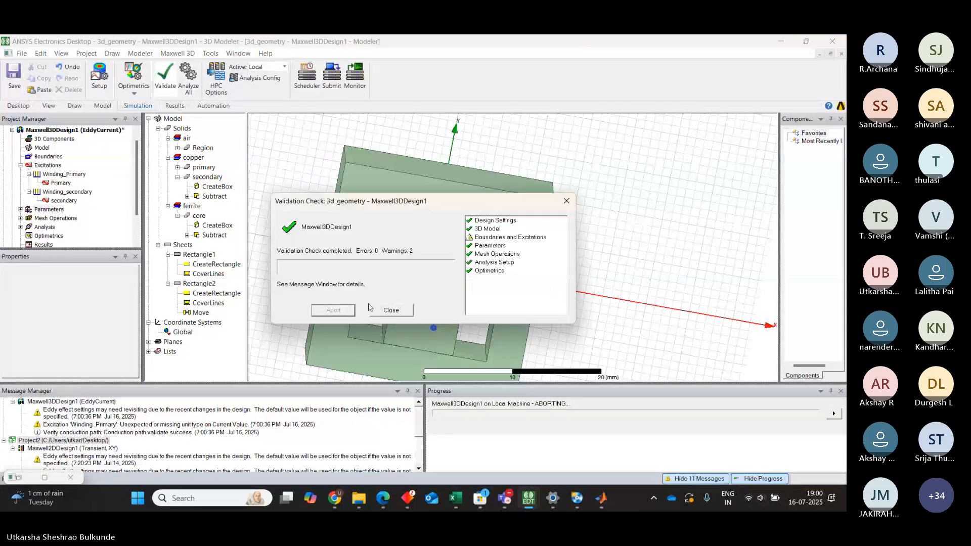
left_click(392, 310)
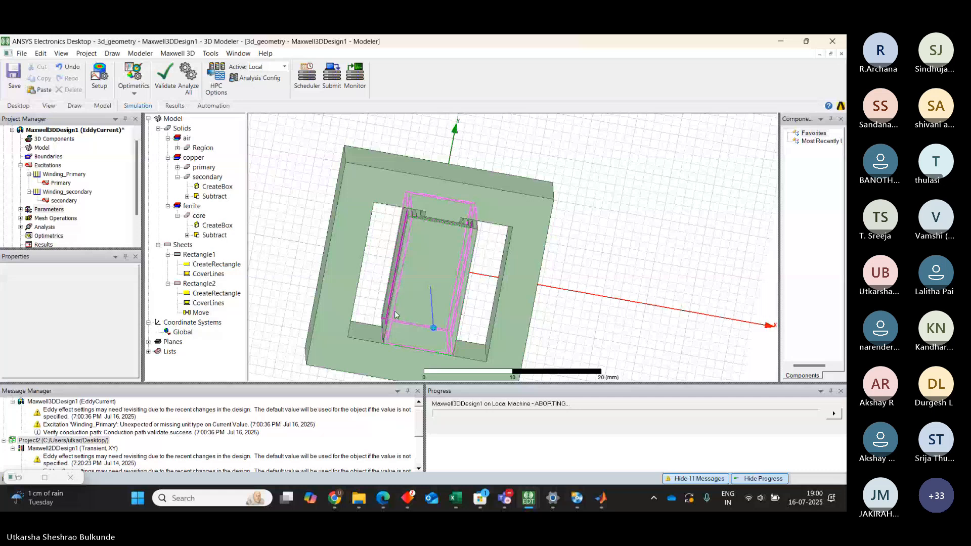
- Set the current unit of Winding_Primary to A and confirm the Winding_secondary settings
scroll(131, 229, "down", 2)
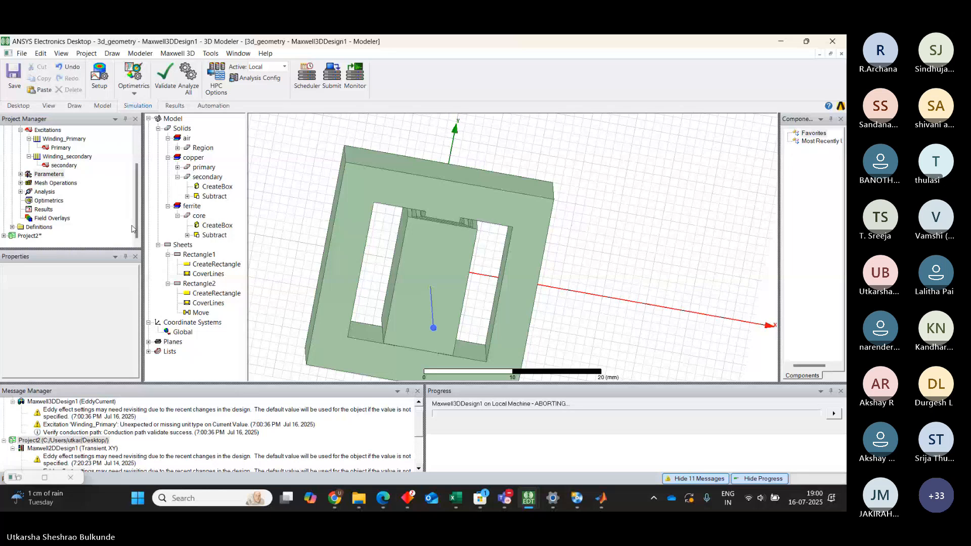
double_click(66, 140)
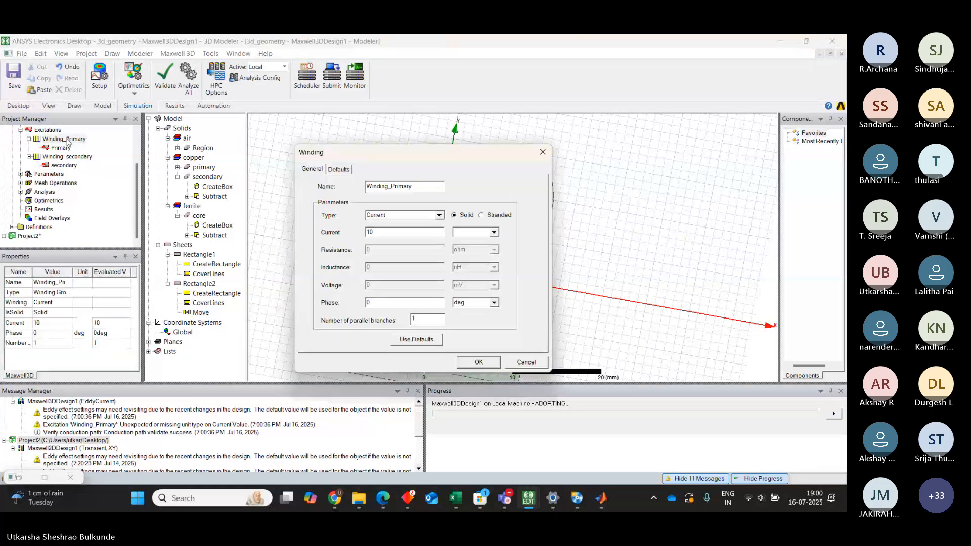
left_click(493, 233)
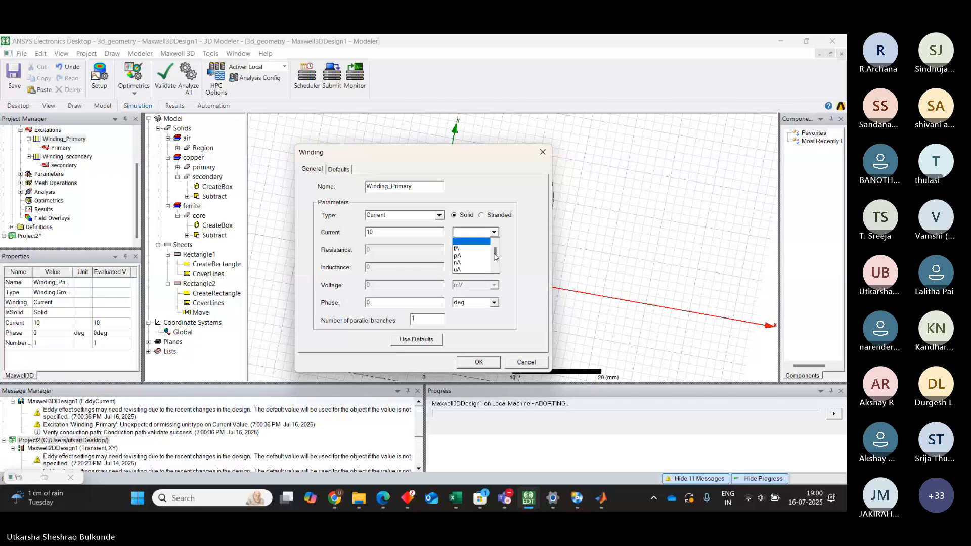
left_click_drag(495, 256, 495, 262)
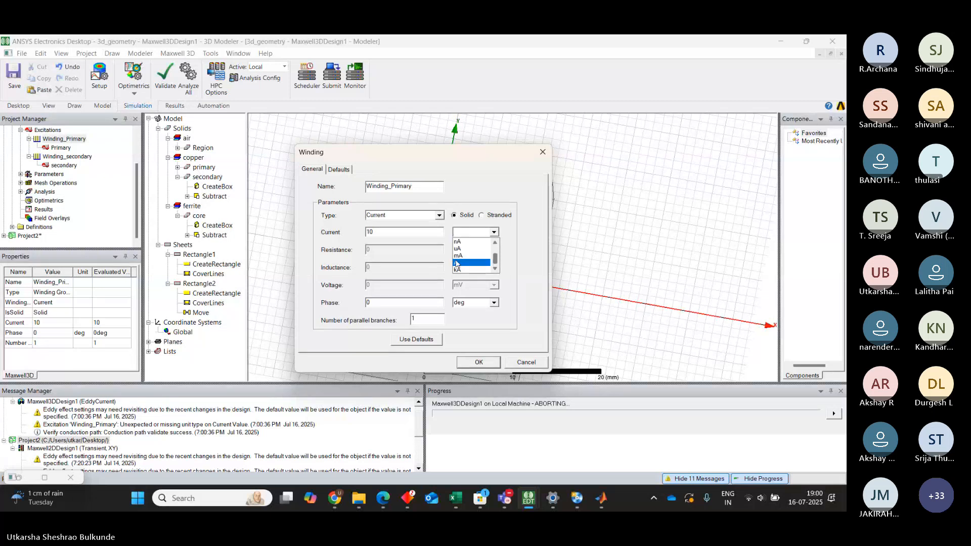
left_click(456, 263)
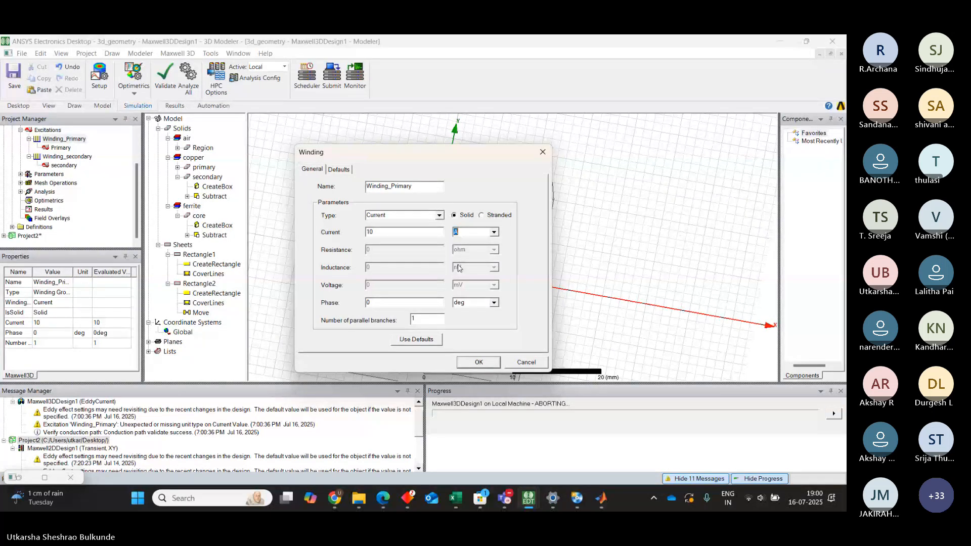
left_click(478, 362)
double_click(60, 158)
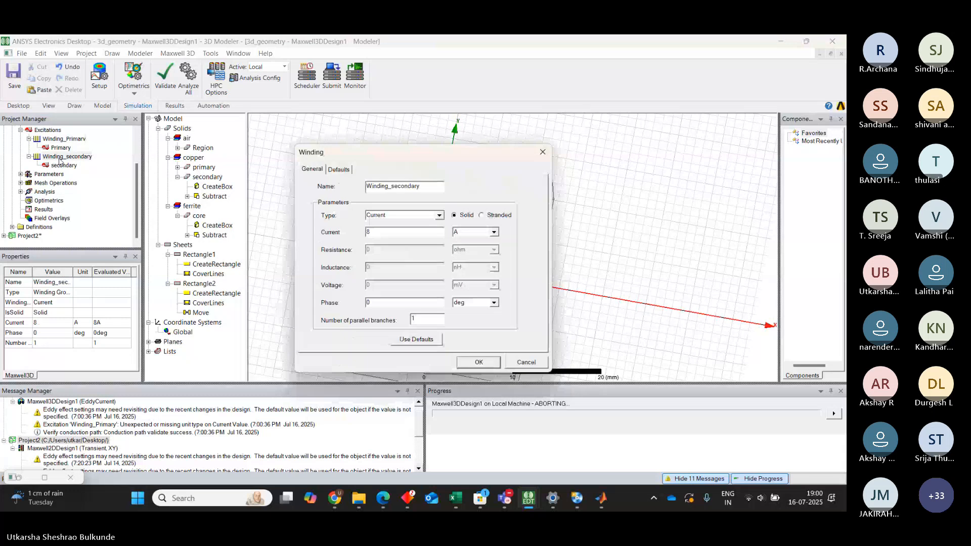
left_click(478, 363)
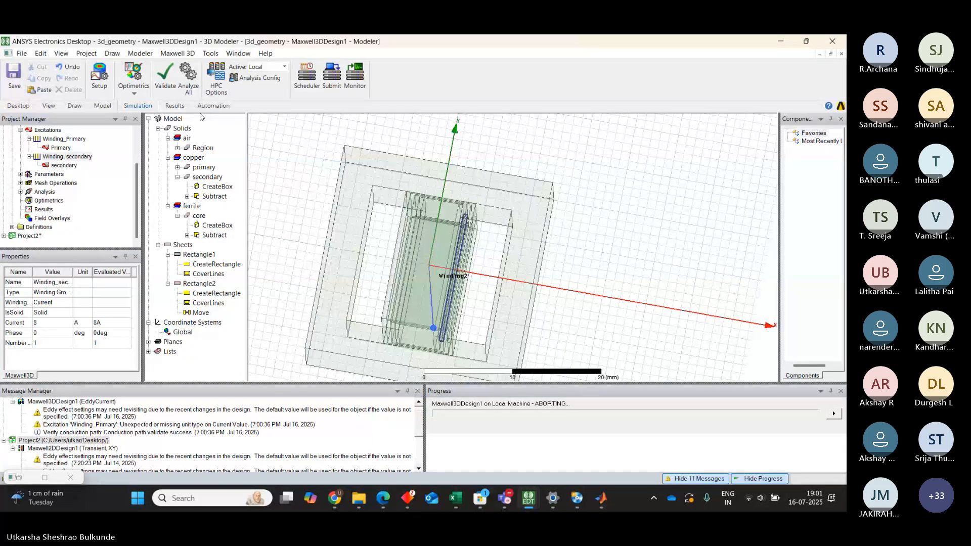
- Request the abort of the still-listed Maxwell3DDesign1 job twice more
left_click(462, 407)
right_click(462, 407)
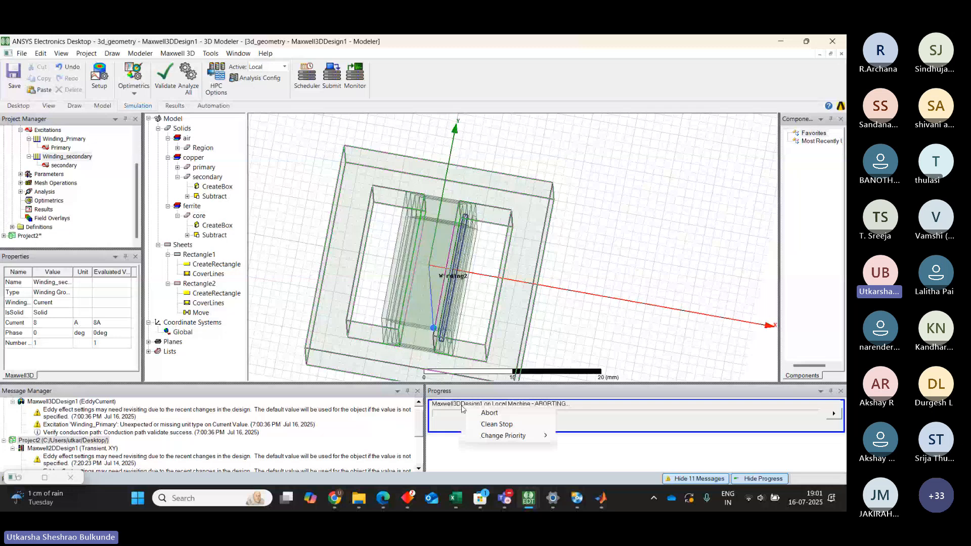
left_click(488, 413)
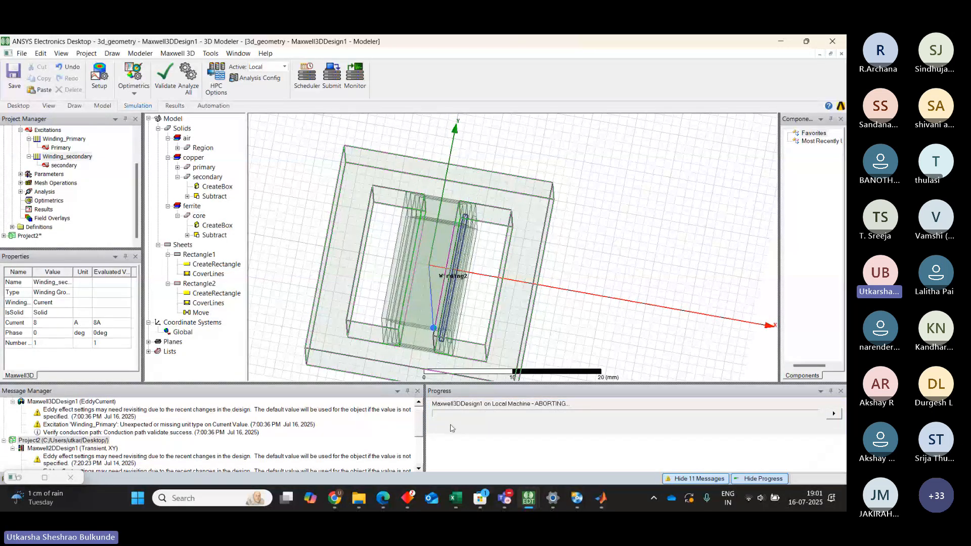
right_click(472, 431)
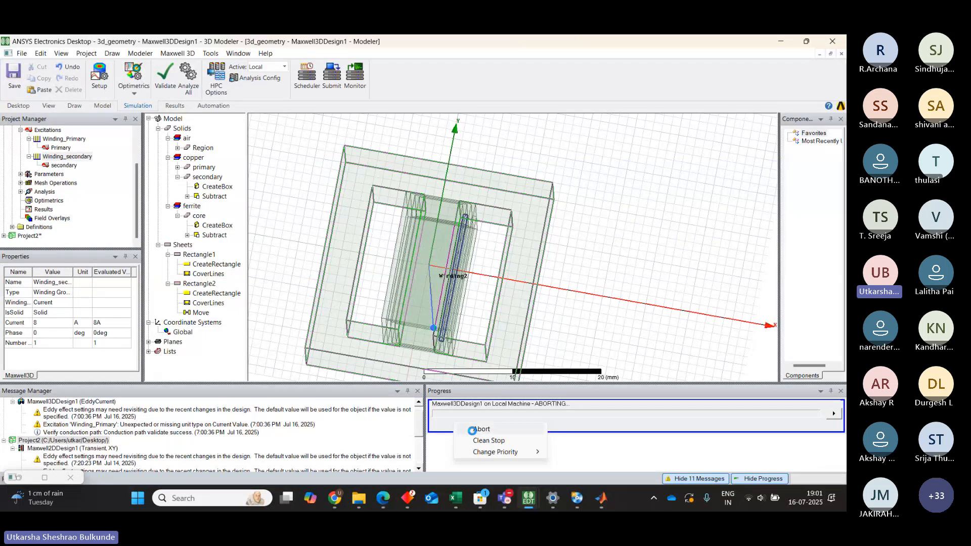
left_click(473, 431)
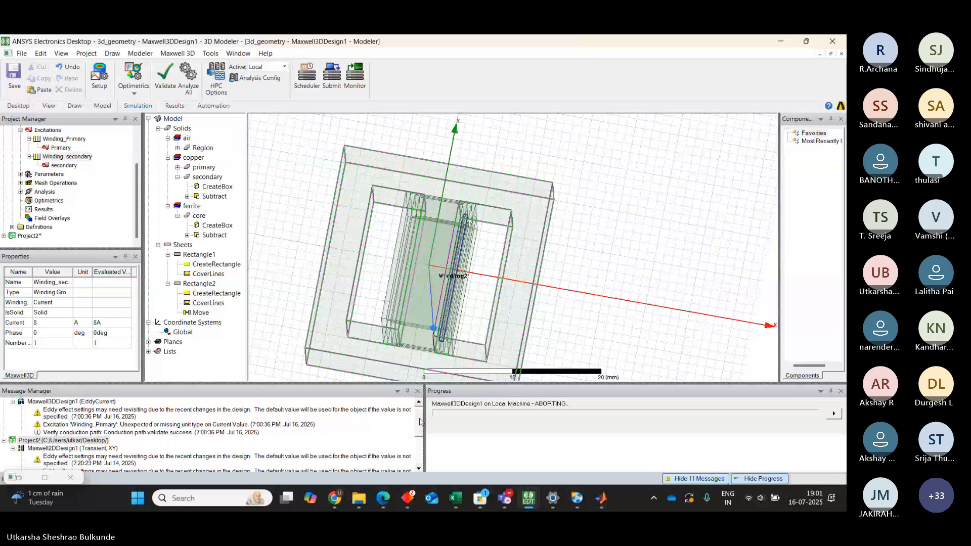
- Validate Maxwell3DDesign1 and try to start Analyze All, declining to continue without saving
scroll(419, 410, "up", 1)
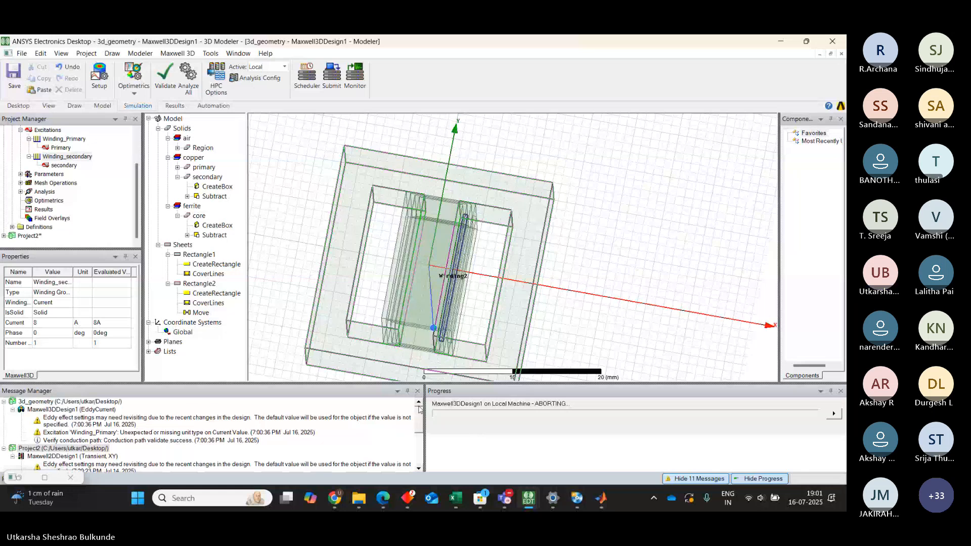
left_click(165, 79)
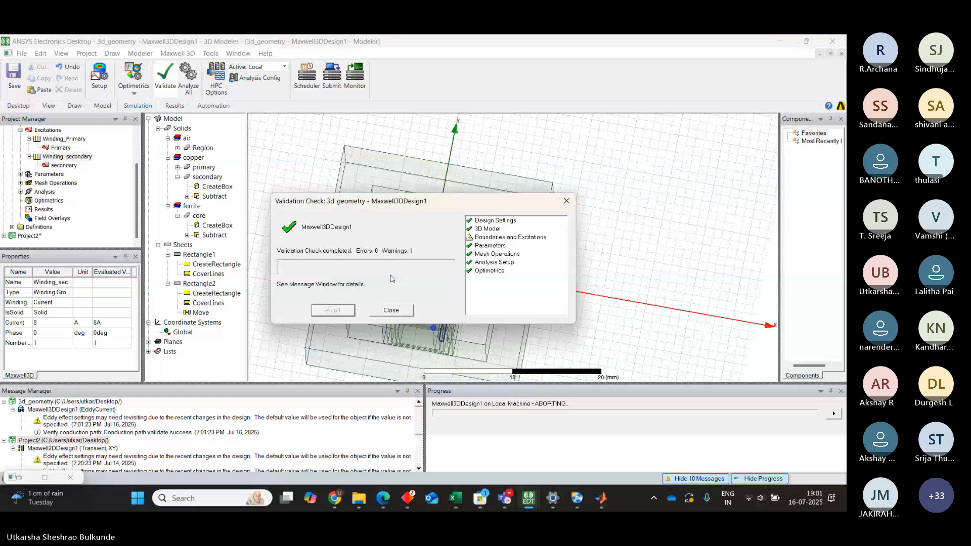
left_click(403, 309)
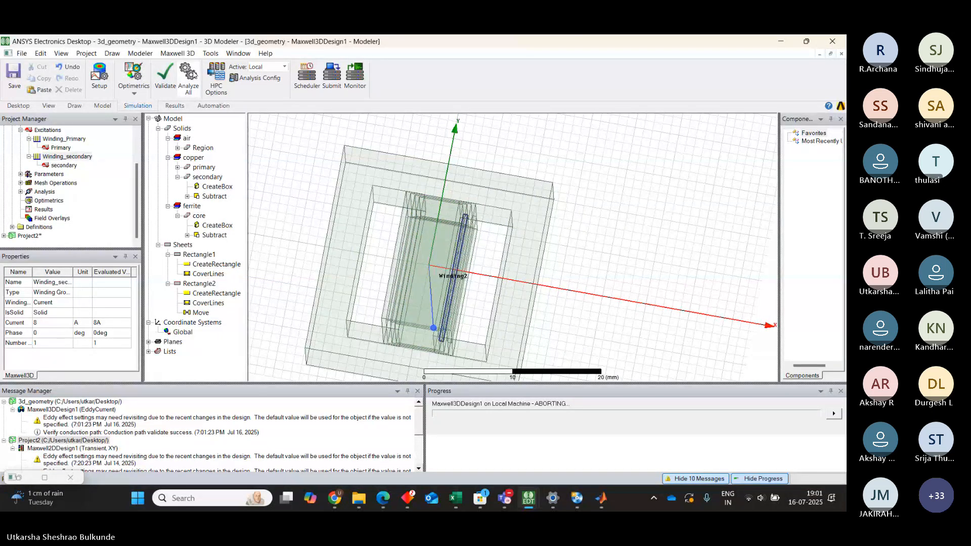
left_click(193, 75)
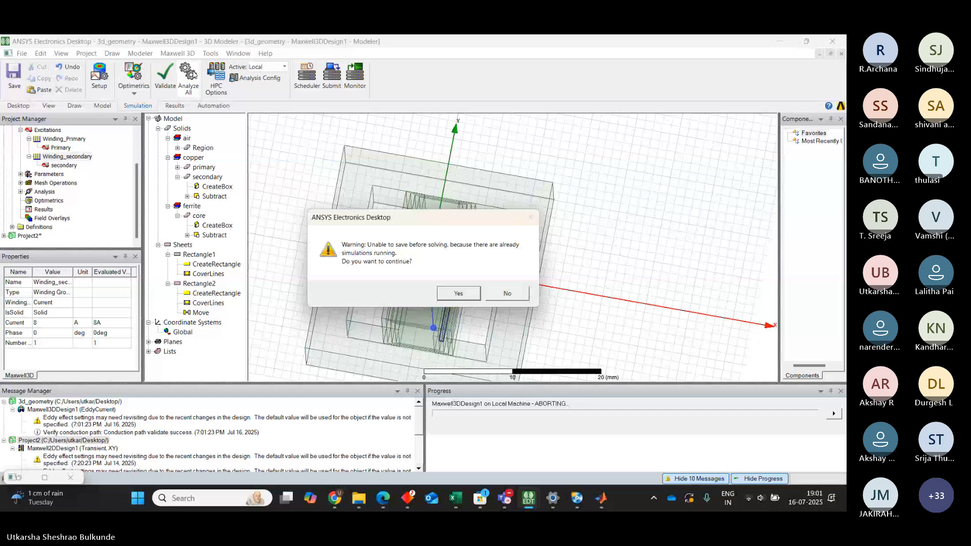
left_click(507, 293)
left_click(474, 404)
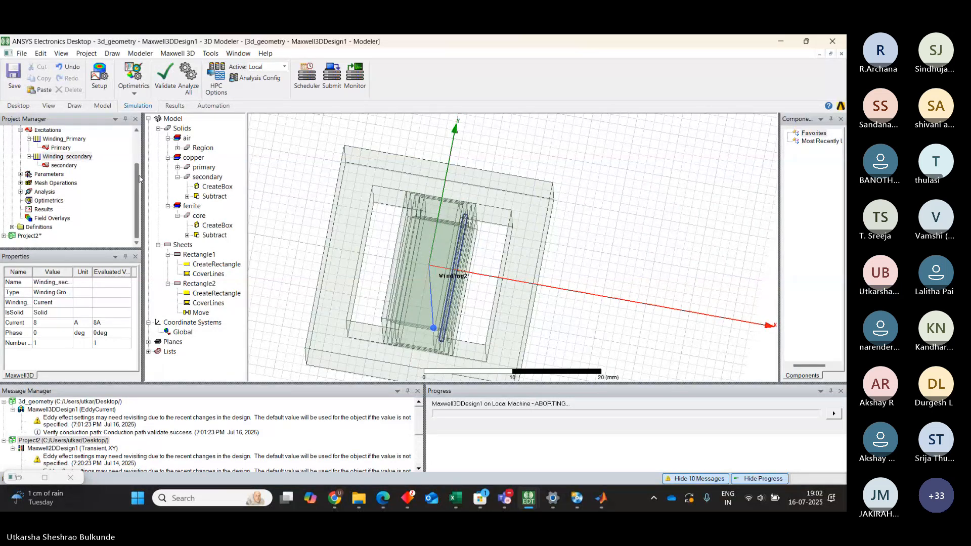
left_click_drag(137, 178, 139, 138)
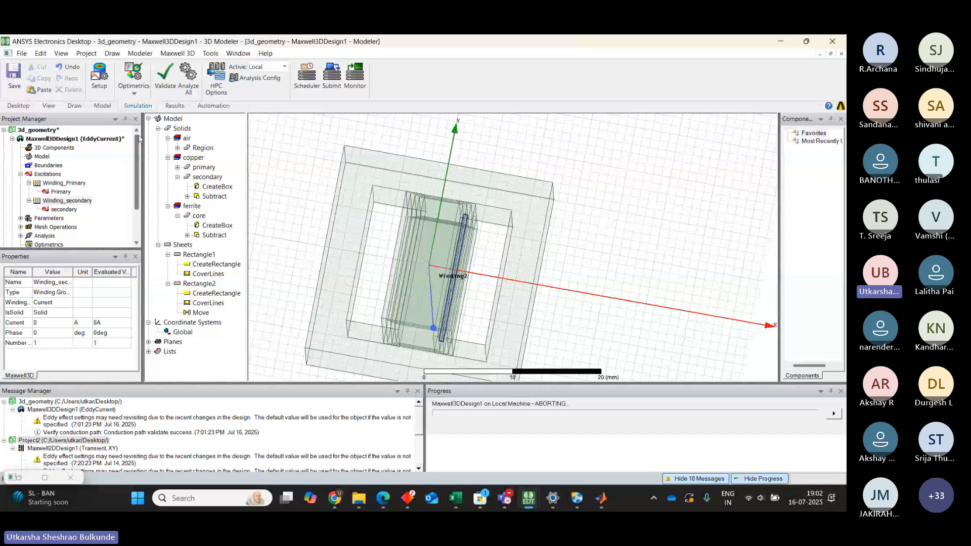
left_click_drag(138, 138, 136, 167)
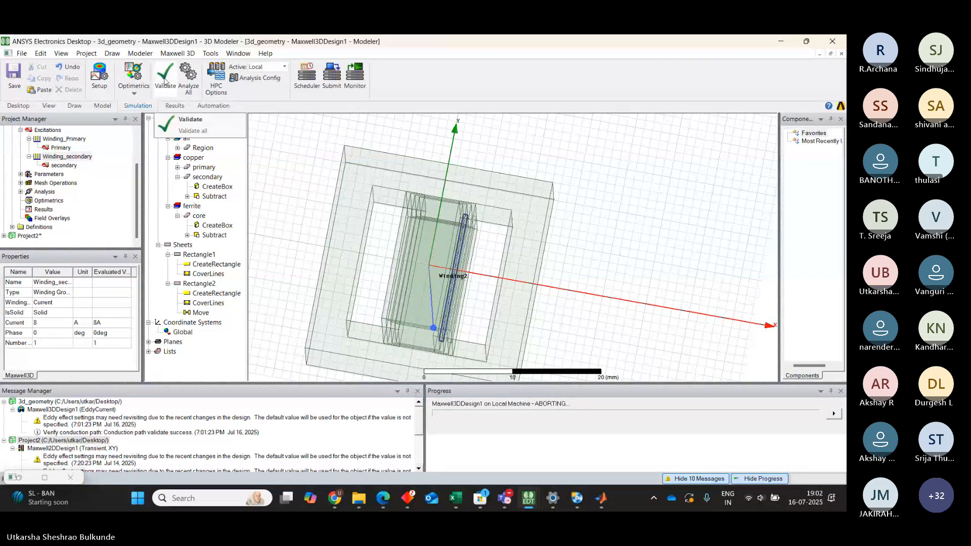
scroll(137, 145, "up", 2)
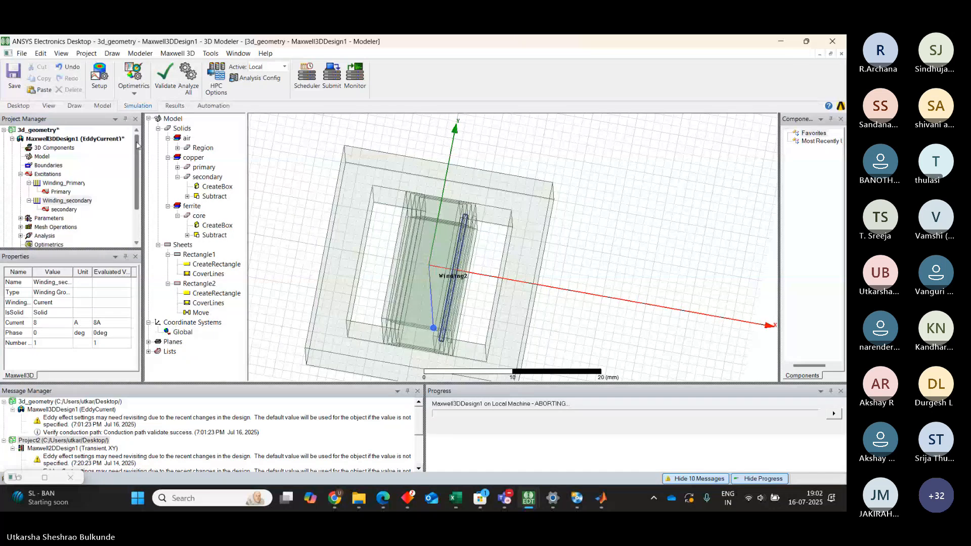
left_click(136, 242)
left_click(135, 243)
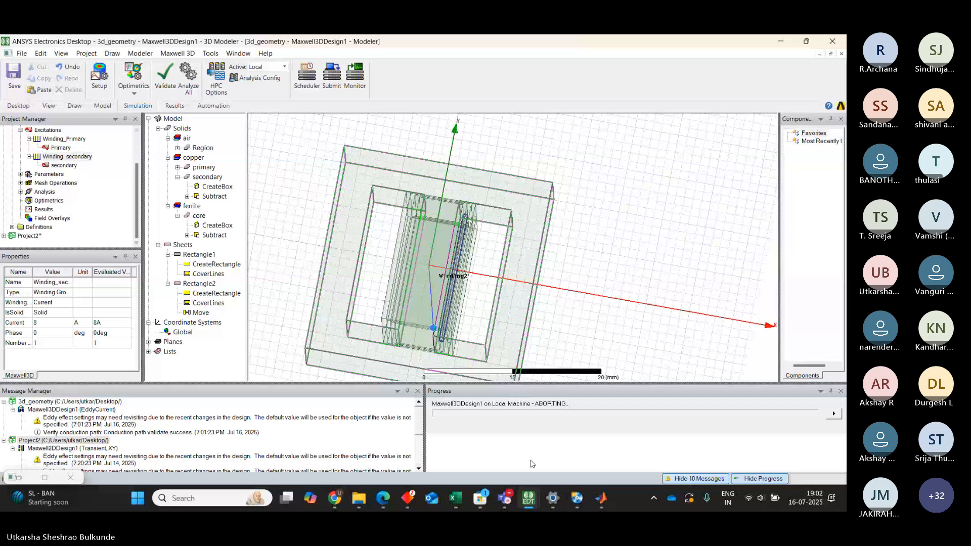
left_click(523, 413)
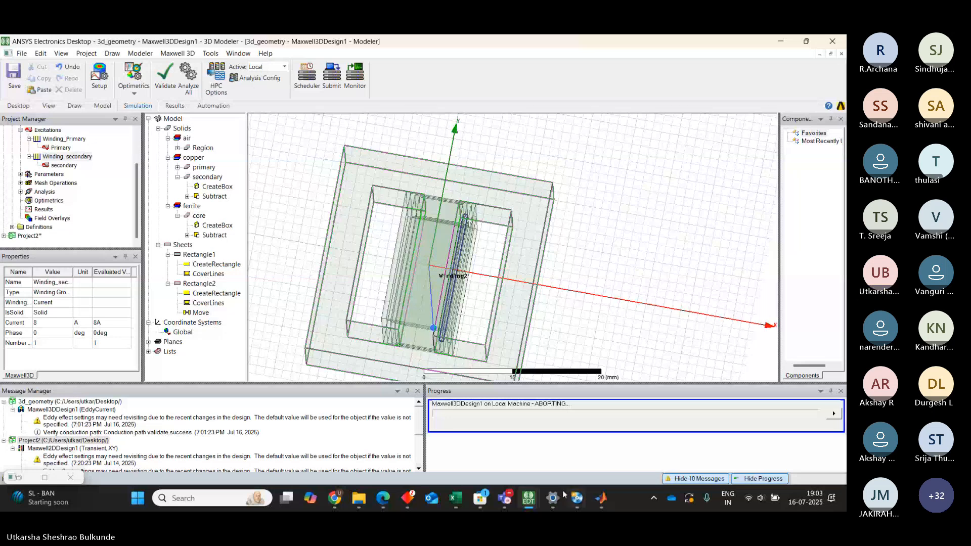
- Switch to the transformer_1_Parametric project and check the matrix and loss solution data of Maxwell2DDesign1
left_click(539, 402)
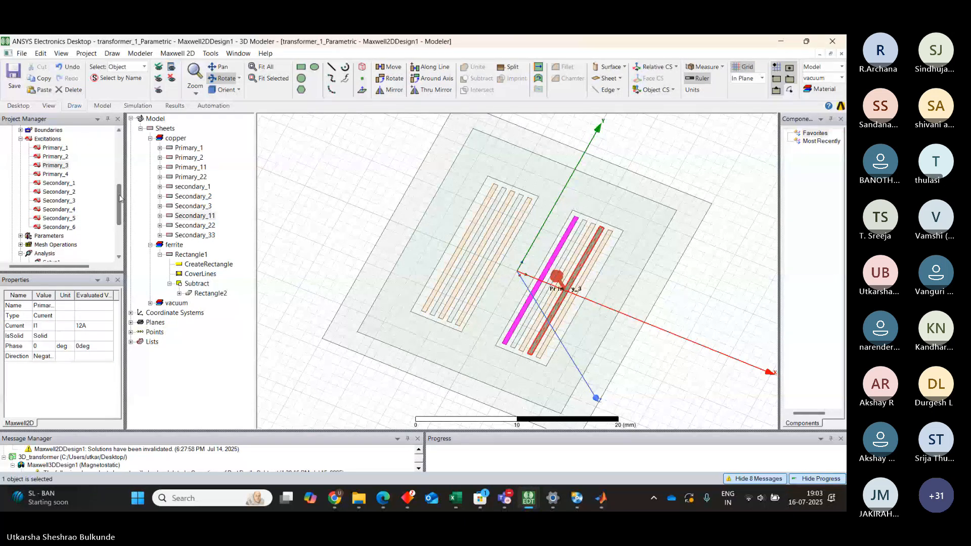
left_click_drag(119, 198, 118, 164)
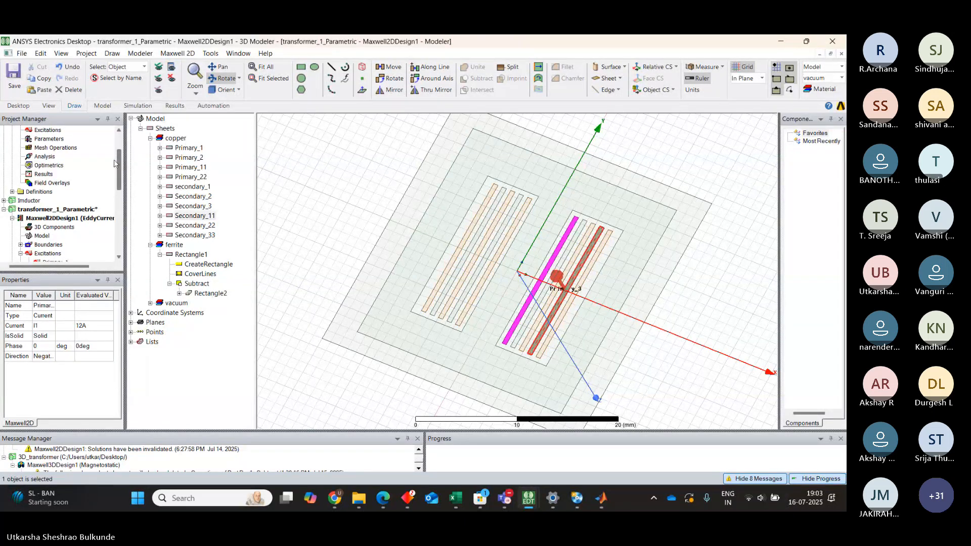
left_click_drag(115, 163, 118, 230)
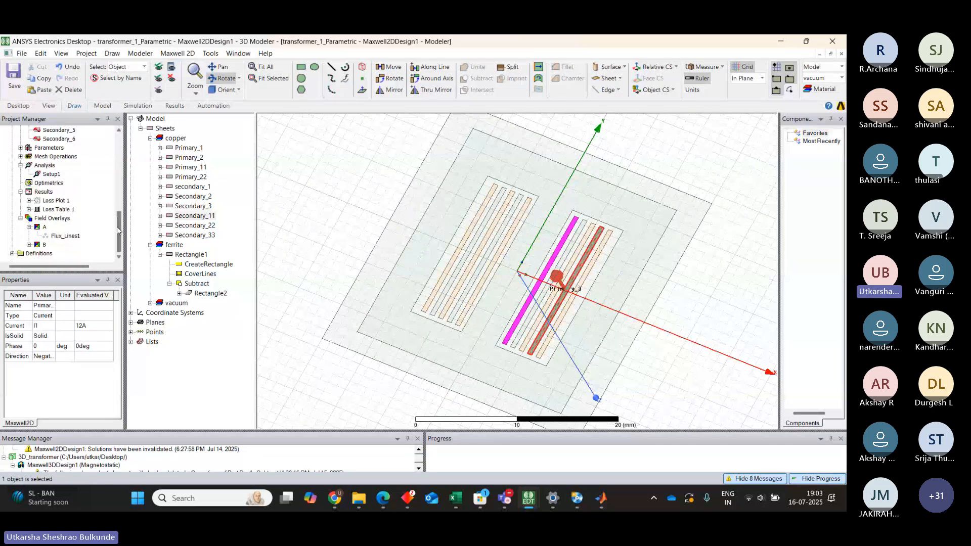
right_click(44, 192)
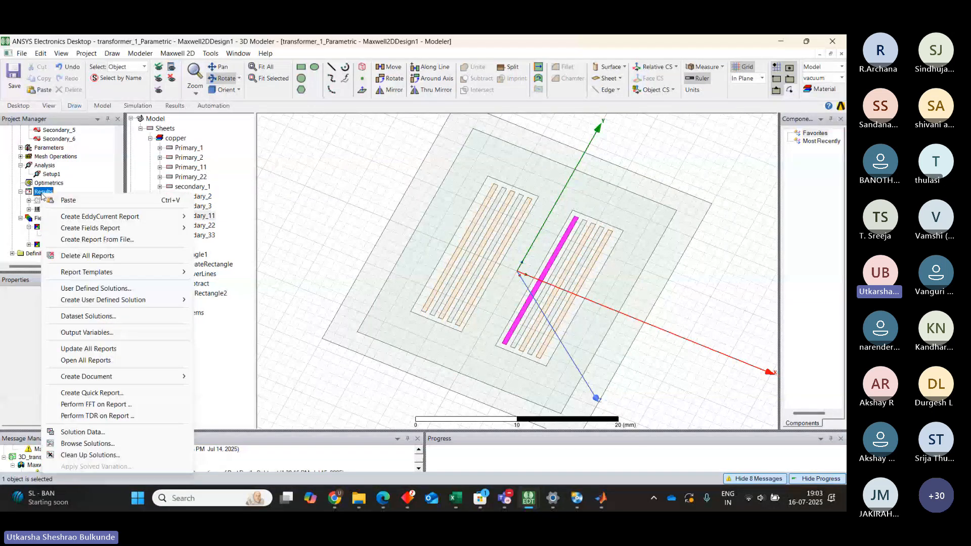
left_click(81, 432)
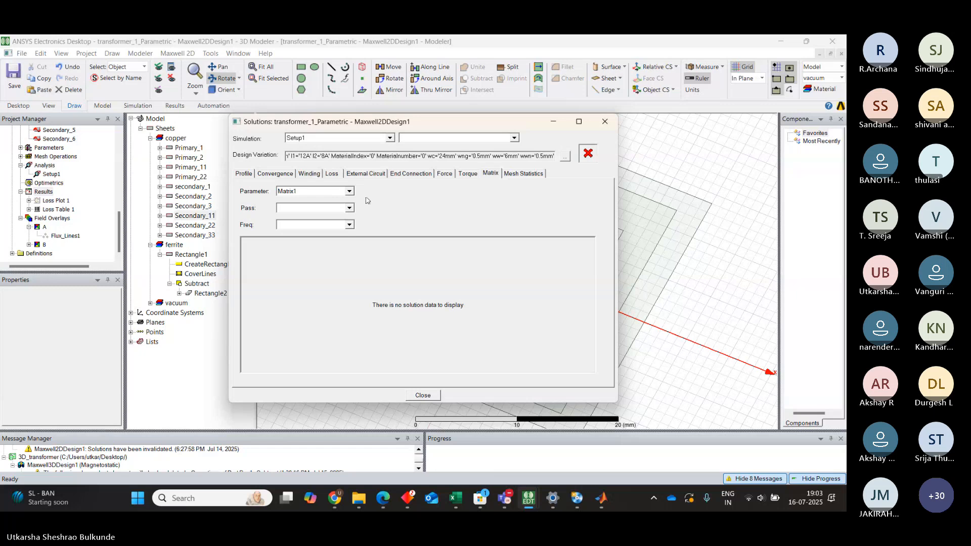
left_click(331, 173)
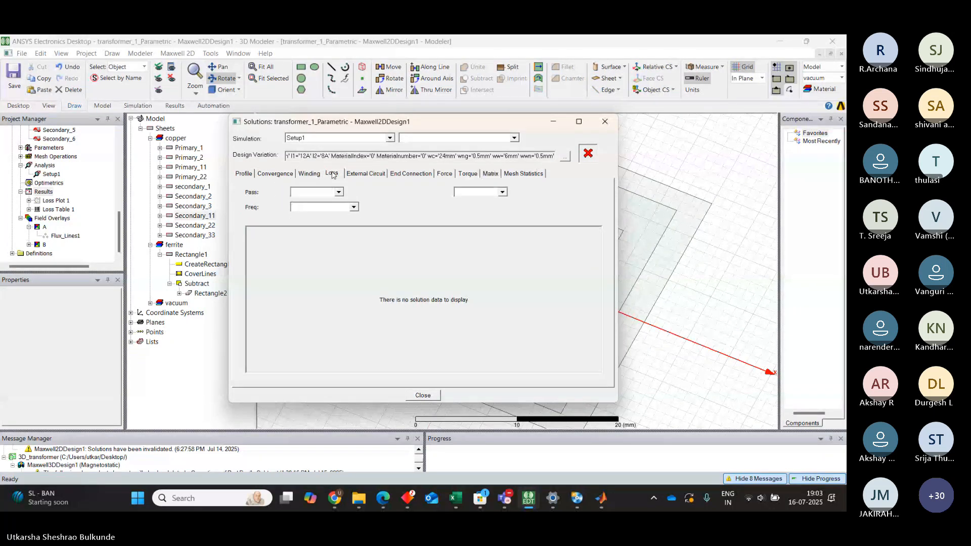
left_click(604, 121)
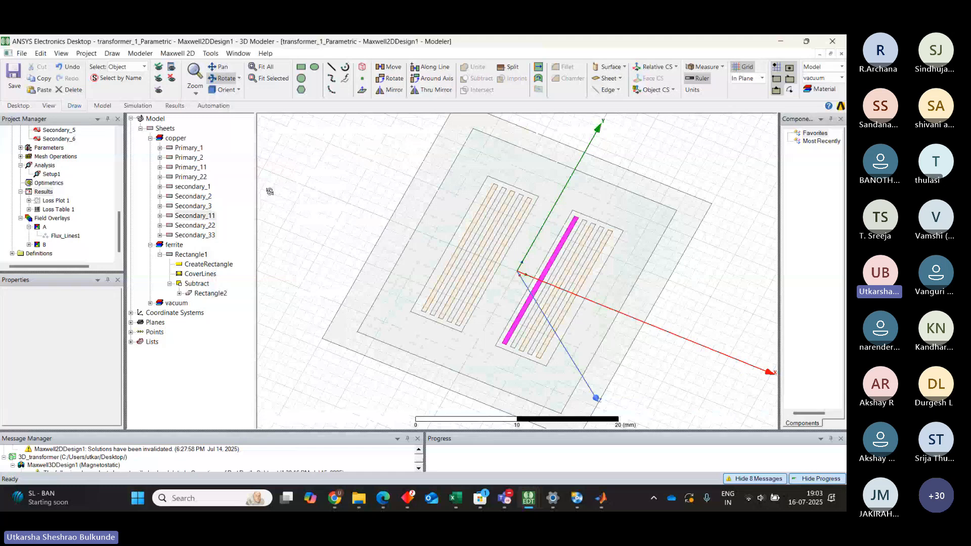
- Validate Maxwell2DDesign1 in transformer_1_Parametric and start its analysis, enlarging the message and progress area
scroll(124, 202, "up", 2)
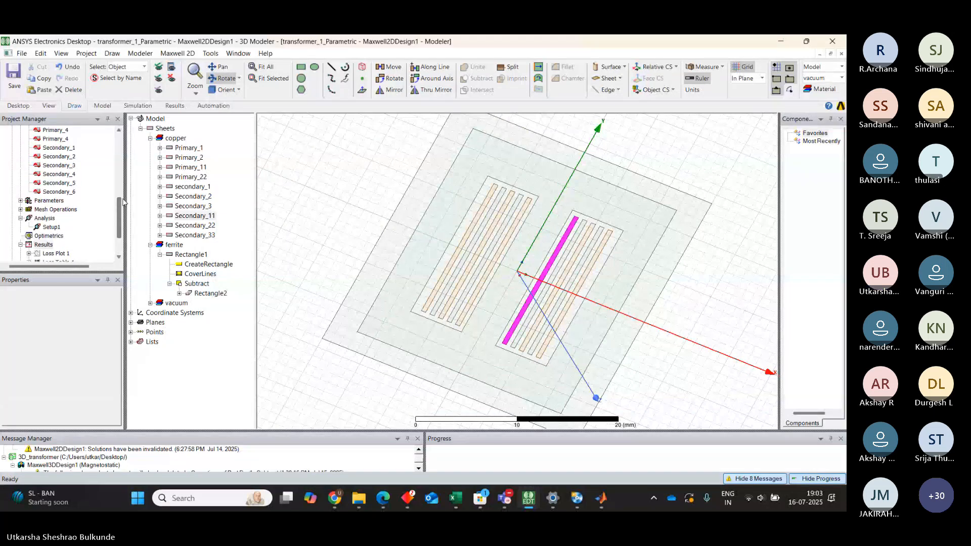
scroll(123, 197, "up", 2)
scroll(124, 188, "up", 2)
left_click(94, 166)
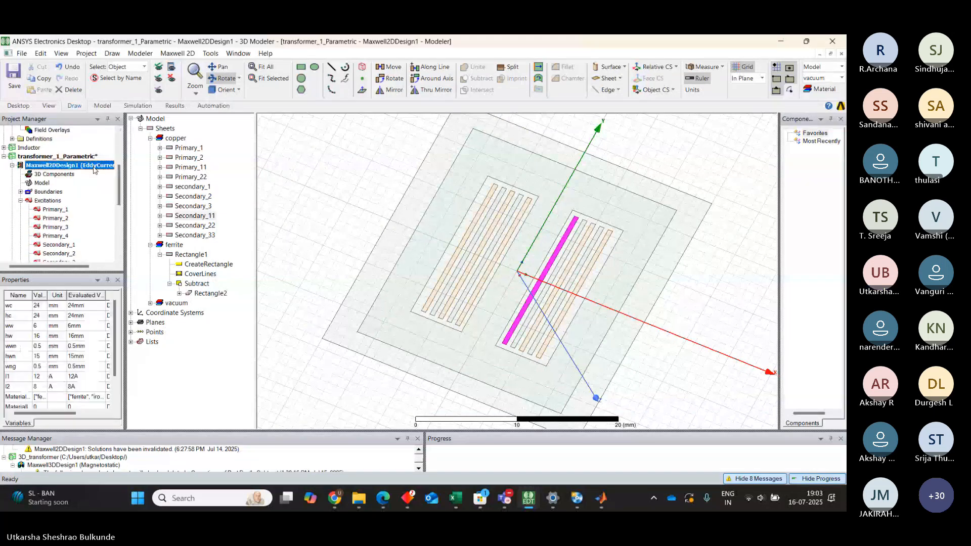
left_click(137, 106)
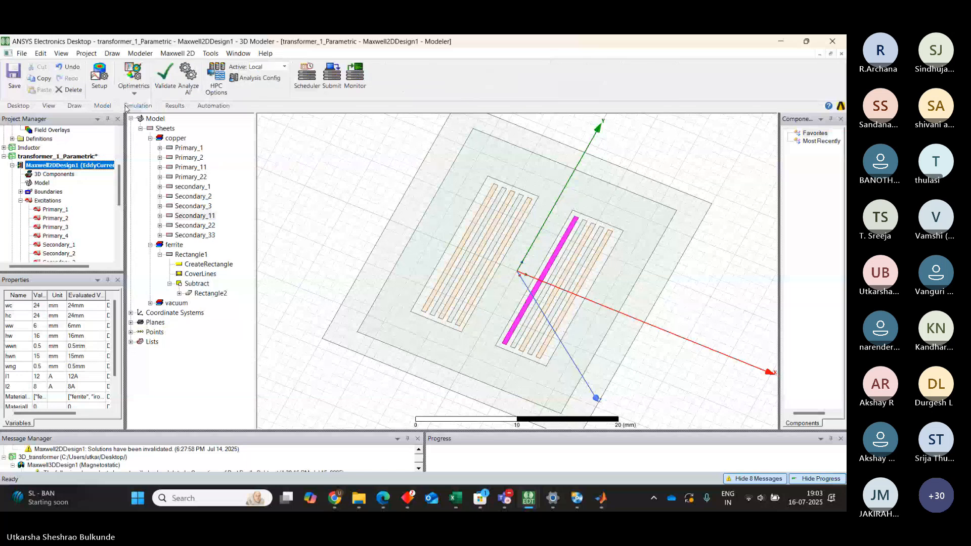
left_click(162, 87)
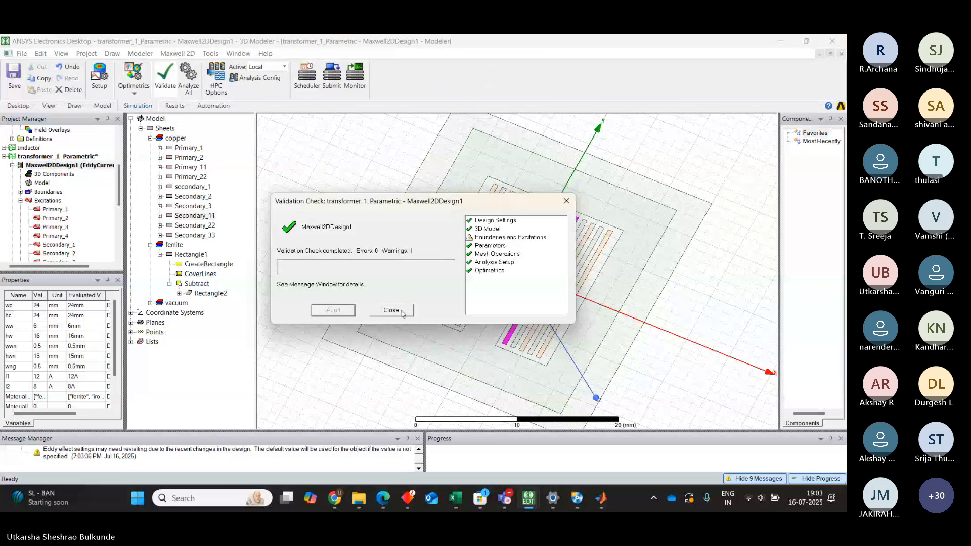
left_click(402, 312)
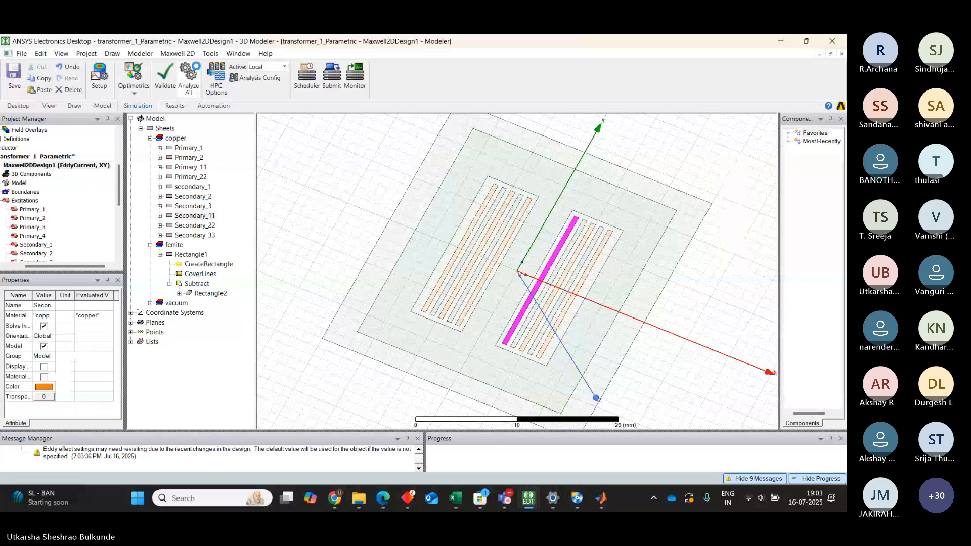
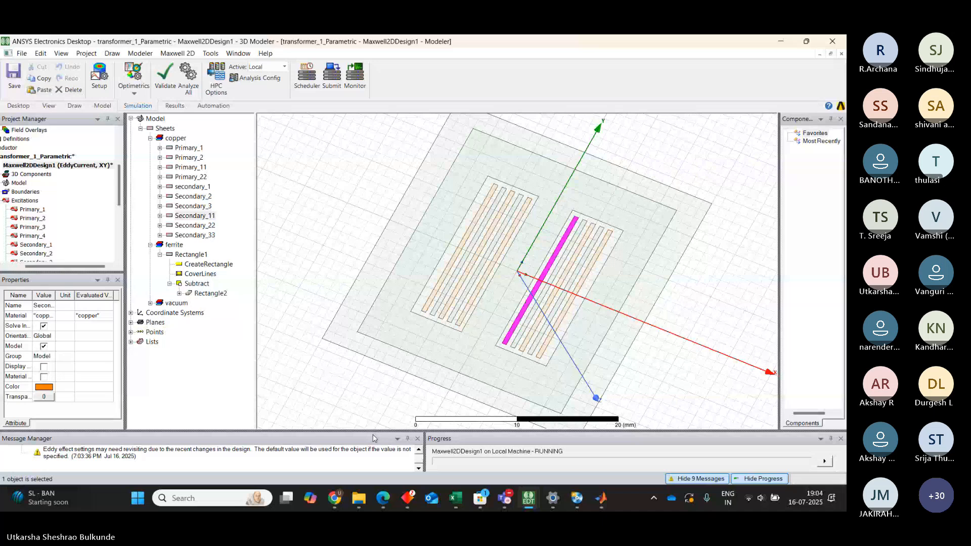
left_click_drag(376, 439, 378, 389)
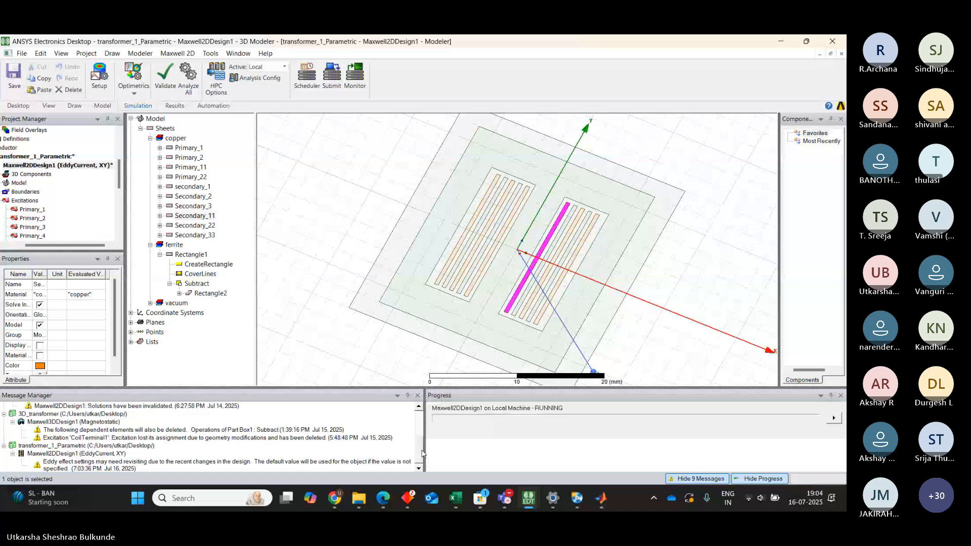
- Clear the selection of the winding sheet and open the recent project transformer_1.aedt
mouse_move(423, 452)
left_mouse_down()
mouse_move(422, 419)
mouse_move(419, 455)
left_mouse_up()
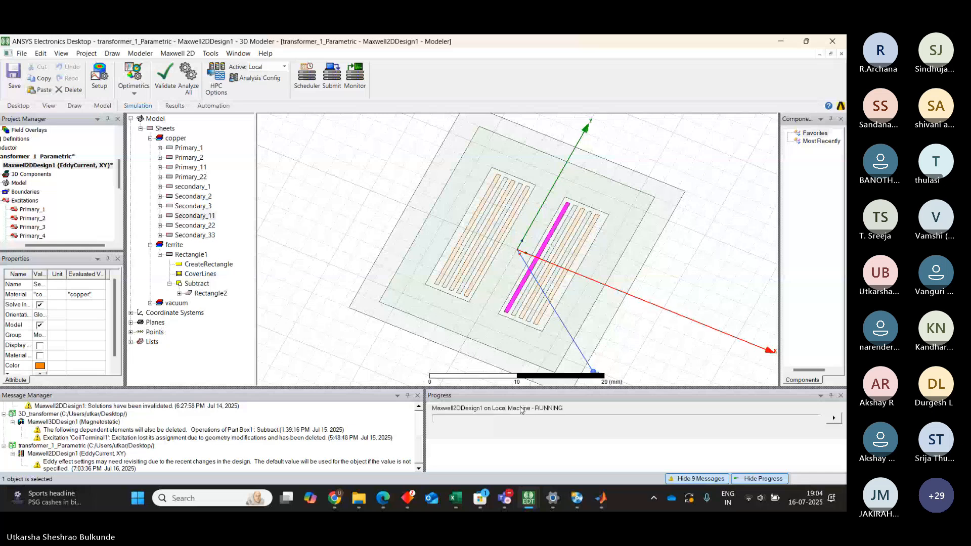
left_click(354, 352)
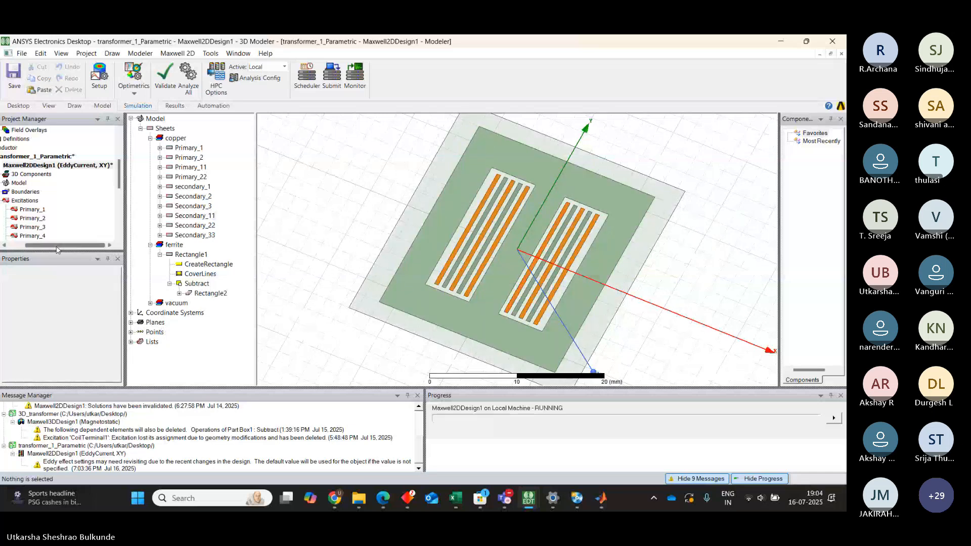
left_click_drag(65, 245, 49, 245)
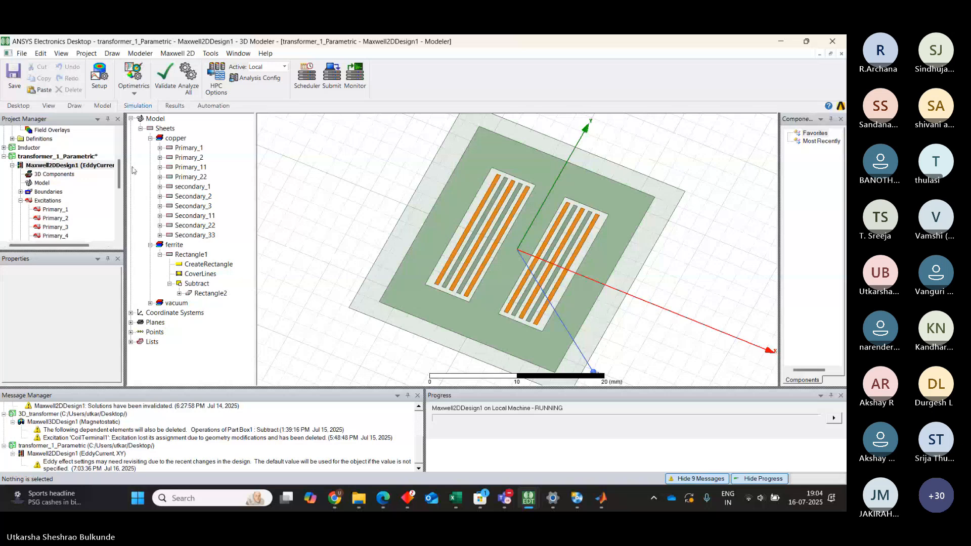
left_click_drag(118, 174, 115, 224)
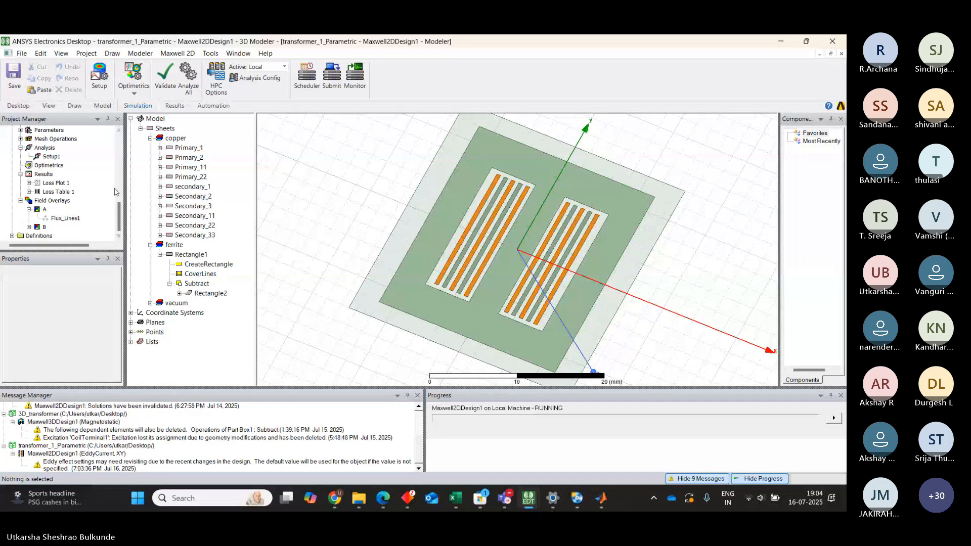
left_click_drag(119, 211, 130, 134)
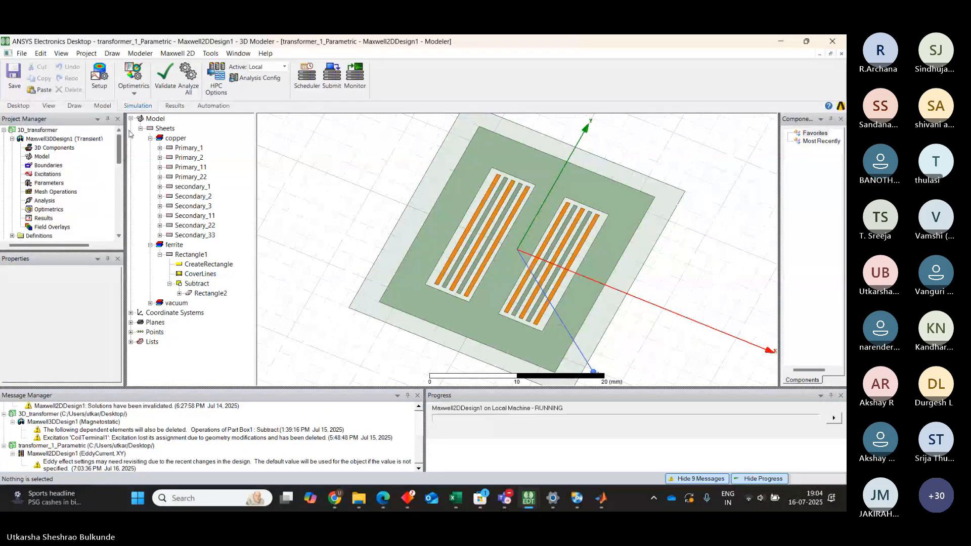
left_click(22, 54)
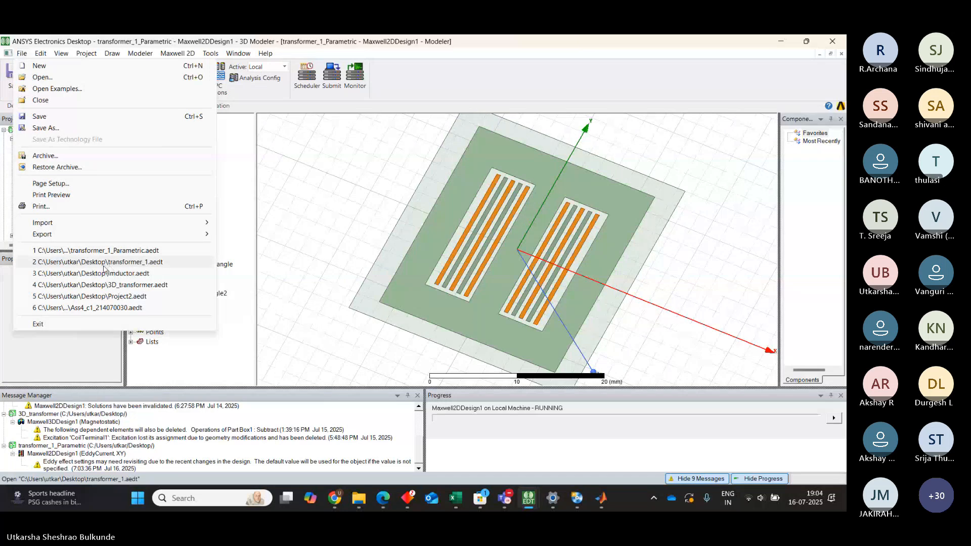
left_click(104, 262)
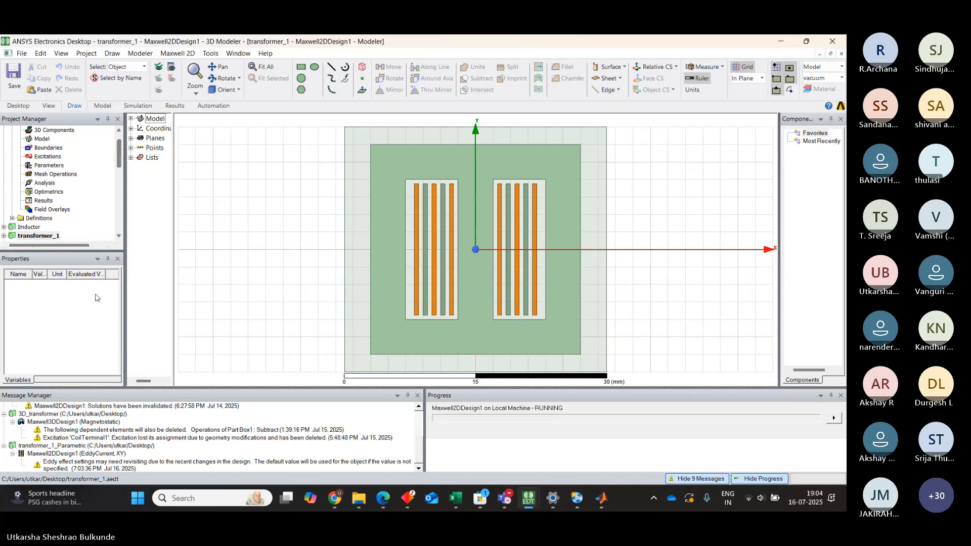
- View Loss Plot 1, Loss Table 1 and the Flux_Lines1 overlay of Maxwell2DDesign1 in transformer_1_Parametric
left_click_drag(120, 164, 115, 241)
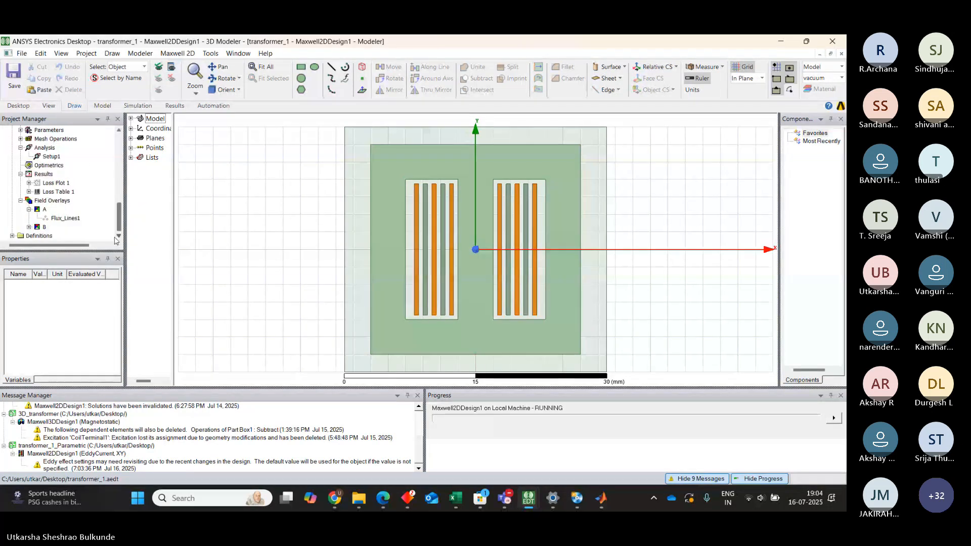
double_click(56, 184)
double_click(59, 192)
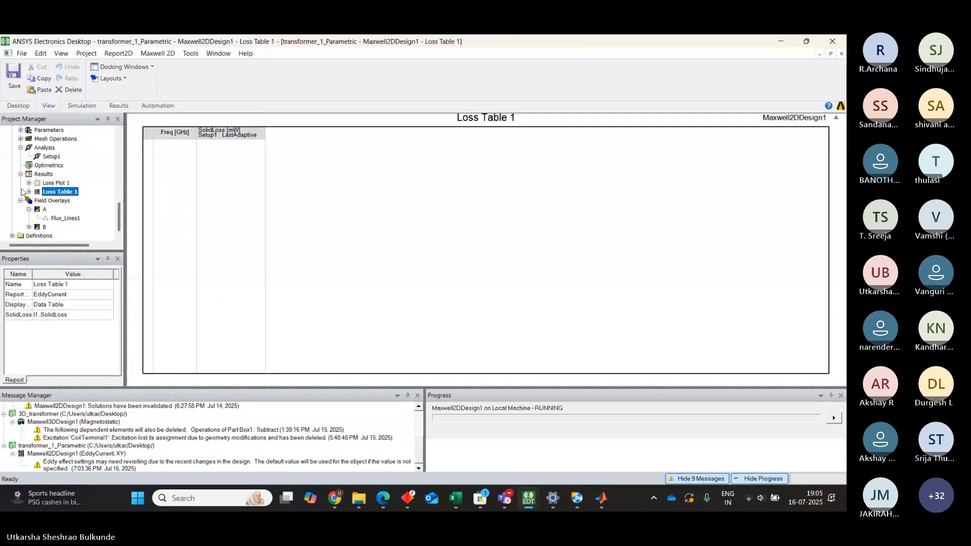
double_click(66, 218)
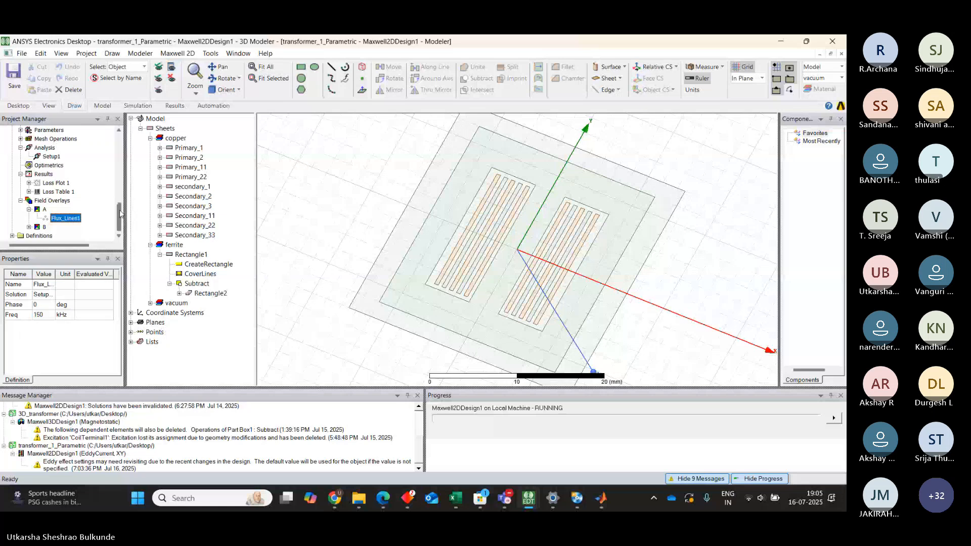
- Open Loss Plot 1 of Maxwell2DDesign1 in transformer_1 and check the definition of its SolidLoss trace
left_click_drag(120, 214, 123, 169)
left_click(4, 147)
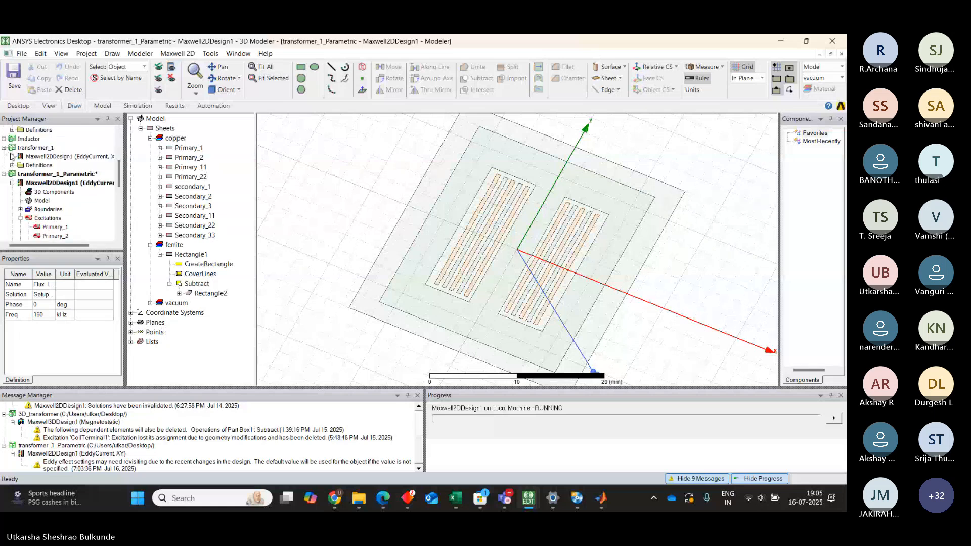
left_click(12, 157)
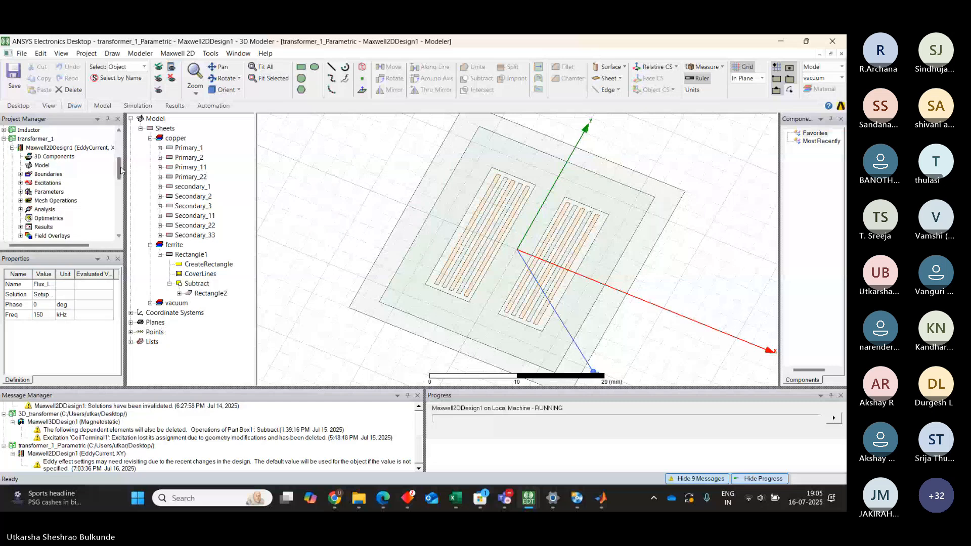
scroll(122, 169, "down", 2)
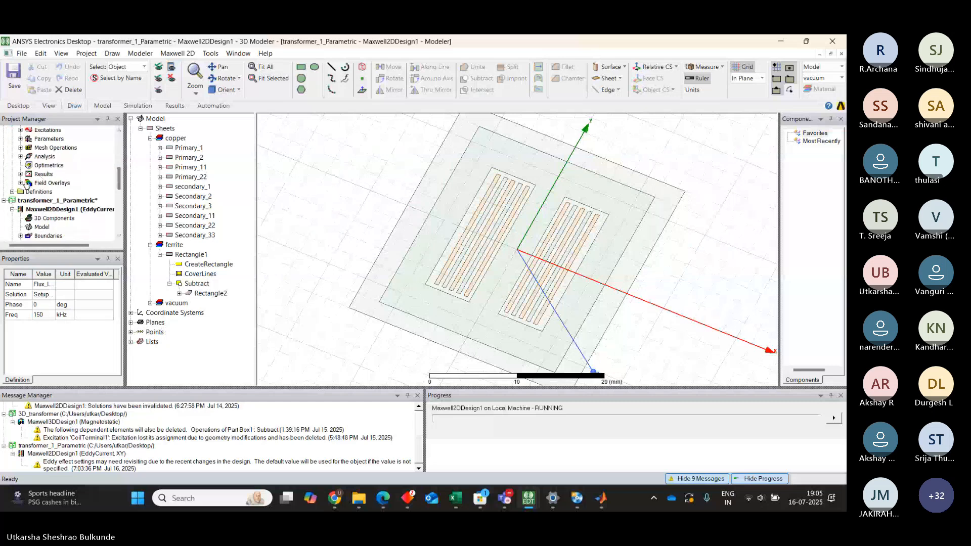
left_click(20, 174)
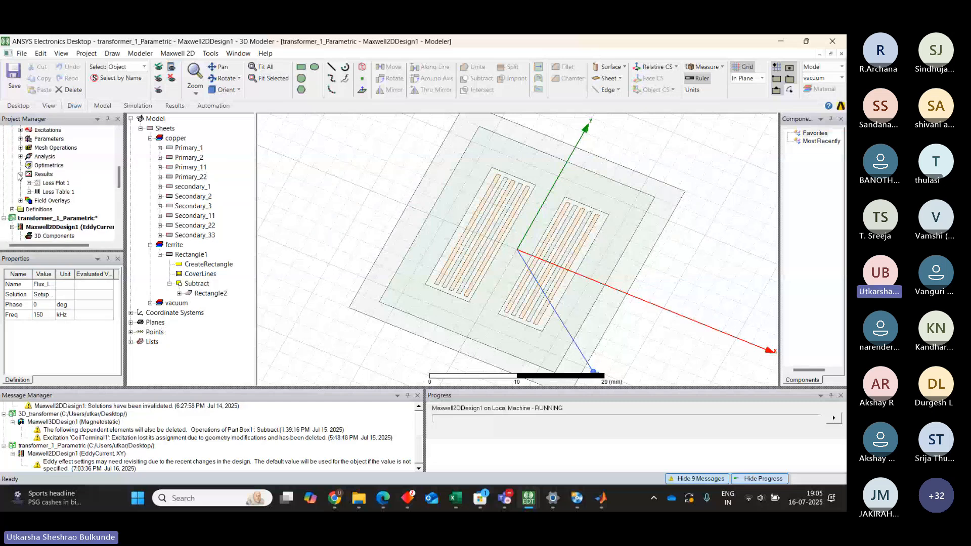
double_click(46, 183)
left_click(29, 183)
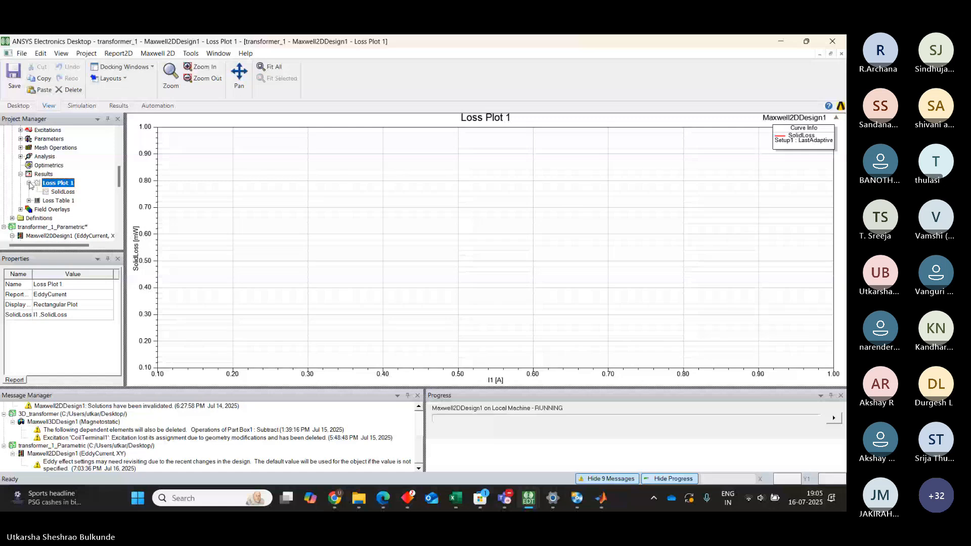
double_click(63, 191)
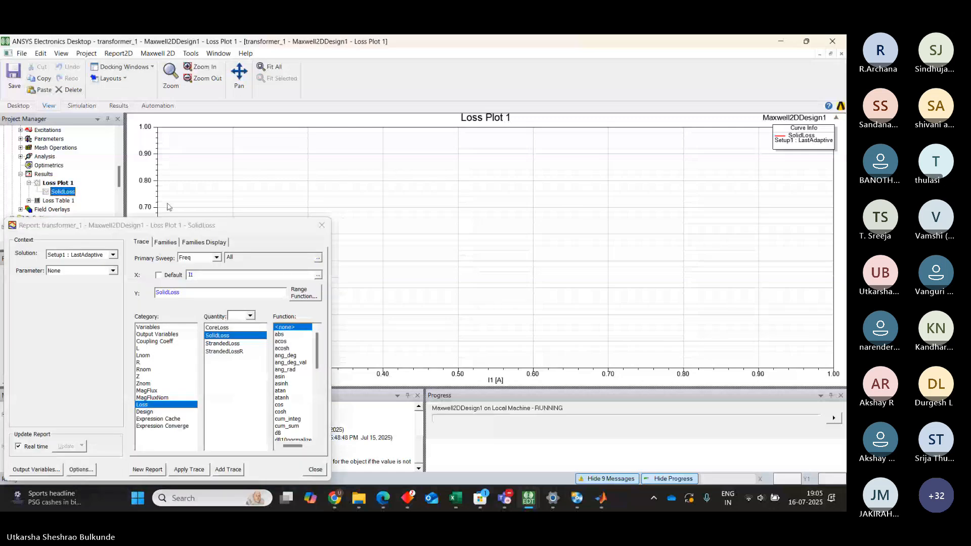
left_click(321, 225)
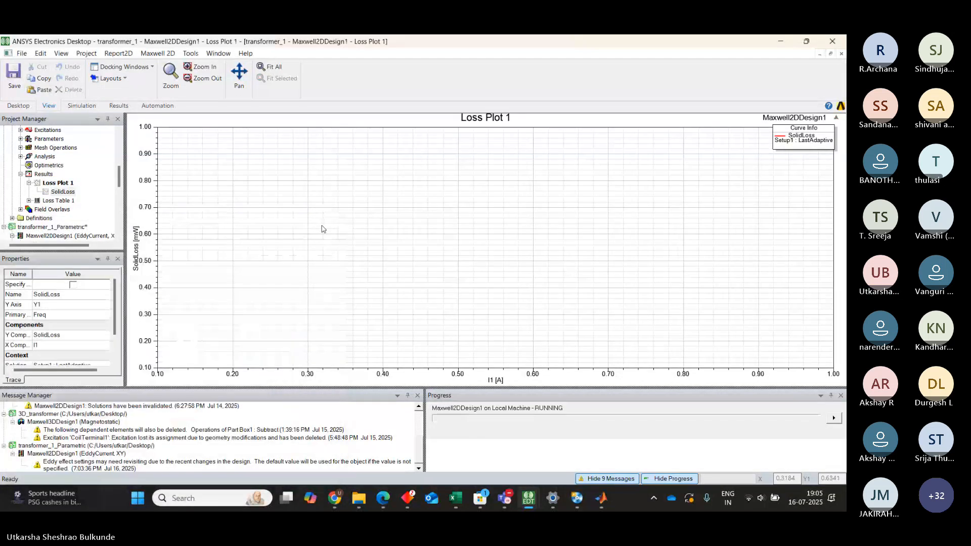
- Check the SolidLoss trace definition of Loss Table 1 in transformer_1, and collapse the design's results
left_click(29, 200)
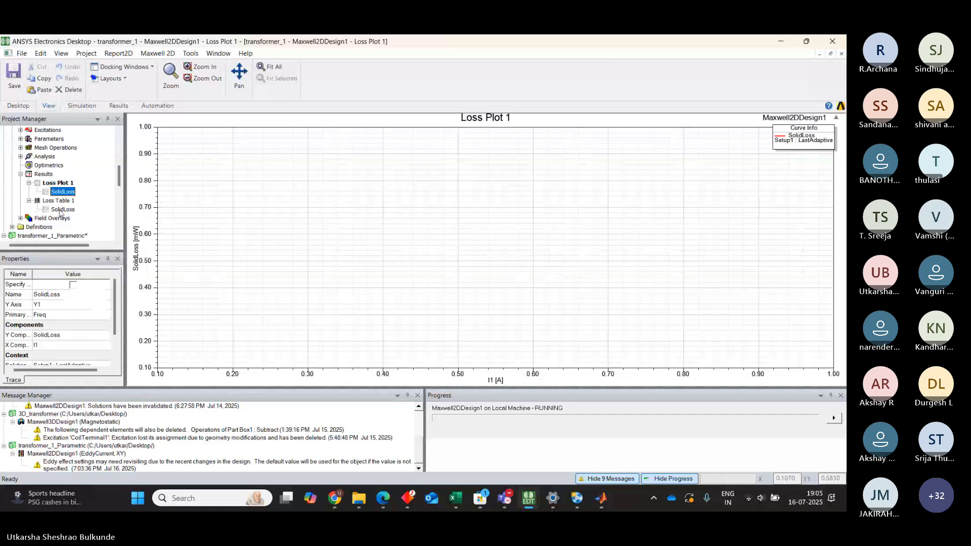
left_click(61, 210)
double_click(61, 210)
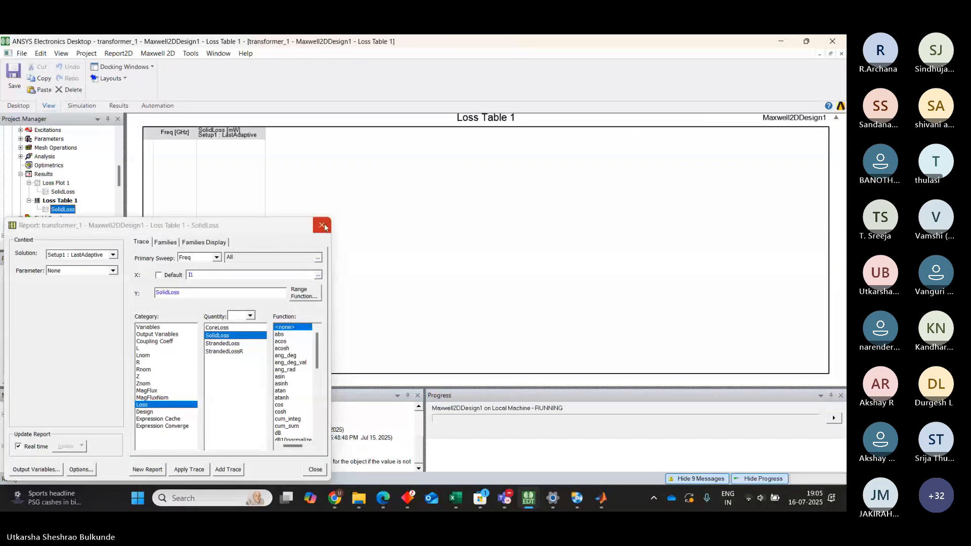
left_click(322, 225)
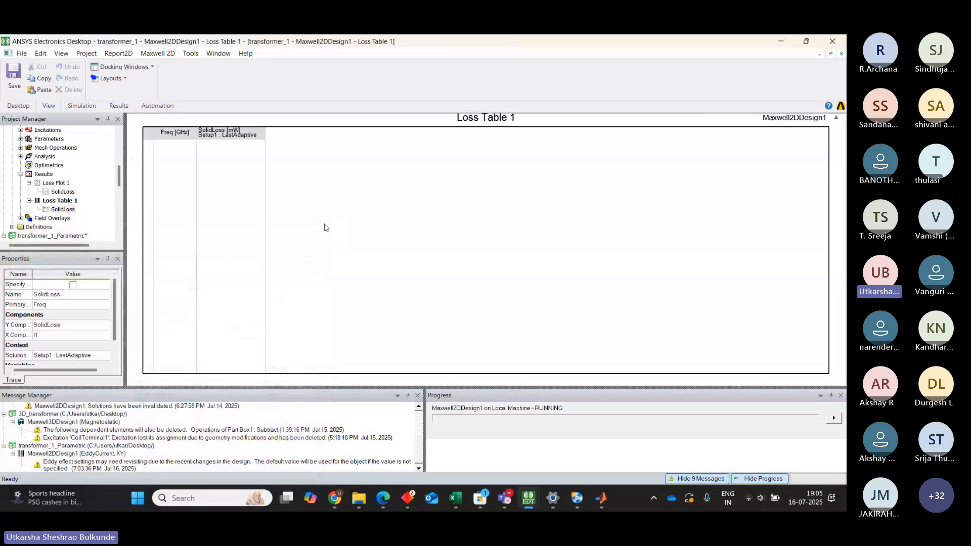
left_click(29, 183)
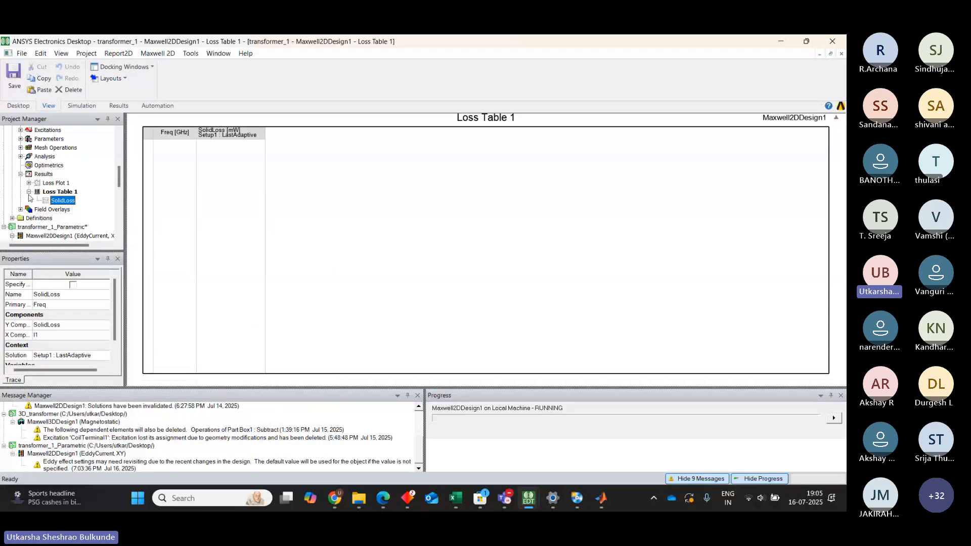
left_click(29, 192)
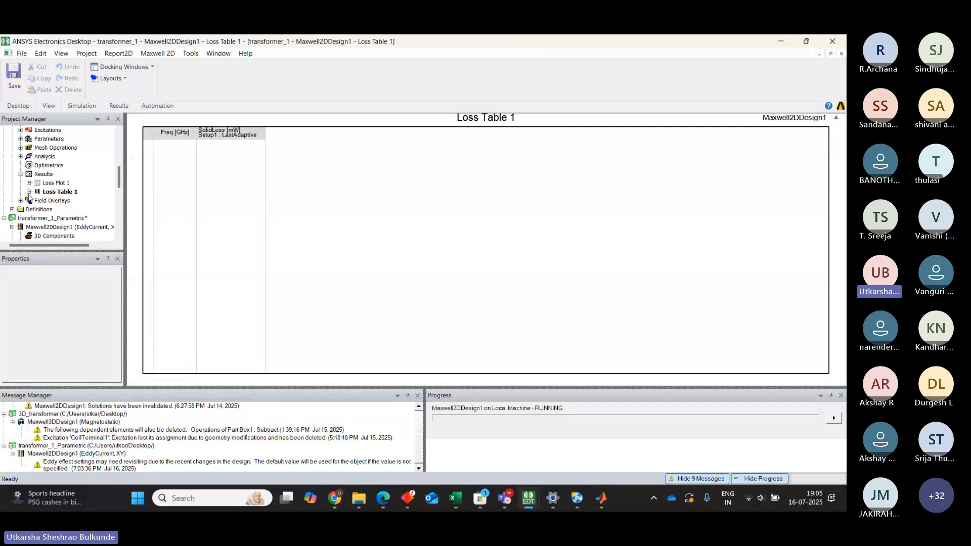
left_click(21, 174)
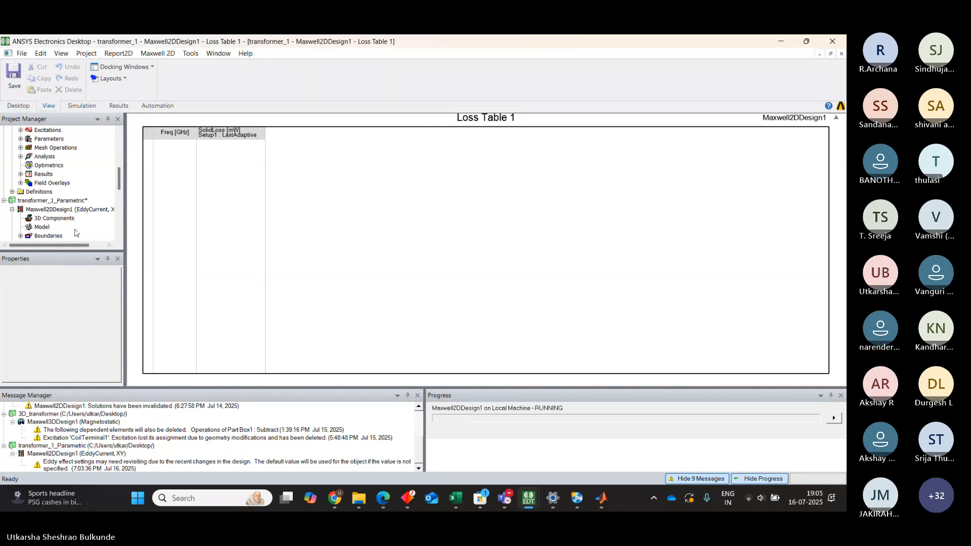
- Collapse the two transformer_1 projects in the project tree and display Loss Plot 1 of the Imductor project
left_click(4, 200)
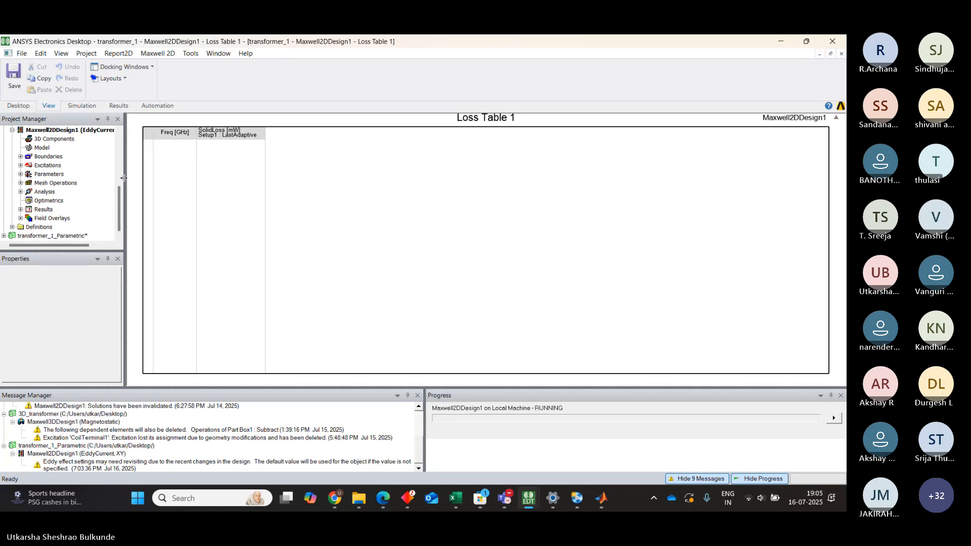
left_click_drag(121, 194, 122, 176)
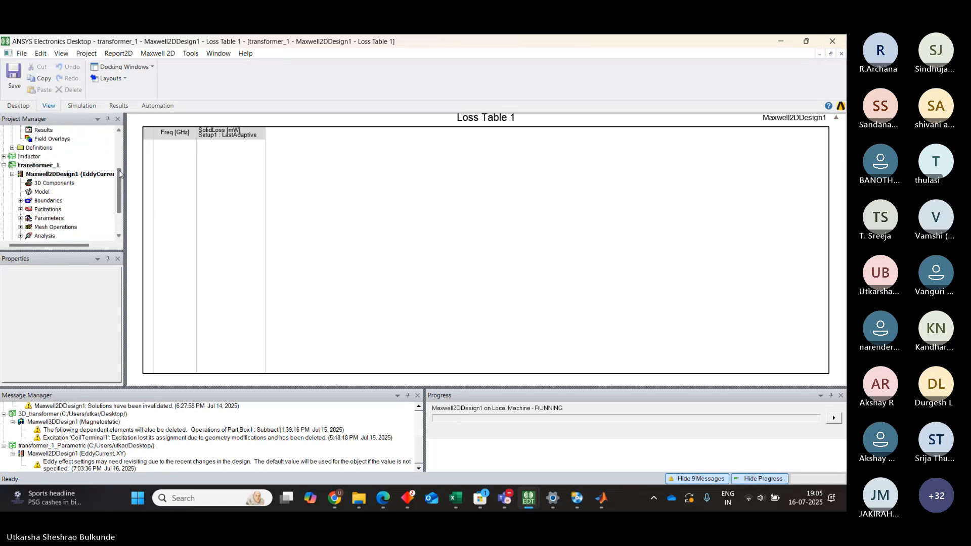
left_click(4, 165)
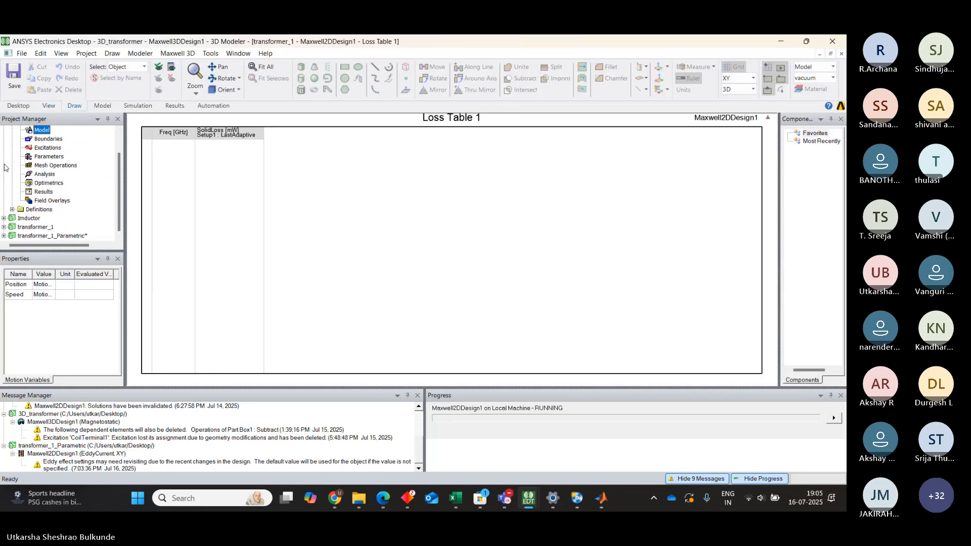
left_click(3, 218)
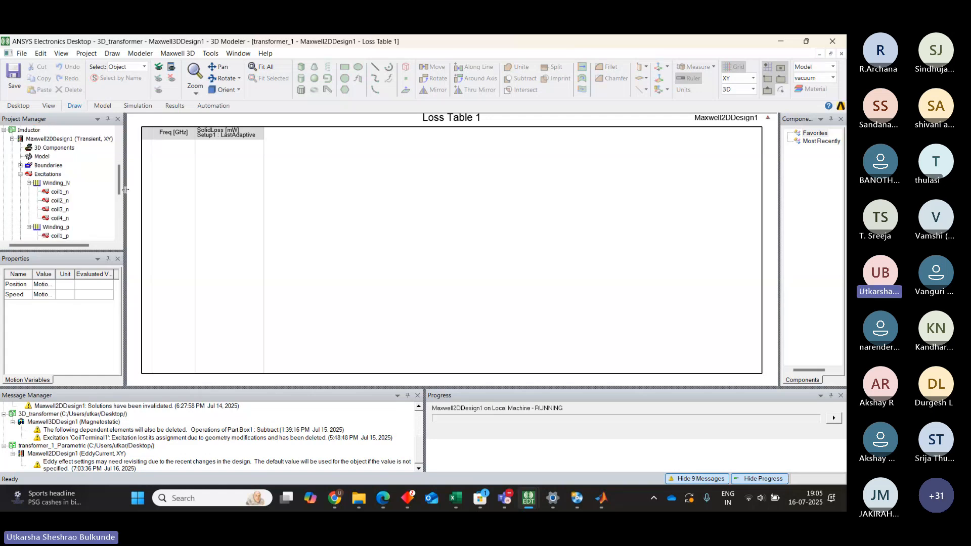
left_click_drag(118, 173, 118, 209)
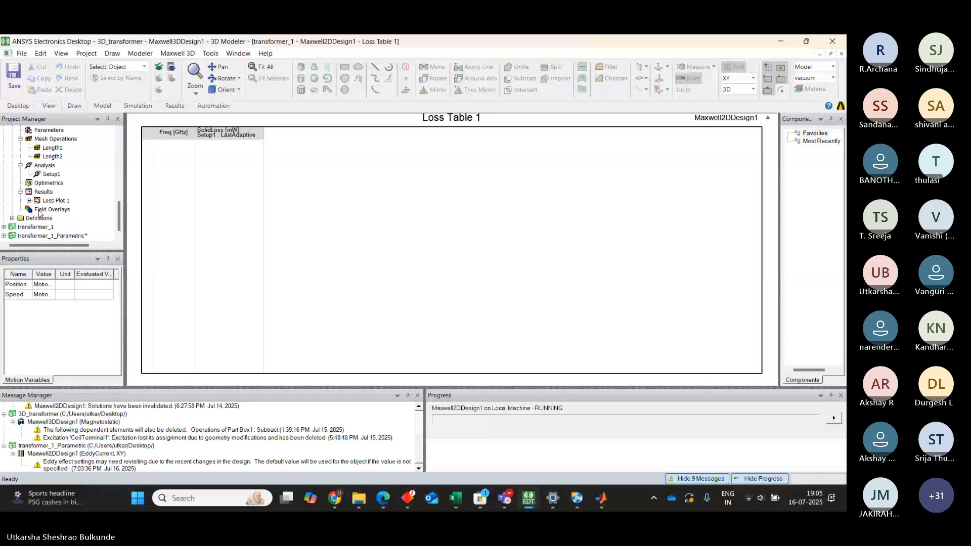
double_click(55, 201)
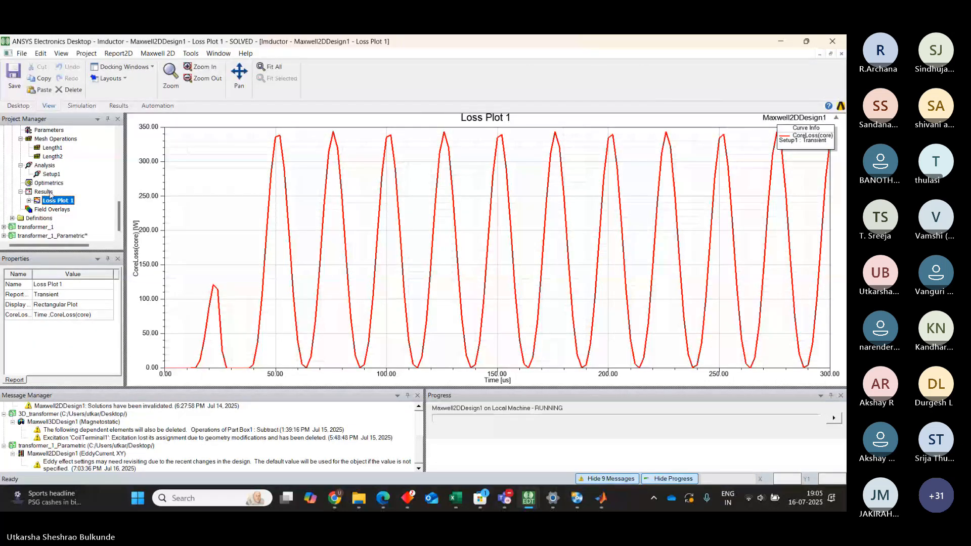
- Examine the solver profile of Setup1 in the solution data of the Imductor design
right_click(42, 192)
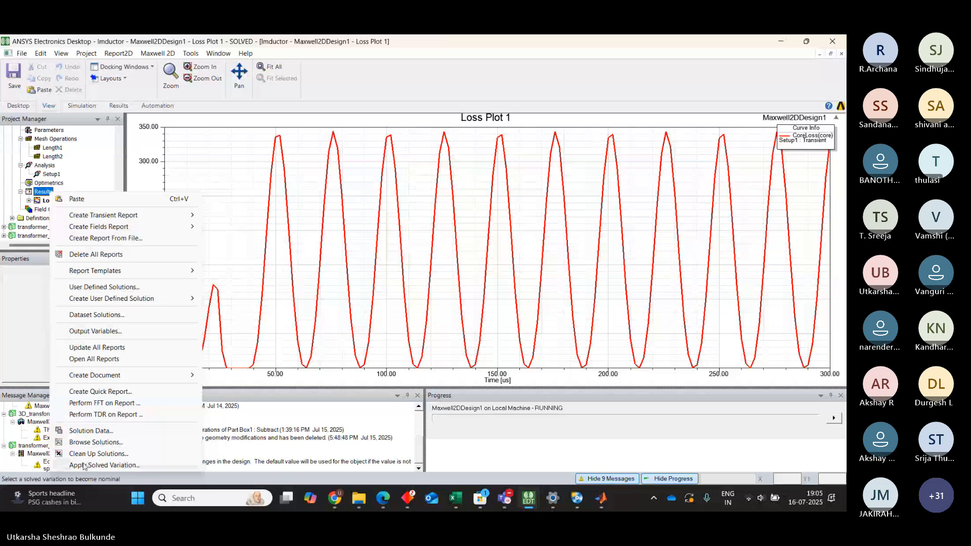
left_click(88, 441)
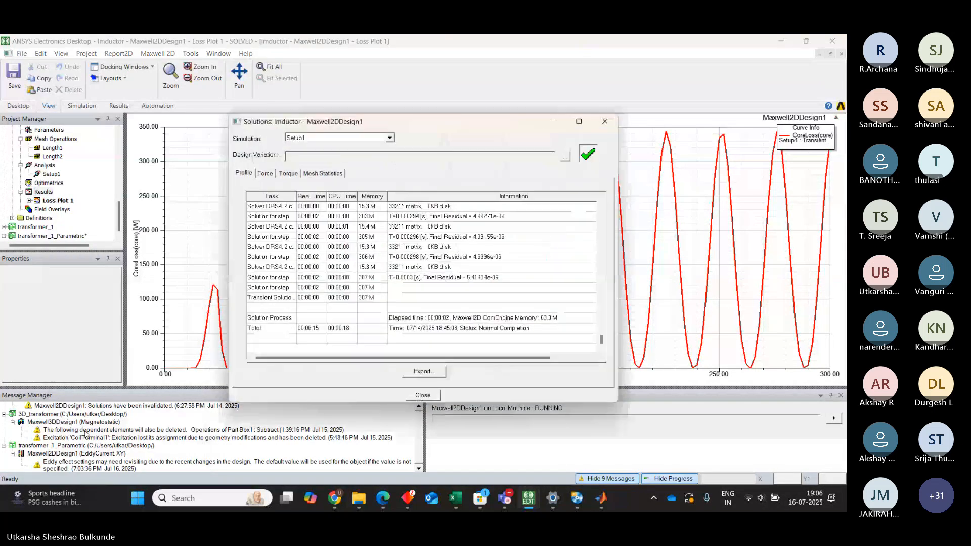
left_click(598, 125)
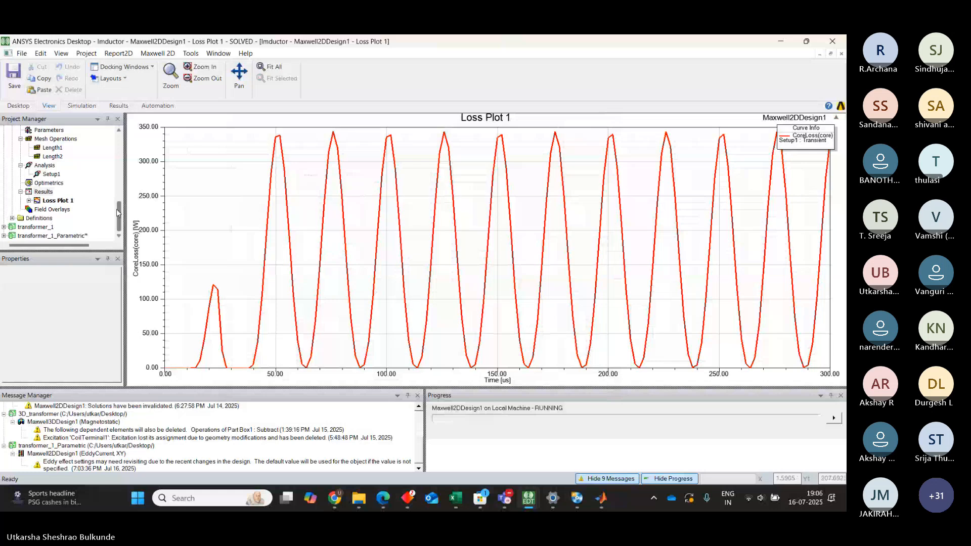
- Expand the transformer_1 project in the tree and switch to the other ANSYS Electronics Desktop window with the 3d_geometry project
left_click(4, 227)
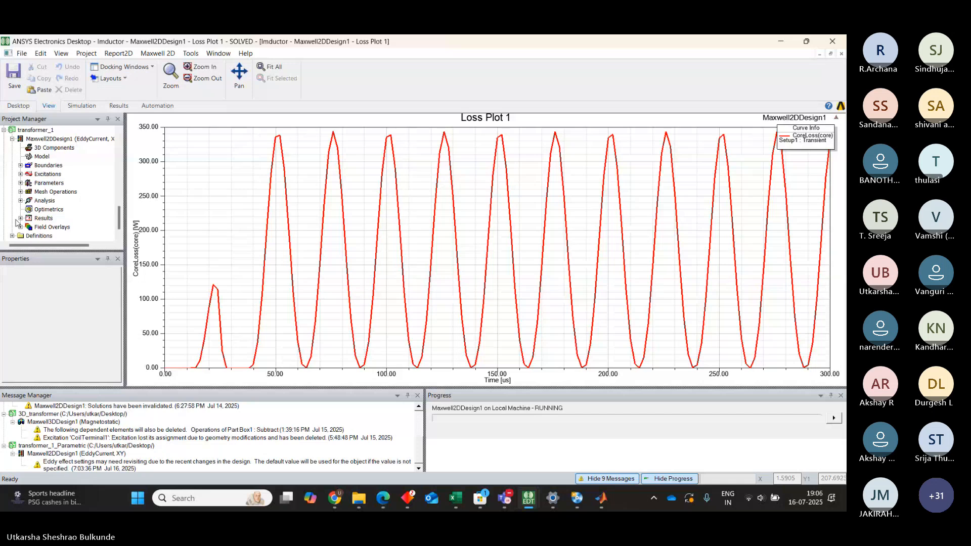
mouse_move(529, 508)
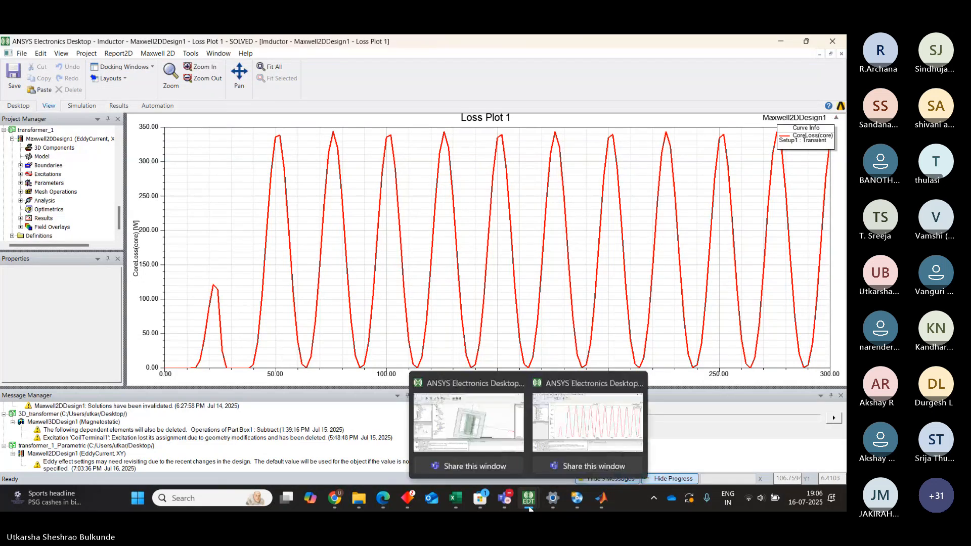
left_click(480, 425)
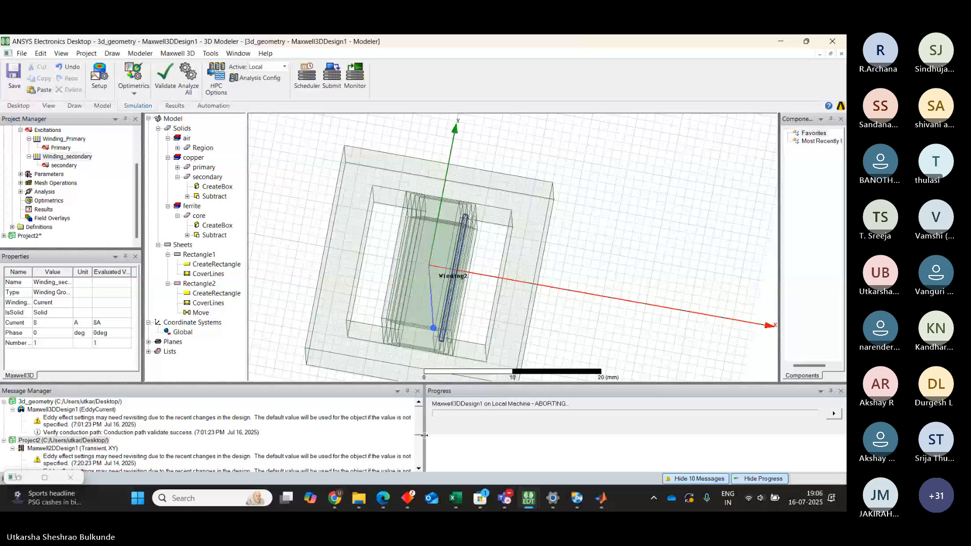
- Review the Project2 solver messages and expand Project2 in the project tree
scroll(420, 440, "down", 5)
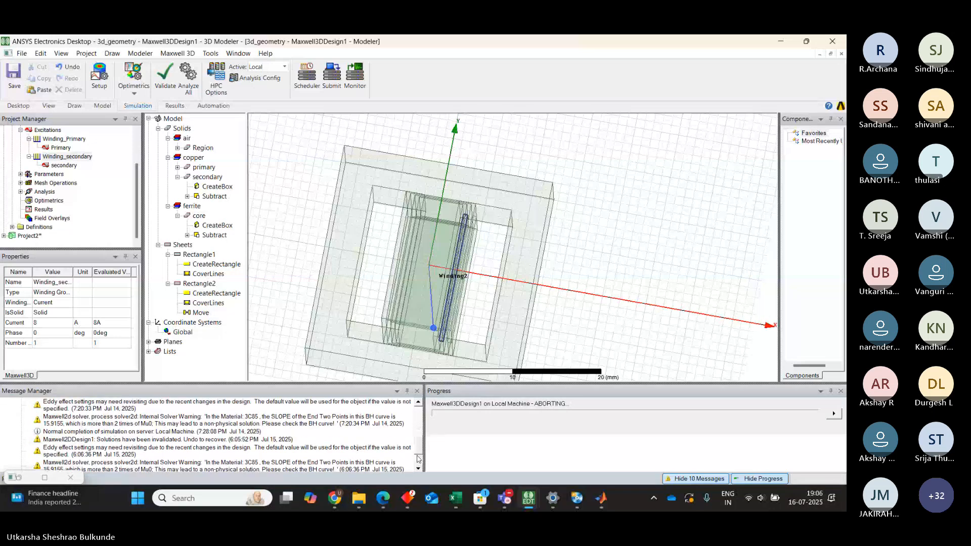
scroll(418, 459, "down", 1)
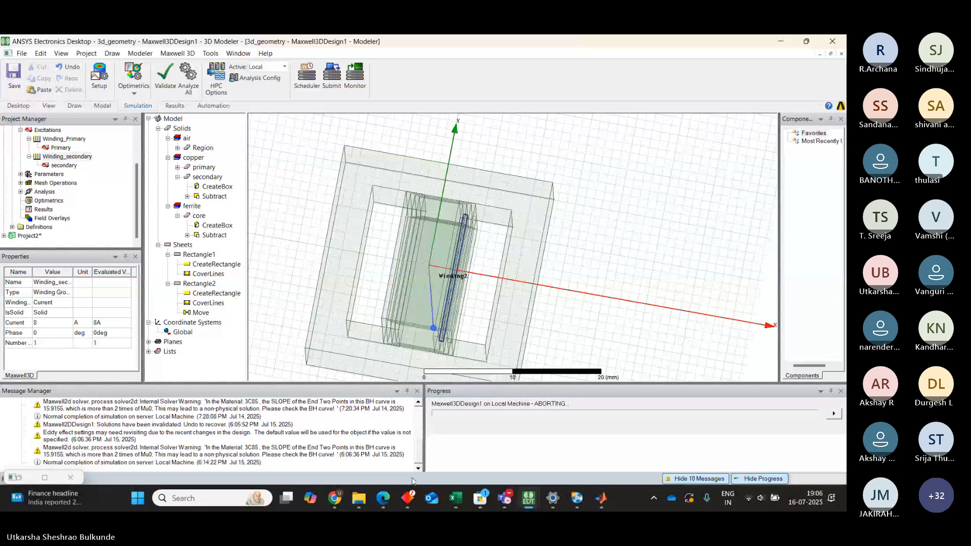
left_click_drag(412, 481, 217, 276)
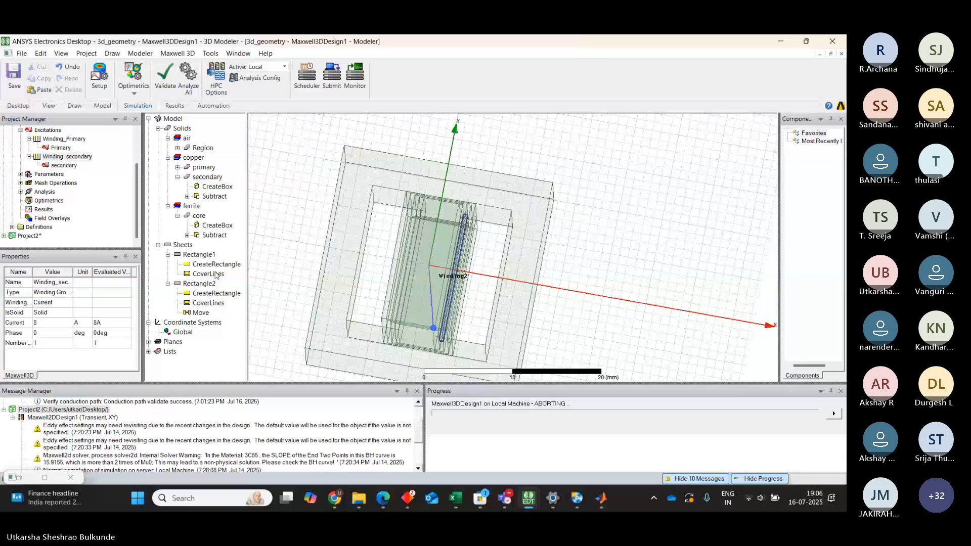
left_click(3, 235)
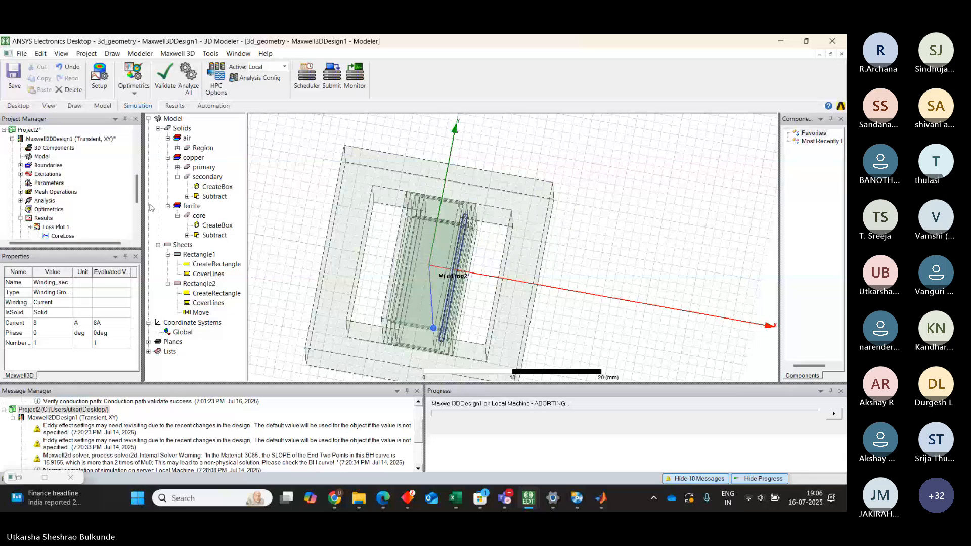
left_click_drag(137, 189, 140, 146)
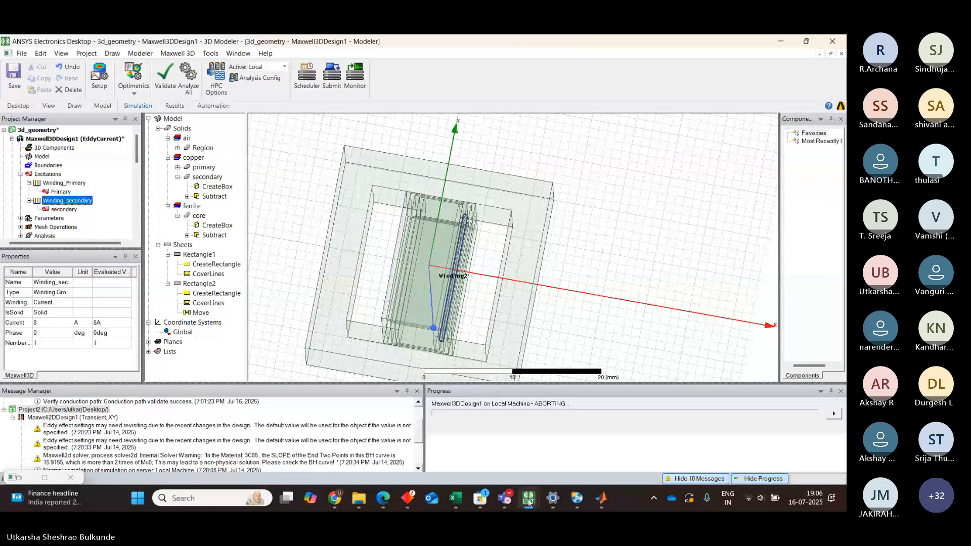
- Switch to the window with the Imductor project, review its messages and expand the transformer_1_Parametric project in the tree
mouse_move(535, 497)
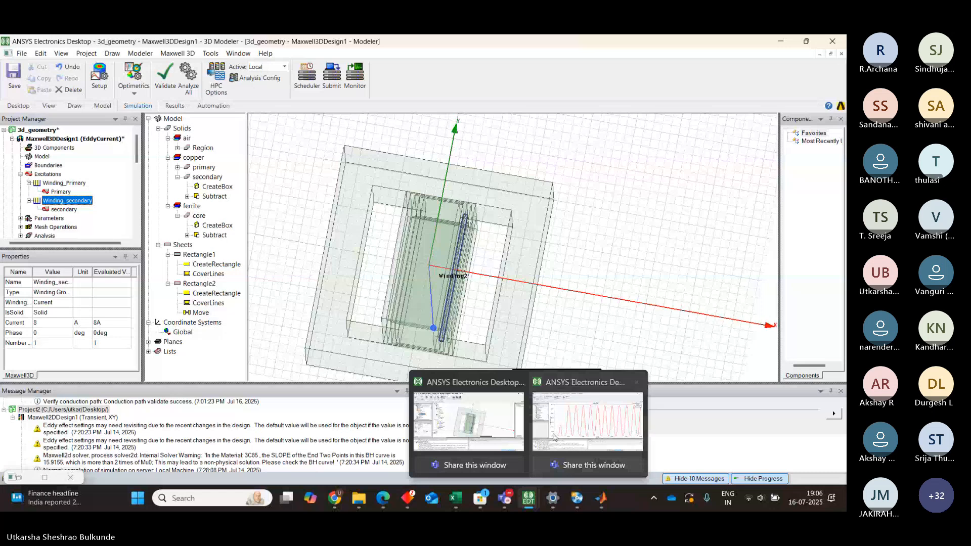
left_click(556, 435)
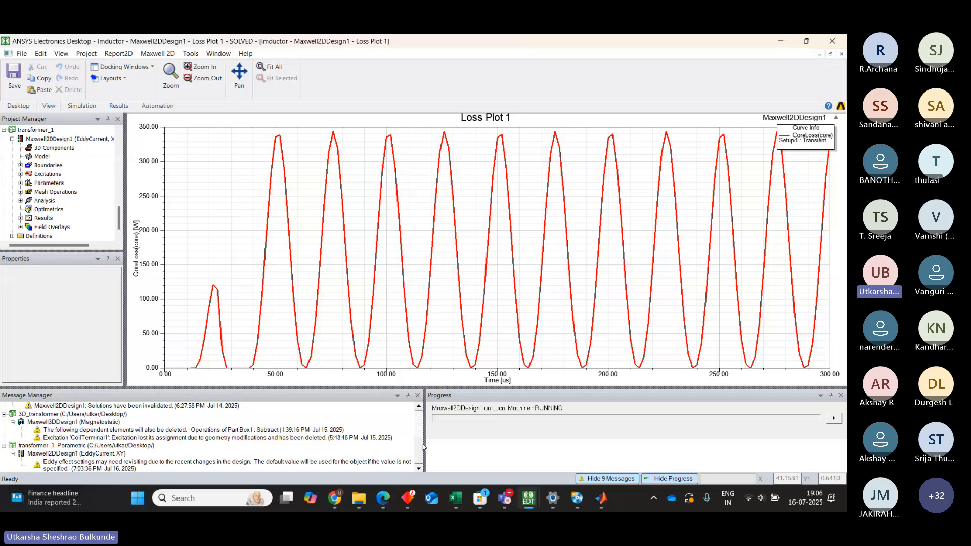
mouse_move(418, 445)
left_mouse_down()
mouse_move(415, 423)
mouse_move(414, 435)
left_mouse_up()
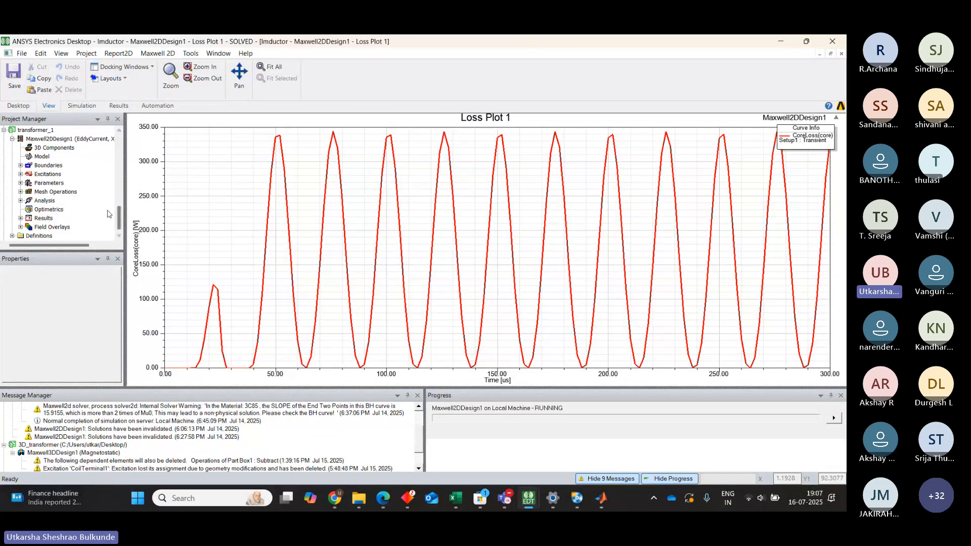
mouse_move(119, 215)
left_mouse_down()
mouse_move(119, 196)
mouse_move(119, 216)
left_mouse_up()
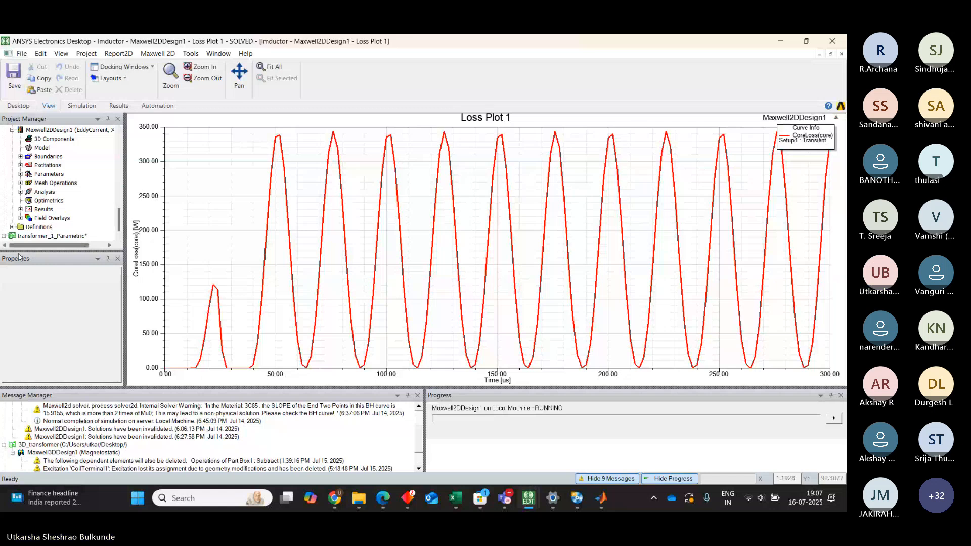
left_click(3, 236)
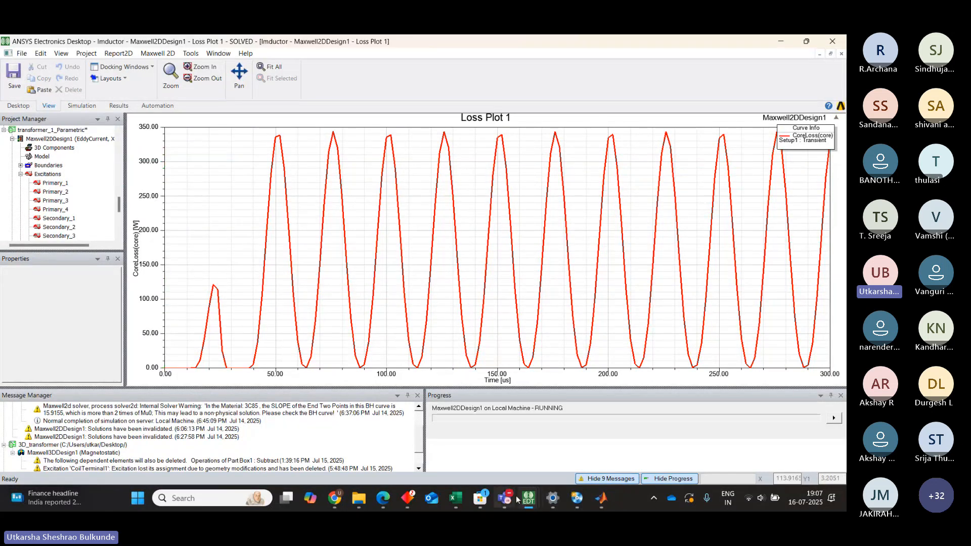
- Look at the 3d_geometry window's simulation progress, return to the Imductor window and collapse the transformer_1_Parametric project
mouse_move(519, 500)
left_click(500, 441)
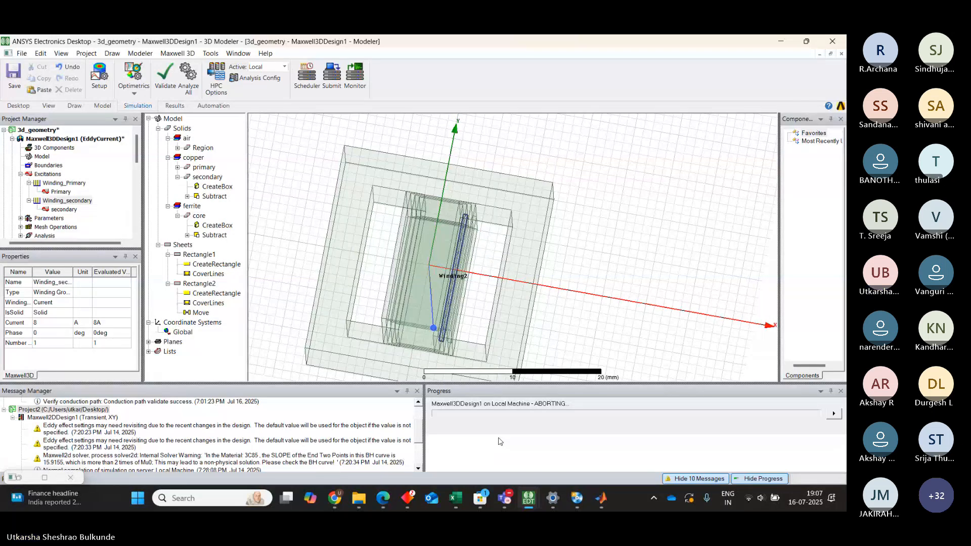
mouse_move(528, 496)
mouse_move(475, 418)
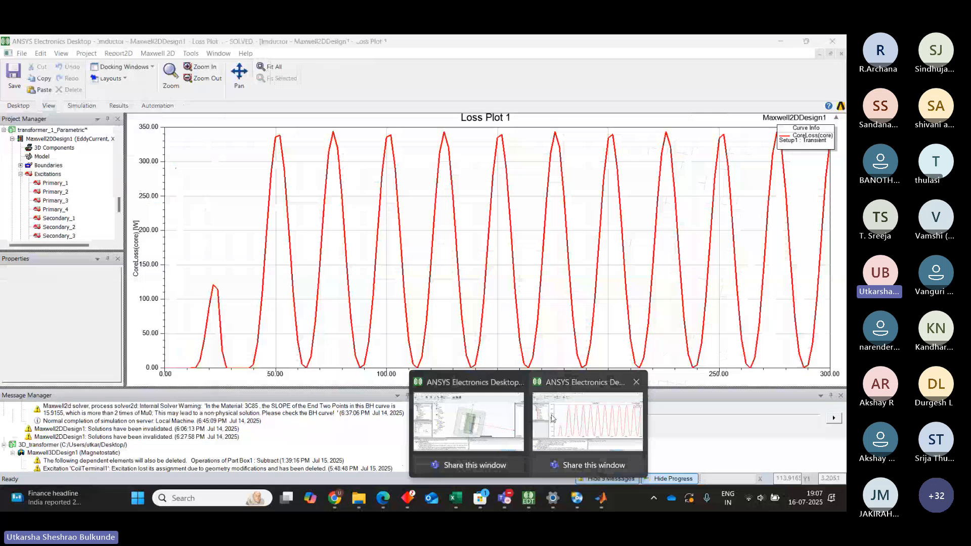
left_click(543, 414)
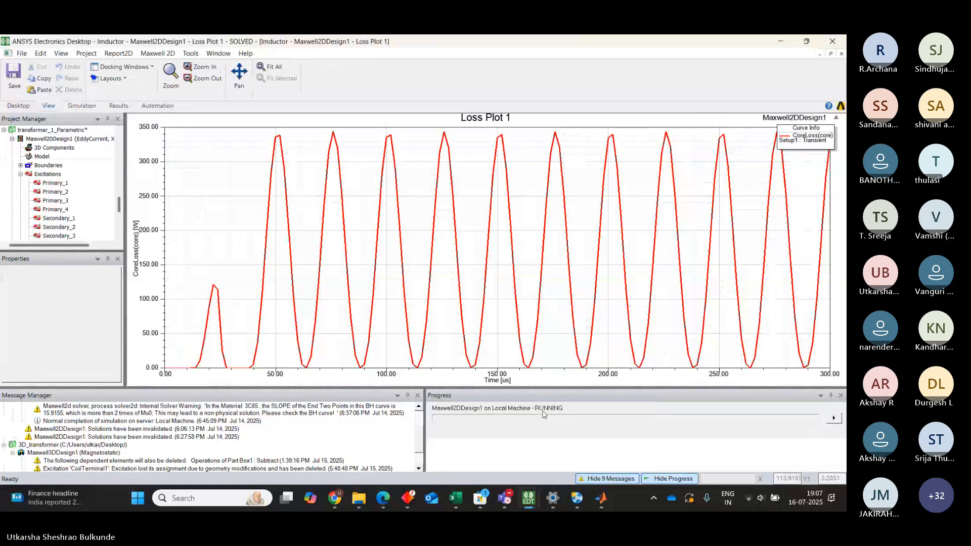
left_click(4, 130)
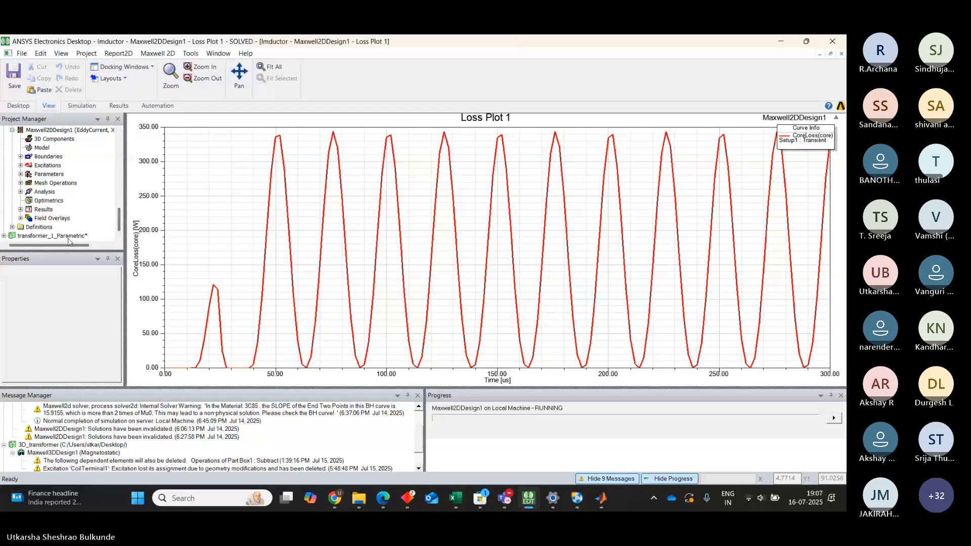
- Expand the results of the transformer_1 design and display its Loss Plot 1
left_click_drag(120, 218, 120, 197)
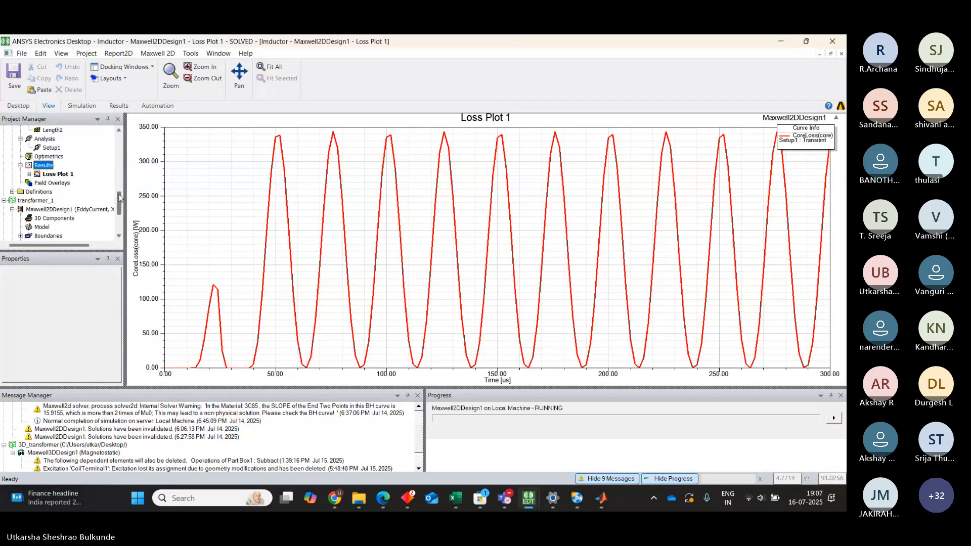
scroll(39, 218, "down", 3)
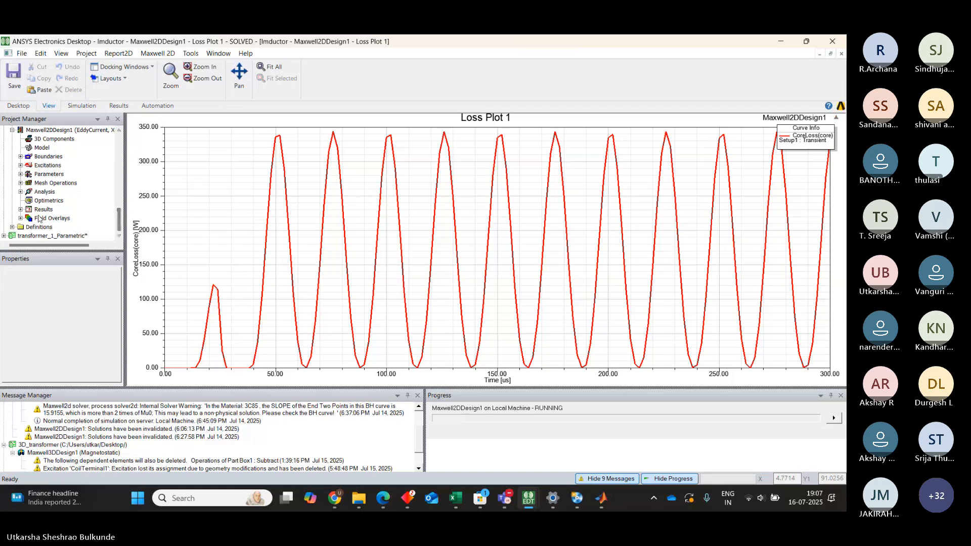
left_click(21, 210)
double_click(46, 218)
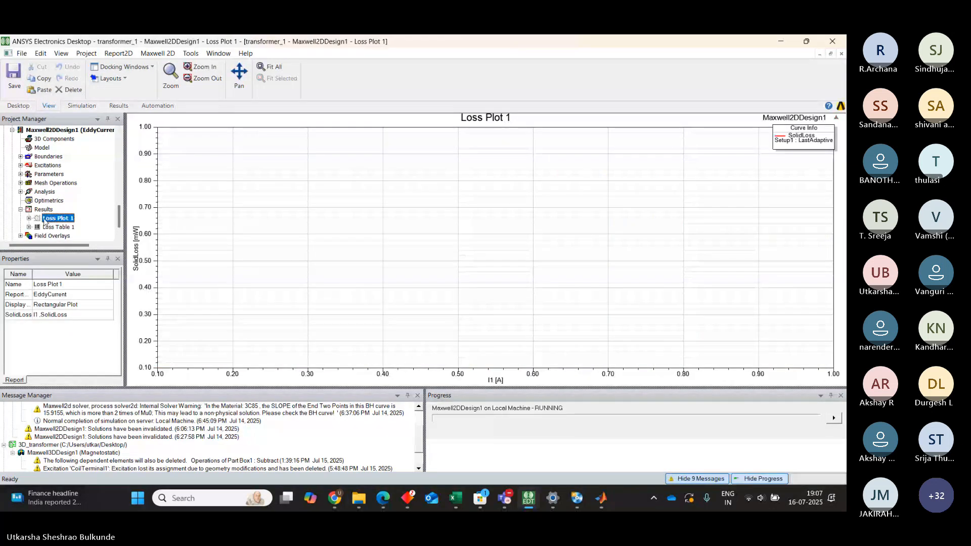
- Open the Maxwell2DDesign1 model of transformer_1 and run a validation check on the design
left_click_drag(120, 214, 102, 202)
double_click(66, 202)
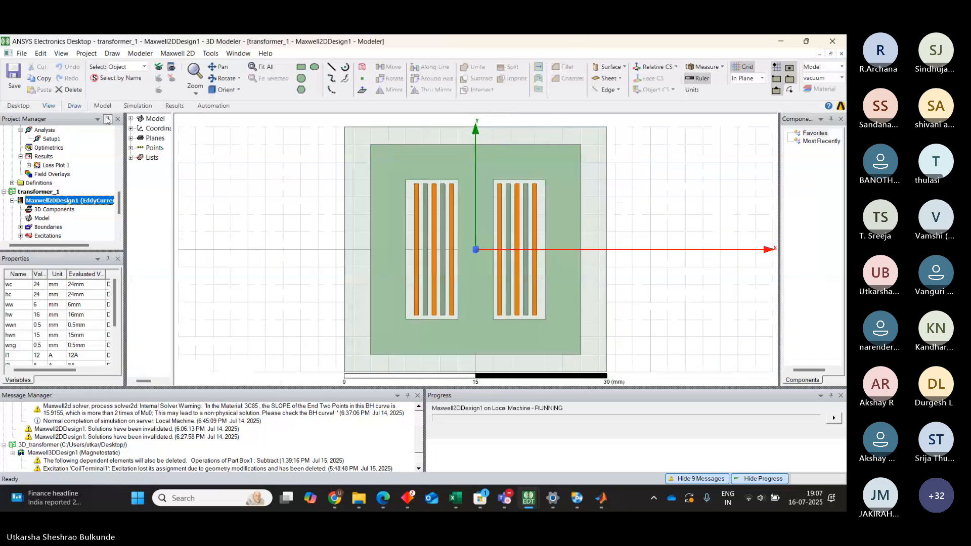
left_click(106, 107)
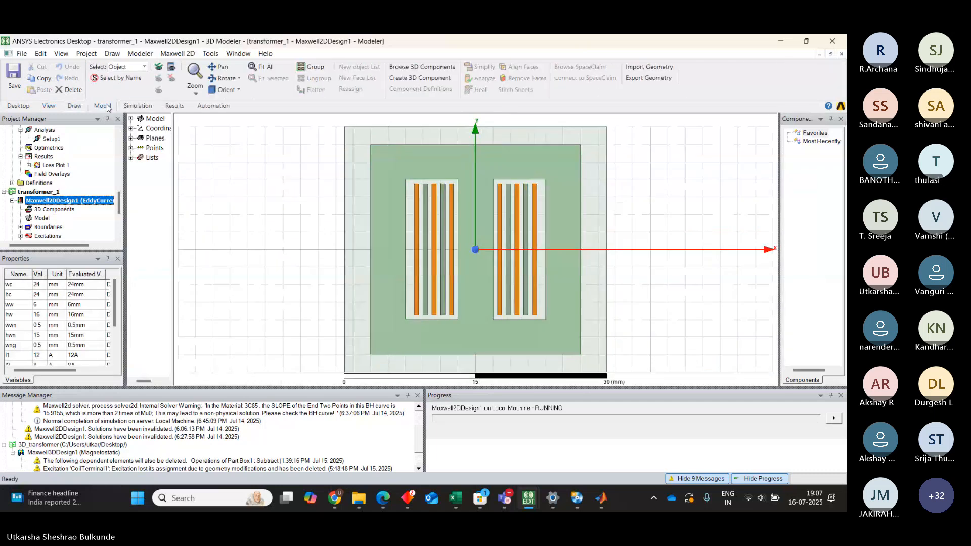
left_click(138, 105)
left_click(165, 74)
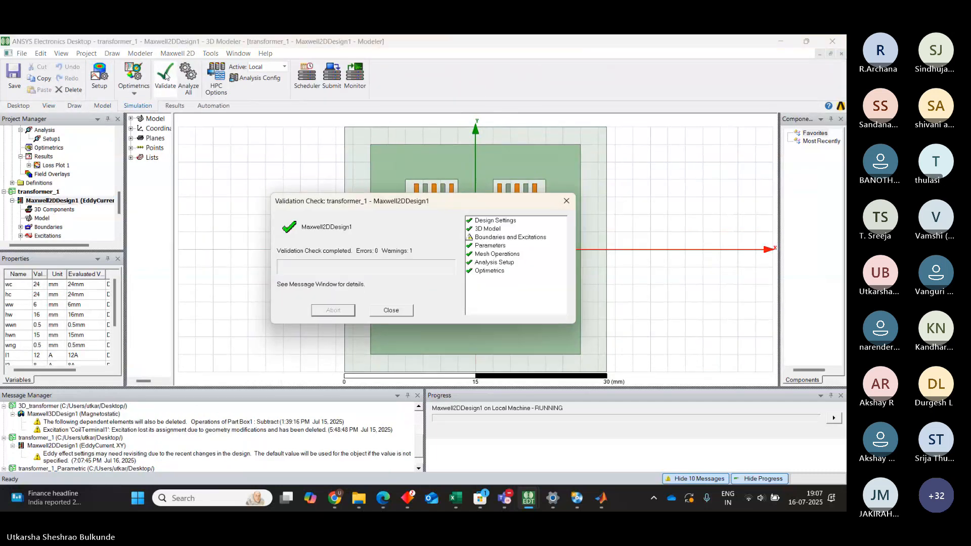
left_click(391, 310)
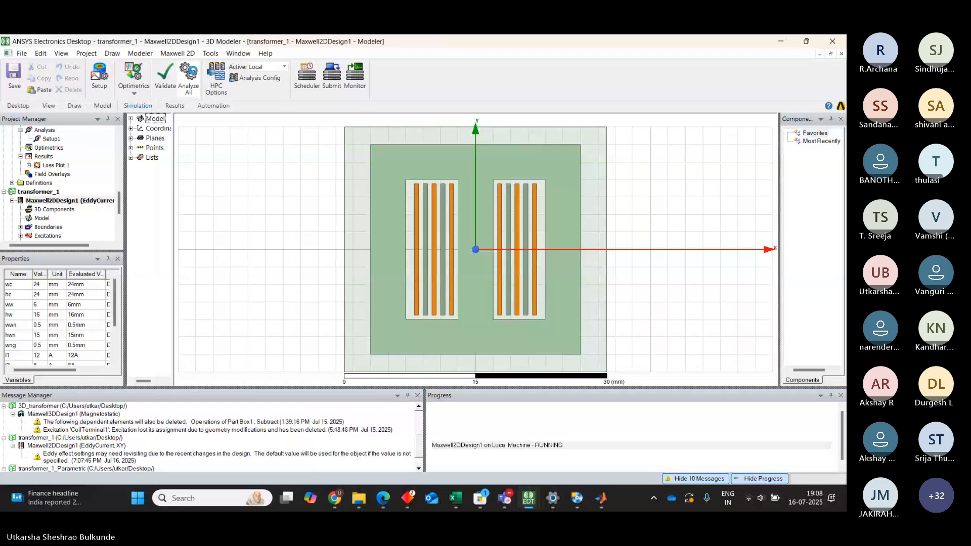
- Run Analyze All on the transformer_1 design and check the simulation progress
left_click(194, 74)
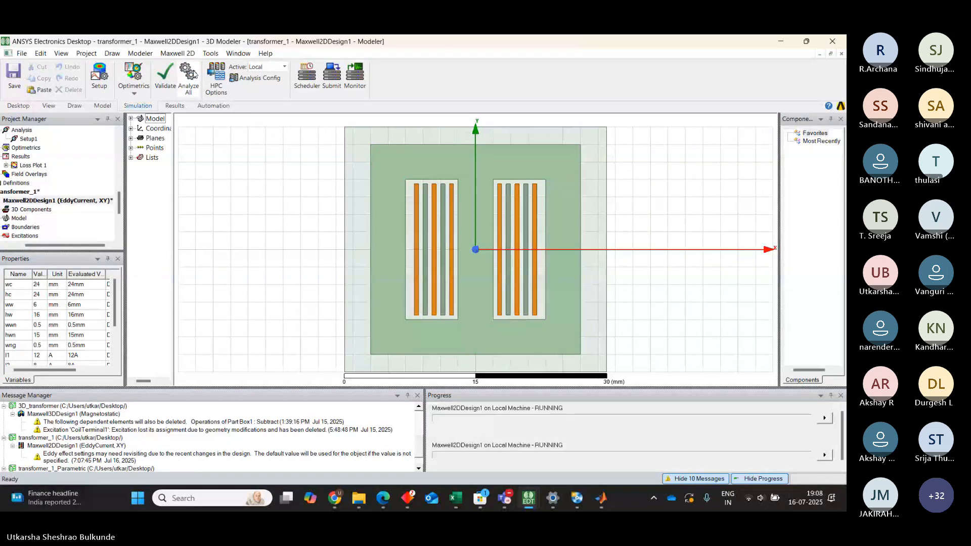
left_click_drag(32, 246, 7, 246)
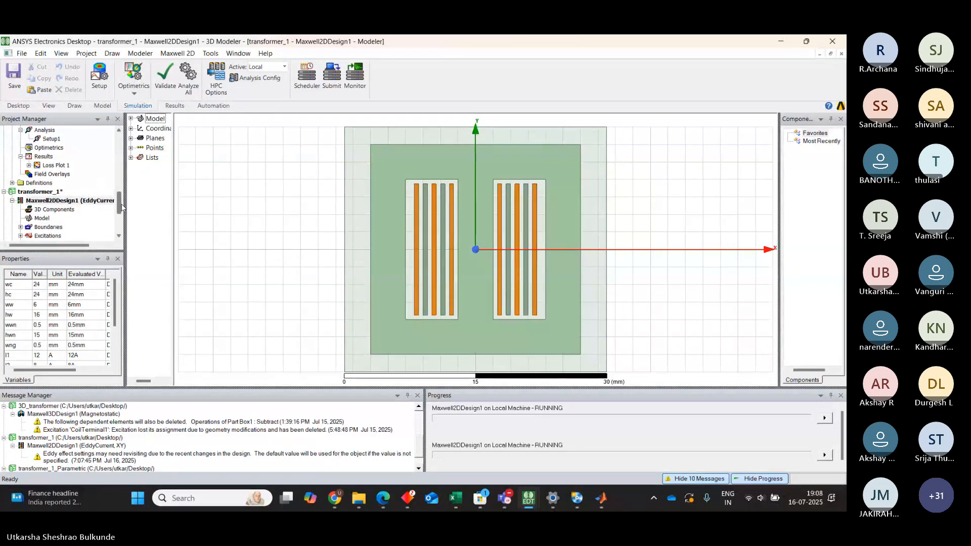
left_click_drag(122, 207, 119, 226)
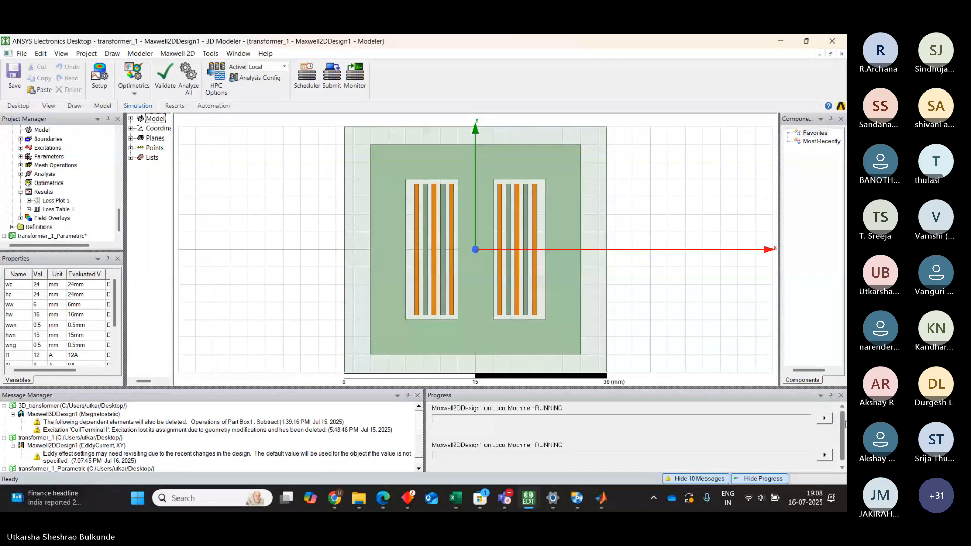
scroll(843, 429, "down", 1)
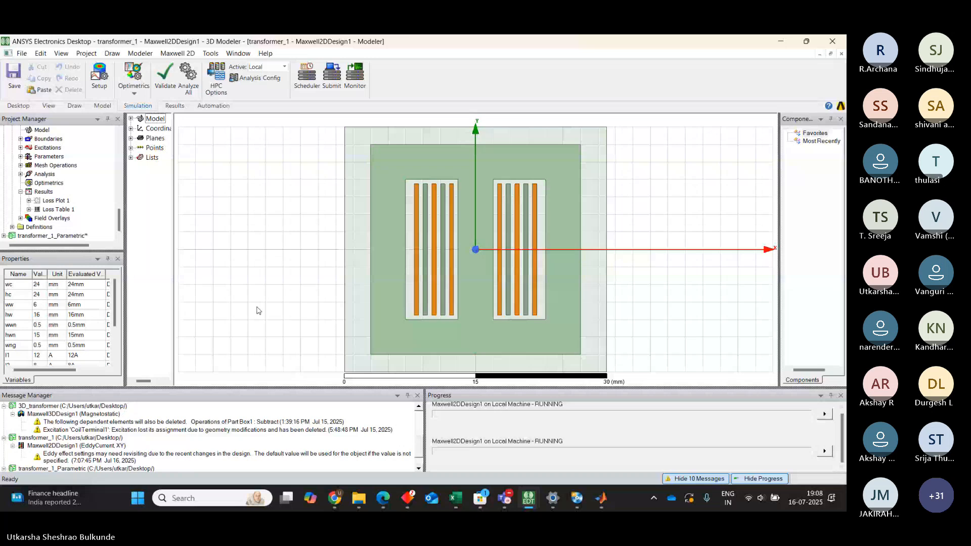
- Try to save the transformer_1_Parametric project, declining to abort the running simulations
left_click(70, 238)
key("ctrl+s")
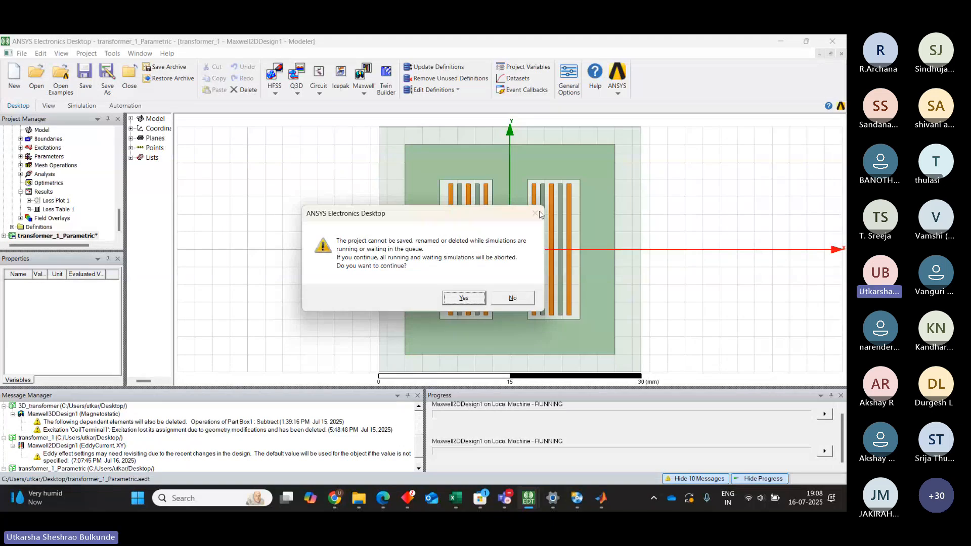
left_click(523, 299)
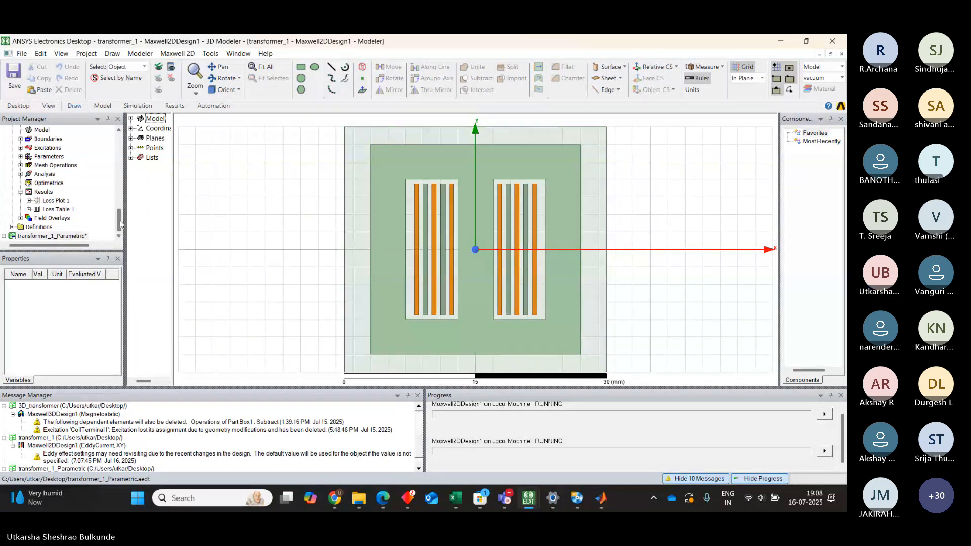
- Collapse the 3D_transformer and Imductor projects in the project tree
scroll(120, 219, "up", 1)
scroll(120, 219, "down", 2)
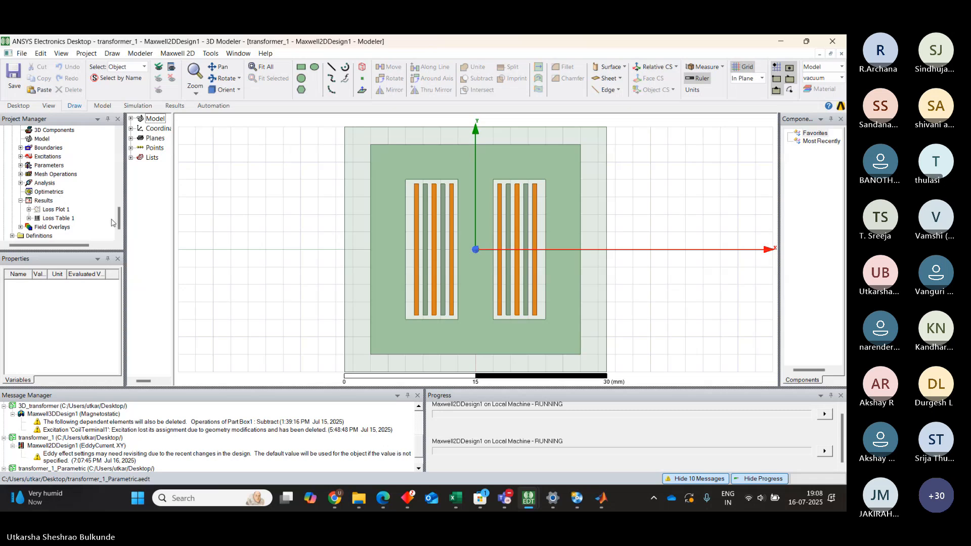
left_click_drag(119, 220, 120, 133)
left_click(4, 130)
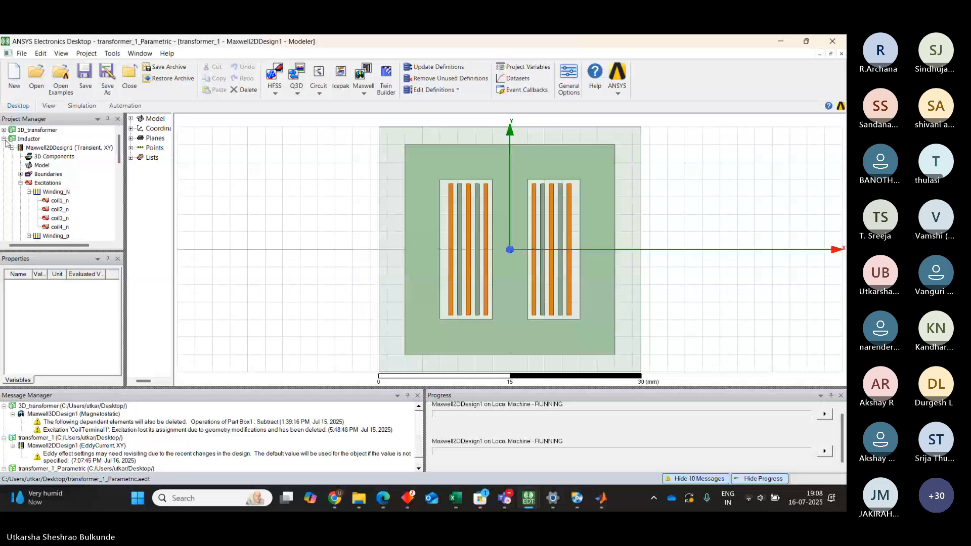
left_click(4, 139)
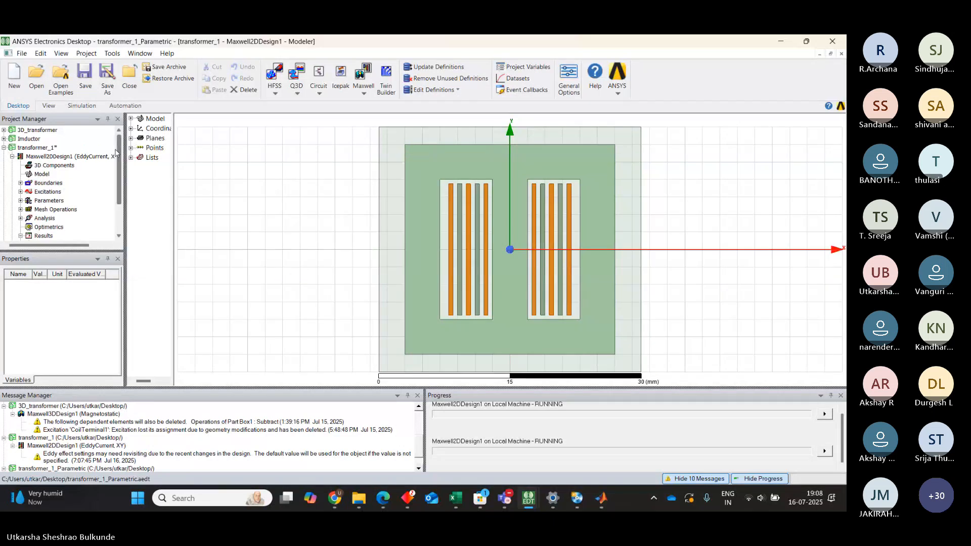
- Display Loss Plot 1 of the transformer_1 design again and check the progress of the running simulations
left_click_drag(118, 150, 115, 165)
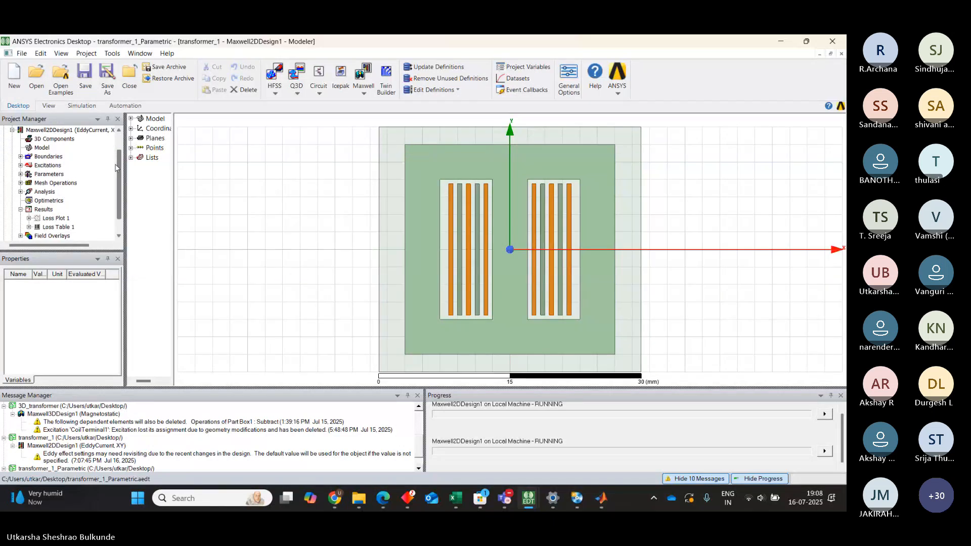
double_click(49, 219)
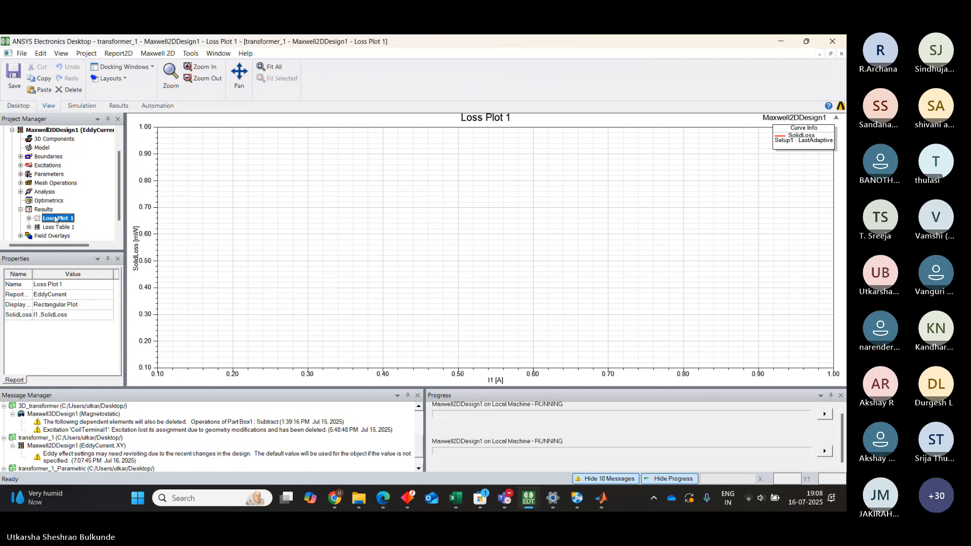
left_click_drag(115, 177, 116, 192)
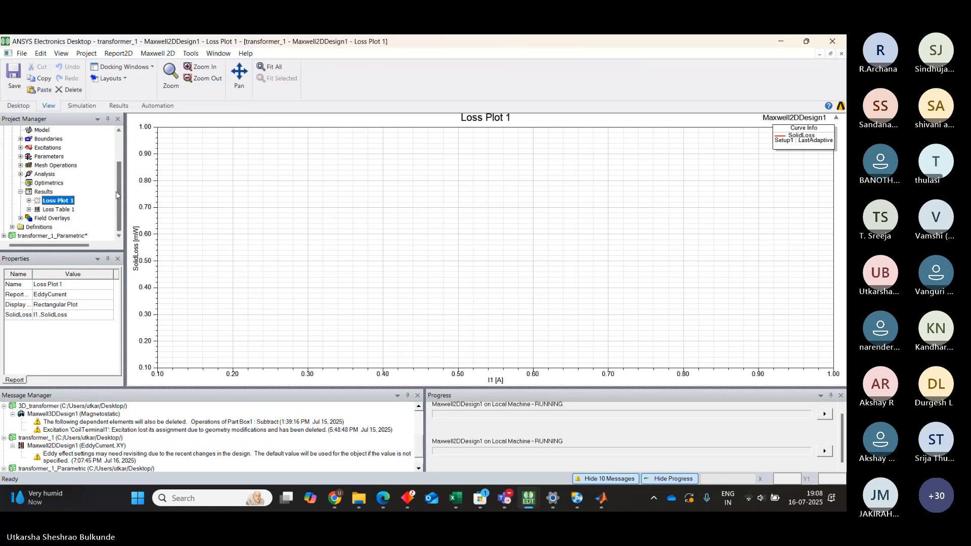
left_click(29, 201)
left_click(29, 200)
left_click_drag(843, 431, 843, 414)
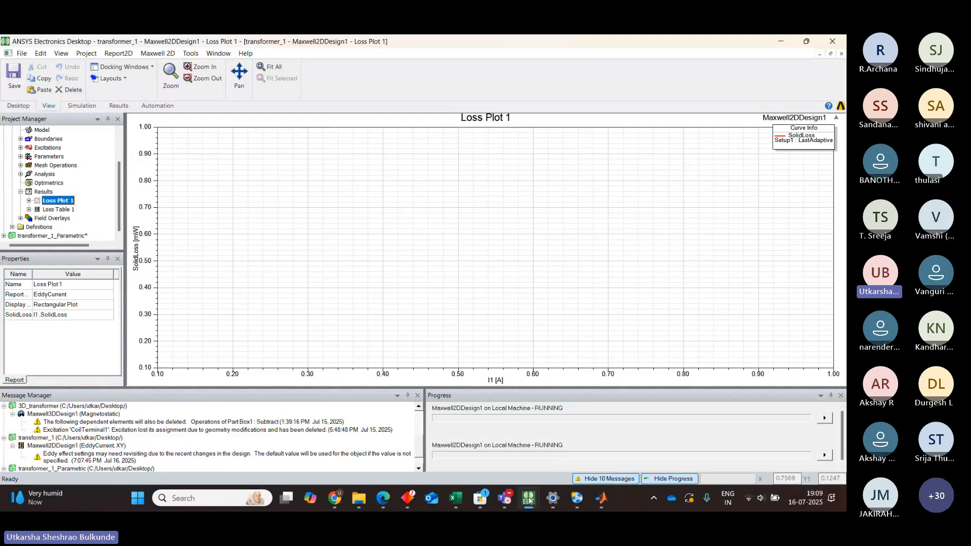
- Switch to the window with the 3d_geometry project and review the messages of its projects
mouse_move(529, 501)
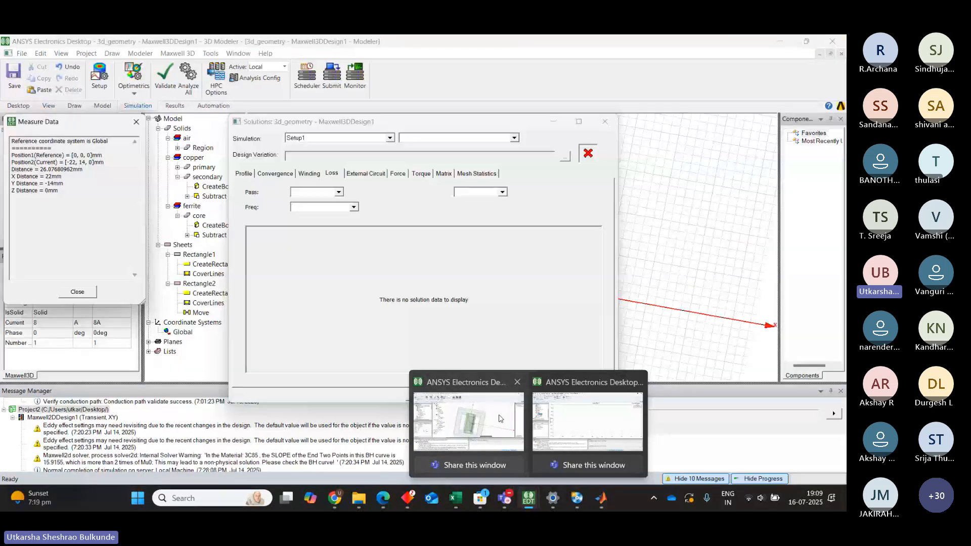
left_click(500, 418)
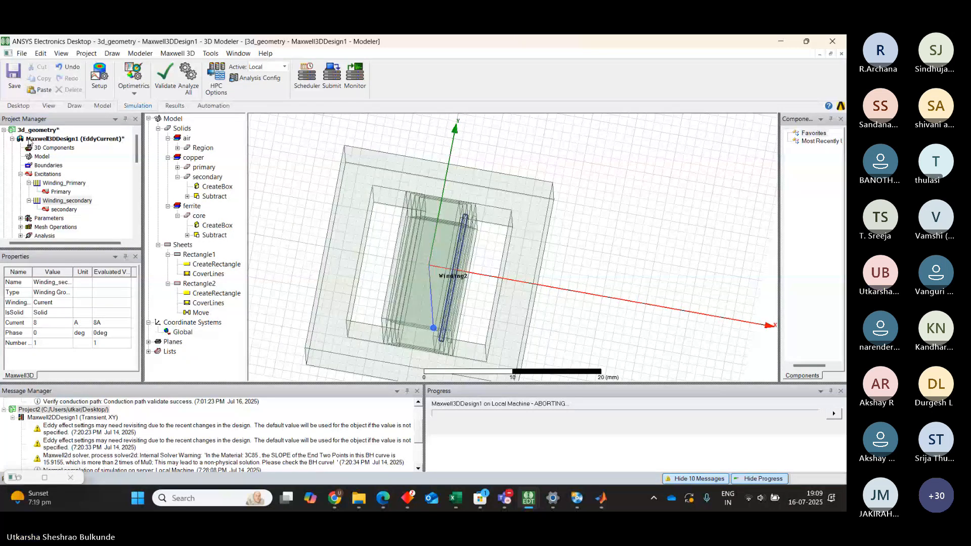
scroll(418, 459, "down", 3)
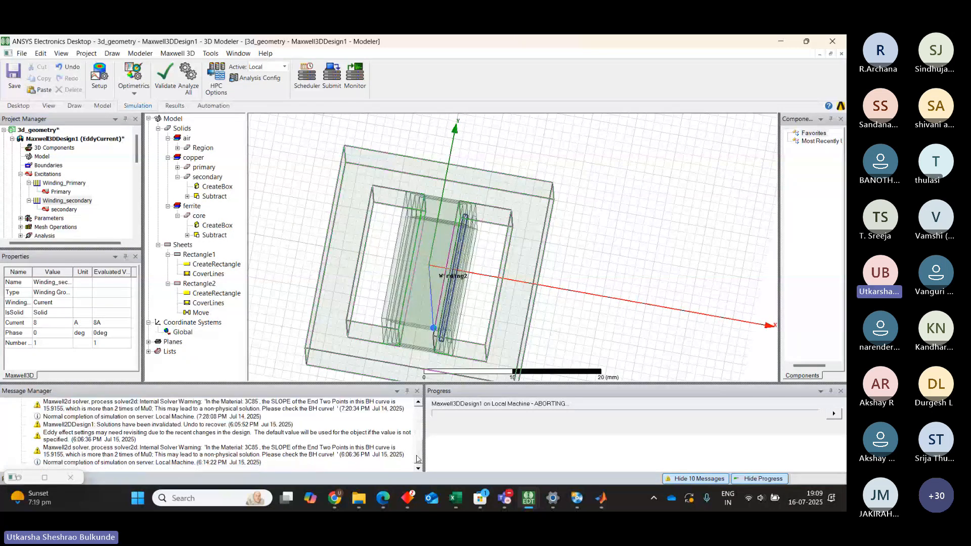
scroll(417, 446, "up", 2)
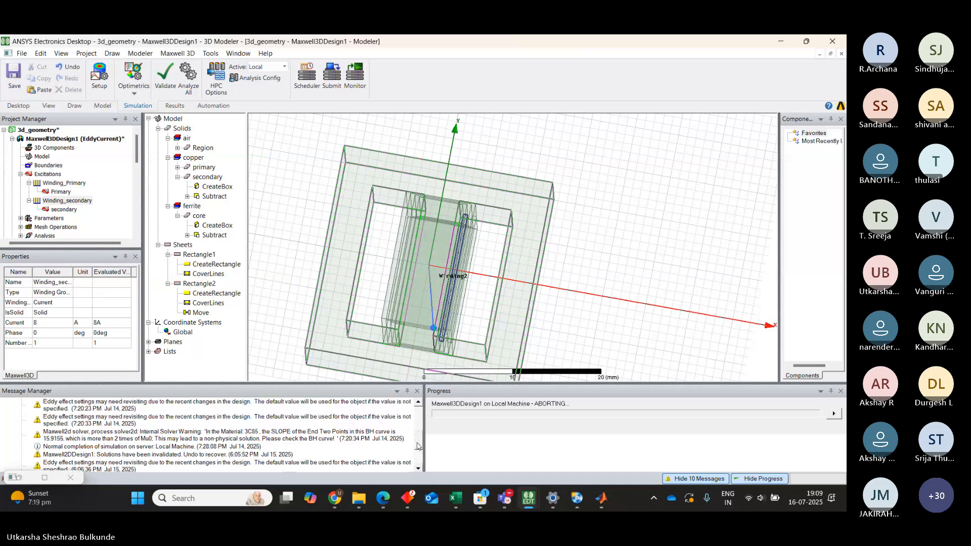
scroll(413, 410, "up", 3)
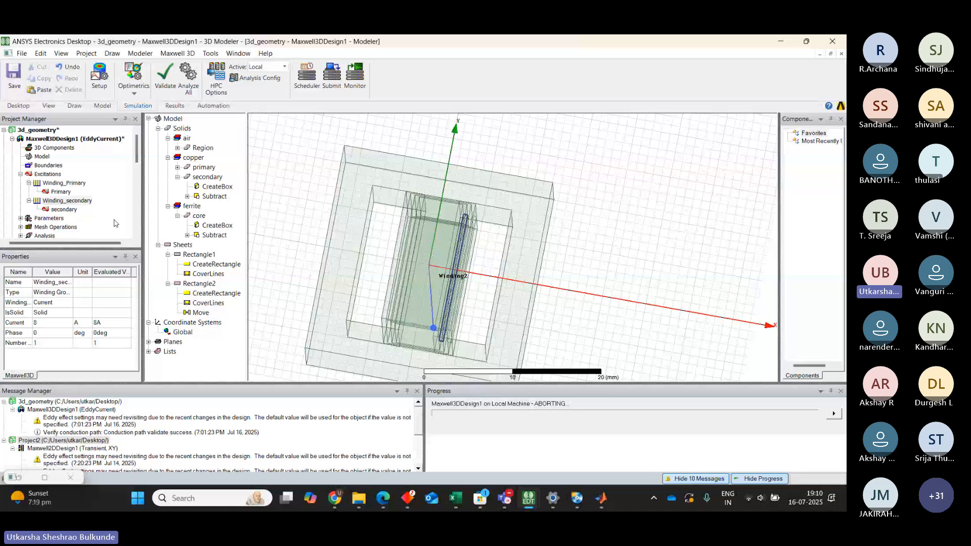
- Collapse the air, copper, ferrite and Sheets groups in the model tree of the 3d_geometry design
left_click(80, 140)
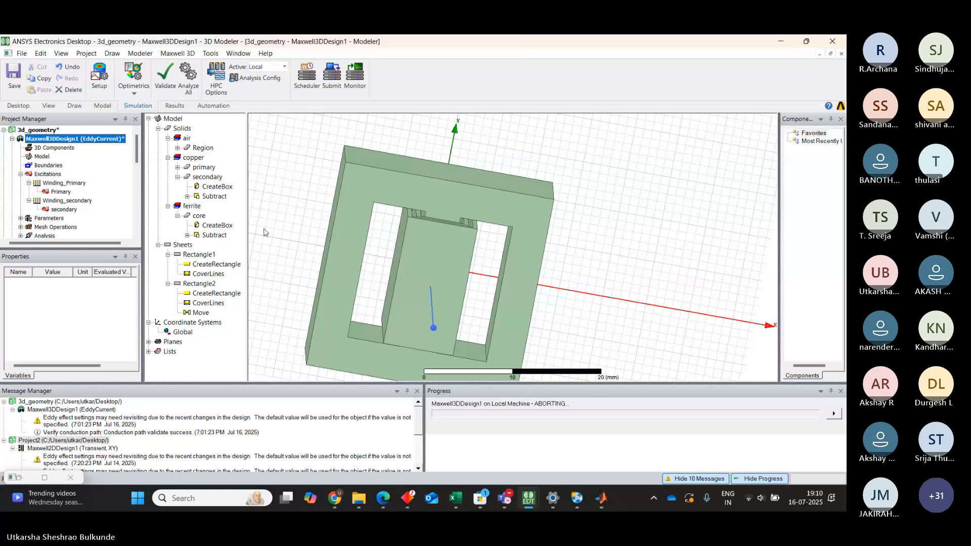
left_click(168, 138)
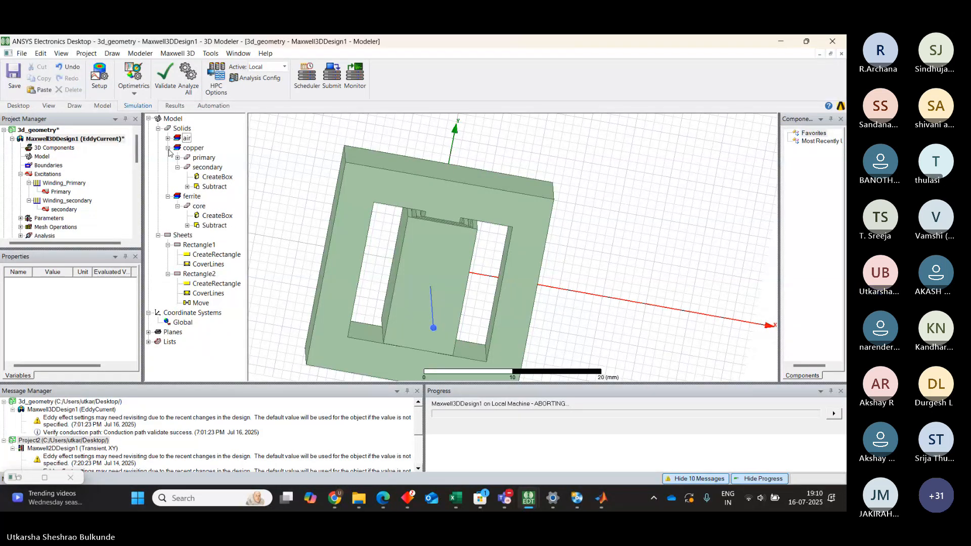
left_click(168, 147)
left_click(168, 157)
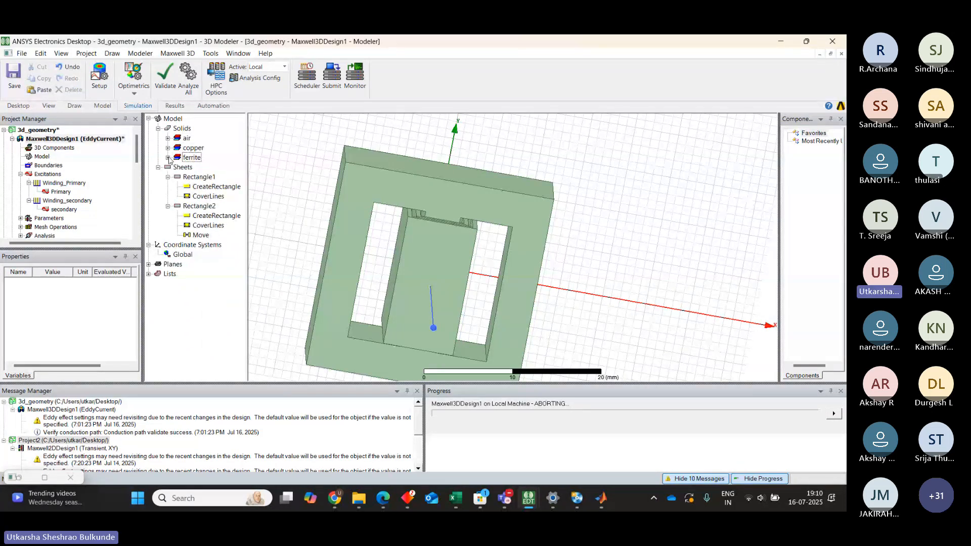
left_click(158, 167)
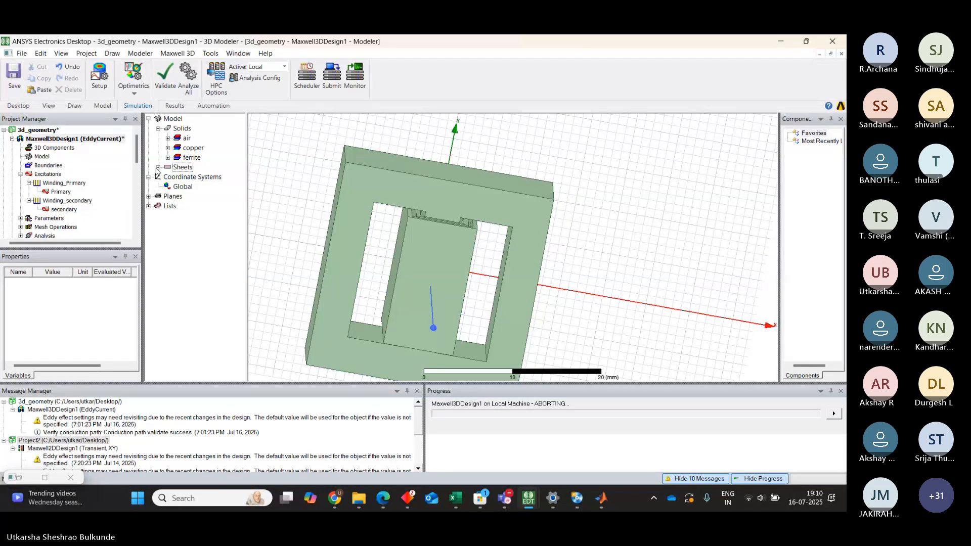
- Collapse Winding_Primary and Winding_secondary under the excitations of the 3d_geometry design
left_click(29, 183)
left_click(29, 191)
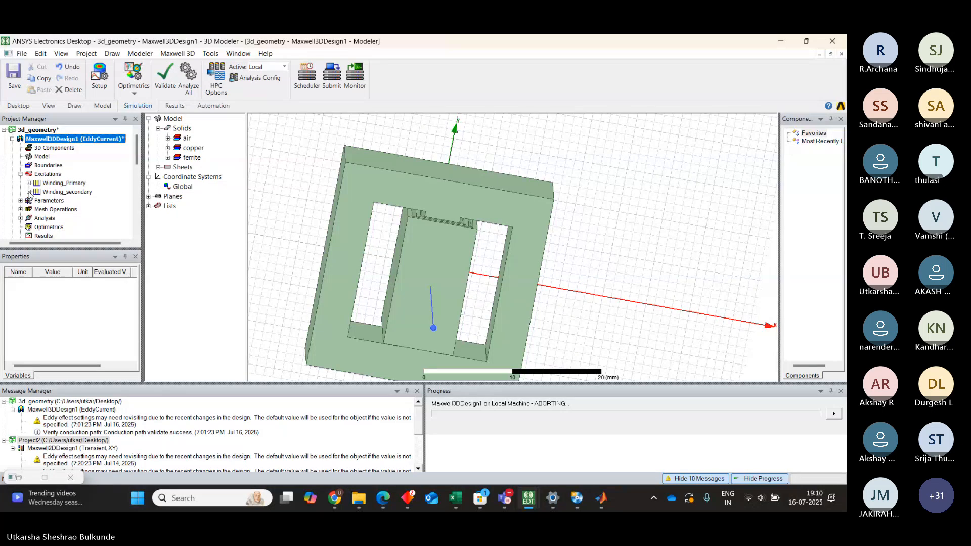
left_click(94, 140)
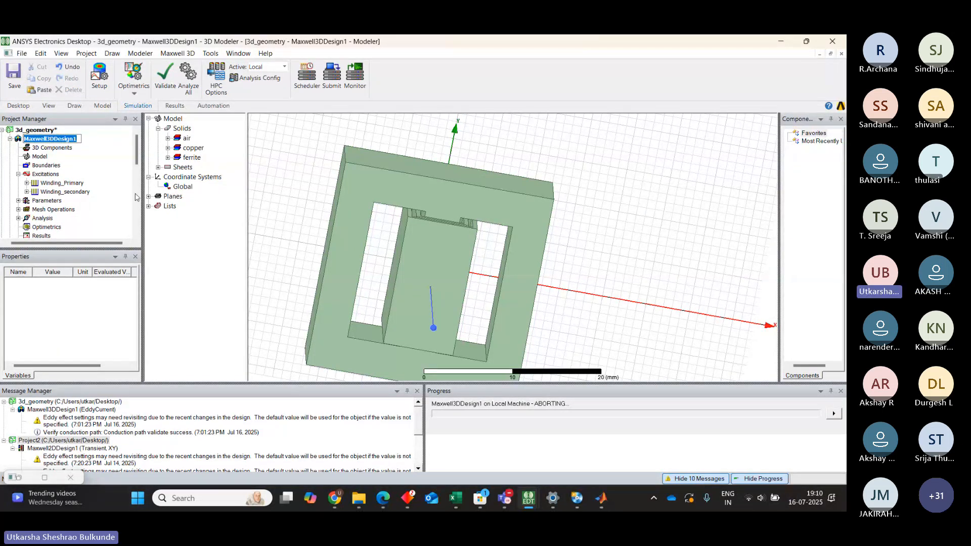
left_click(127, 245)
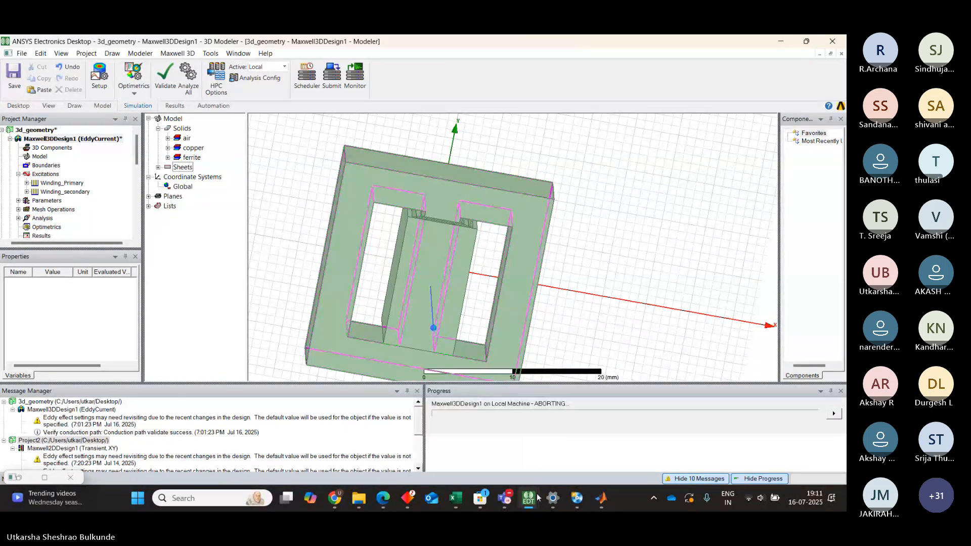
- Switch back to the window with transformer_1, expand the 3D_transformer project and open its Maxwell3DDesign1 model
mouse_move(529, 498)
left_click(567, 426)
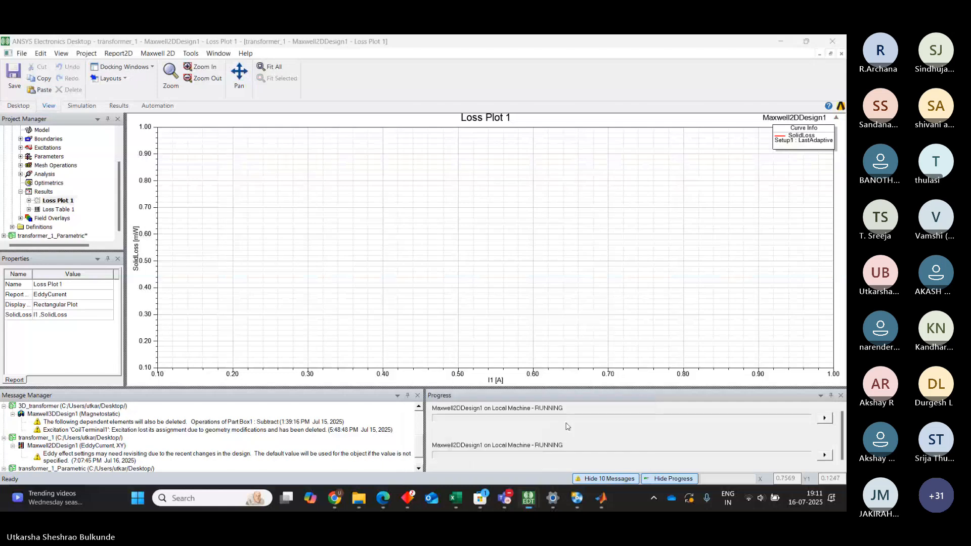
scroll(119, 177, "up", 2)
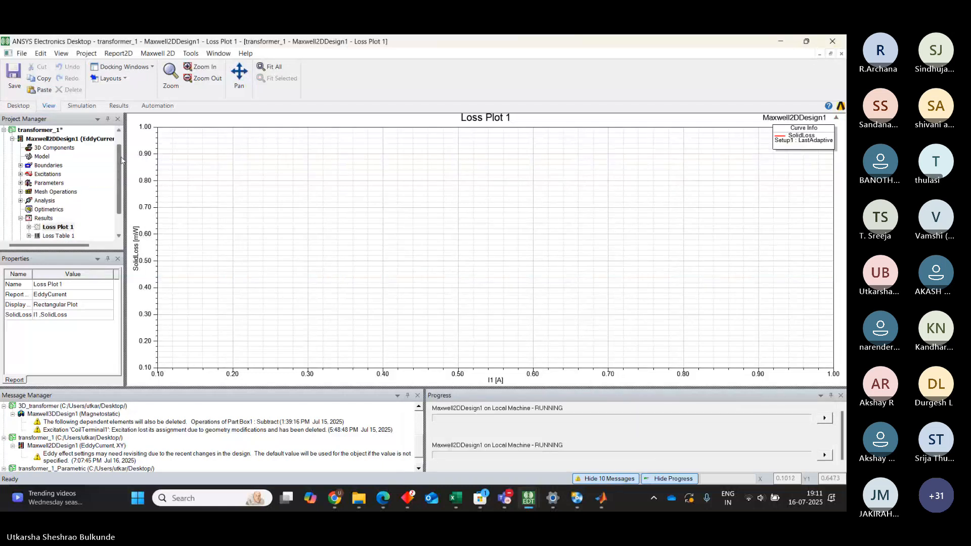
left_click(3, 130)
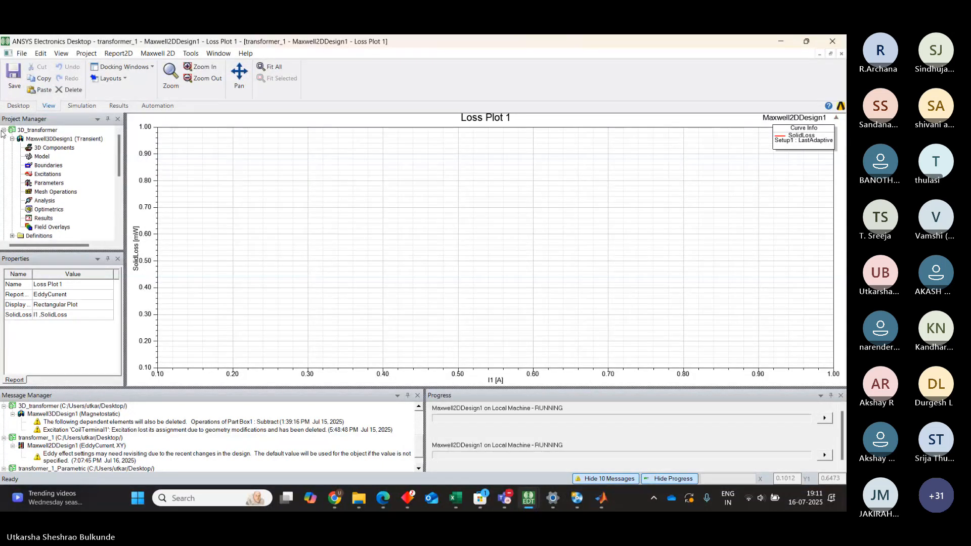
left_click(43, 139)
double_click(42, 140)
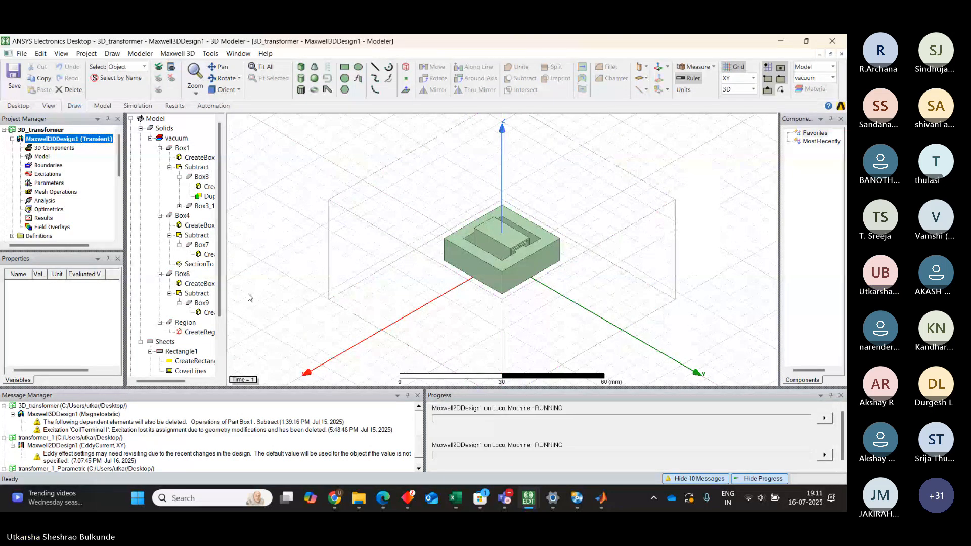
left_click(110, 246)
left_click(113, 246)
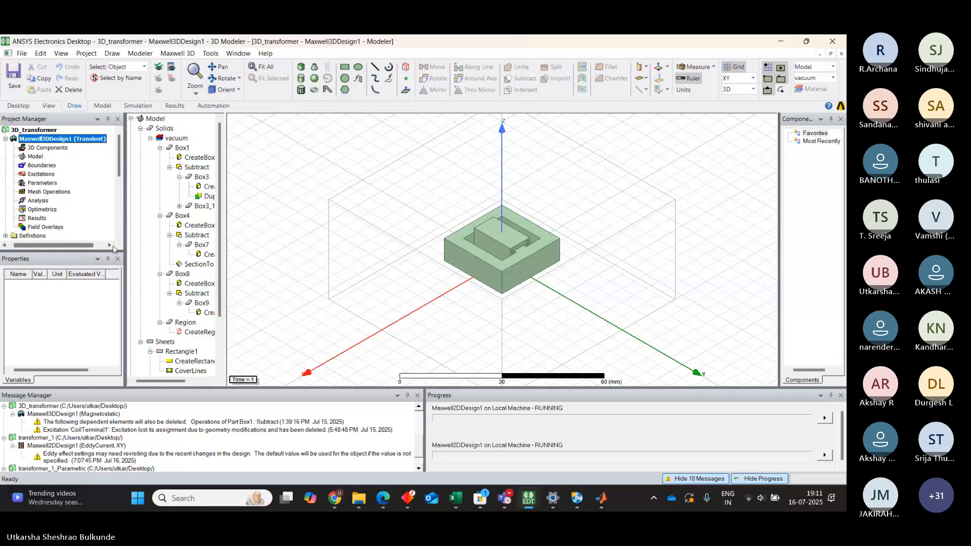
left_click(112, 246)
left_click_drag(38, 246, 34, 246)
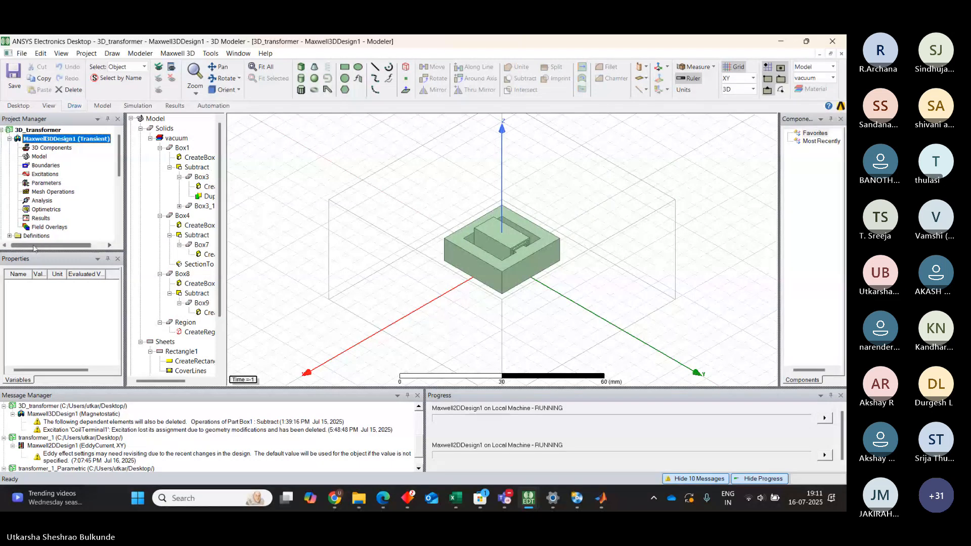
right_click(80, 138)
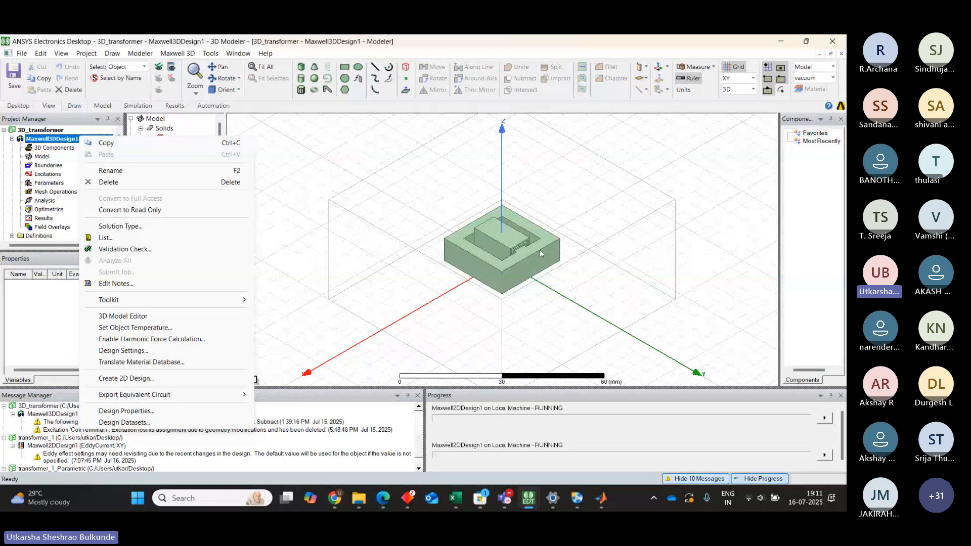
left_click(76, 140)
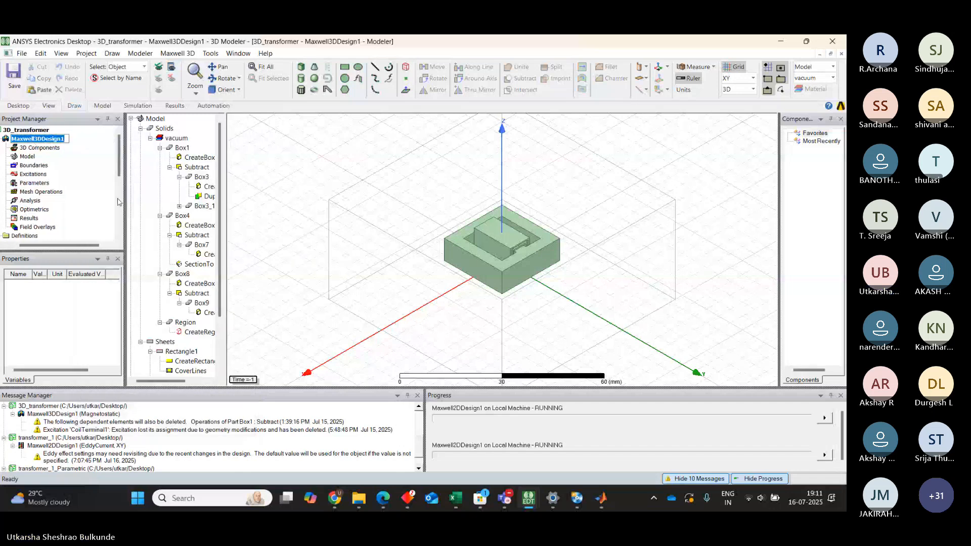
left_click(58, 137)
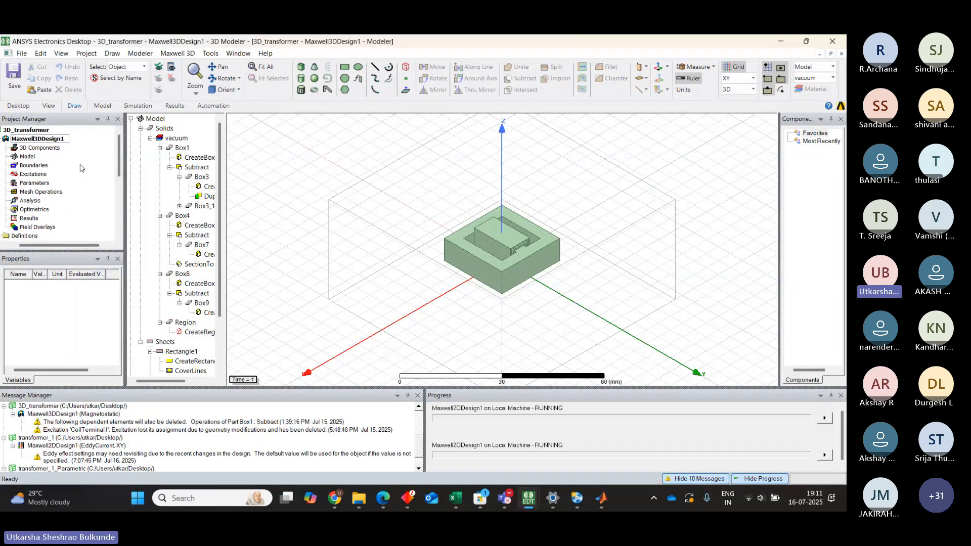
right_click(65, 138)
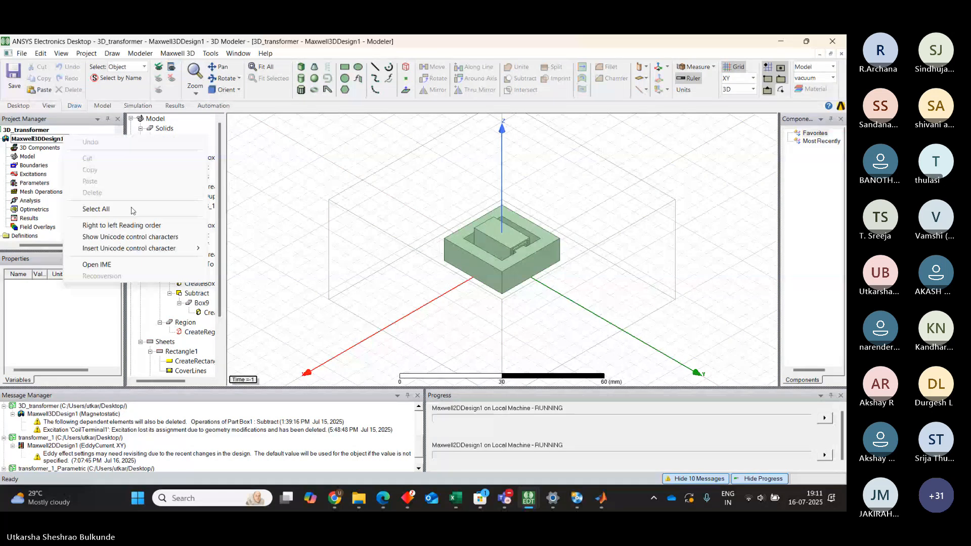
left_click(22, 246)
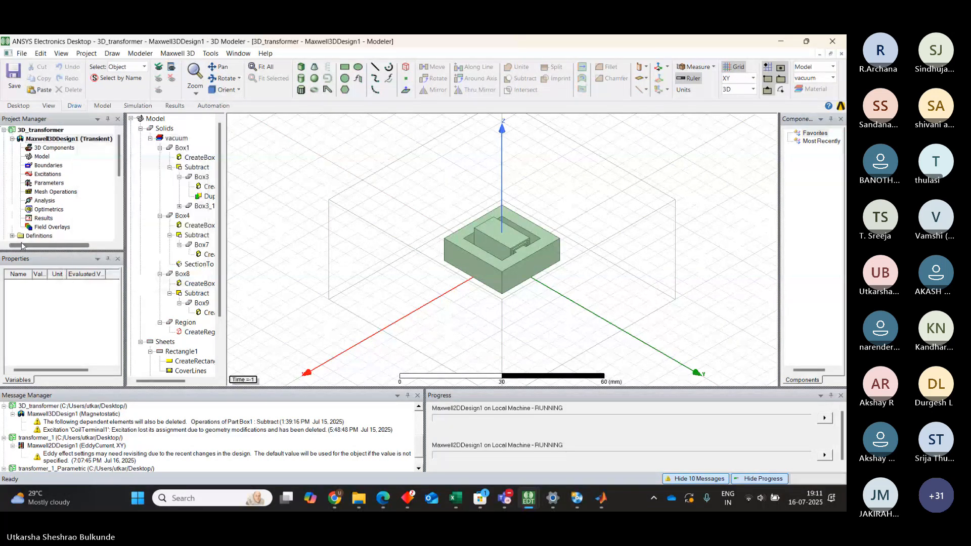
- Check the solution type of the 3D_transformer design without changing it
left_click(82, 141)
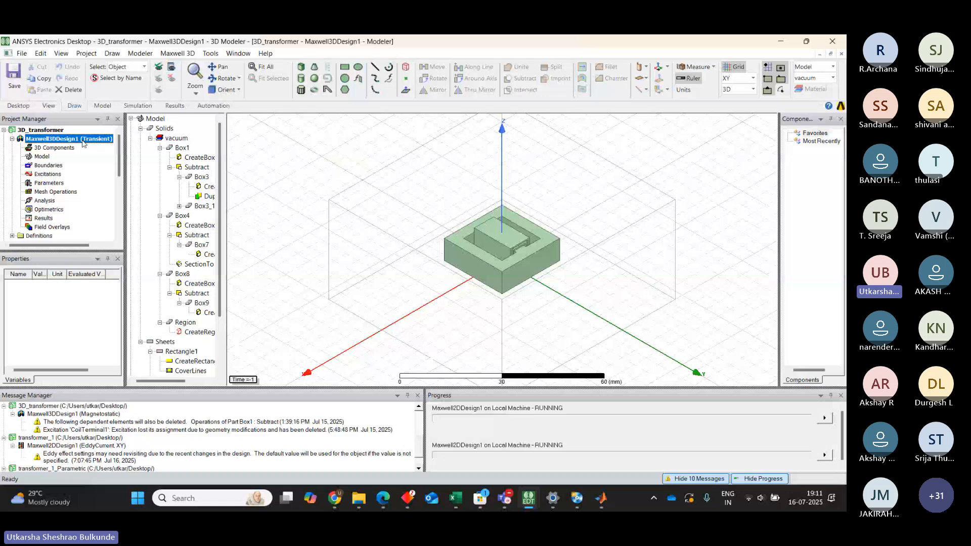
right_click(84, 143)
left_click(124, 231)
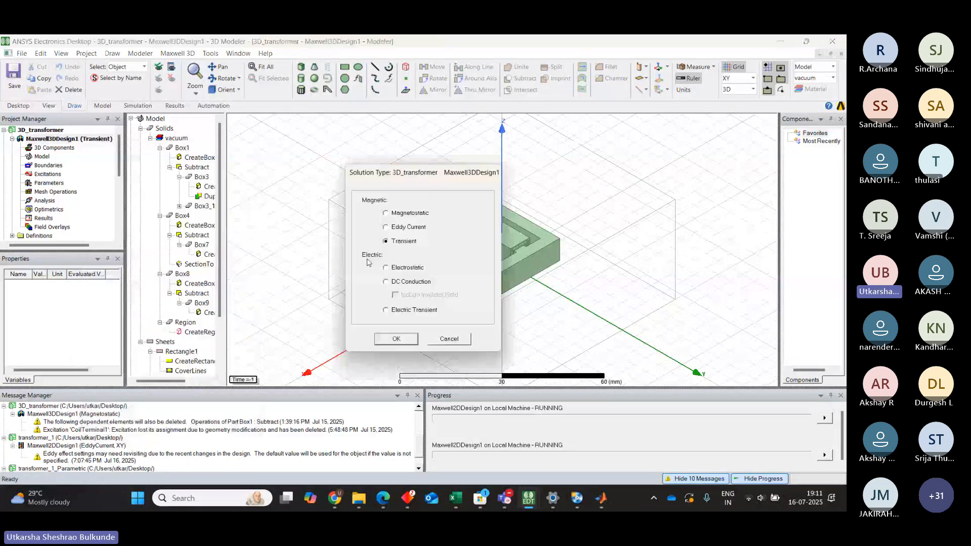
left_click(457, 339)
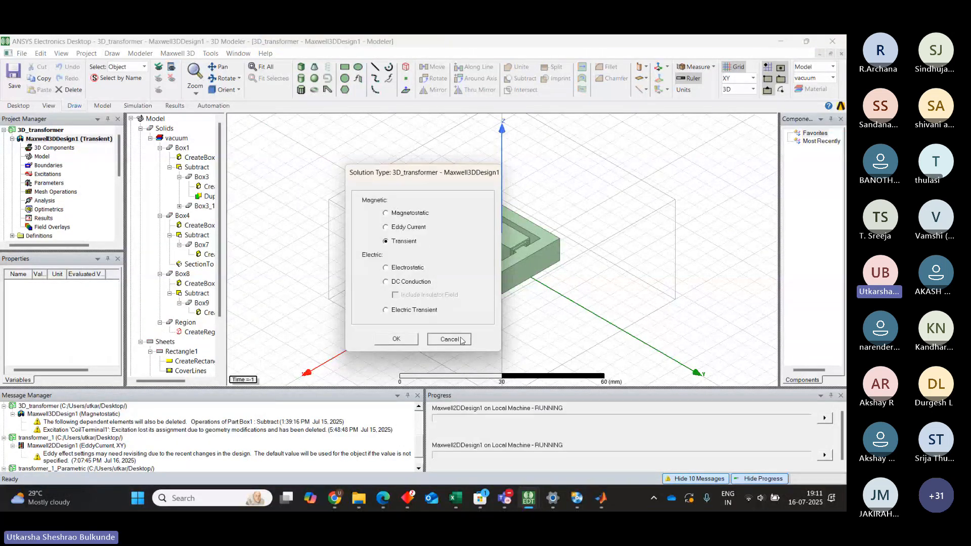
- Collapse Box1, Box4, Box8, Region and the Sheets group in the 3D_transformer model tree
left_click(160, 147)
left_click(160, 157)
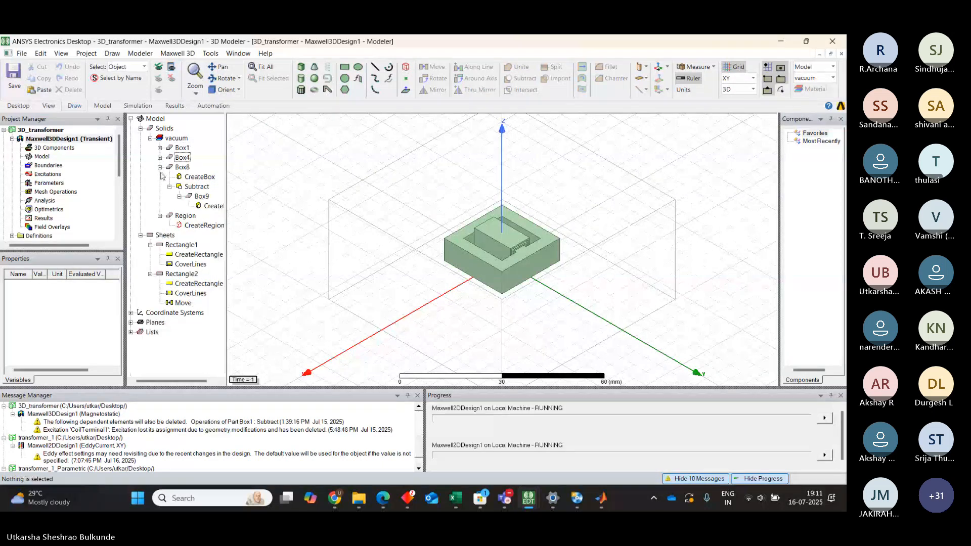
left_click(160, 167)
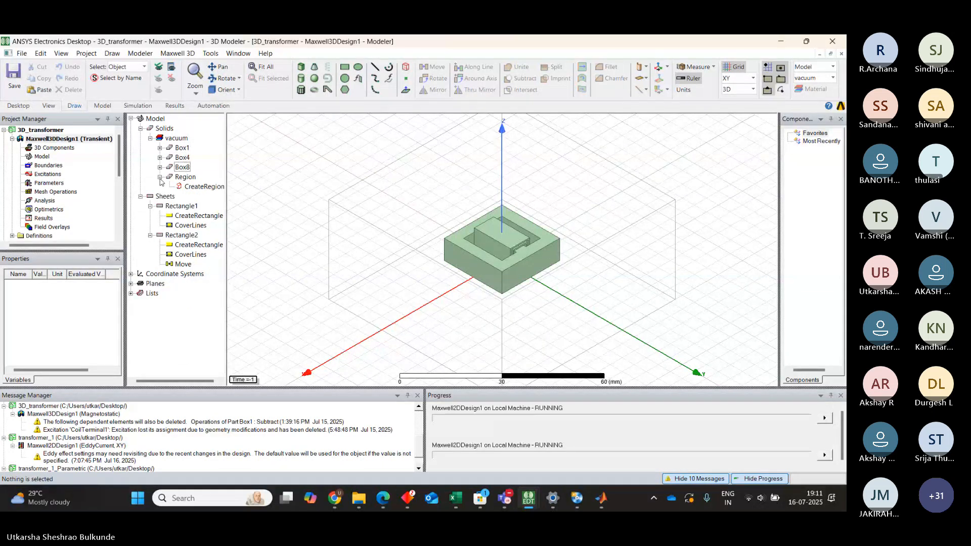
left_click(159, 177)
left_click(141, 186)
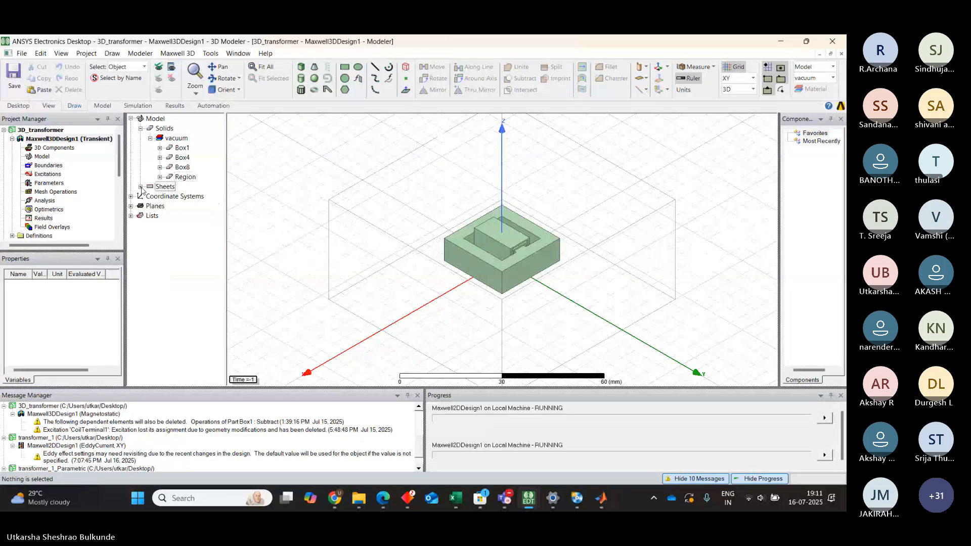
- Expand the Sheets group, highlight Rectangle1 and Rectangle2 in turn, and collapse the operations of both sheets
left_click(140, 186)
left_click(176, 197)
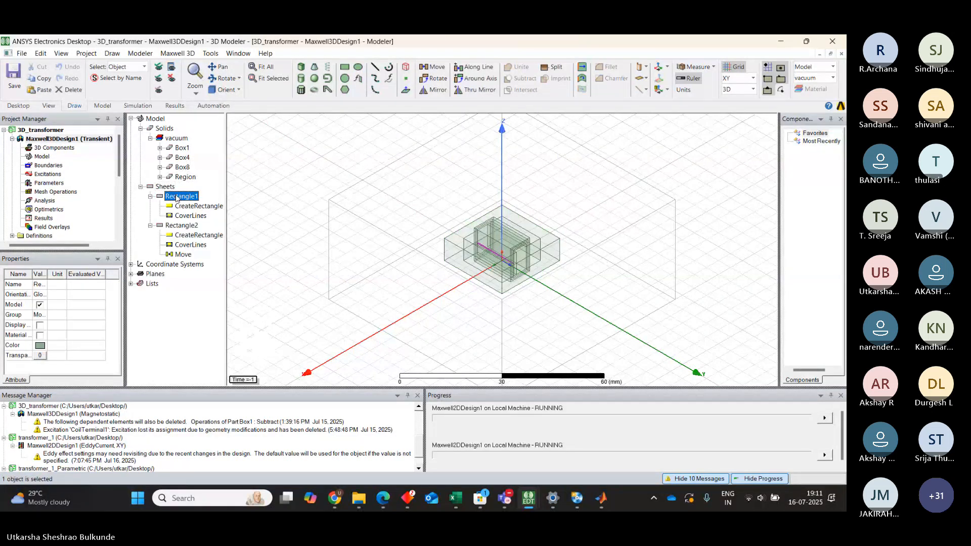
left_click(168, 227)
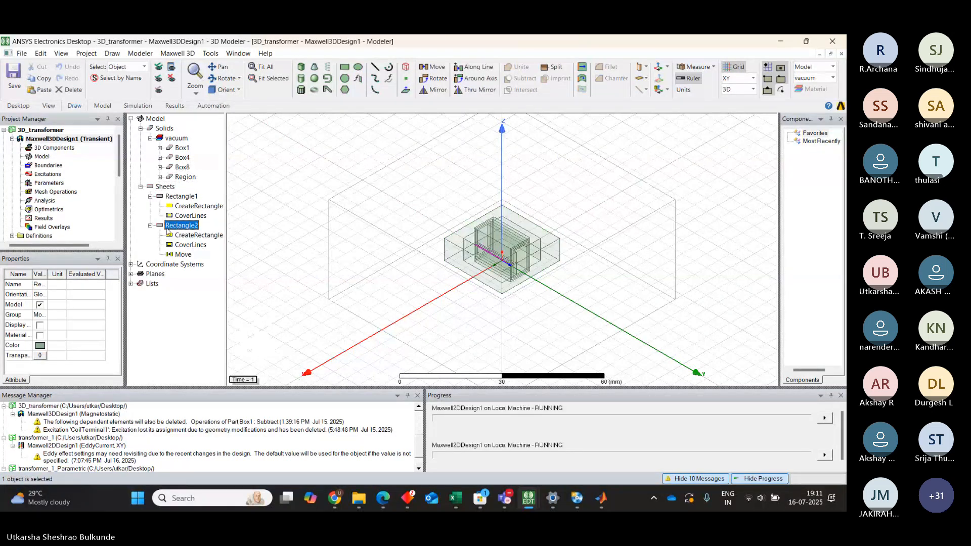
left_click(150, 197)
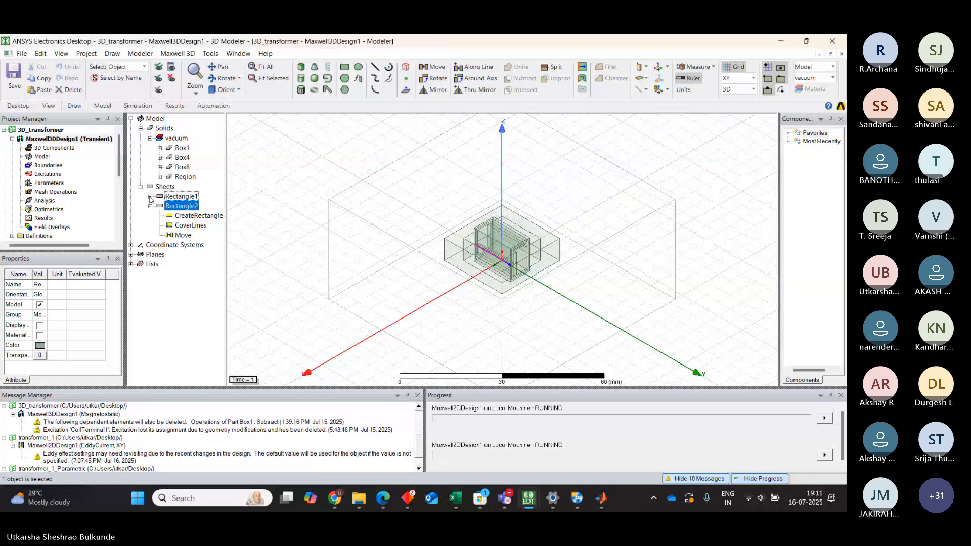
left_click(150, 206)
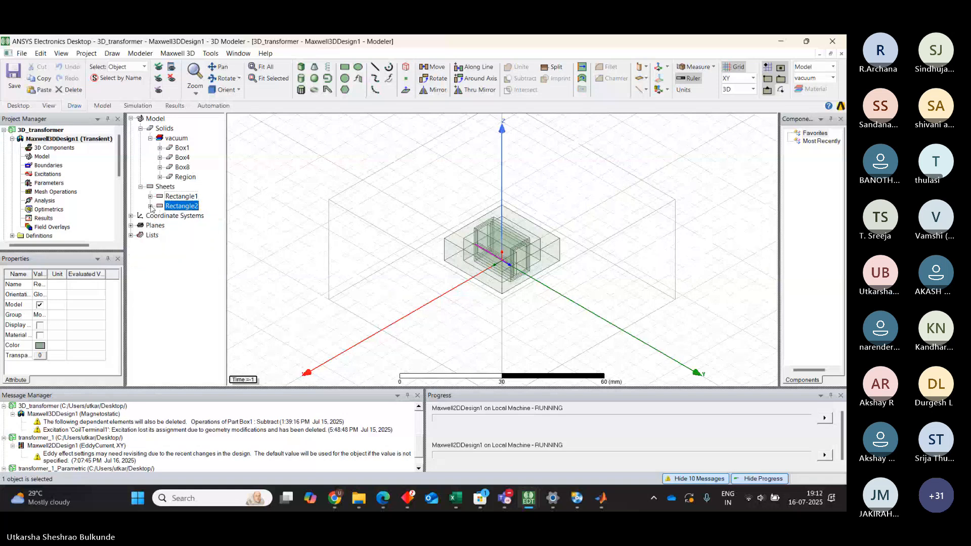
- Highlight Box1 in the model, review its modelling operations in the tree and collapse them again
left_click(180, 148)
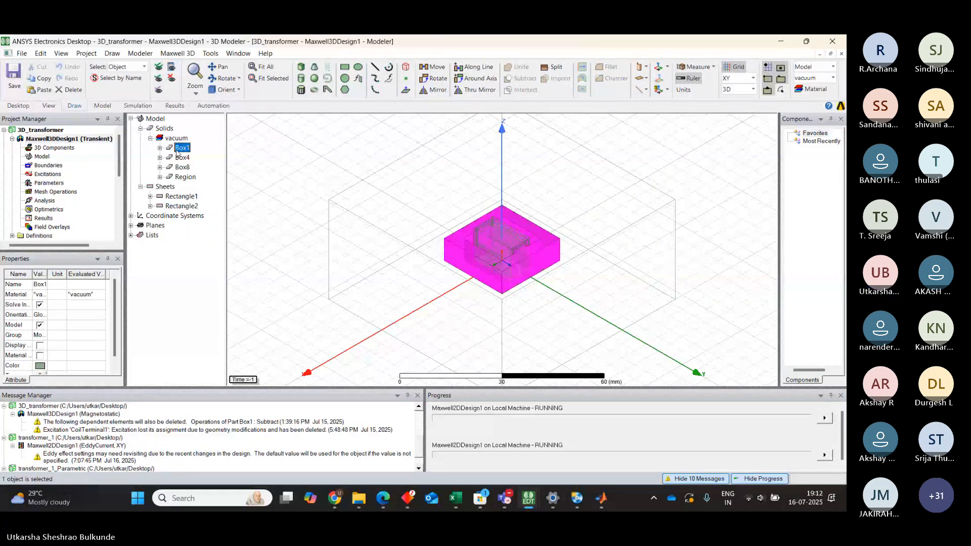
right_click(178, 151)
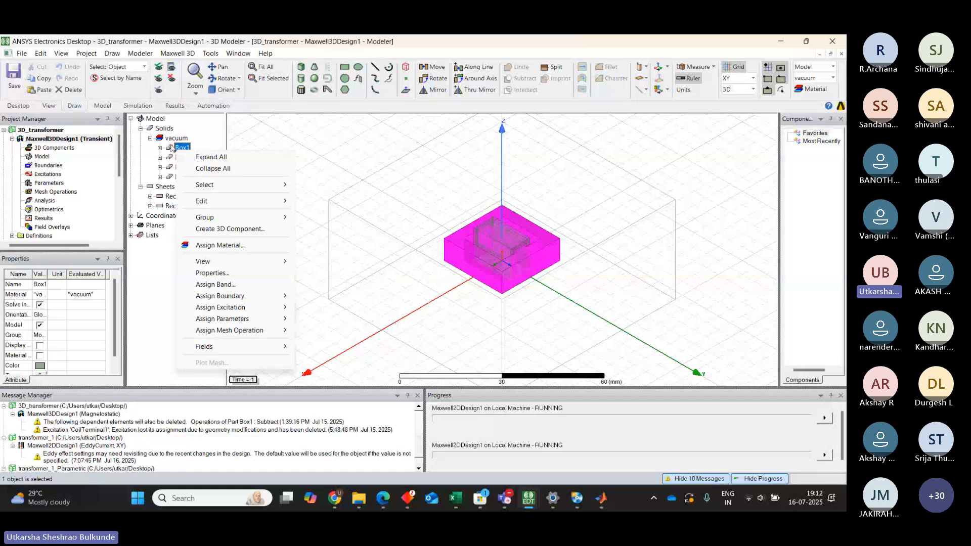
left_click(268, 125)
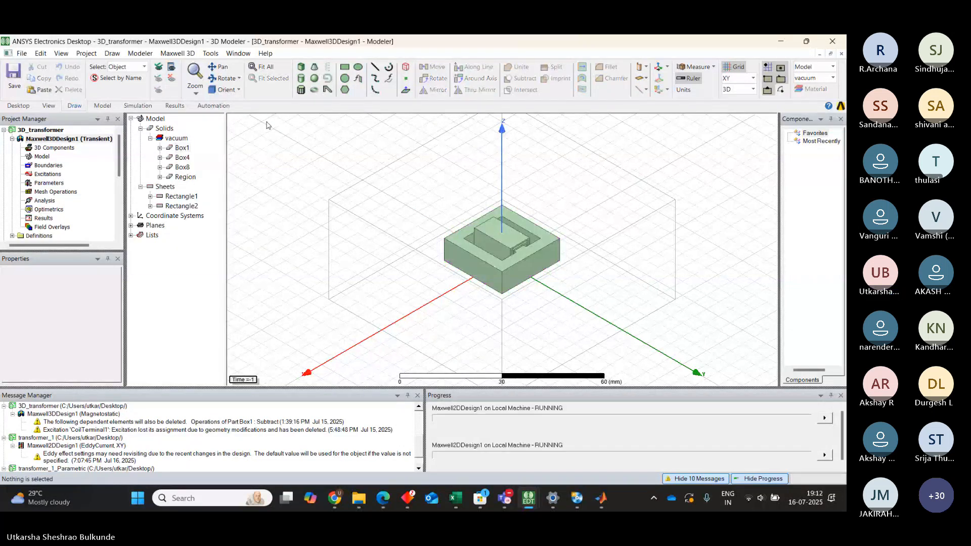
left_click(159, 148)
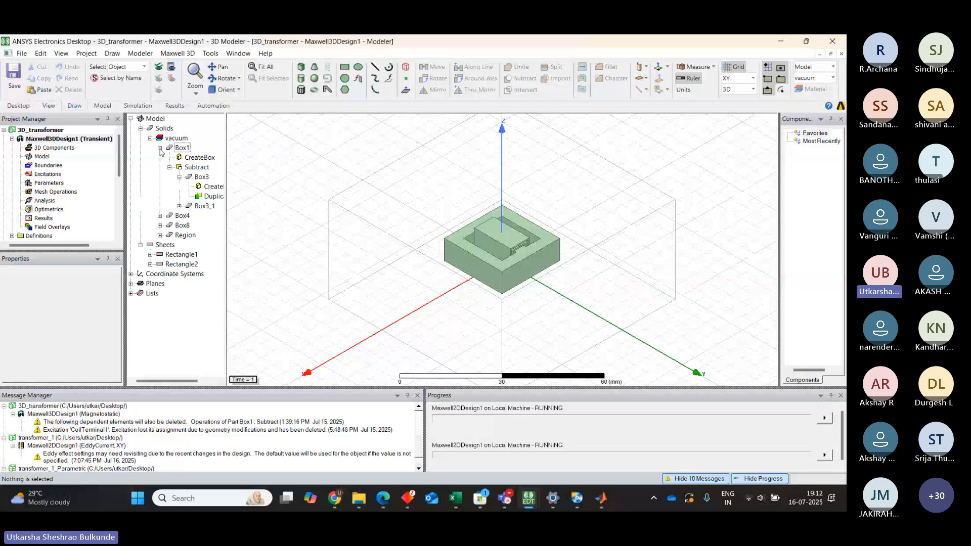
left_click(159, 148)
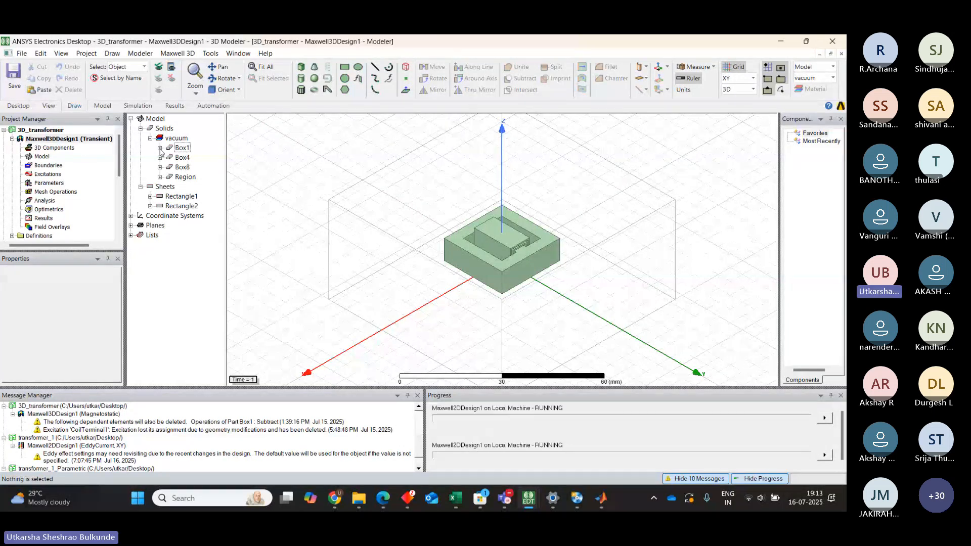
- Highlight Box1 and Box4 in turn, expand Box4 and check the position and sizes of its CreateBox operation
left_click(182, 149)
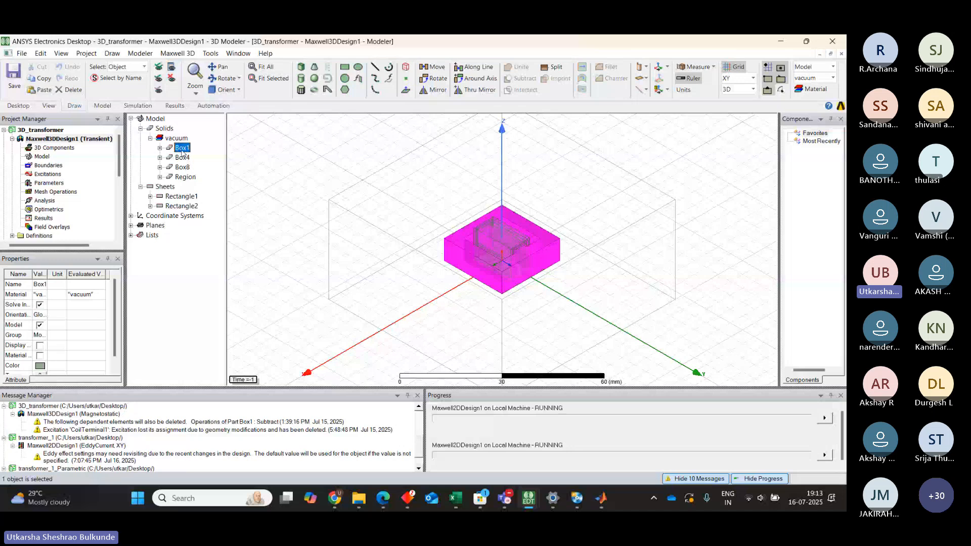
left_click(182, 157)
right_click(186, 160)
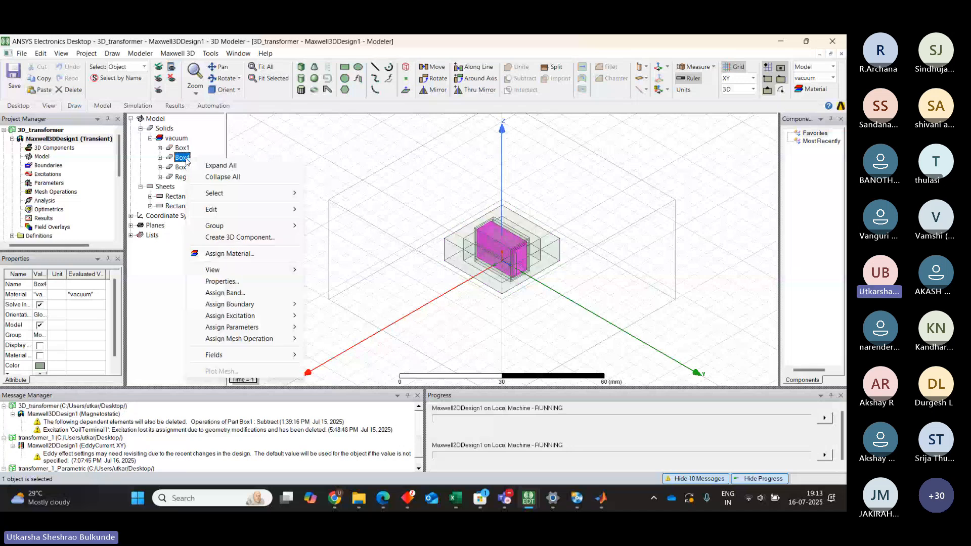
mouse_move(252, 326)
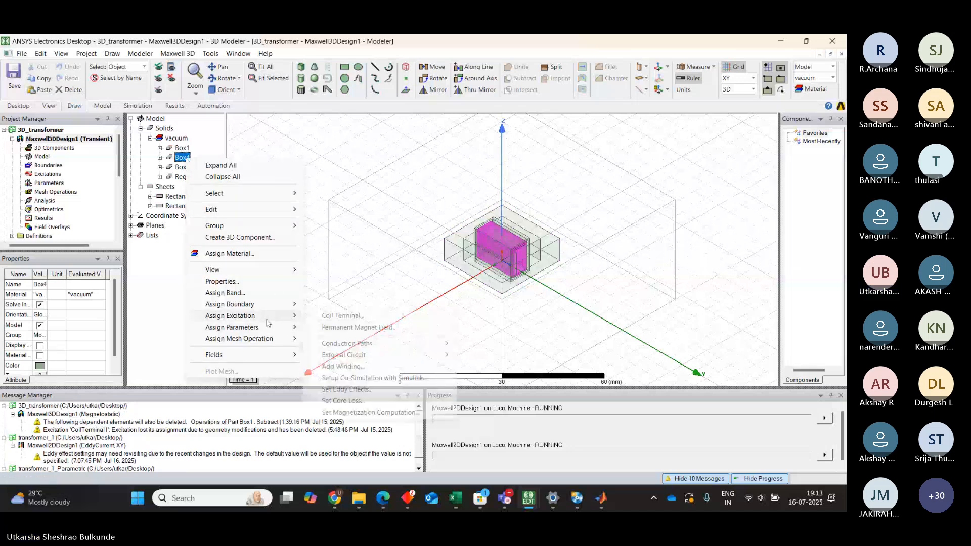
left_click(220, 166)
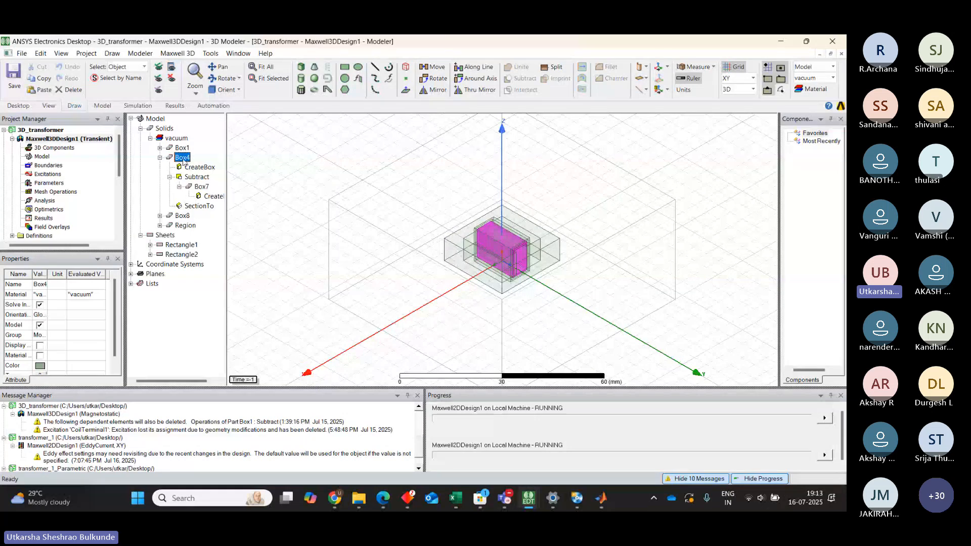
double_click(194, 168)
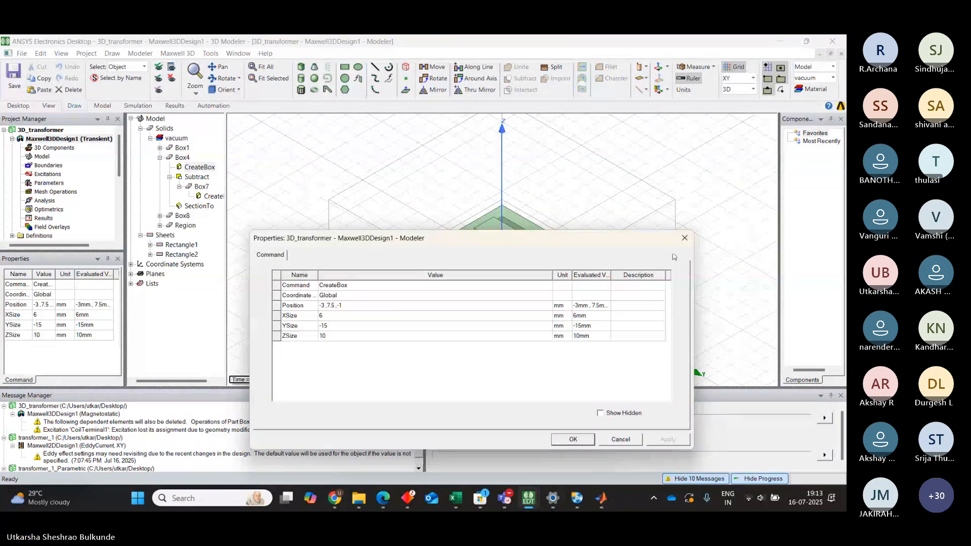
left_click(685, 238)
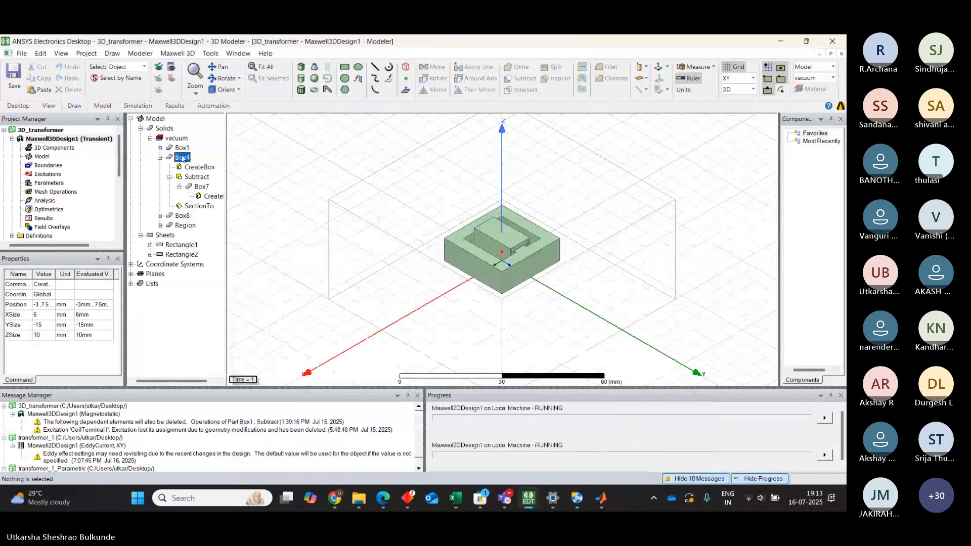
- Assign the library material copper to Box4 and apply the change
left_click(182, 158)
double_click(183, 157)
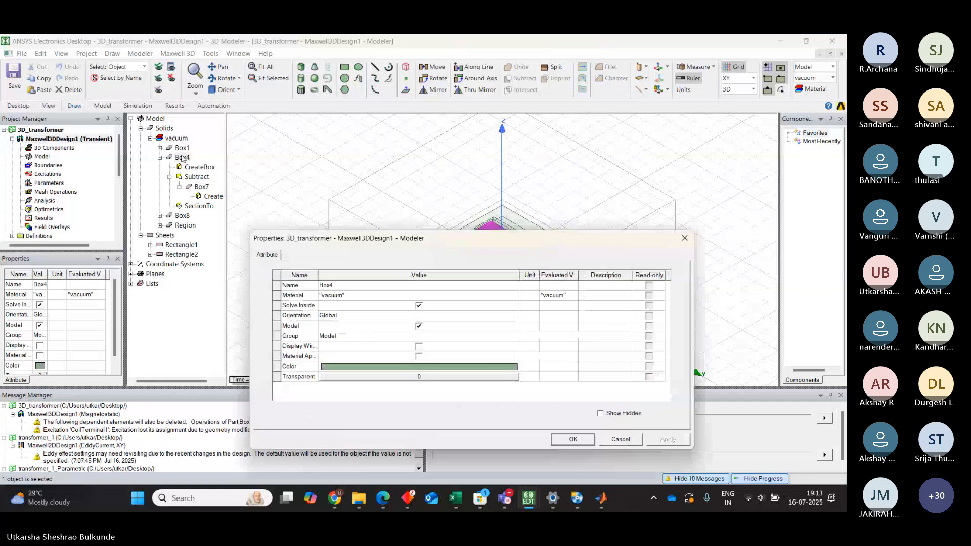
left_click(353, 298)
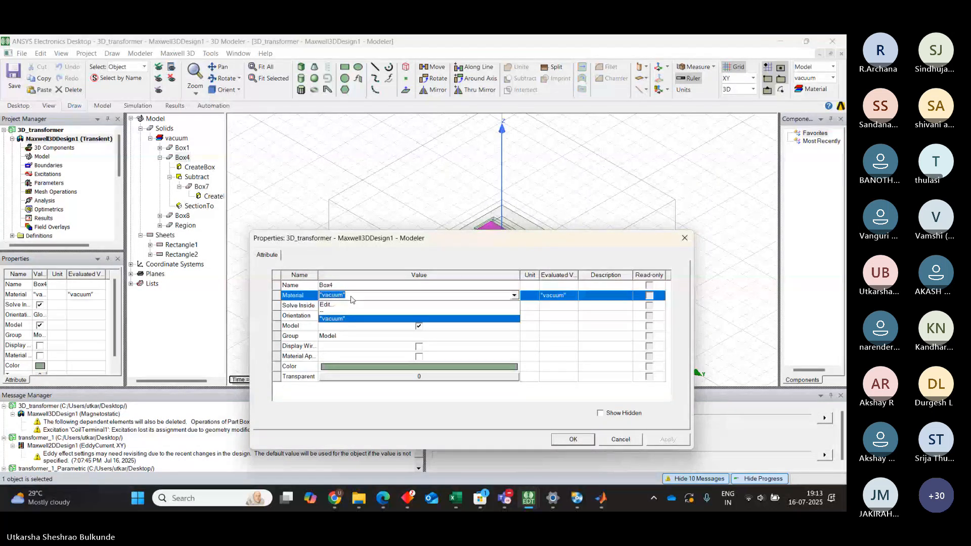
left_click(332, 304)
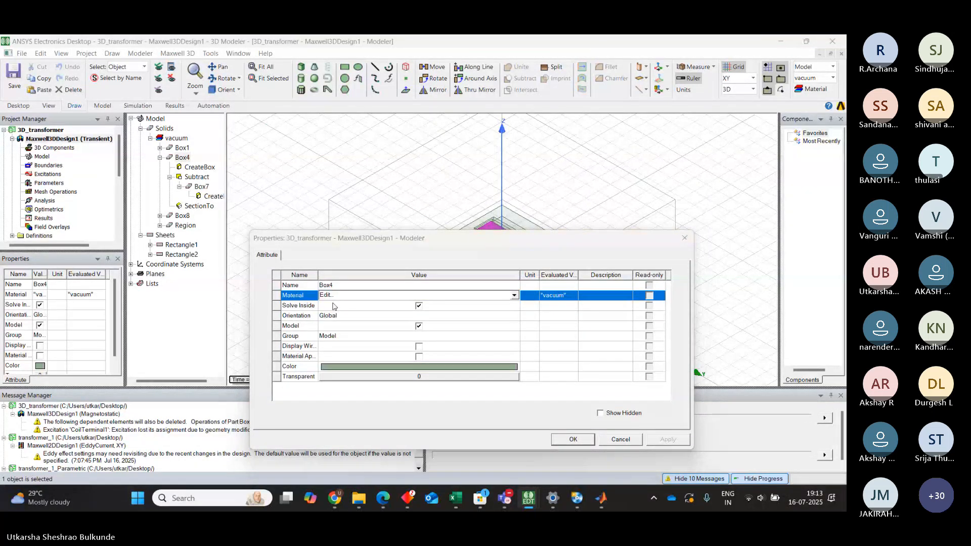
type("C")
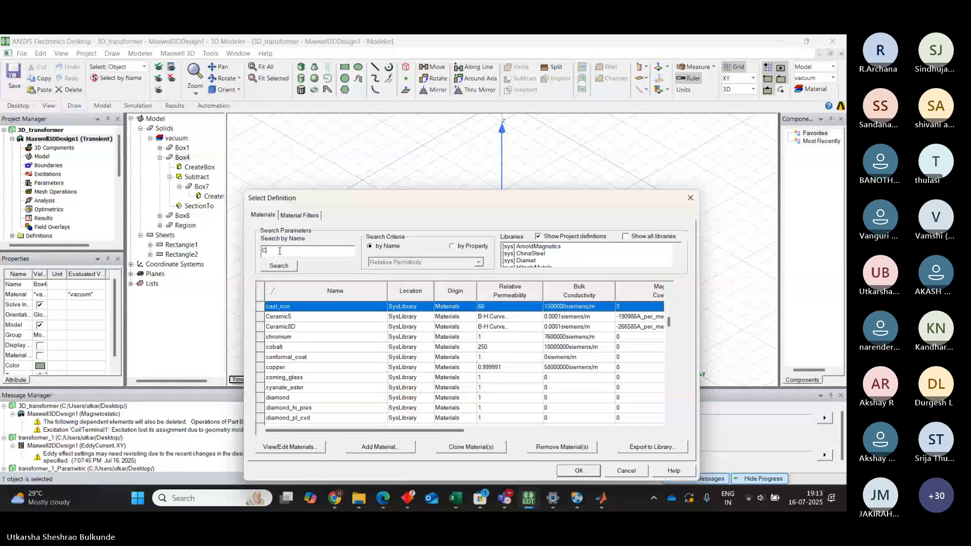
type("OPPW")
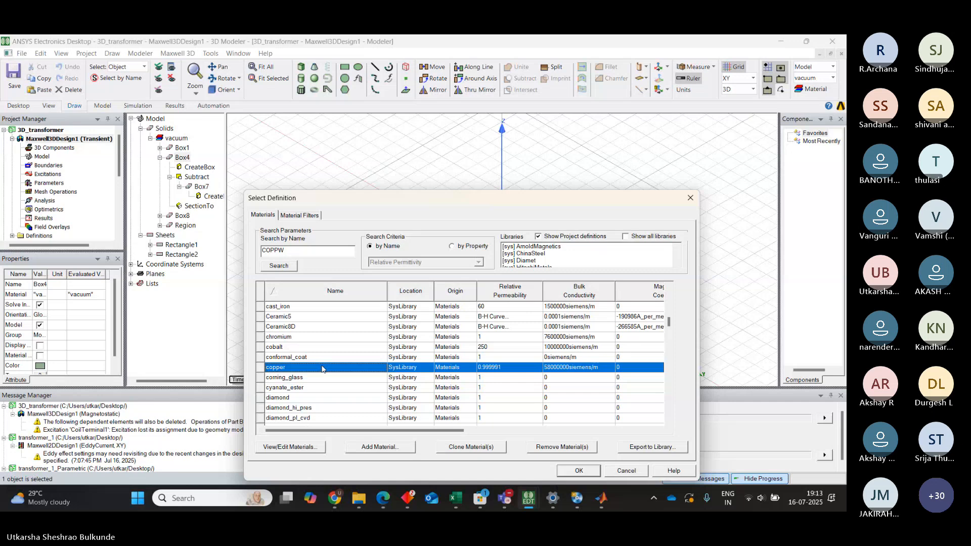
left_click(575, 470)
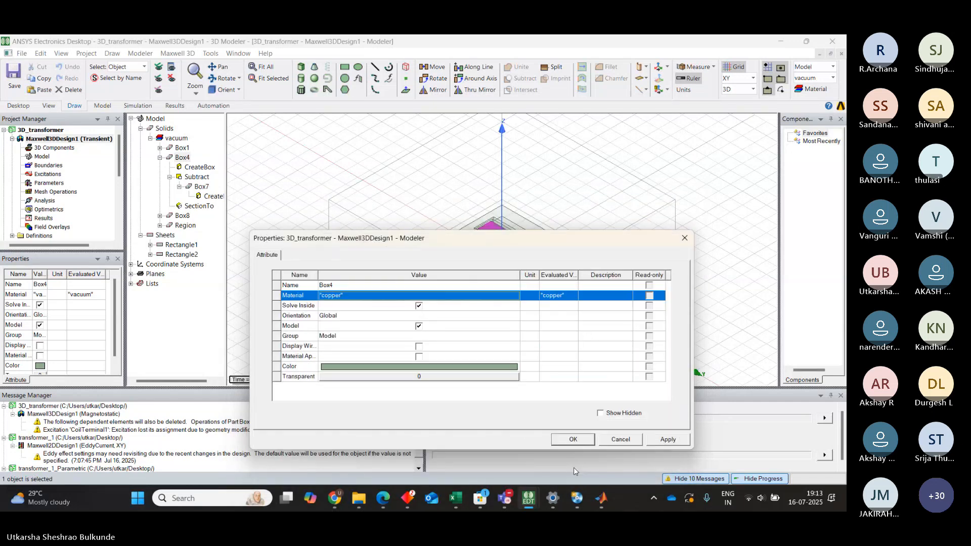
left_click(678, 440)
left_click(568, 439)
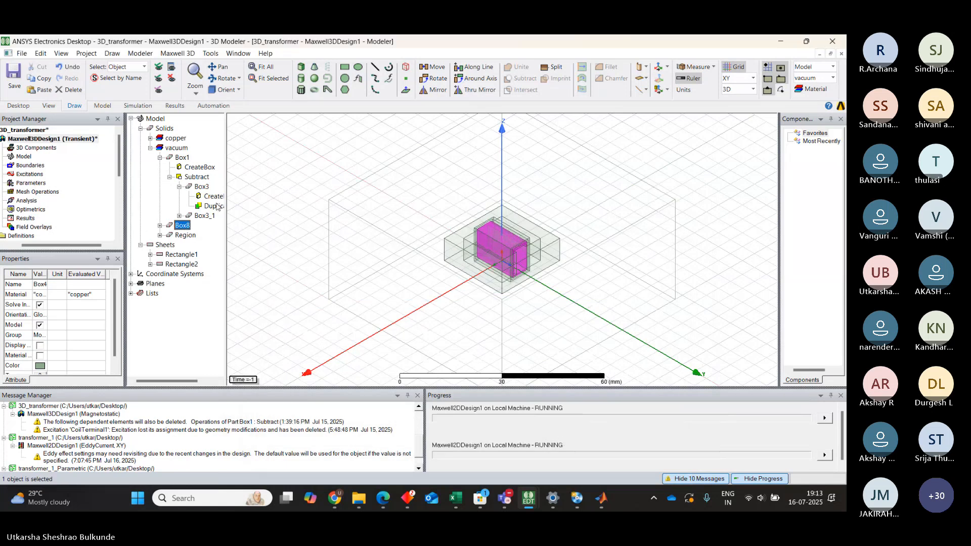
- Collapse Box1, expand Box8 and check the position and sizes of its CreateBox operation
left_click(159, 157)
left_click(180, 157)
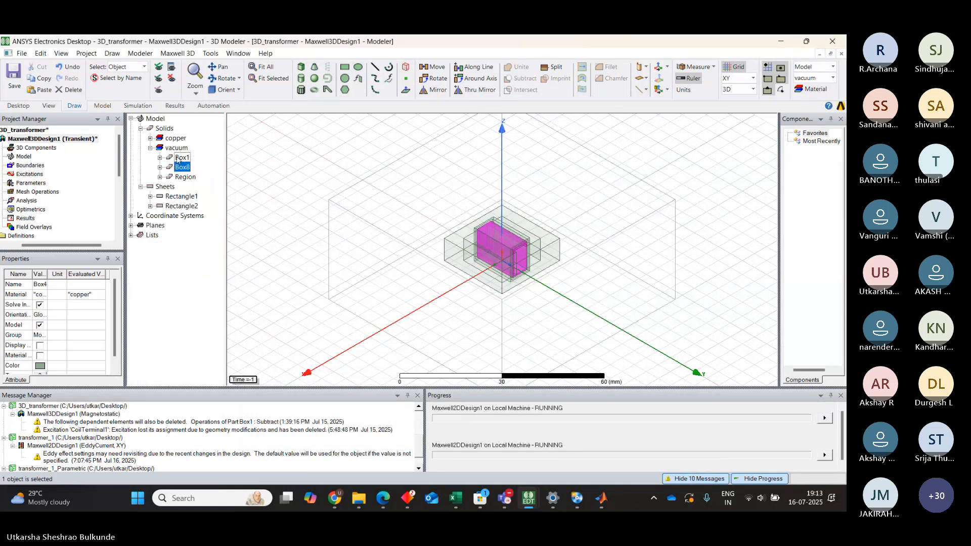
left_click(182, 167)
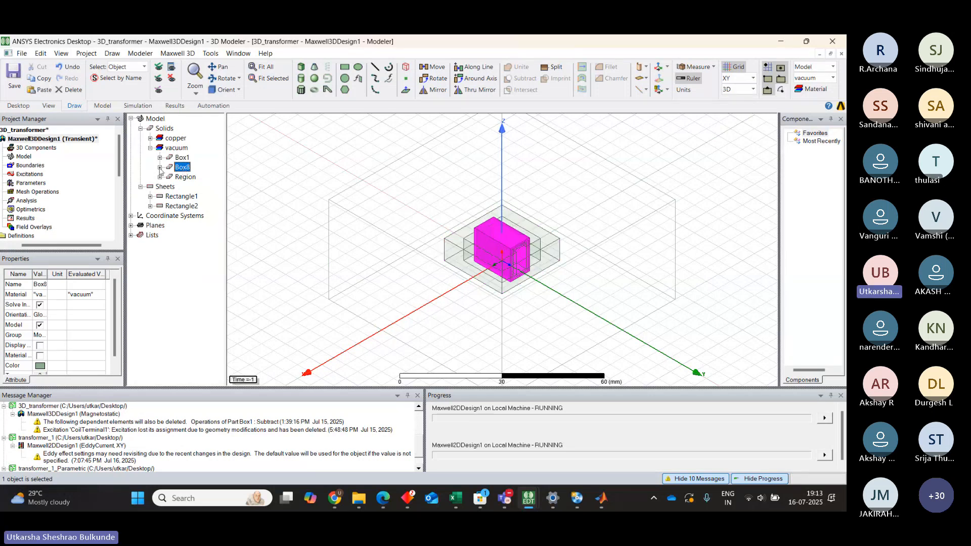
left_click(160, 167)
left_click(205, 178)
double_click(205, 178)
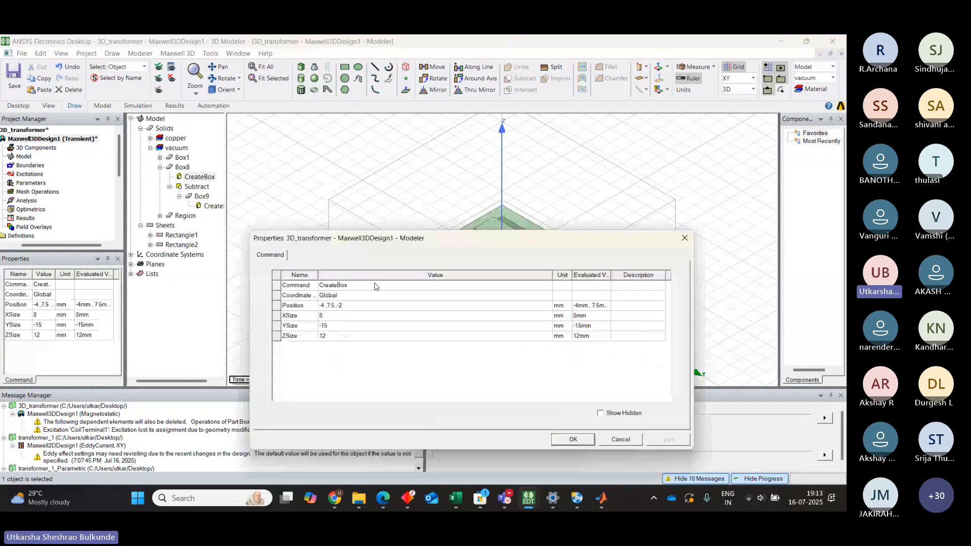
left_click(685, 238)
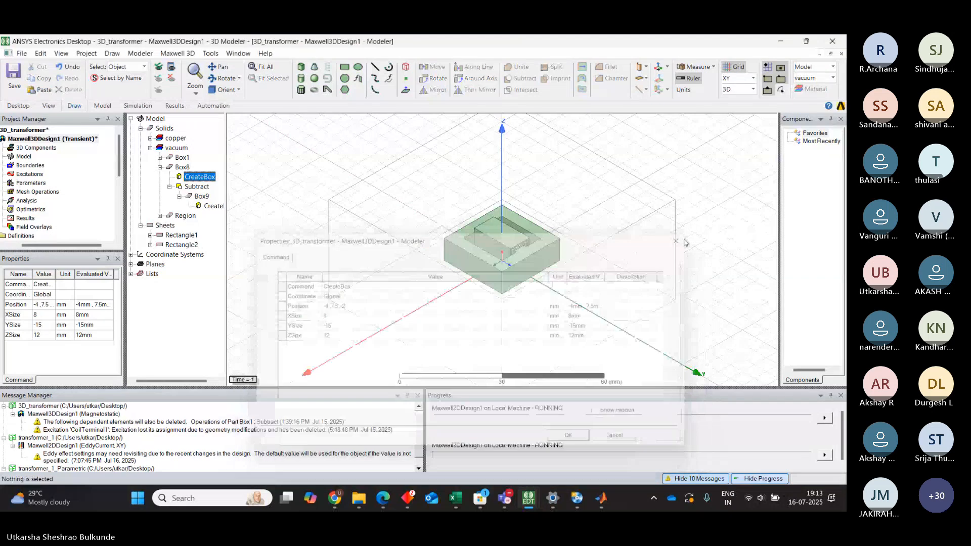
- Set the material of Box8 to copper and apply the change
double_click(182, 167)
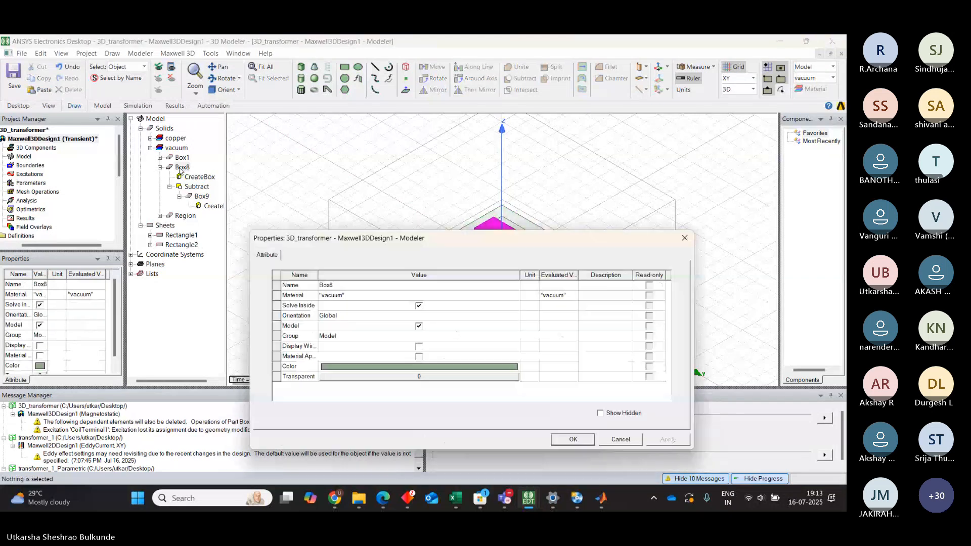
left_click(357, 296)
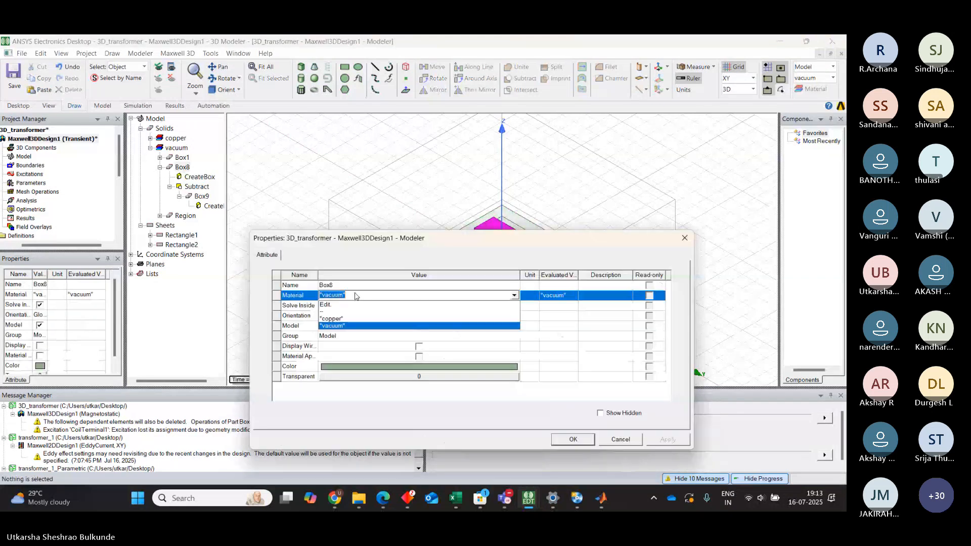
left_click(333, 319)
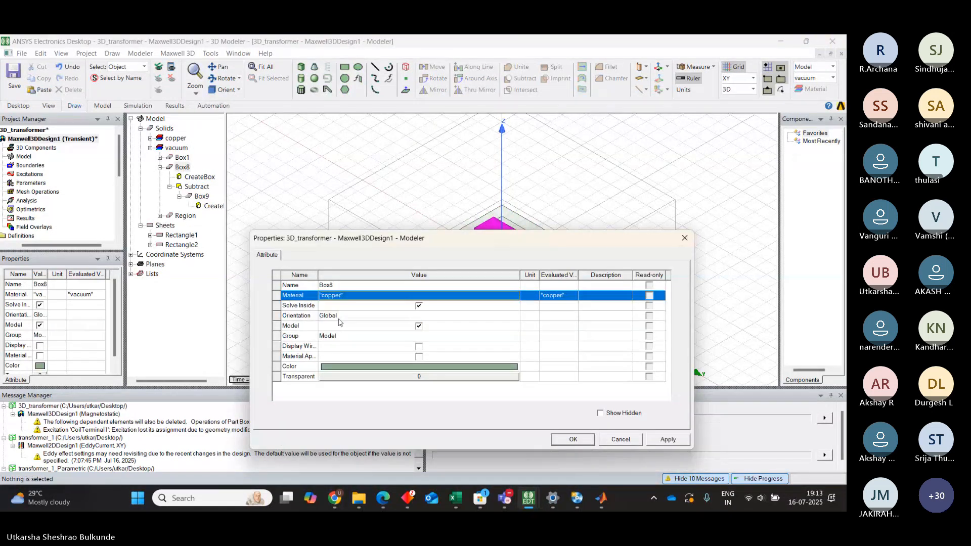
left_click(667, 440)
left_click(591, 444)
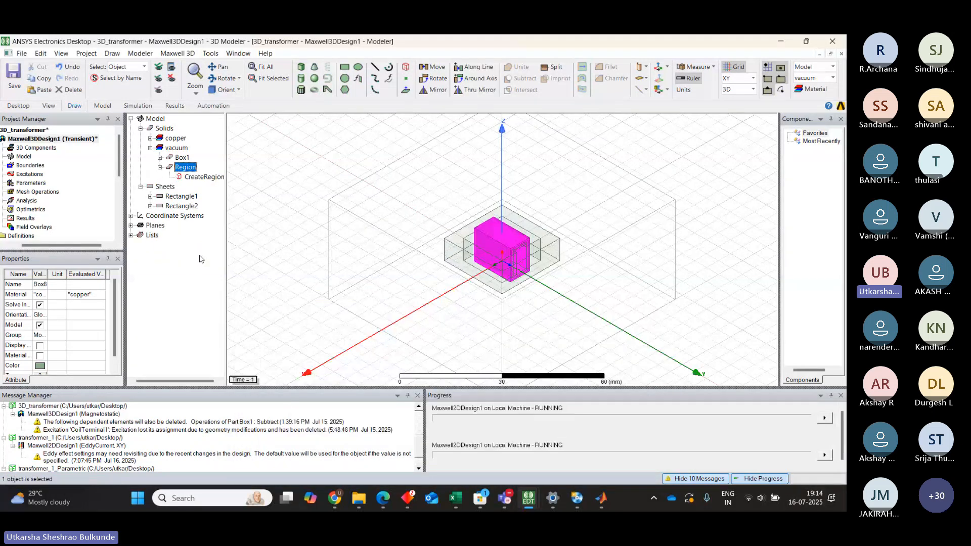
- Open the attributes from the Region entry and search the material library for air as the replacement material
double_click(181, 170)
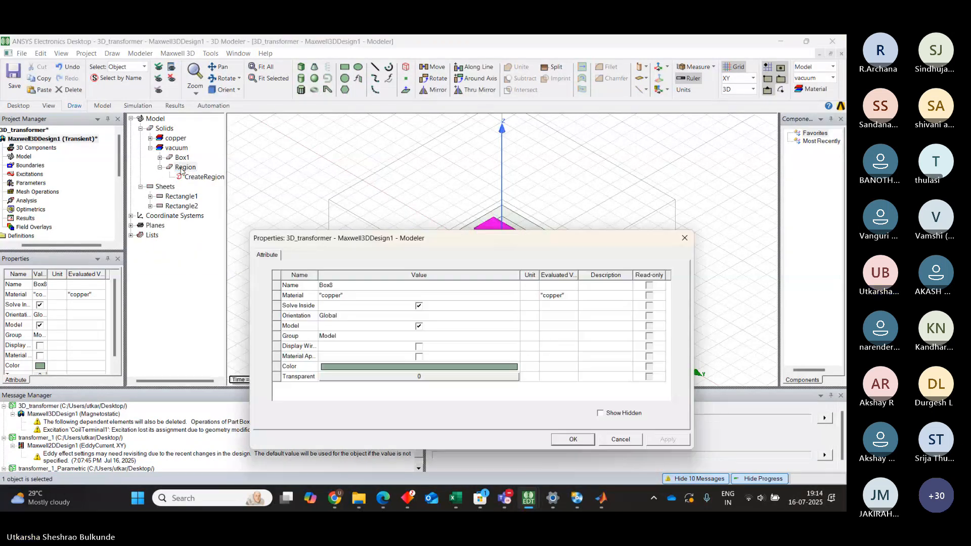
left_click(371, 296)
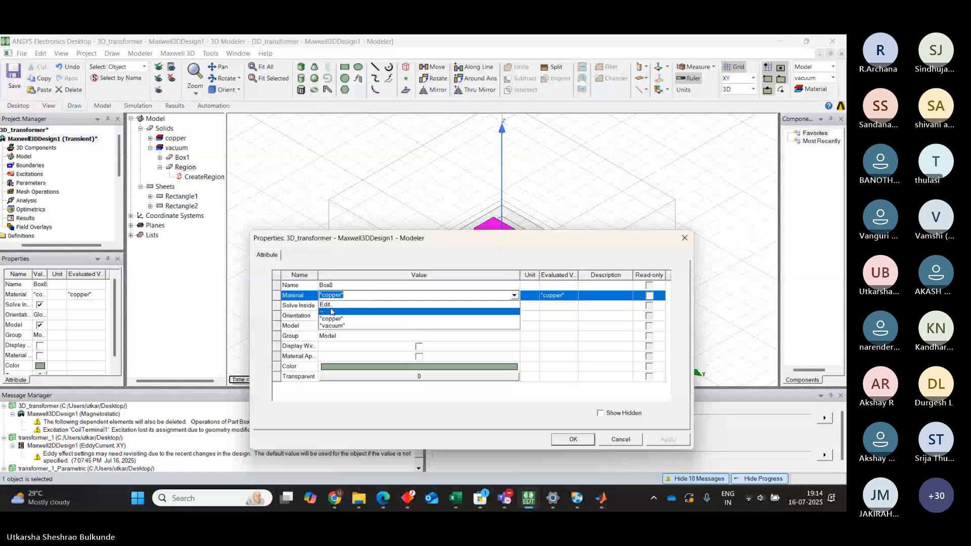
left_click(331, 315)
left_click(401, 298)
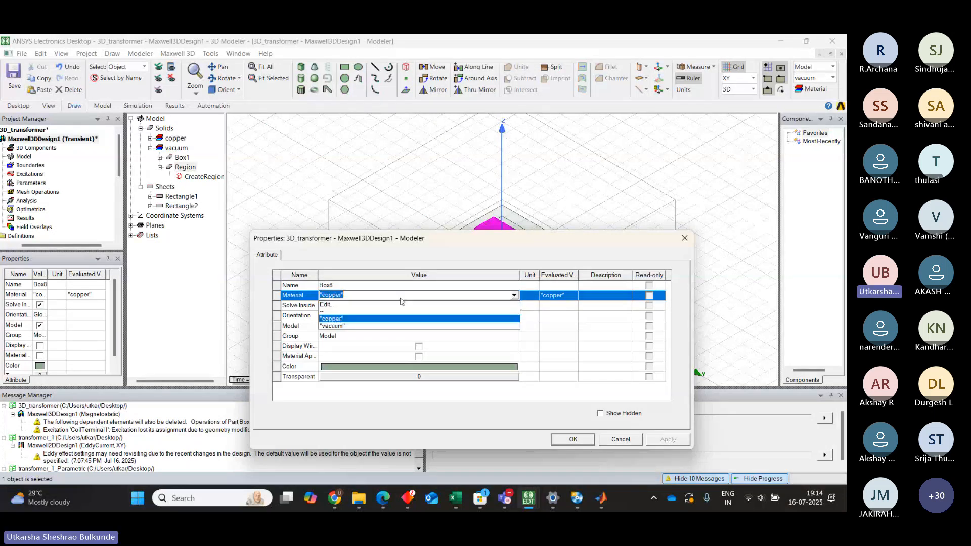
left_click(332, 305)
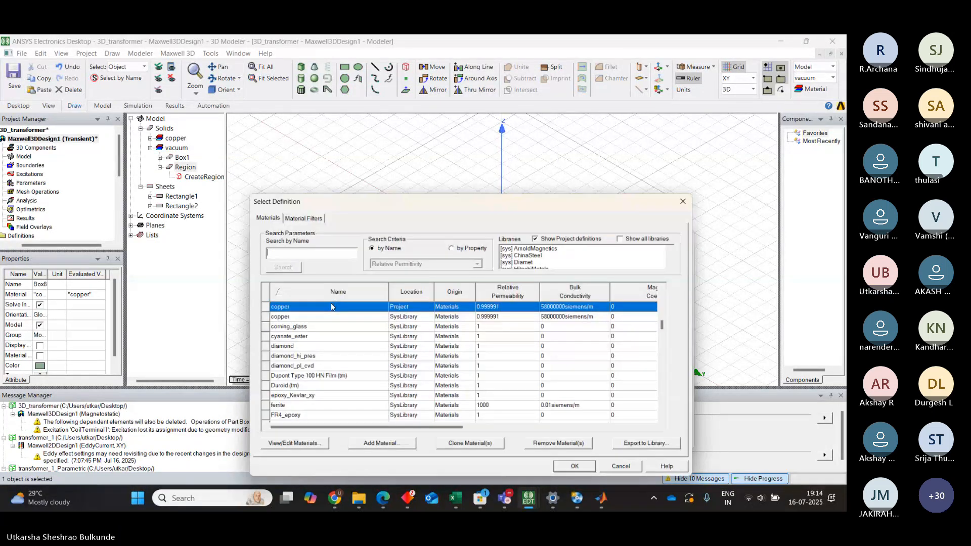
left_click(294, 249)
type("AIR")
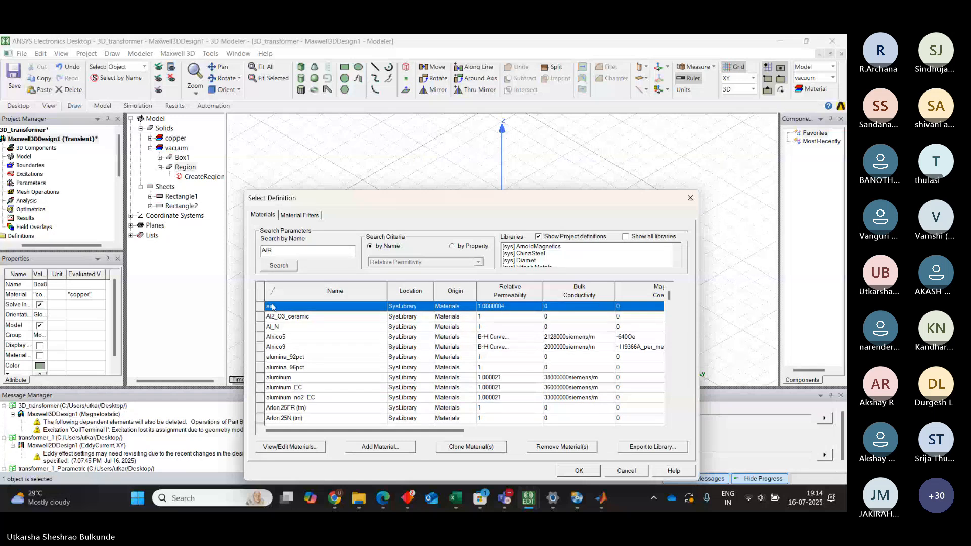
- Set the material of Box8 to air and check its properties
left_click(582, 472)
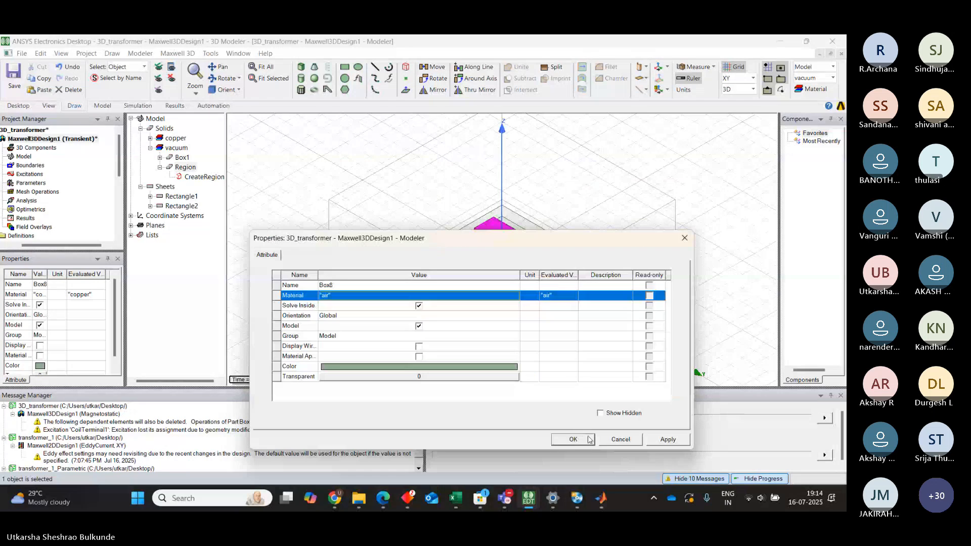
left_click(589, 440)
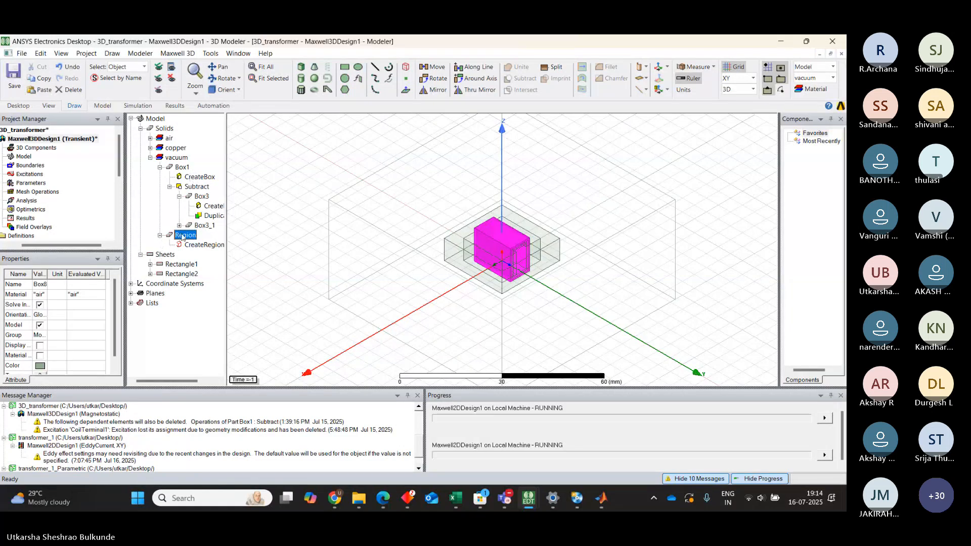
left_click(150, 139)
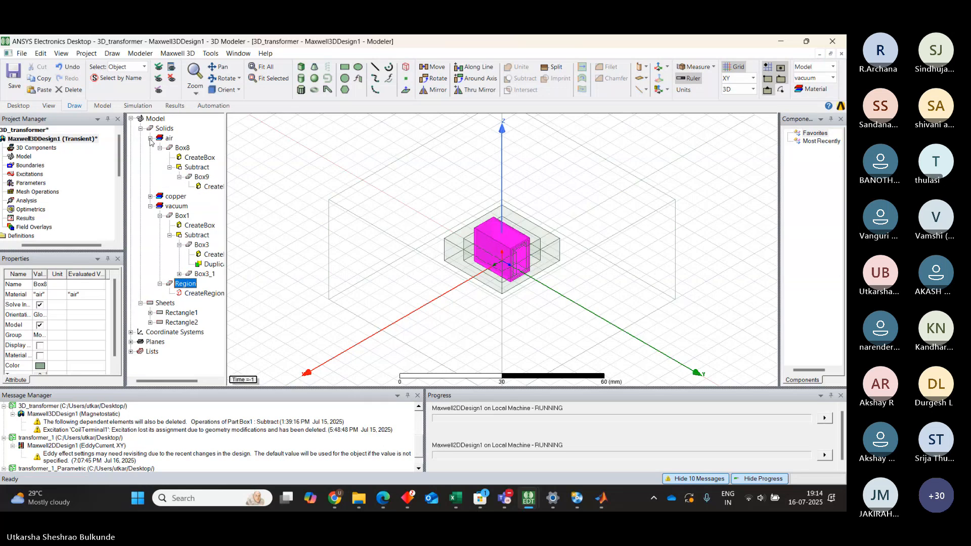
left_click(181, 149)
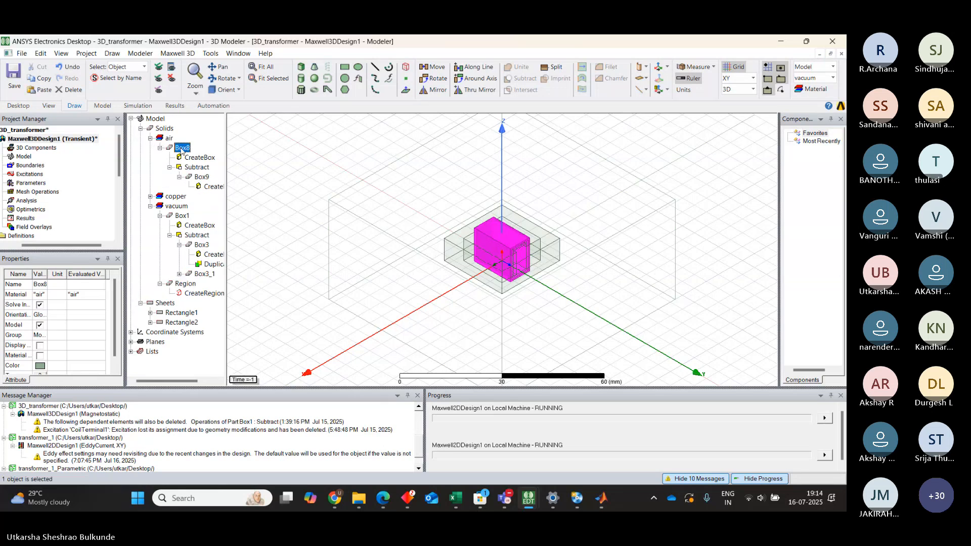
double_click(181, 148)
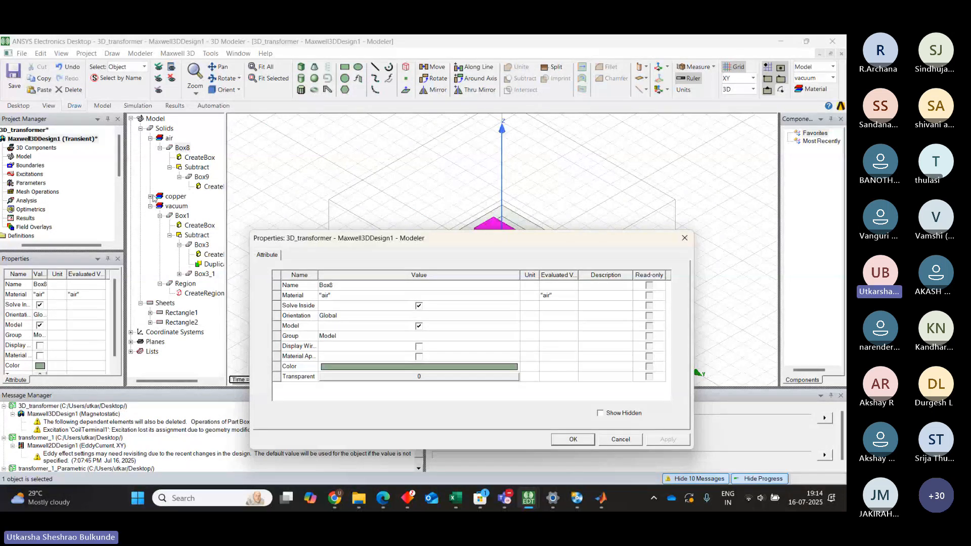
left_click(684, 238)
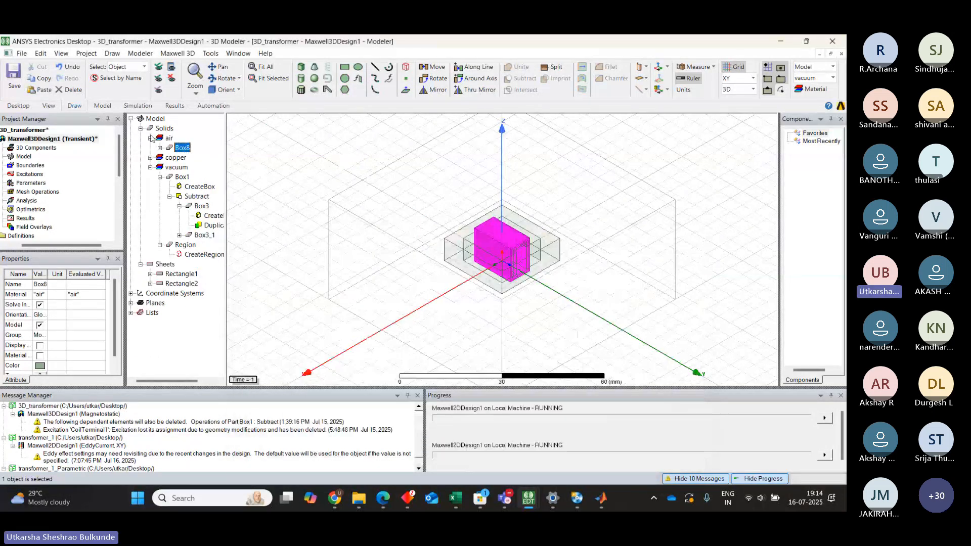
- Set the material of Box8 to copper
double_click(183, 148)
left_click(349, 296)
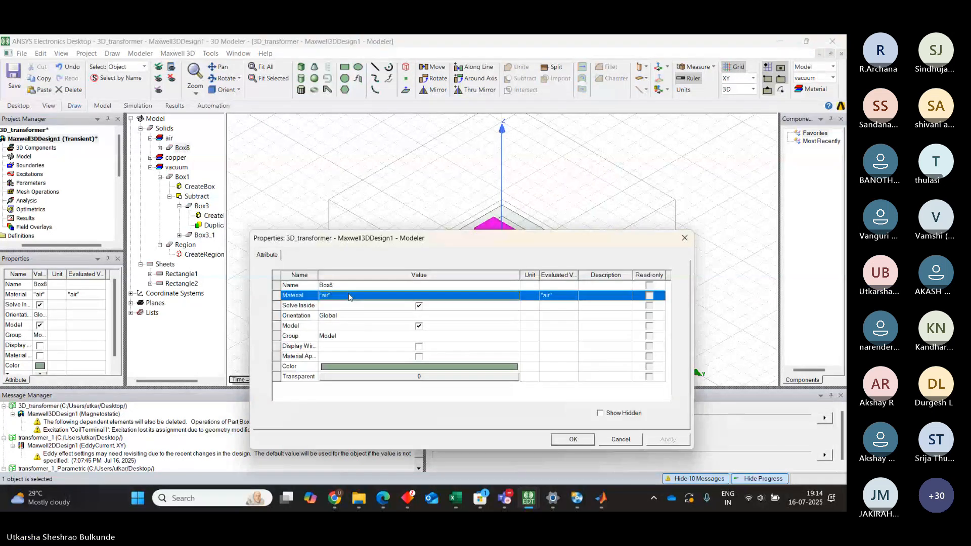
left_click(349, 297)
left_click(332, 326)
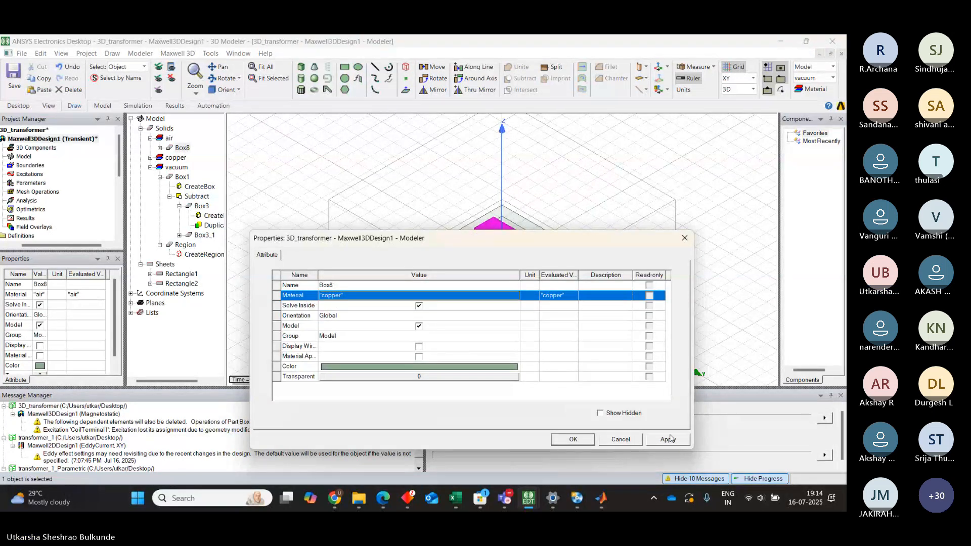
left_click(669, 439)
left_click(573, 439)
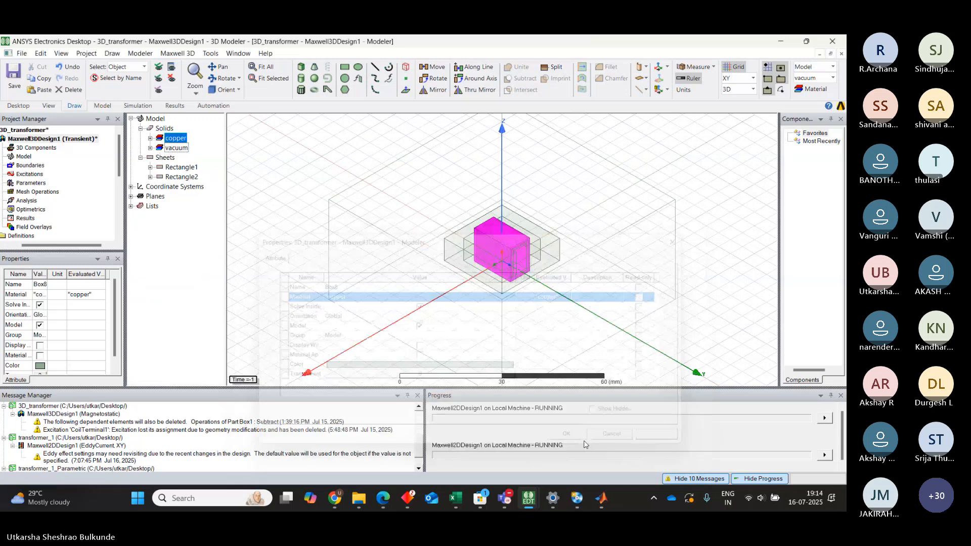
- Change the material of the vacuum object Region to air
left_click(151, 147)
left_click(185, 225)
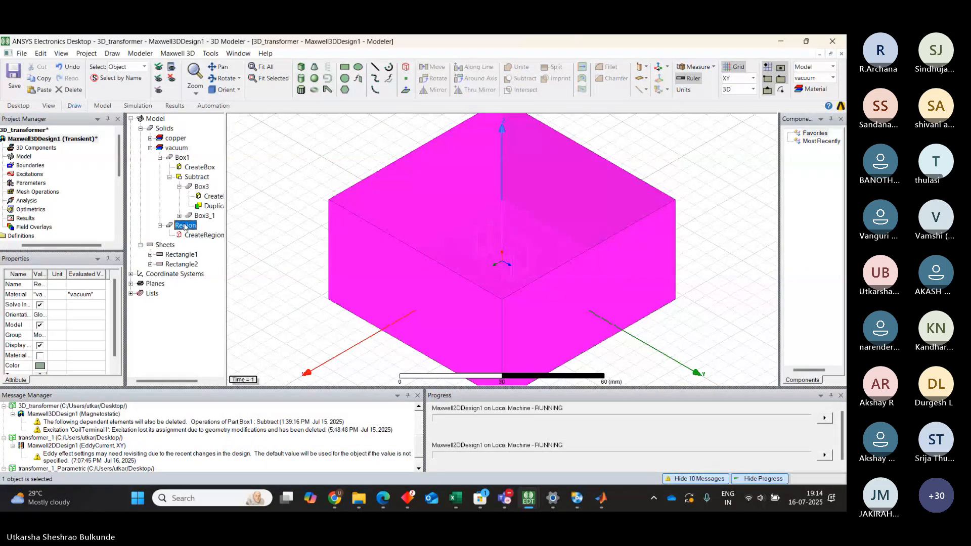
double_click(185, 226)
left_click(357, 295)
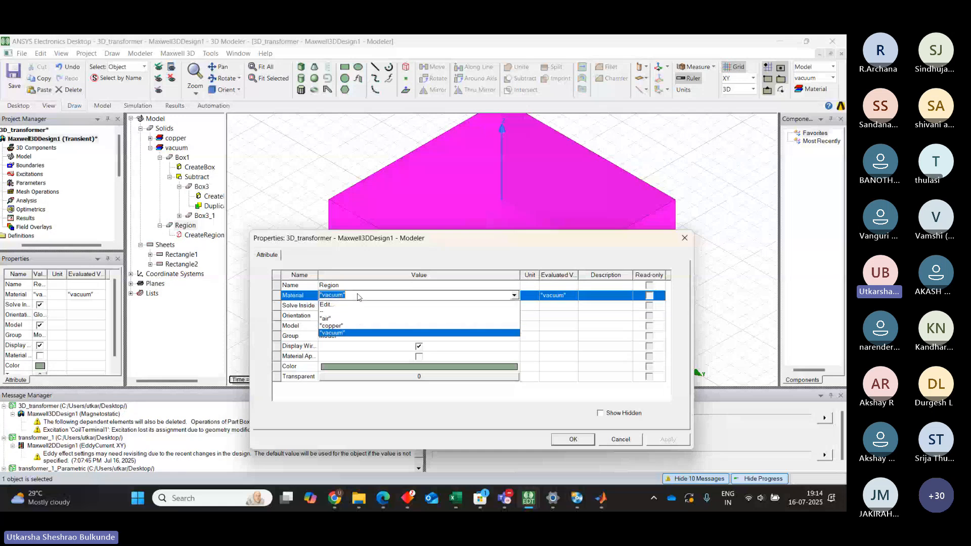
left_click(352, 319)
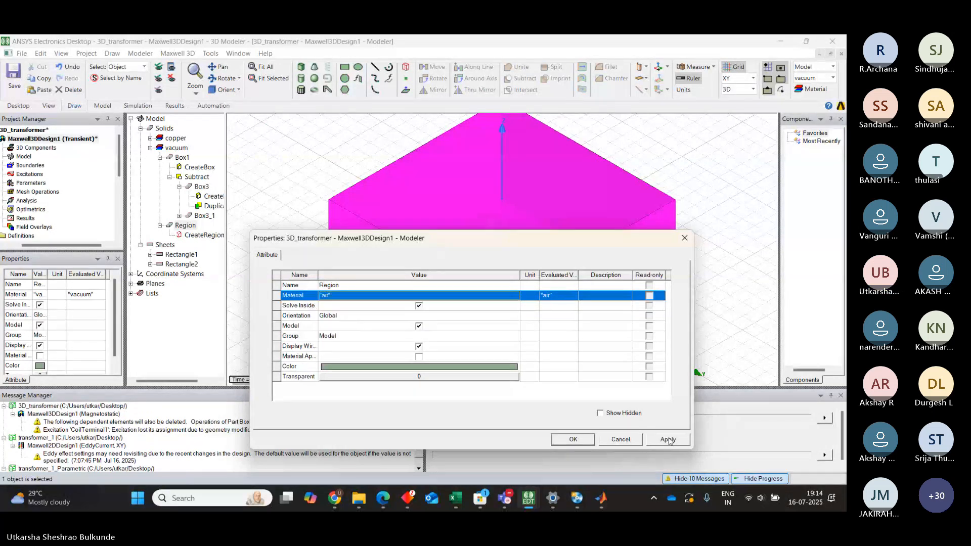
left_click(667, 439)
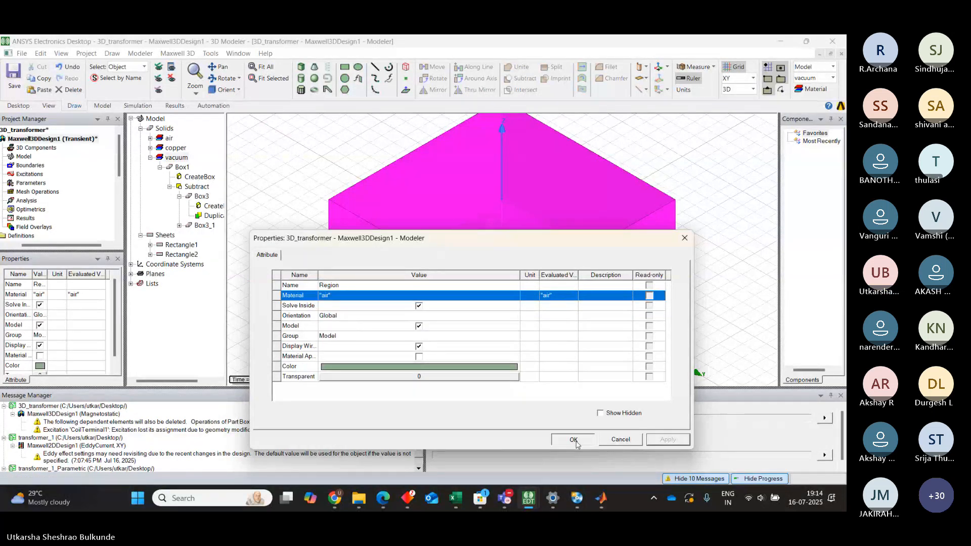
left_click(575, 442)
- Start a new material for Box1 and make its relative permeability nonlinear
double_click(182, 168)
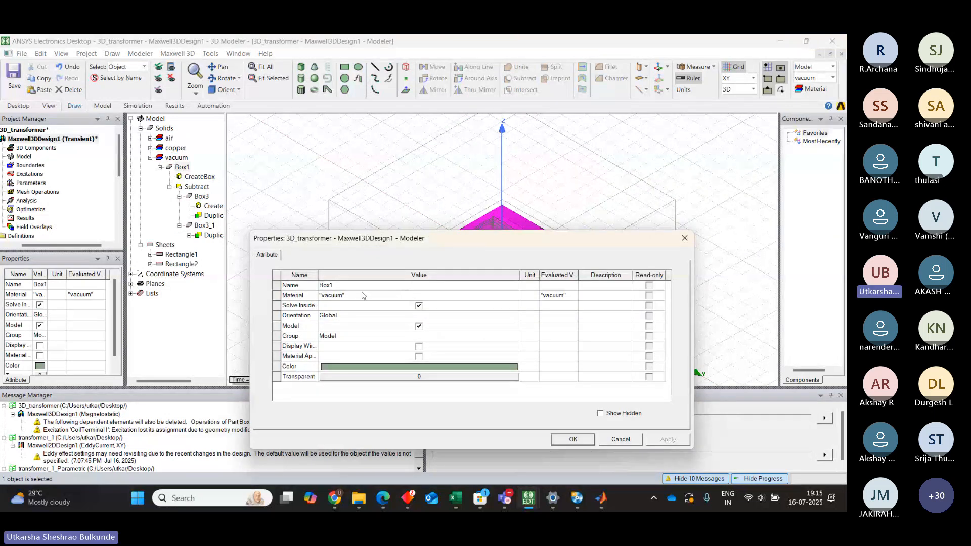
left_click(363, 296)
left_click(408, 295)
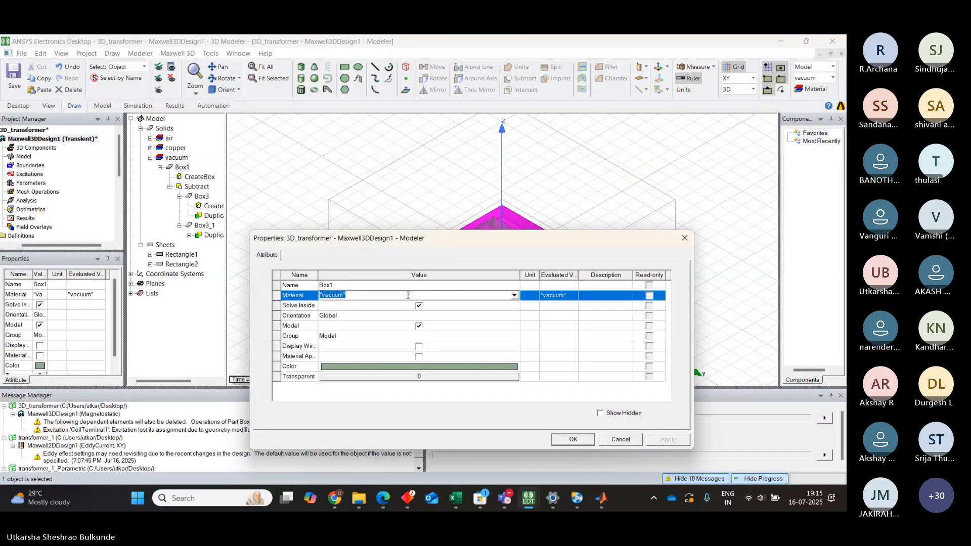
left_click(407, 296)
left_click(514, 296)
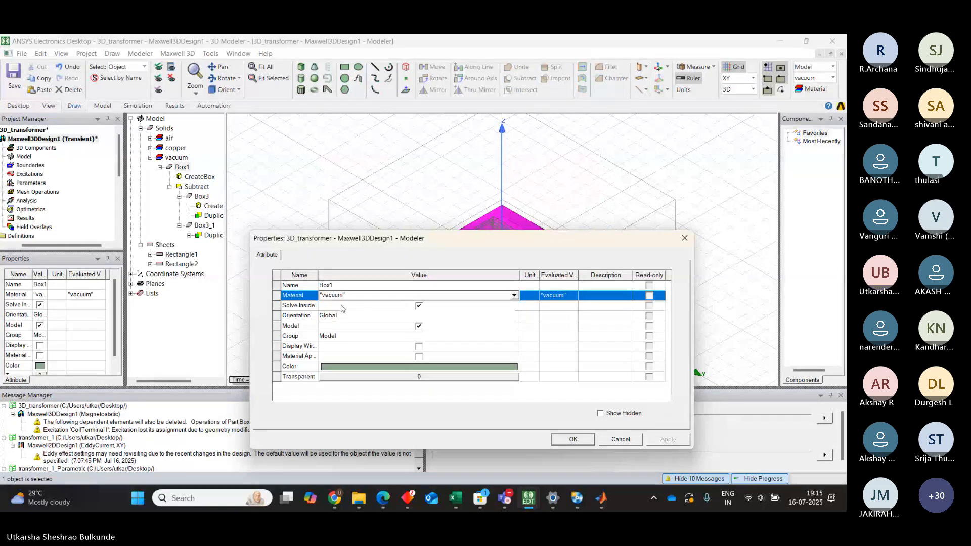
left_click(341, 309)
left_click(374, 448)
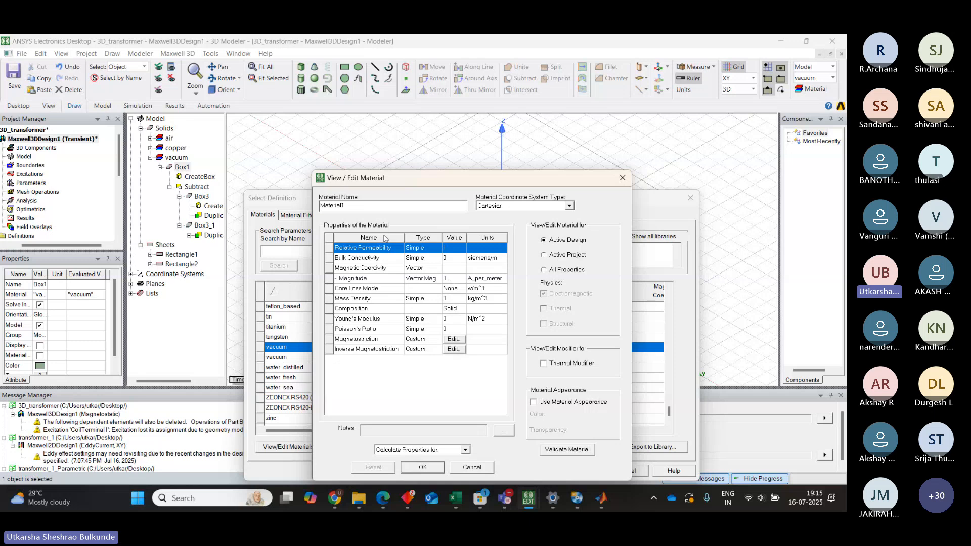
left_click(423, 247)
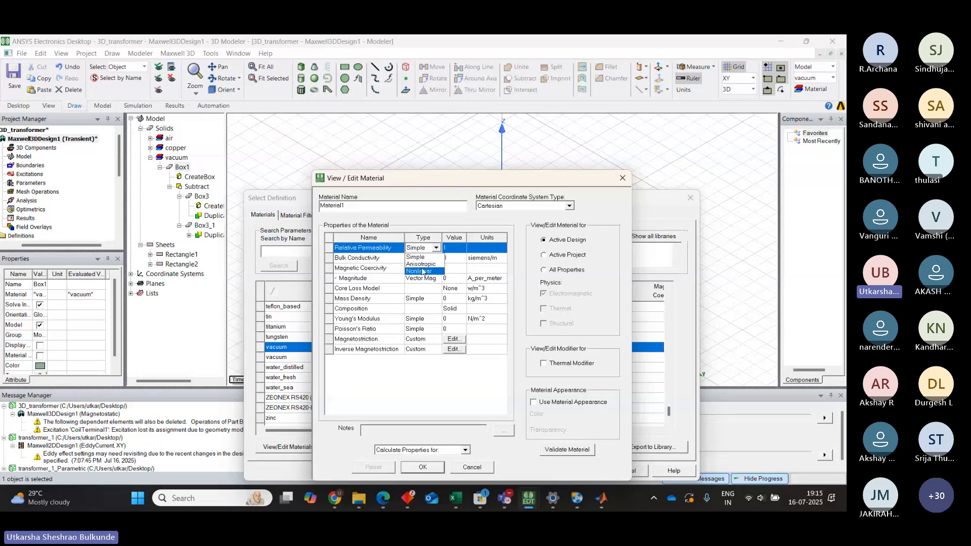
left_click(422, 272)
- Open the new material's BH curve and enter the first point as H -15 A_per_meter and B 0 tesla
left_click(455, 248)
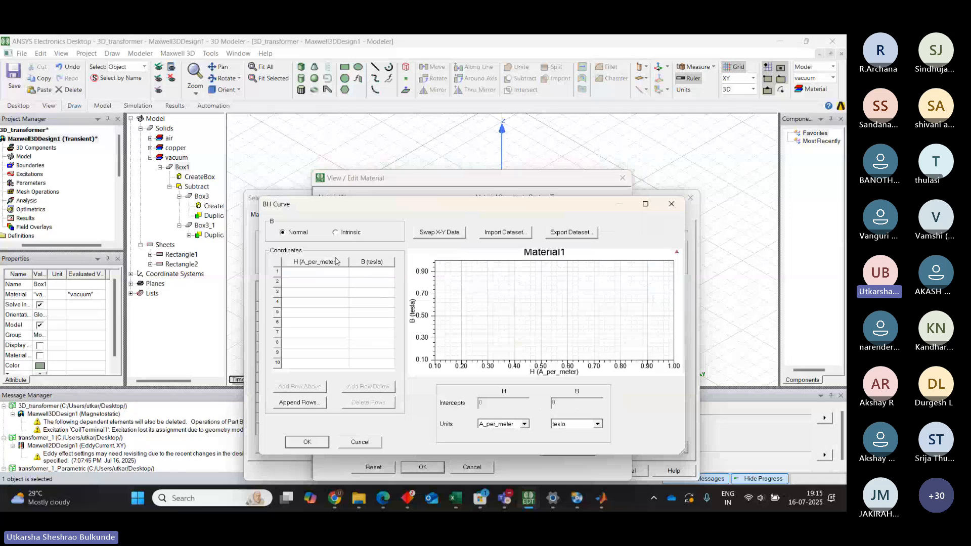
left_click(318, 271)
left_click(319, 271)
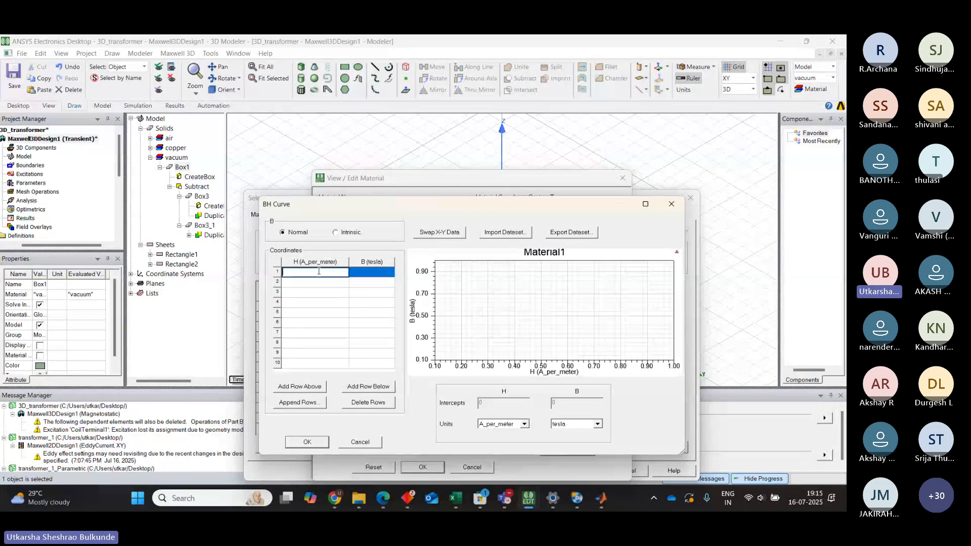
type("-15")
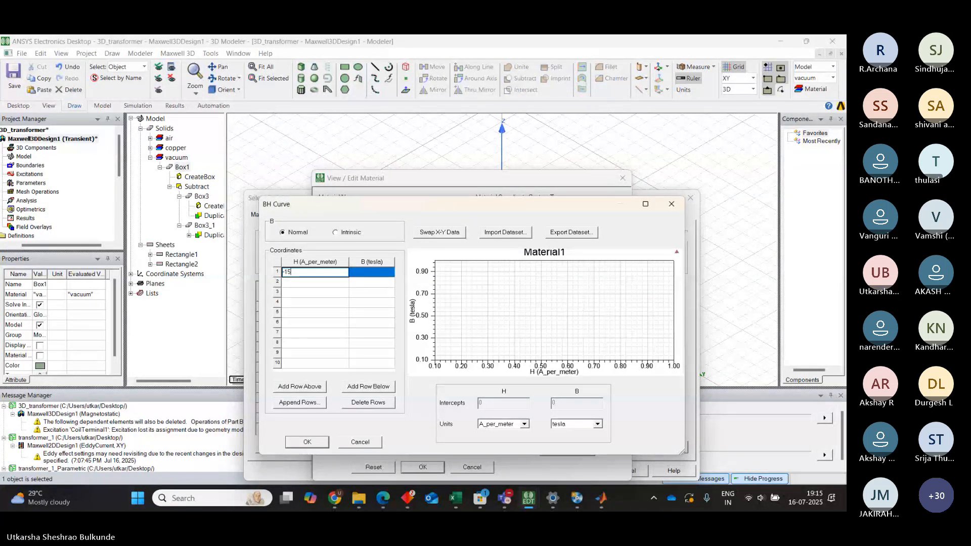
key("Tab")
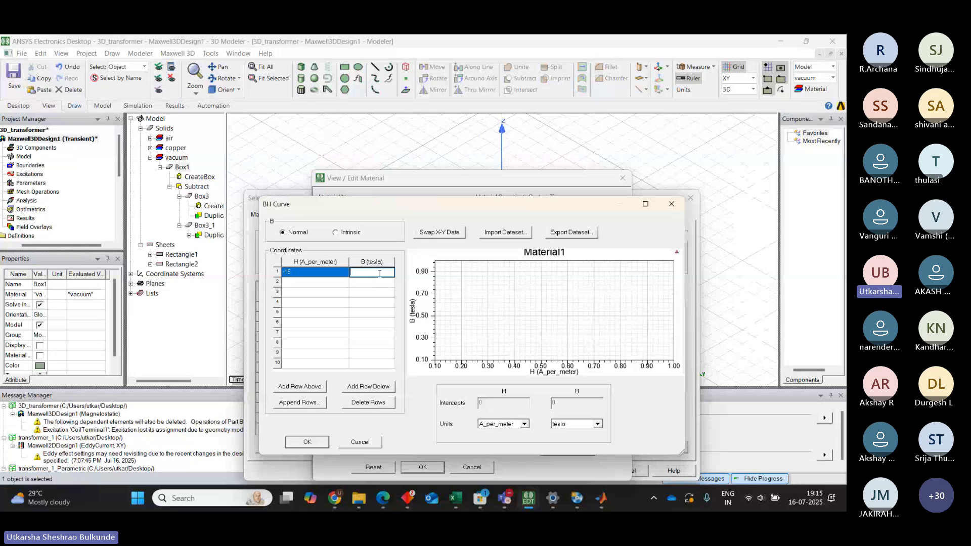
type("0")
- Enter the second BH curve point as H 0 and B 112 tesla
left_click(302, 285)
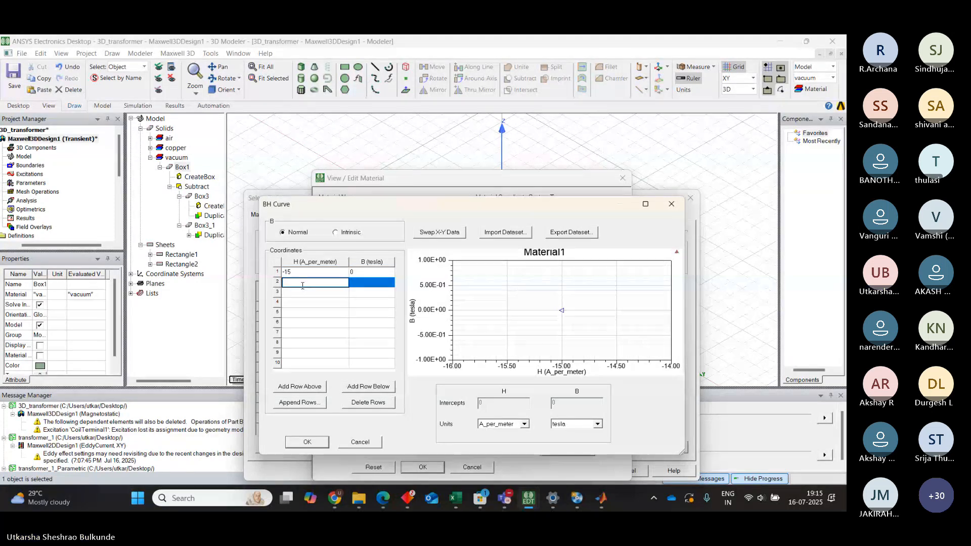
type("0")
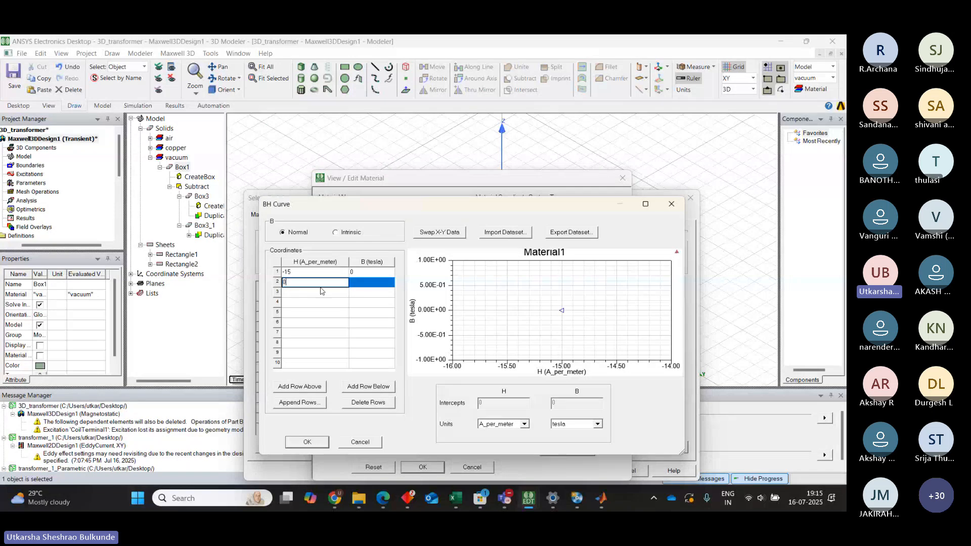
left_click(362, 284)
type("12")
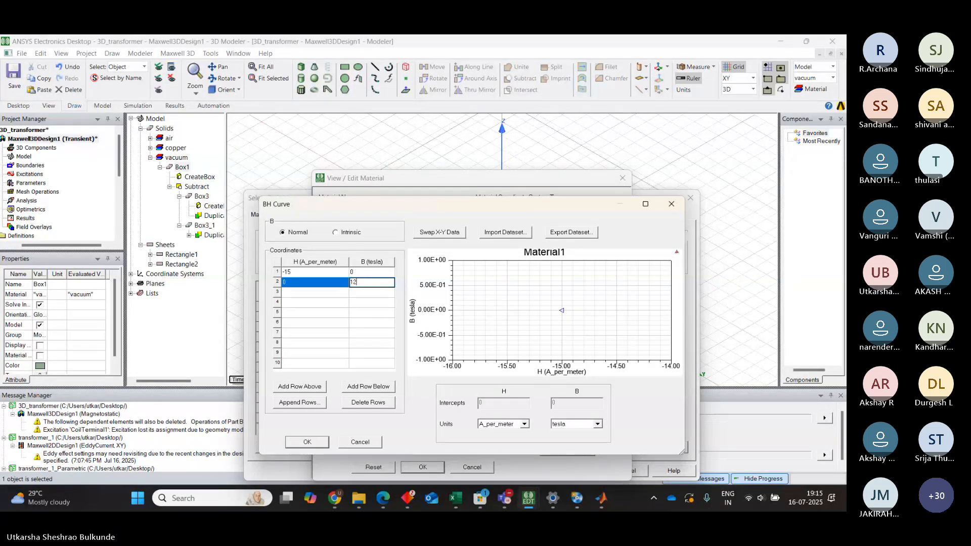
type("5")
key("BackSpace")
key("BackSpace")
type("1")
key("Tab")
- Add the third and fourth BH curve points: H 13 with B 200, and H 25 with B 240
type("13")
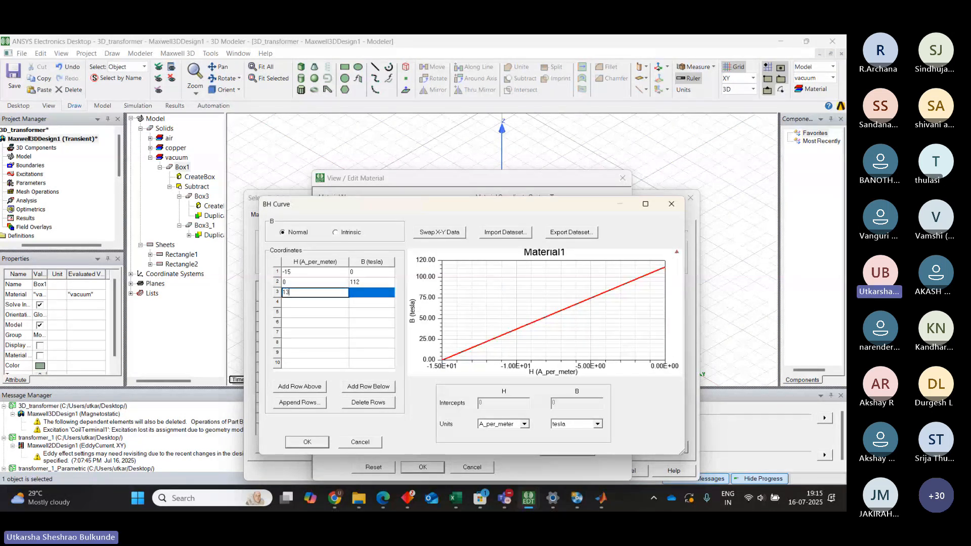
left_click(366, 293)
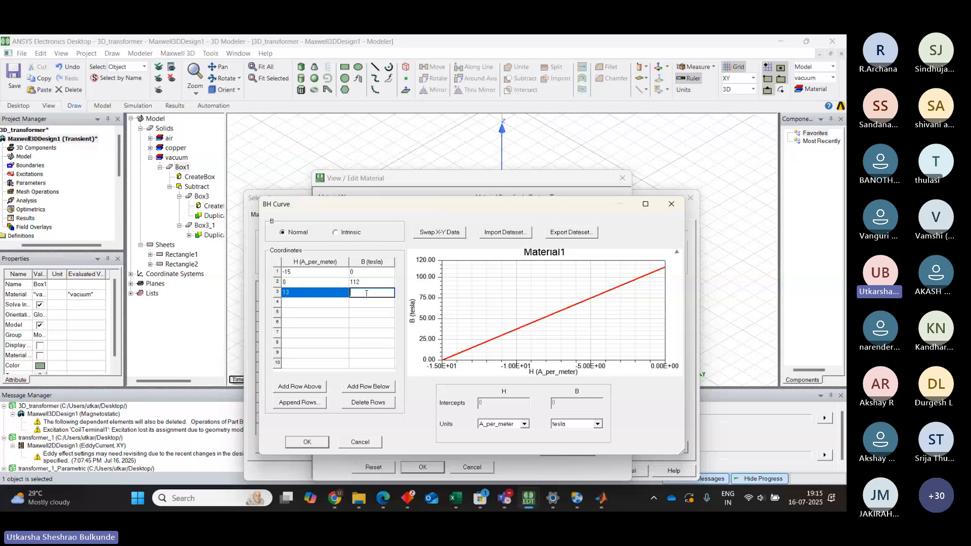
type("200")
left_click(298, 302)
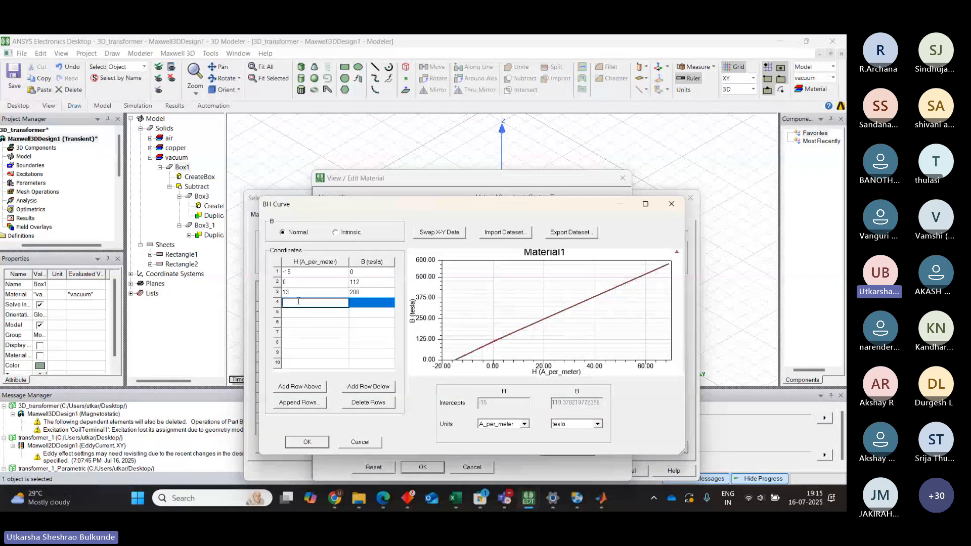
type("25")
left_click(362, 302)
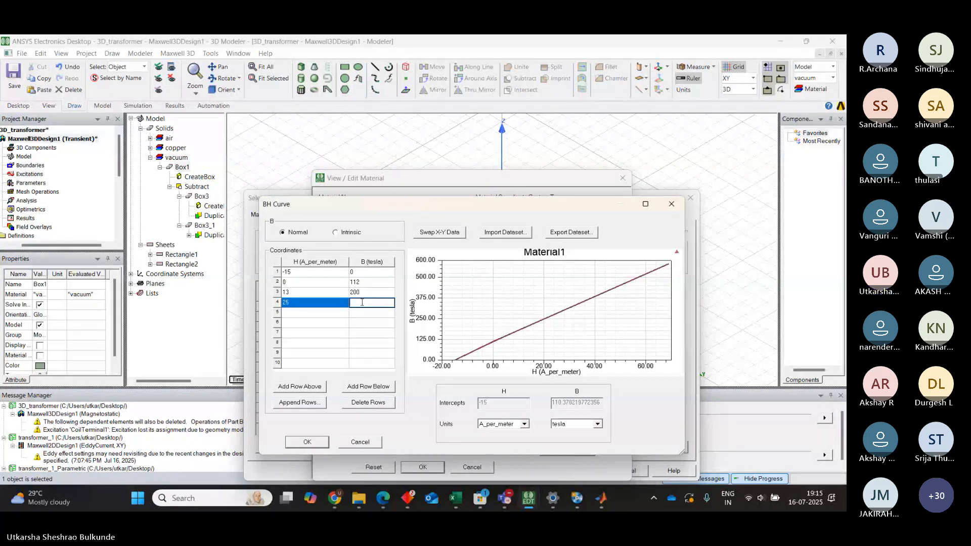
type("240")
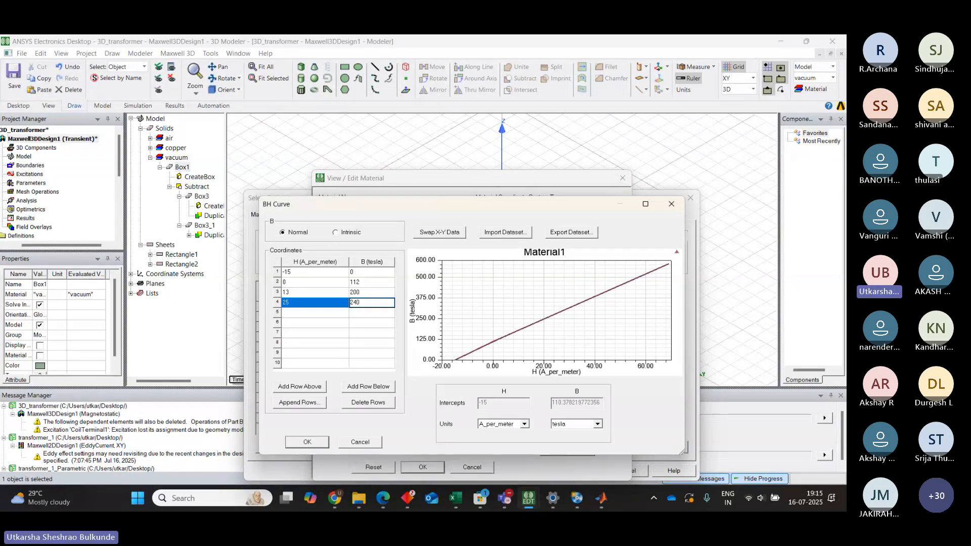
- Add the fifth BH curve point with H 50 A_per_meter and B 280 tesla
left_click(301, 314)
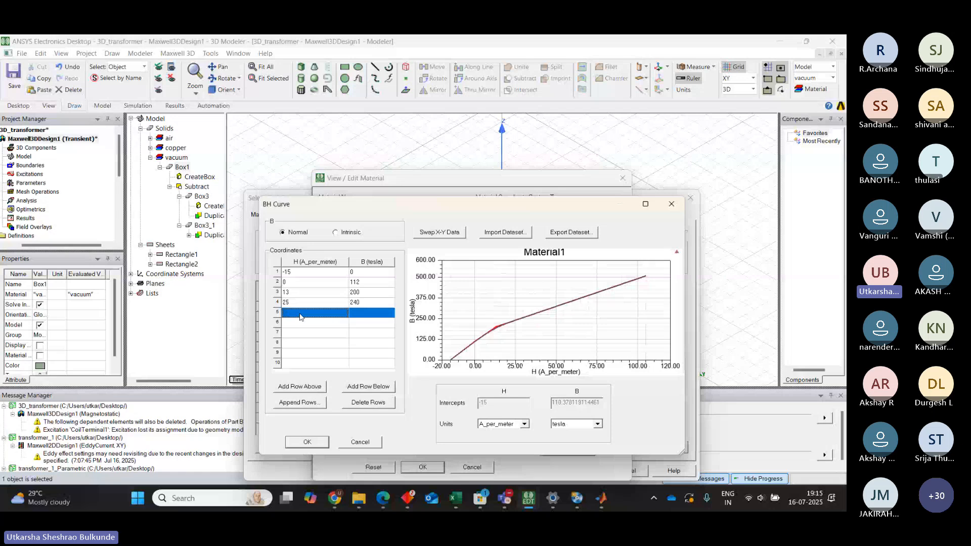
left_click(300, 314)
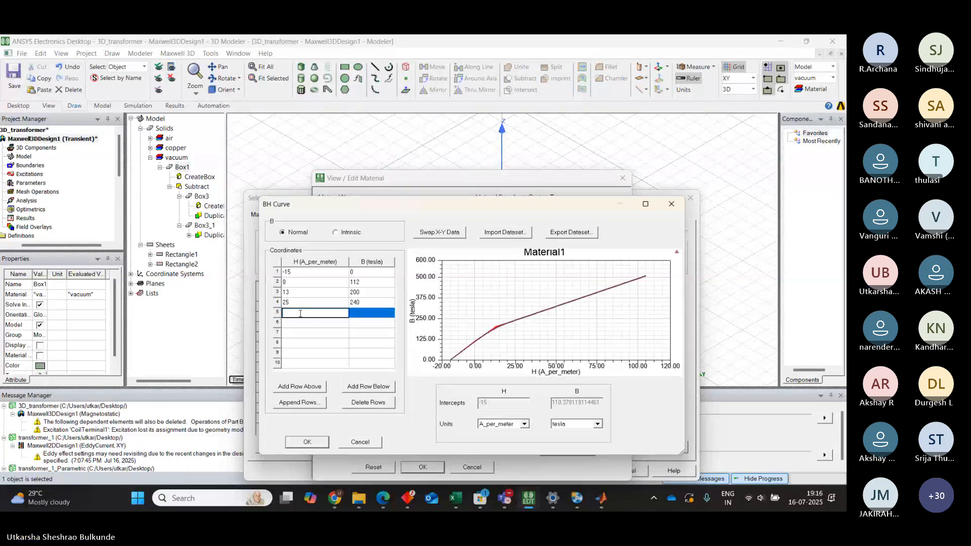
type("50")
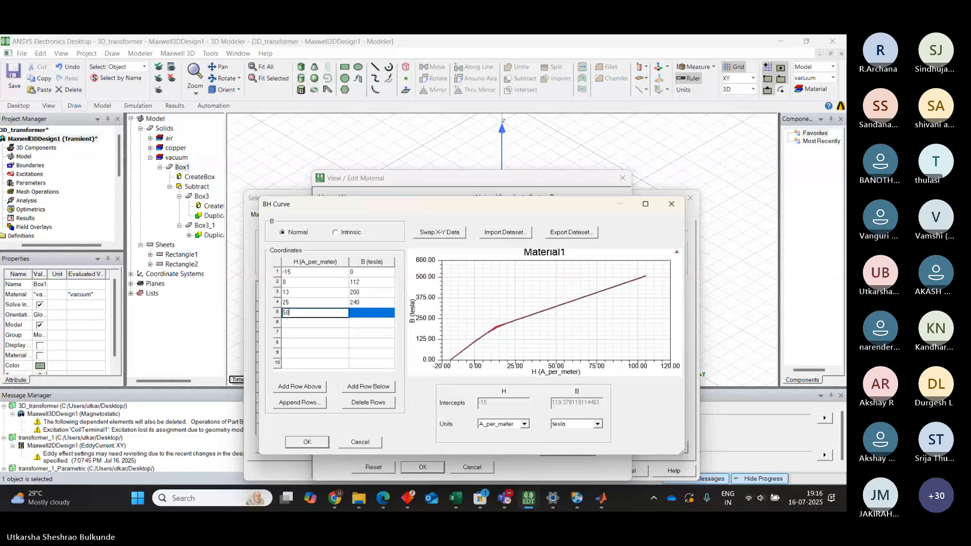
left_click(366, 312)
type("280")
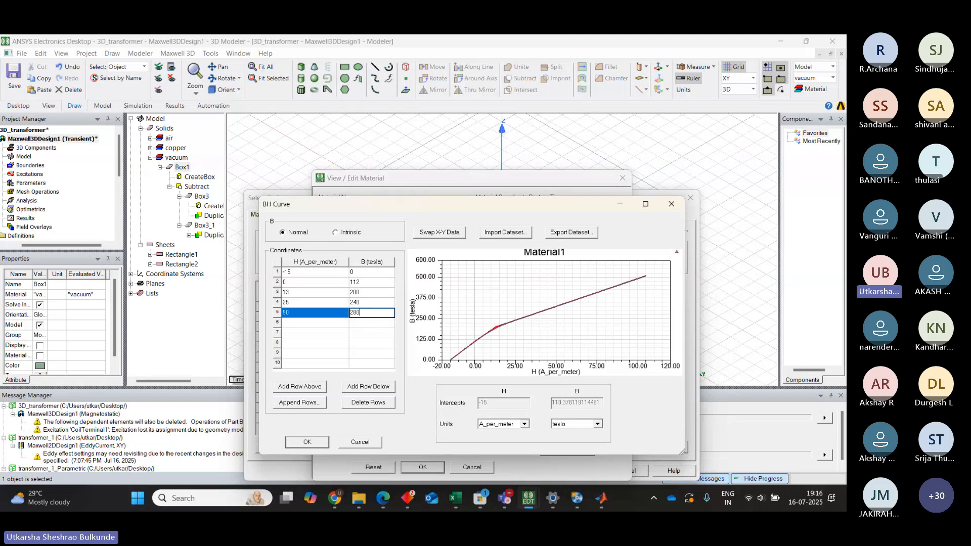
left_click(283, 324)
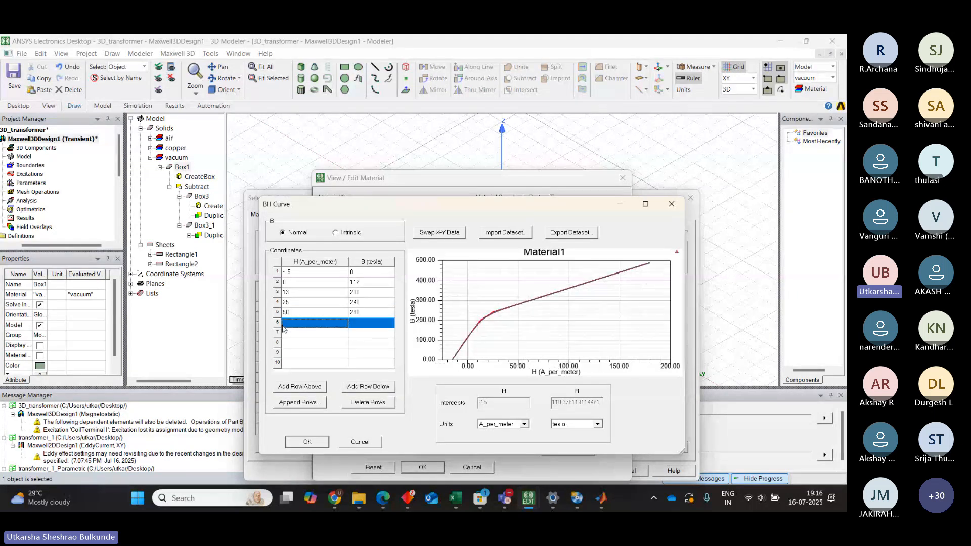
- Add the sixth and seventh BH curve points: H 75 with B 310, and H 100 with B 320
type("7")
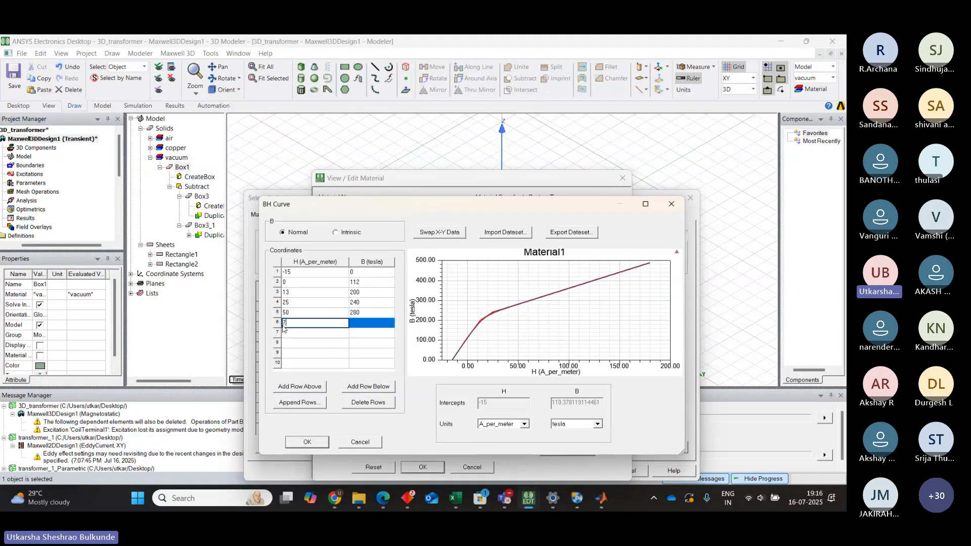
type("5")
left_click(365, 325)
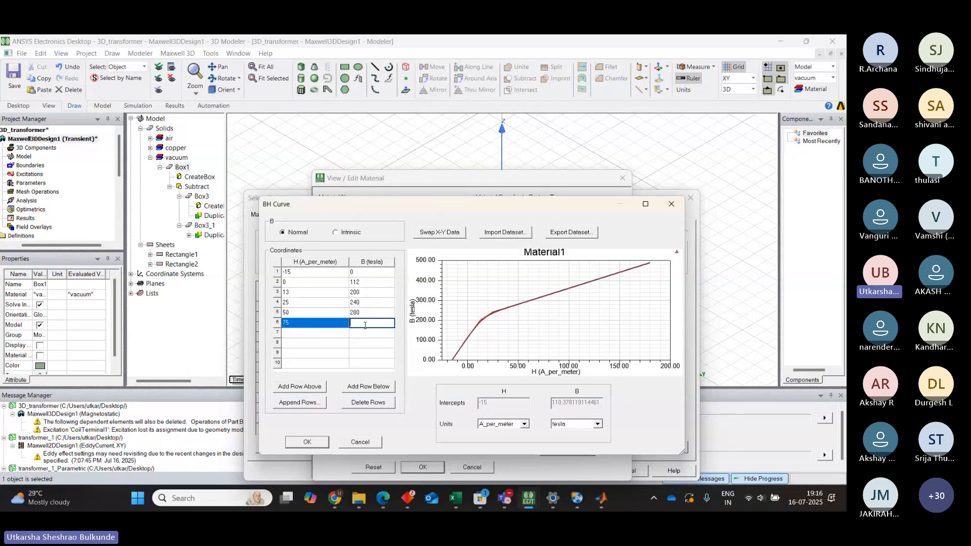
type("310")
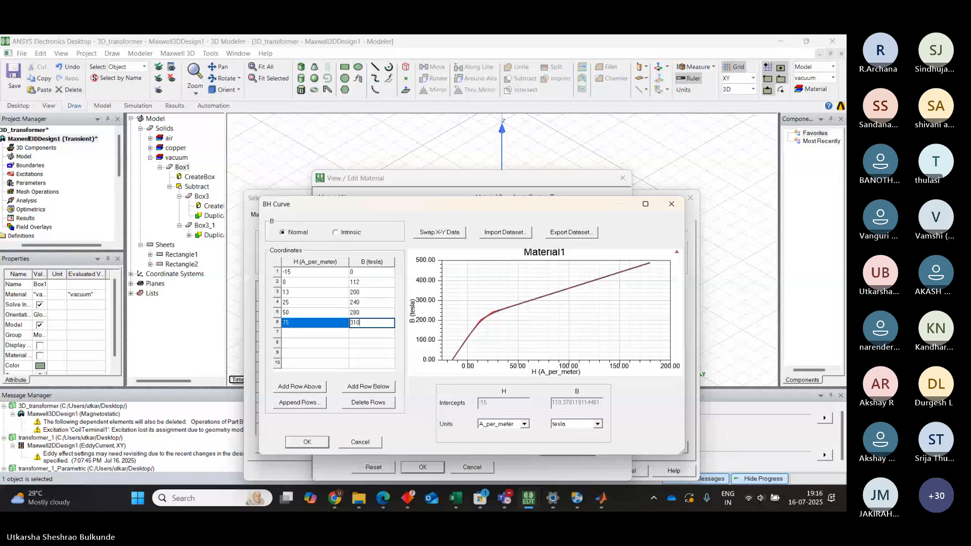
left_click(303, 333)
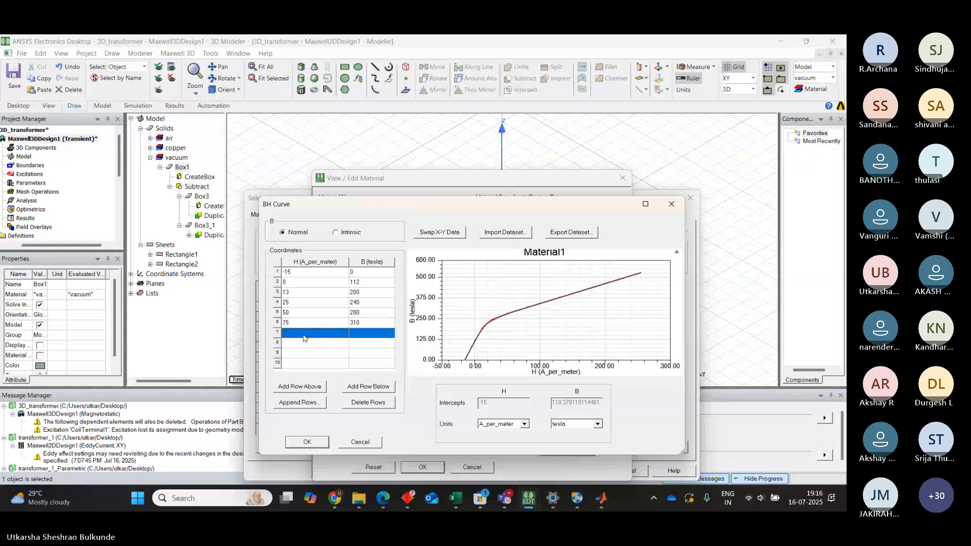
type("100")
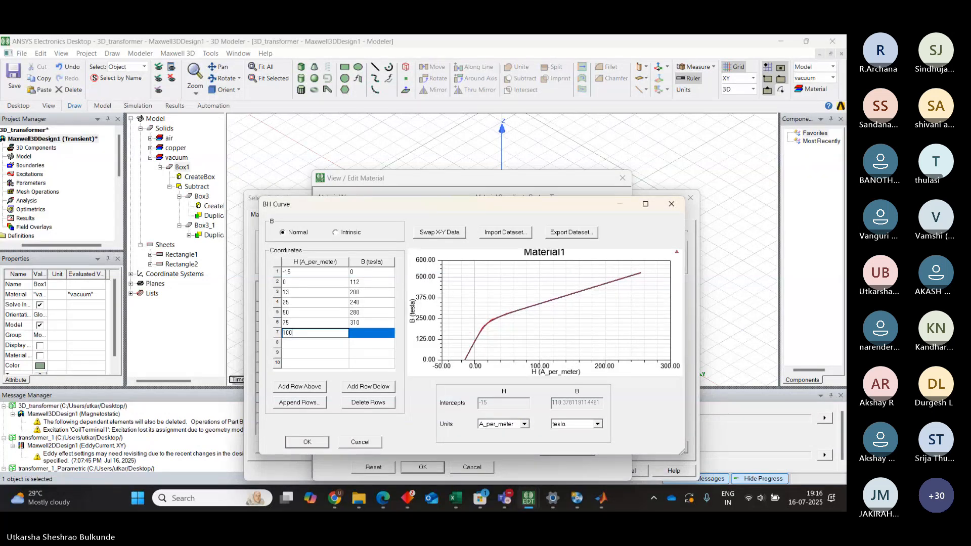
left_click(364, 338)
left_click(364, 335)
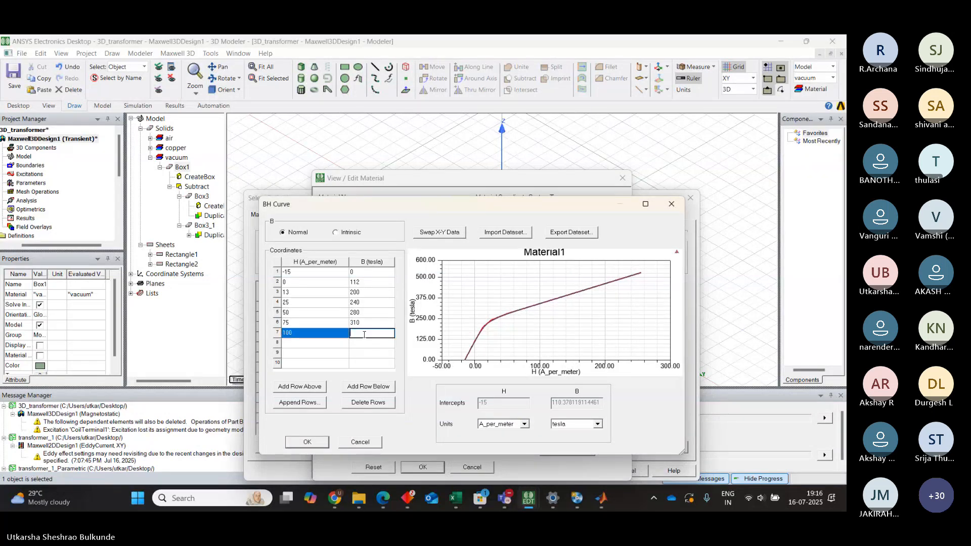
type("320")
- Add the eighth and ninth BH curve points: H 125 with B 335, and H 150 with B 340
left_click(312, 343)
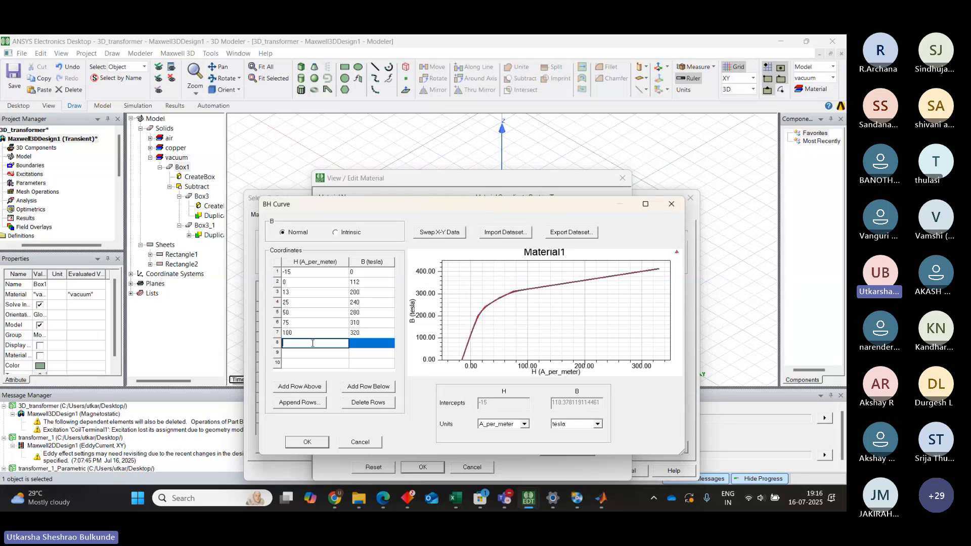
type("125")
left_click(360, 346)
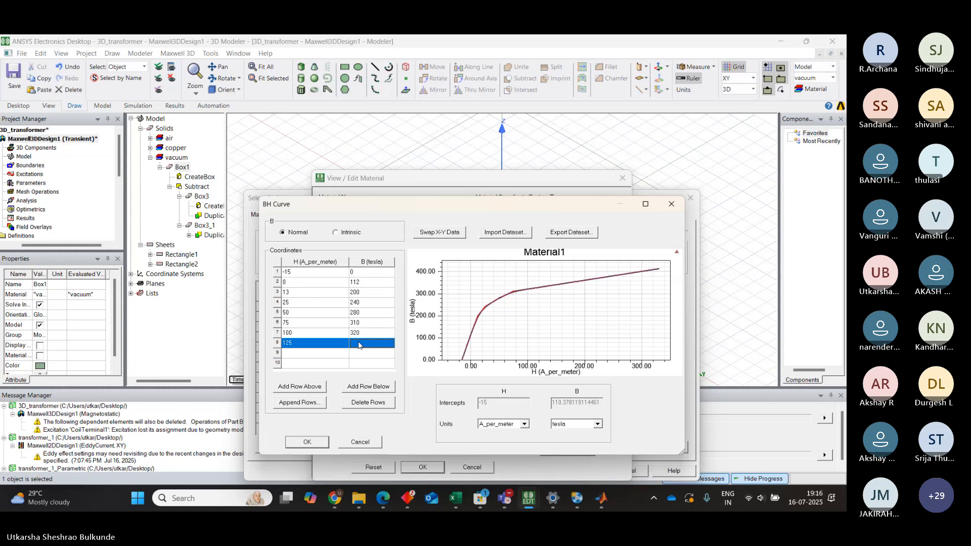
type("335")
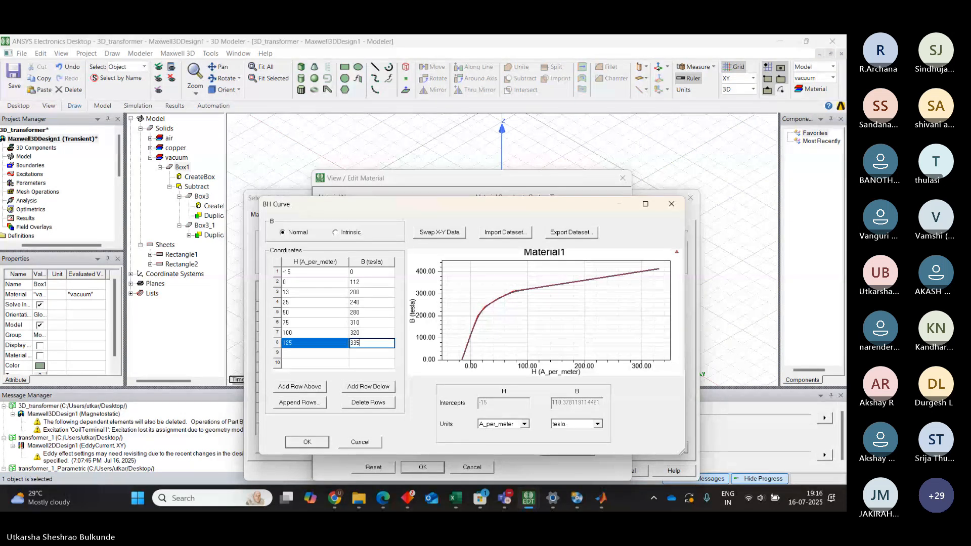
key("Tab")
type("1")
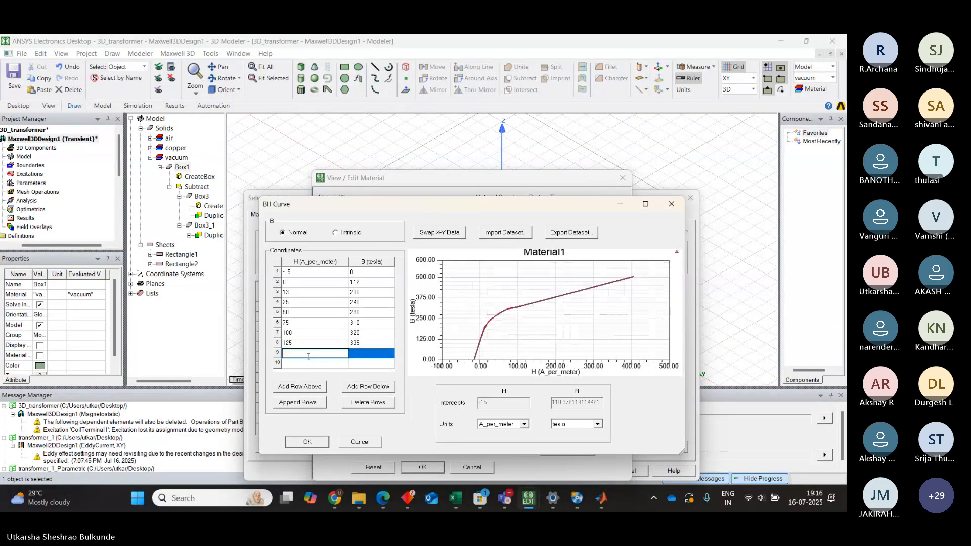
type("50")
left_click(366, 355)
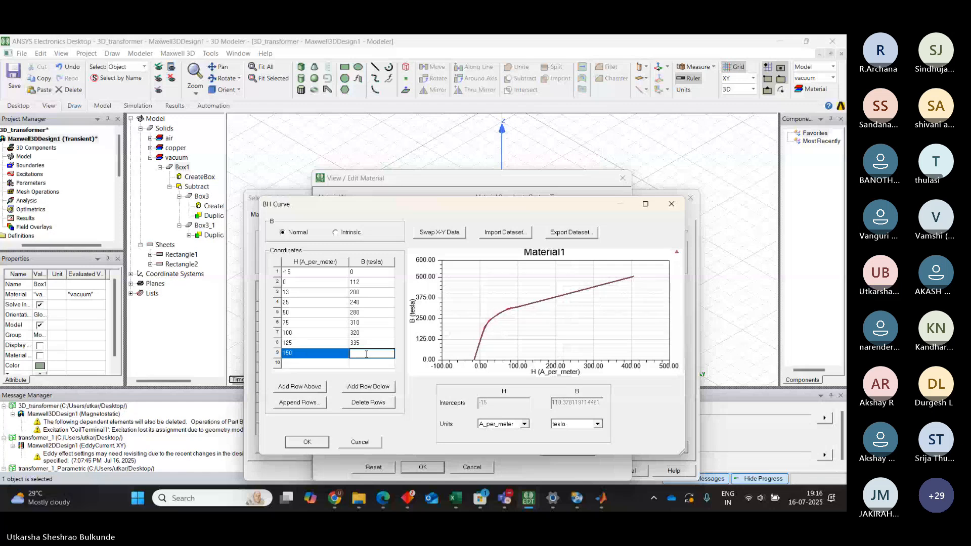
type("340")
- Add the tenth BH curve point with H 250 A_per_meter and B 342
left_click(294, 365)
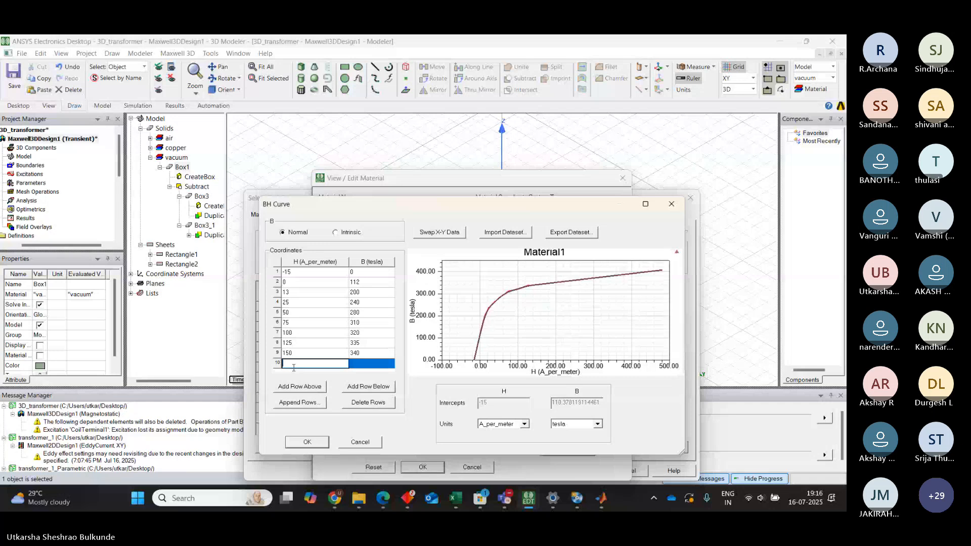
type("250")
key("Tab")
type("3")
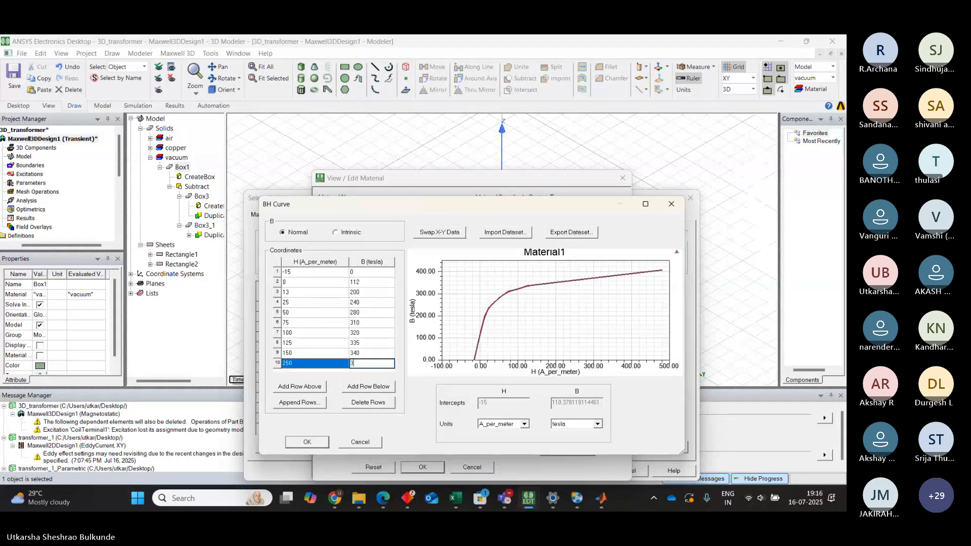
type("42")
- Change the BH curve's B units to mTesla and accept the curve
left_click(598, 424)
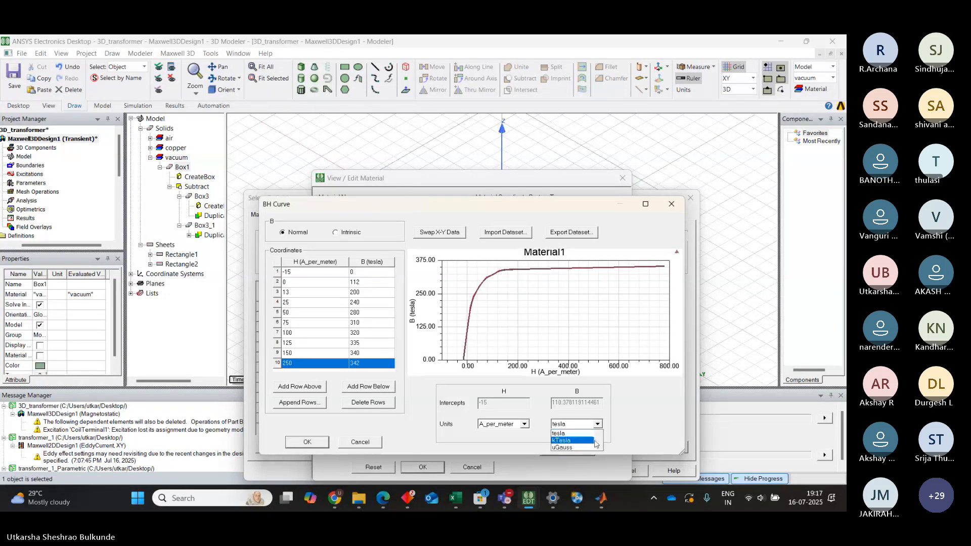
left_click(599, 435)
left_click(589, 440)
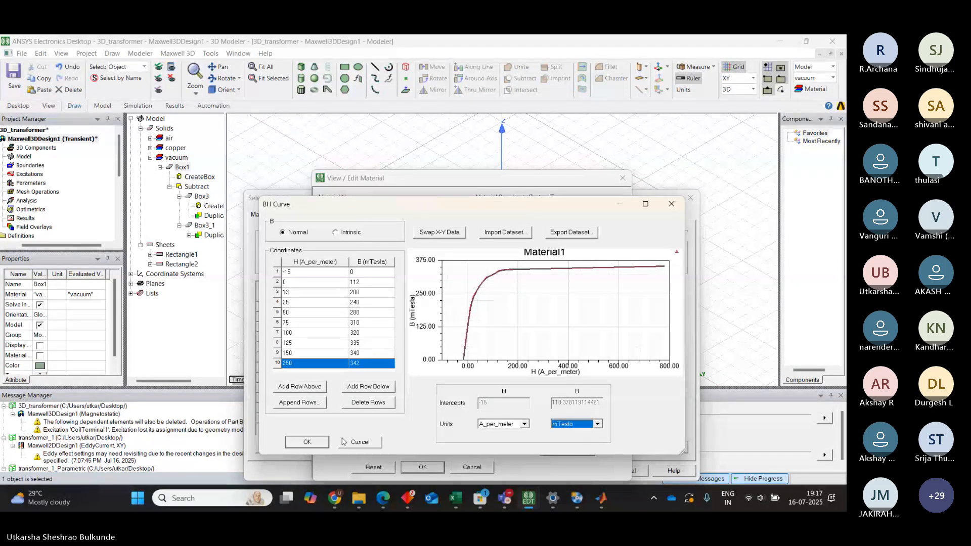
left_click(302, 442)
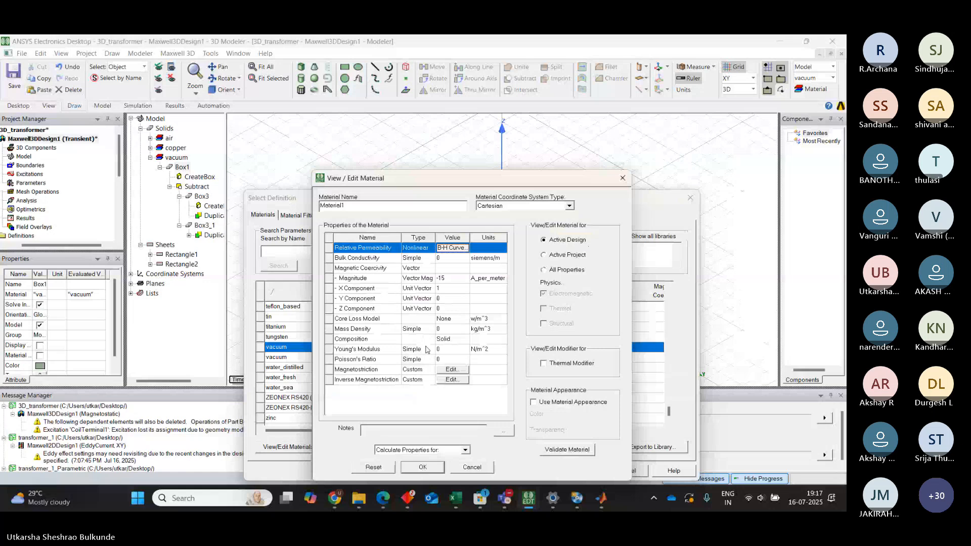
- Set the material's core loss model to Power Ferrite with Cm 12, X 1.3 and Y 2.55
left_click(443, 319)
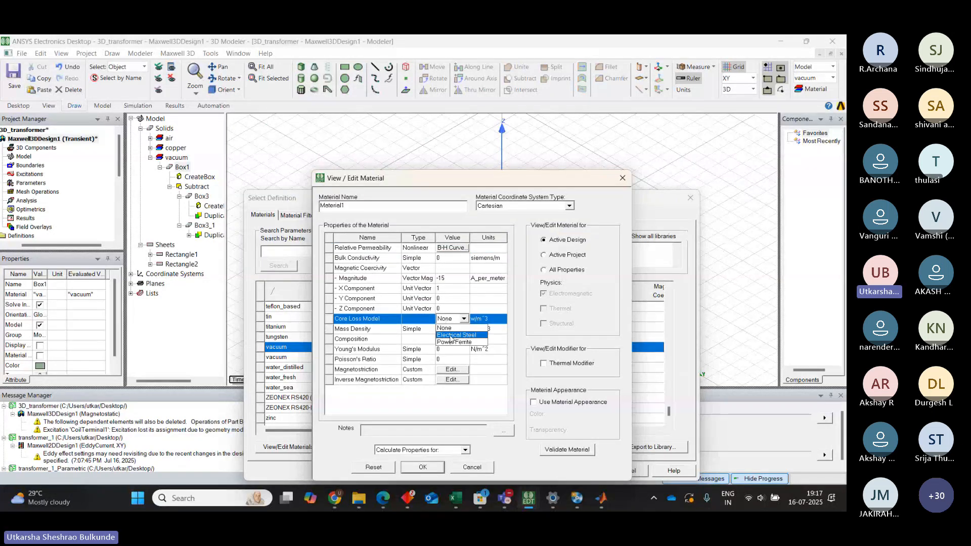
left_click(453, 343)
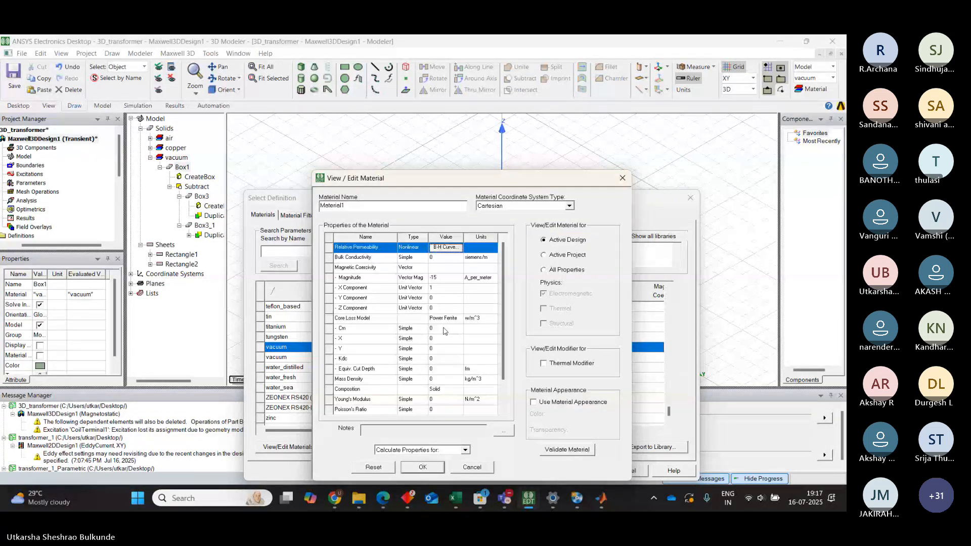
left_click(444, 329)
type("12")
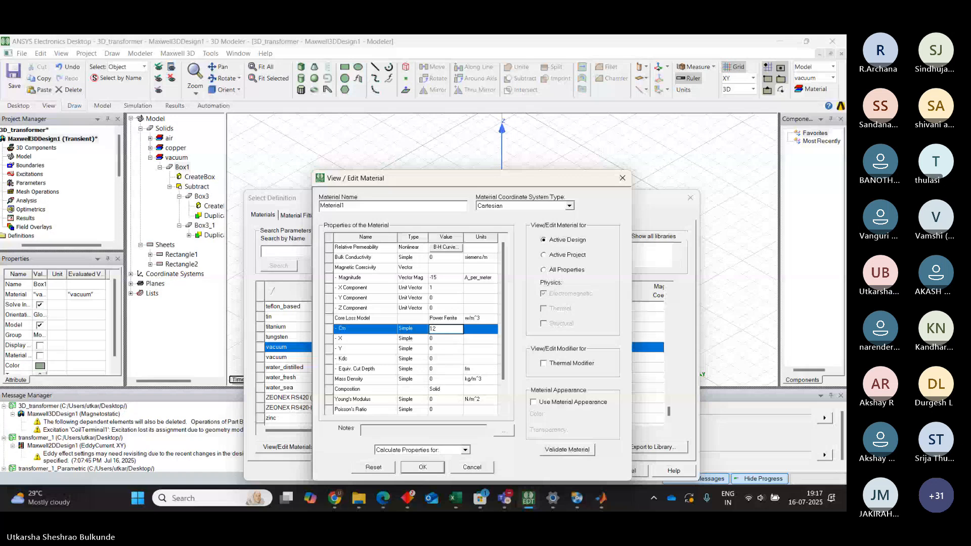
left_click(438, 339)
key("BackSpace")
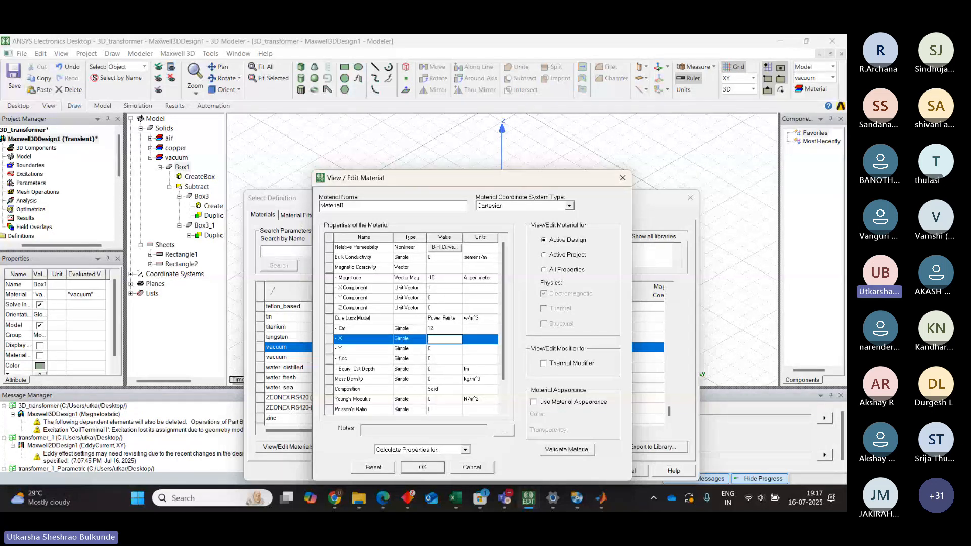
type("1.3")
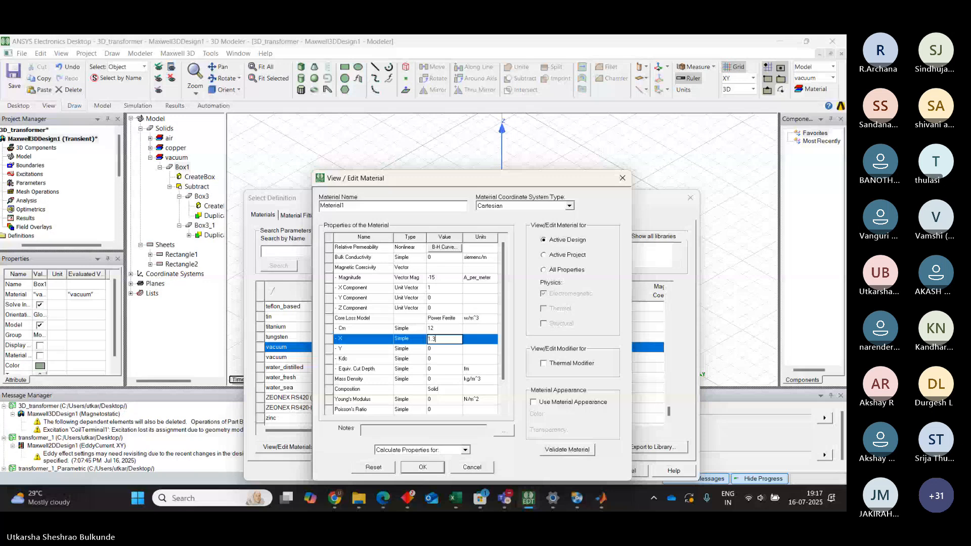
left_click(432, 349)
key("BackSpace")
type("2")
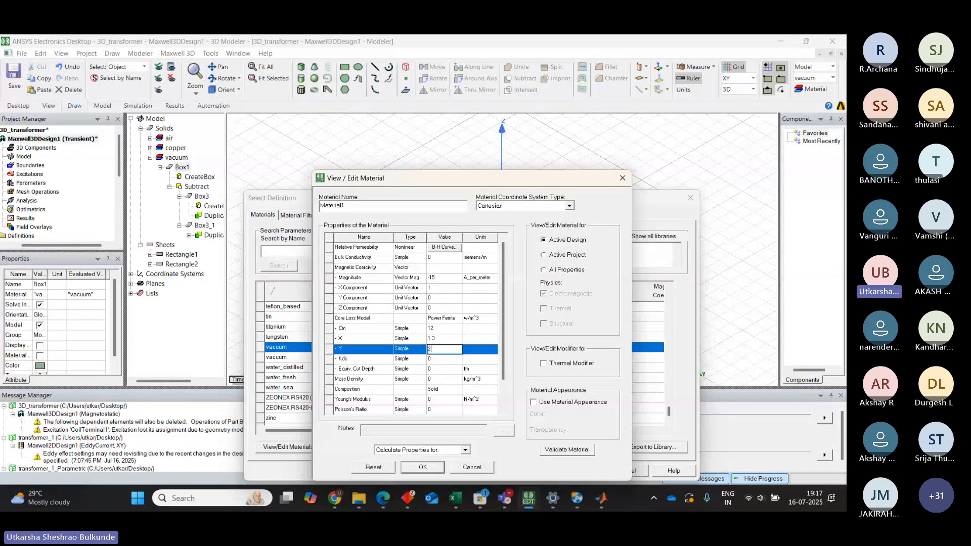
type(".55")
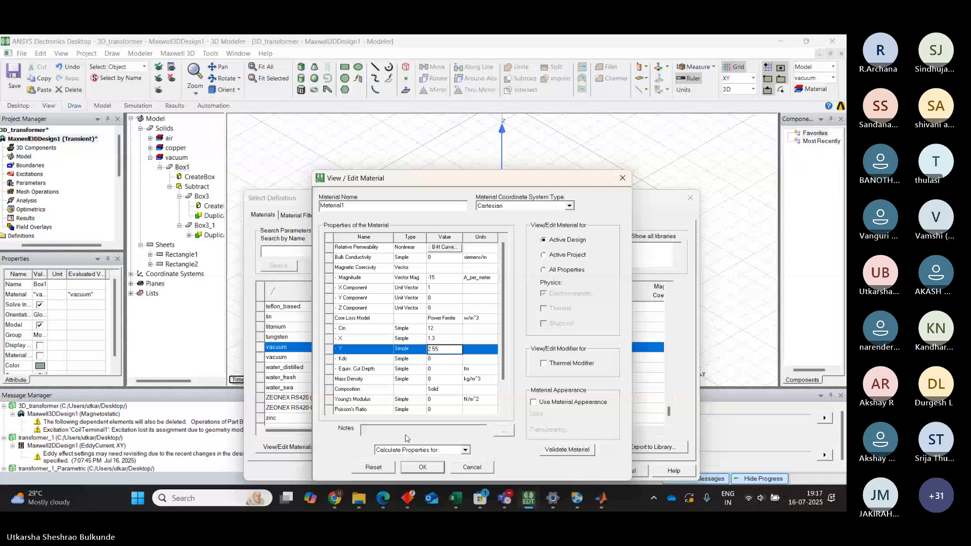
- Rename the new material as 3C85, save it and assign it to Box1
left_click(347, 209)
key("BackSpace")
key("BackSpace")
key("BackSpace")
key("BackSpace")
key("BackSpace")
key("BackSpace")
key("BackSpace")
key("BackSpace")
key("BackSpace")
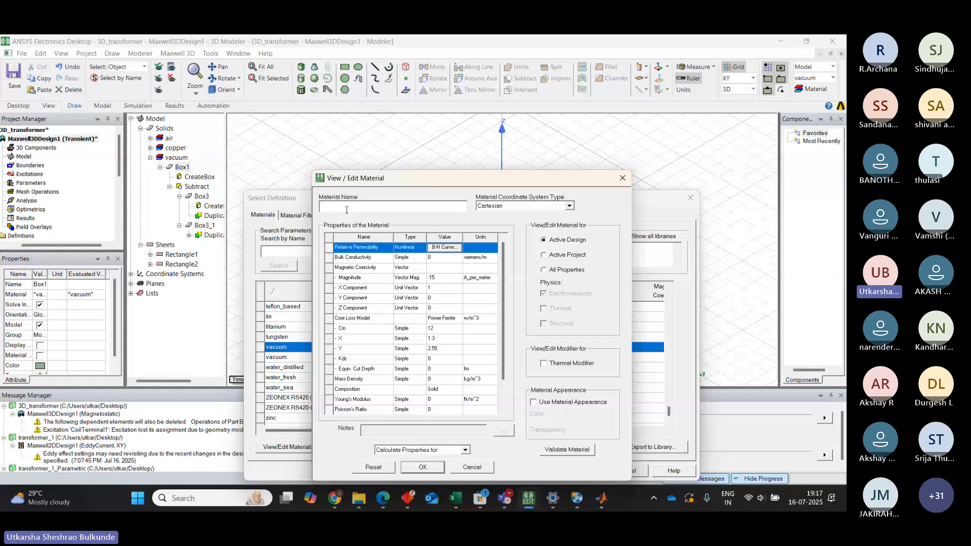
type("3C85")
left_click(423, 467)
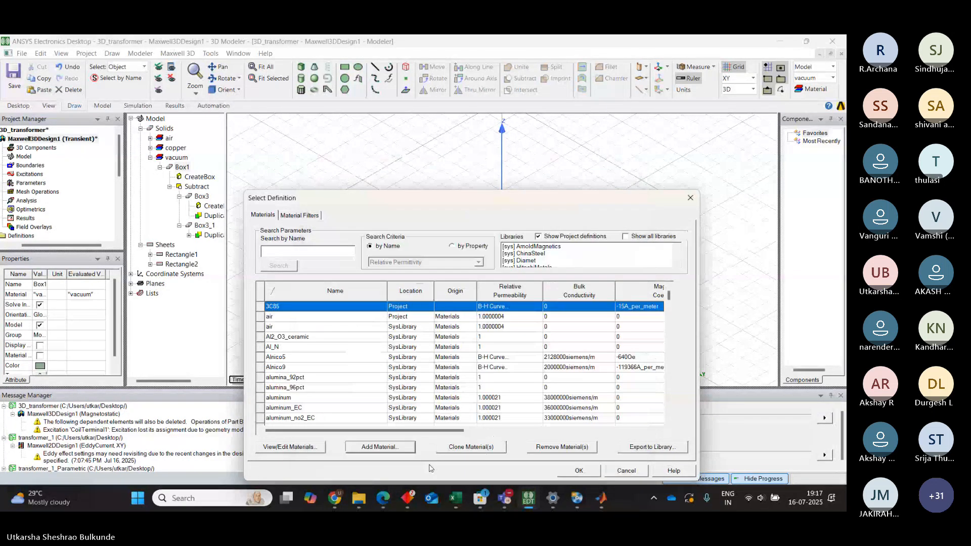
left_click(584, 469)
left_click(573, 439)
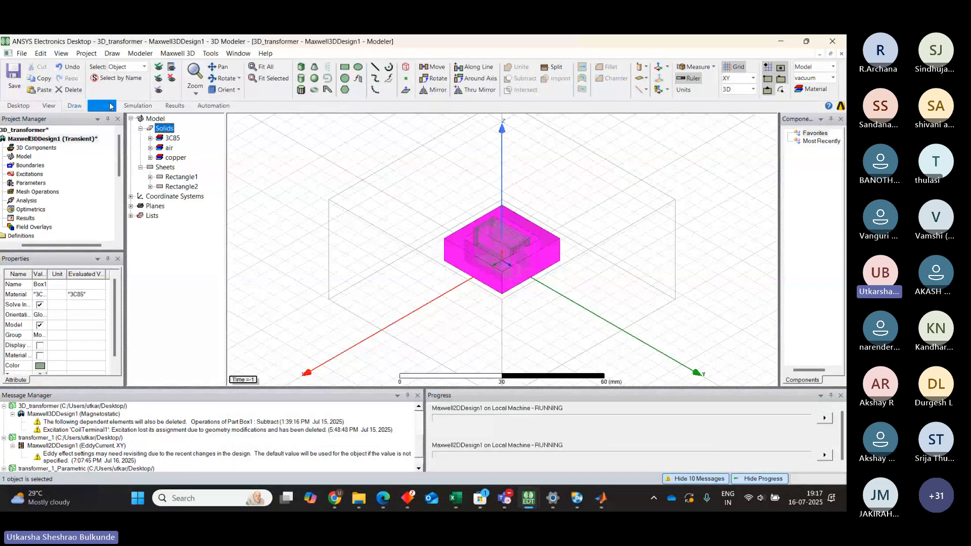
left_click(174, 138)
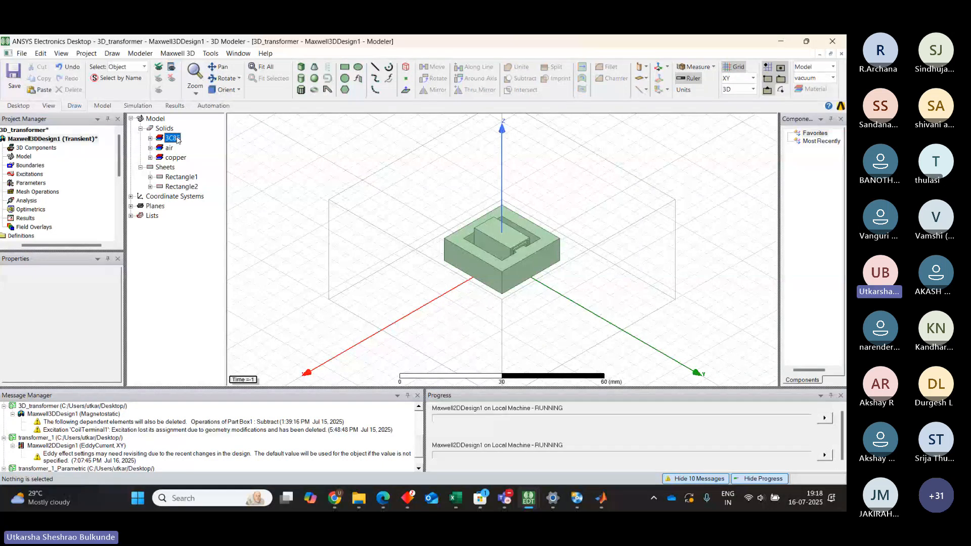
left_click_drag(39, 245, 27, 247)
mouse_move(119, 163)
left_mouse_down()
mouse_move(119, 171)
mouse_move(121, 159)
left_mouse_up()
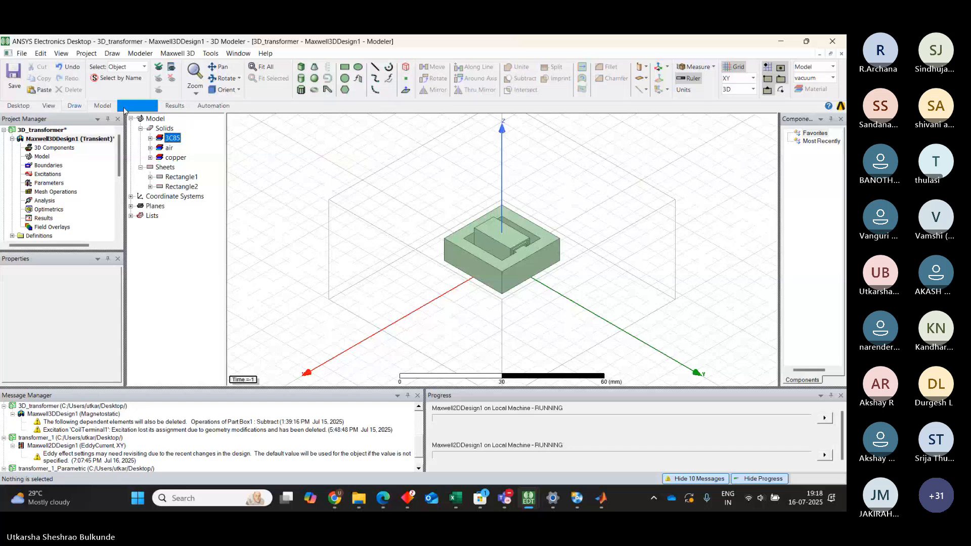
left_click(48, 174)
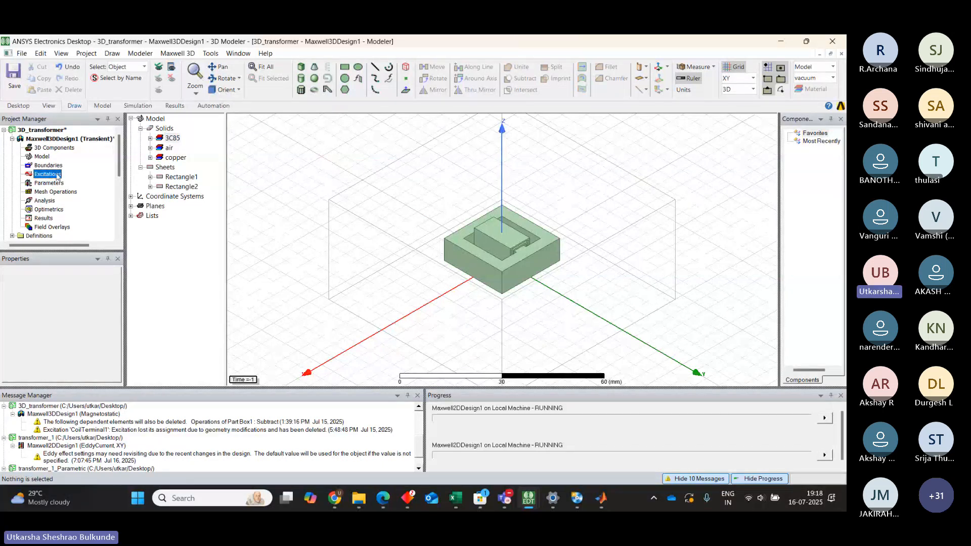
left_click(181, 179)
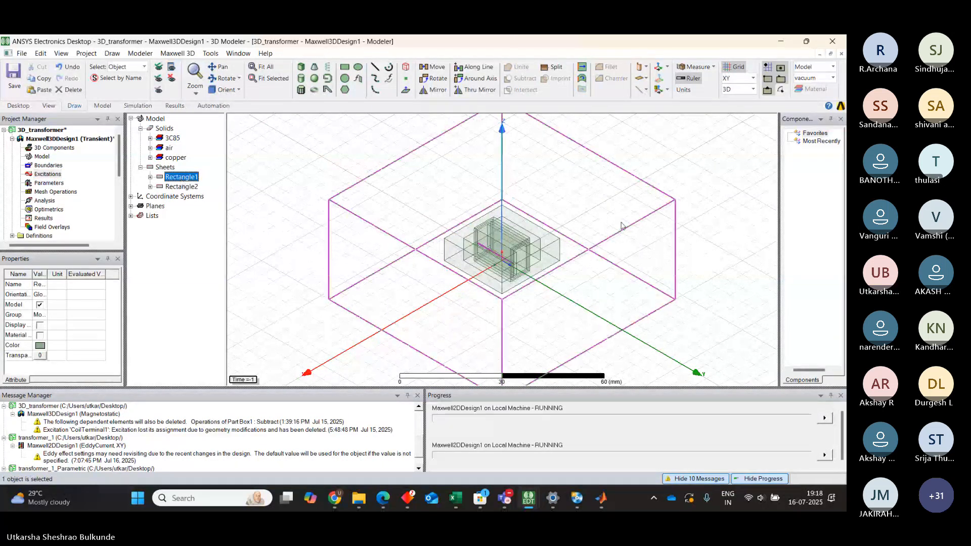
left_click(701, 246)
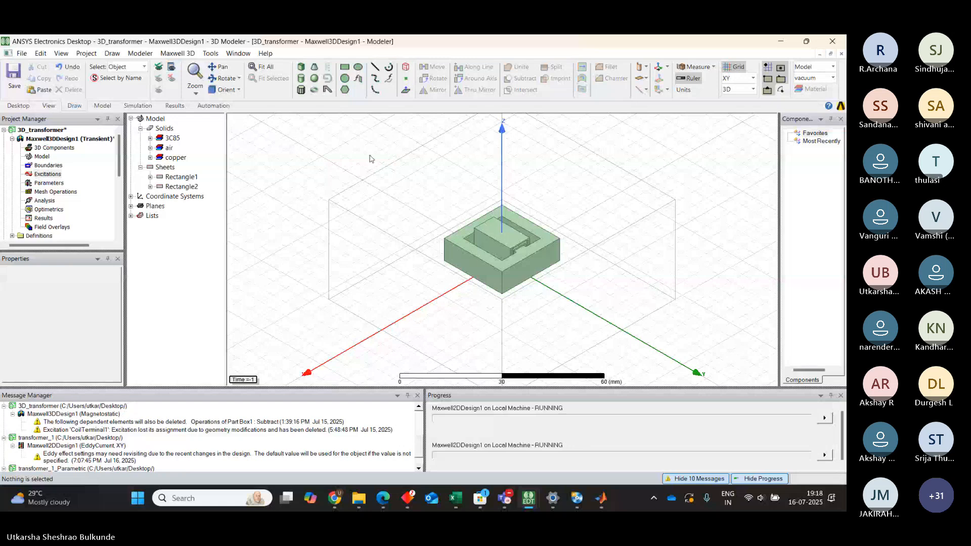
- Hide the air Region so that only the transformer shows in the model view
left_click(223, 78)
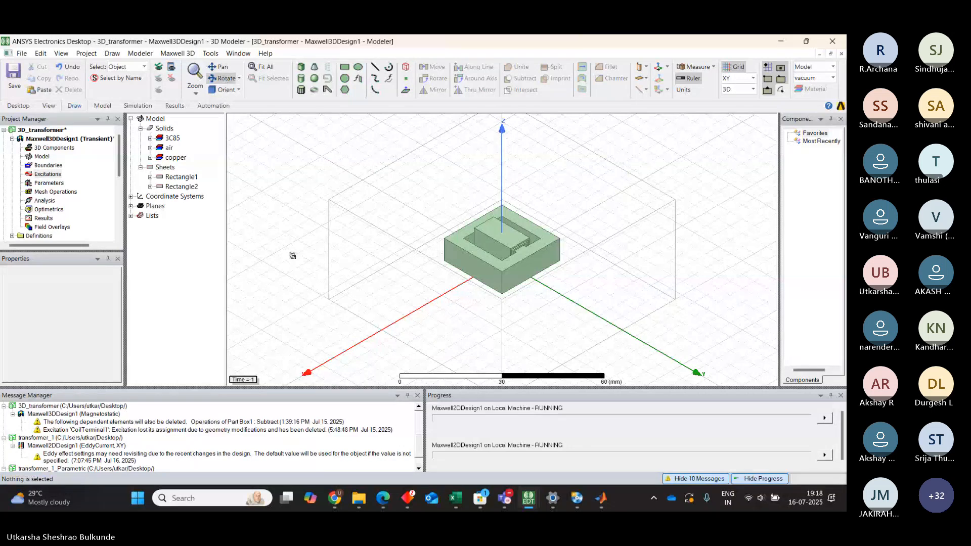
left_click_drag(290, 254, 399, 288)
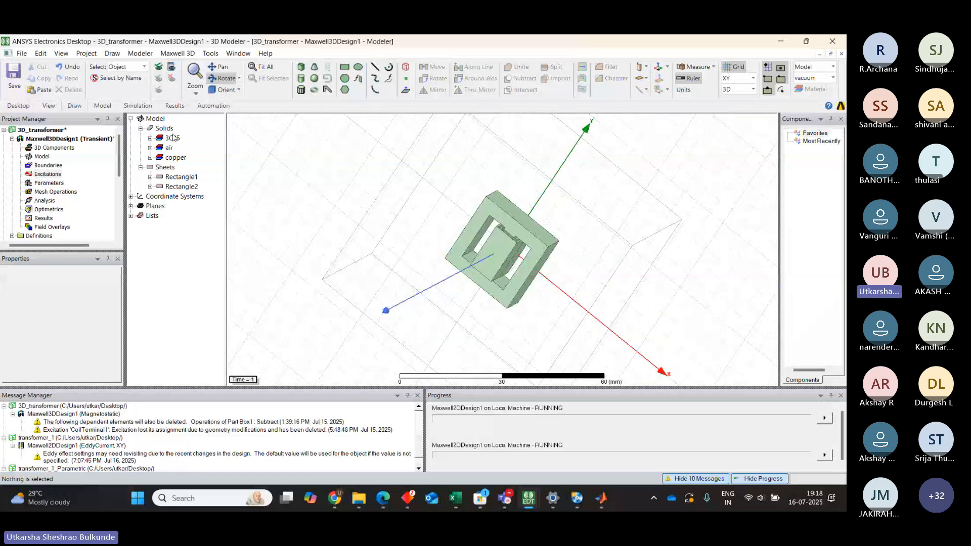
left_click(150, 147)
left_click(192, 158)
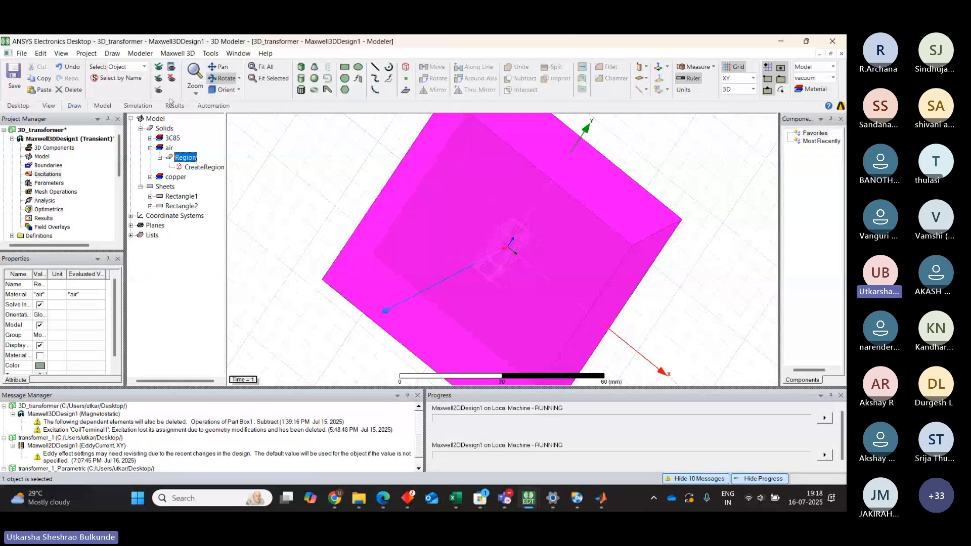
left_click(171, 79)
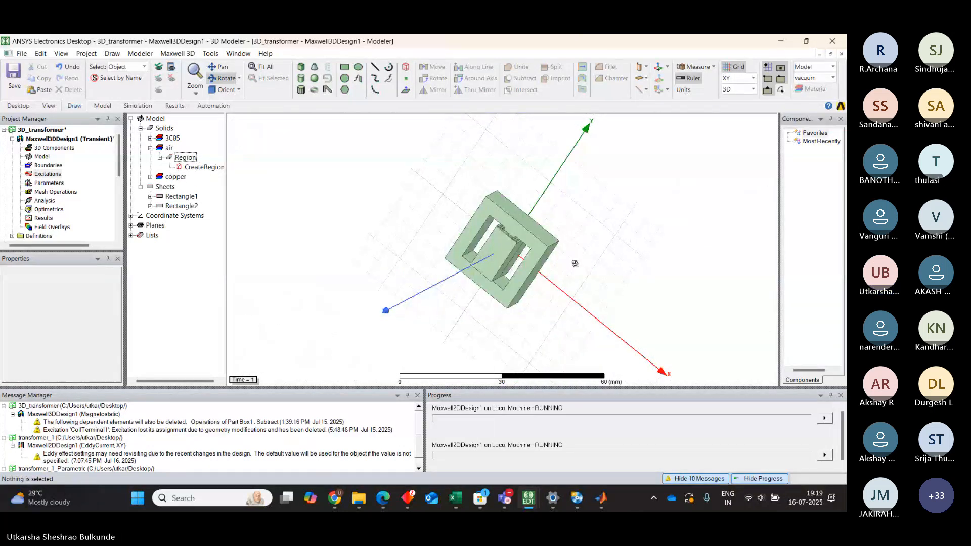
- Assign a coil terminal excitation named Sec to the Rectangle1 sheet
scroll(575, 264, "up", 2)
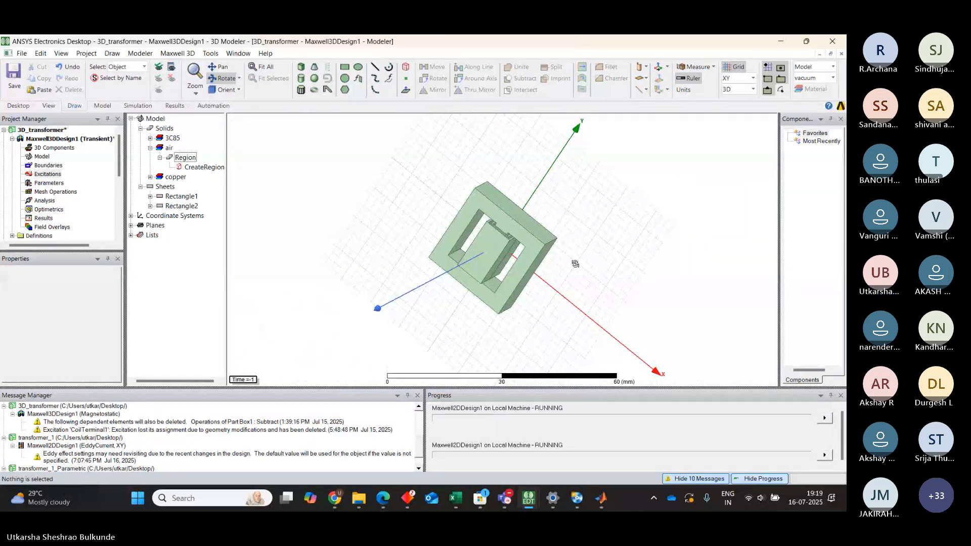
left_click_drag(428, 235, 444, 226)
scroll(444, 226, "up", 4)
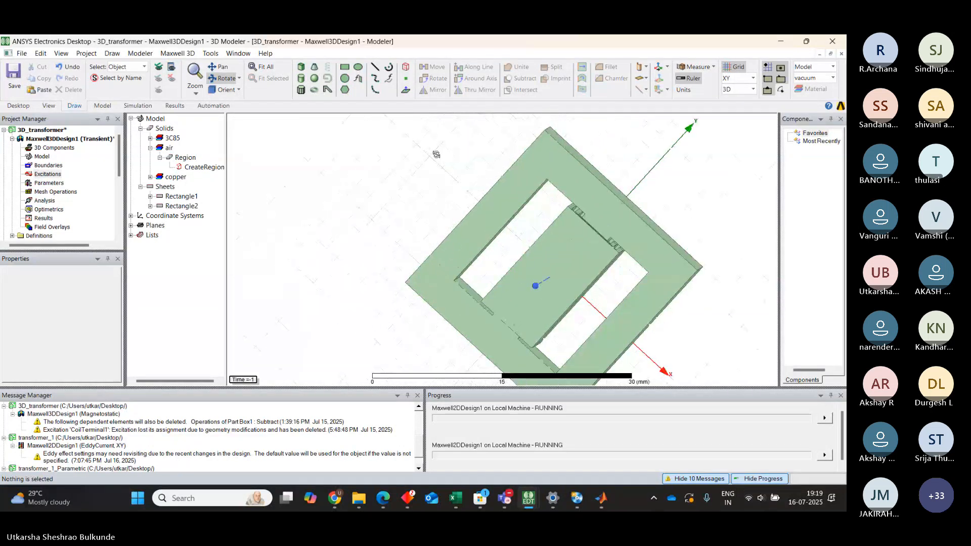
left_click_drag(436, 155, 453, 255)
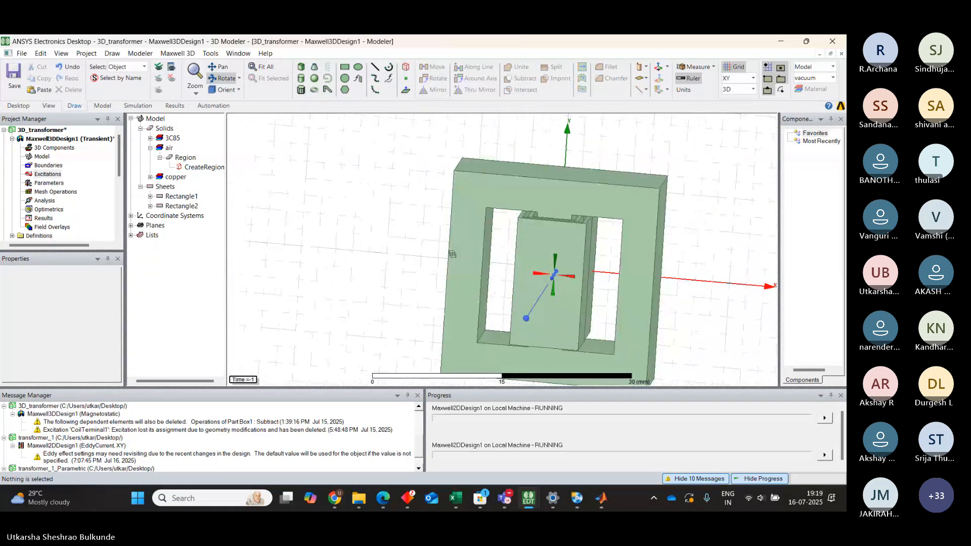
left_click_drag(405, 229, 378, 229)
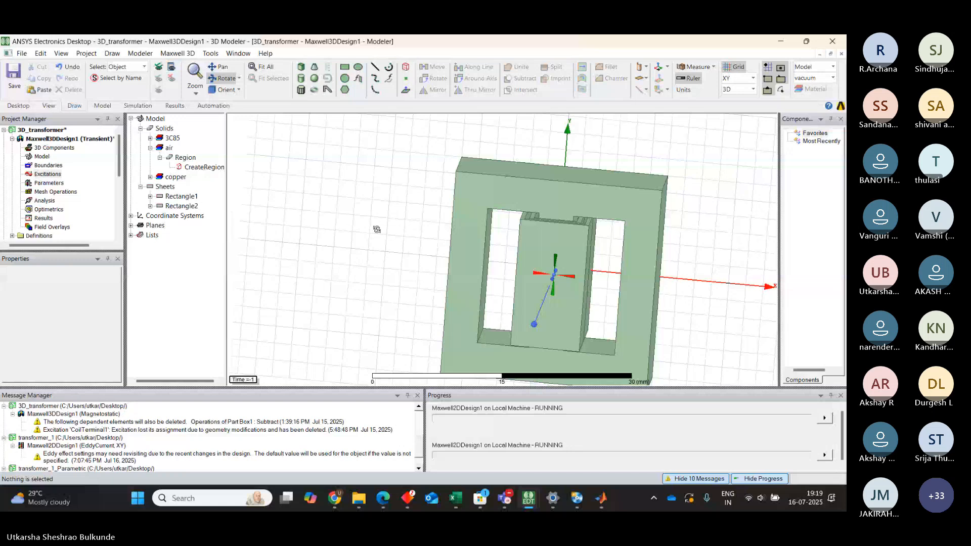
left_click(174, 196)
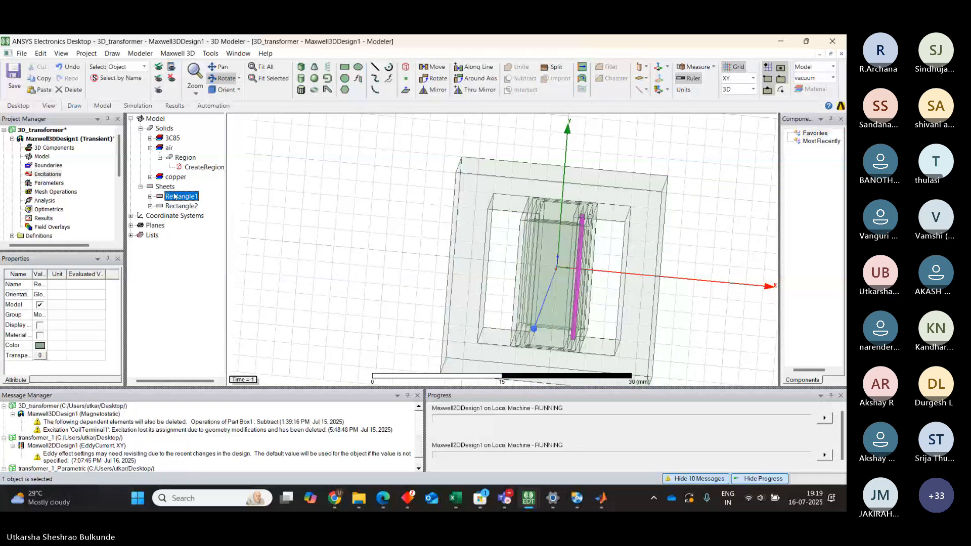
right_click(174, 197)
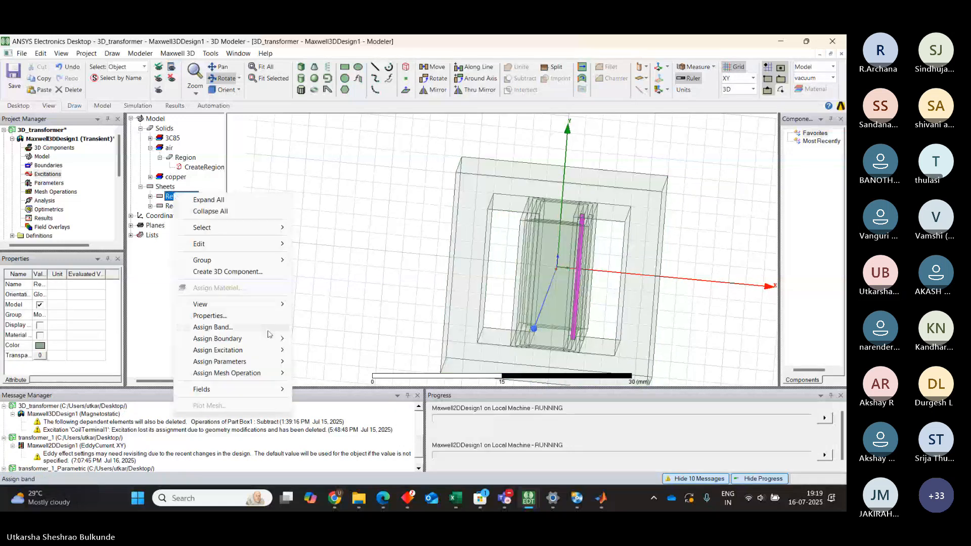
mouse_move(263, 350)
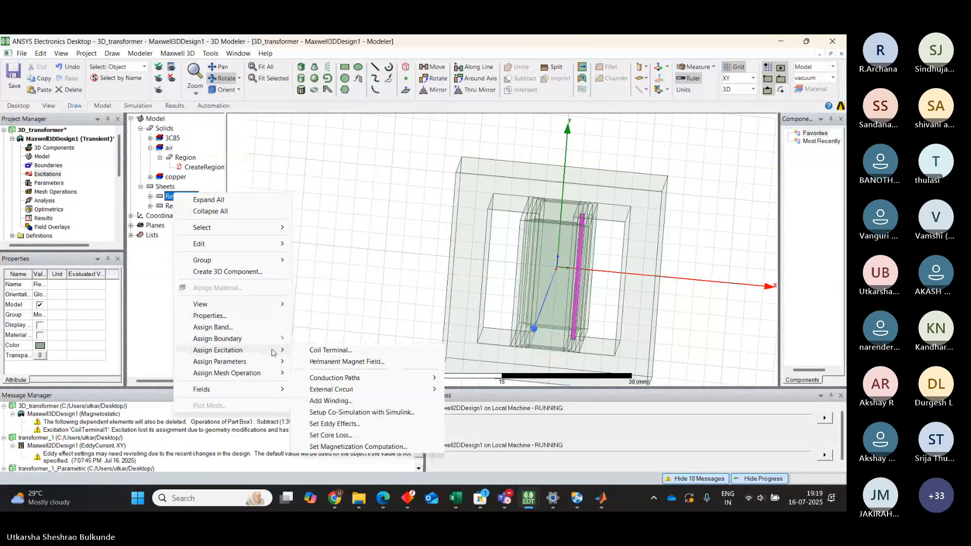
left_click(324, 350)
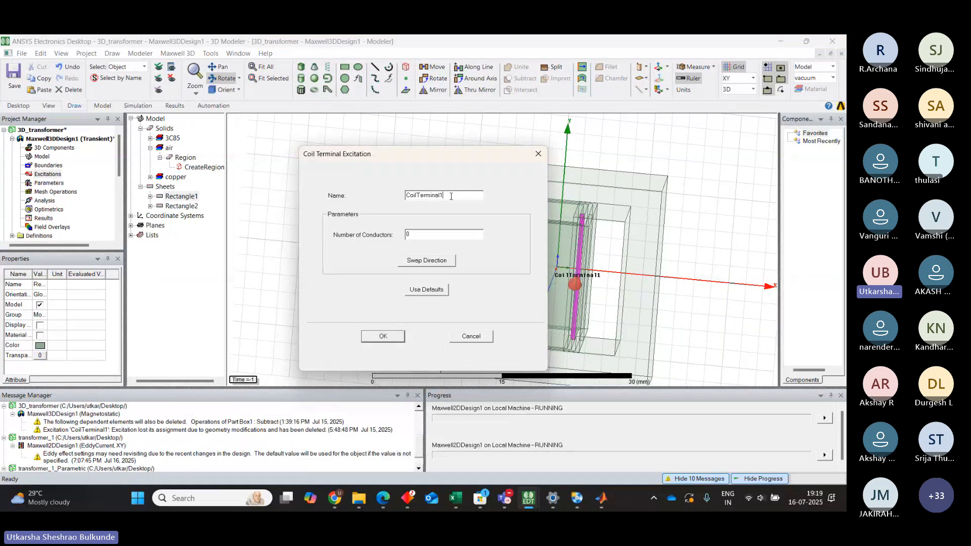
key("BackSpace")
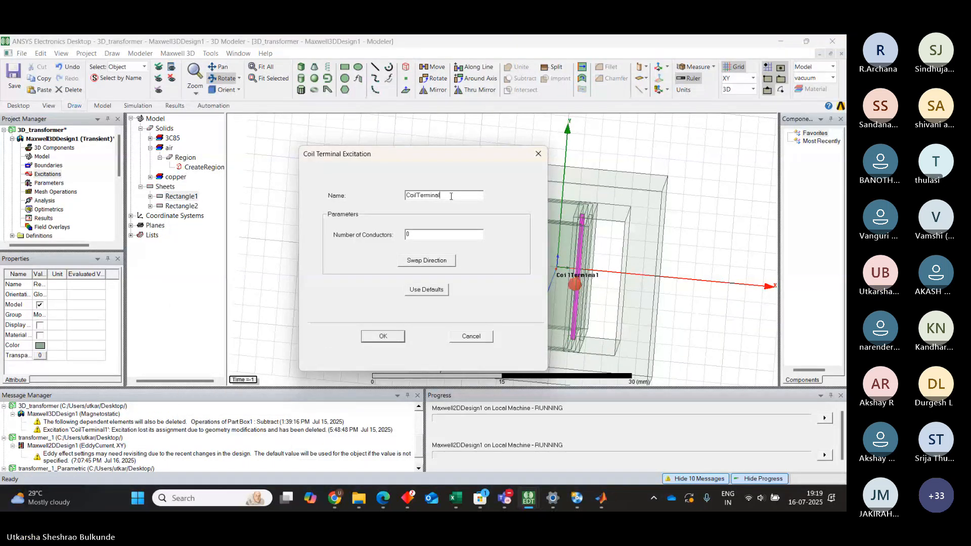
key("BackSpace")
key("BackSpace")
key("BackSpace")
key("BackSpace")
key("BackSpace")
key("BackSpace")
key("BackSpace")
key("BackSpace")
key("BackSpace")
key("BackSpace")
key("BackSpace")
key("BackSpace")
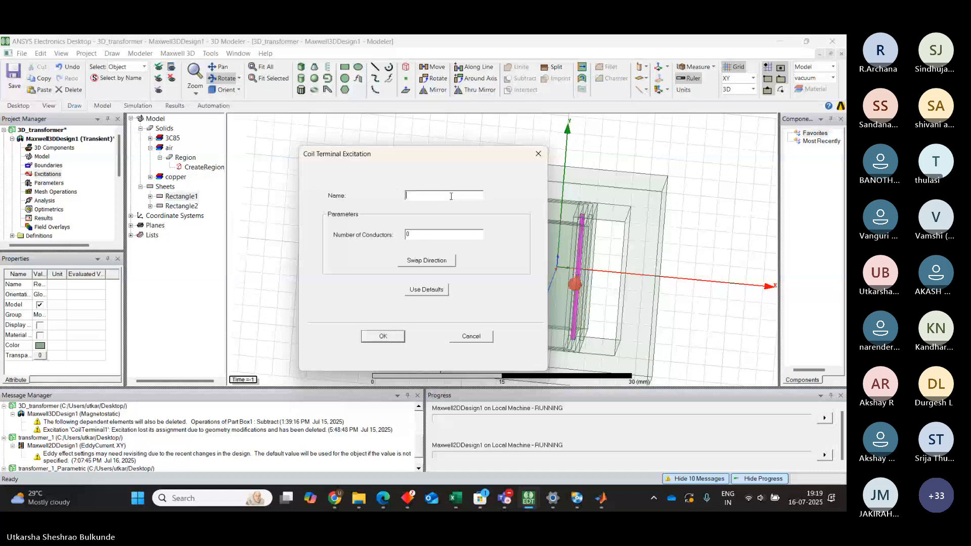
type("S")
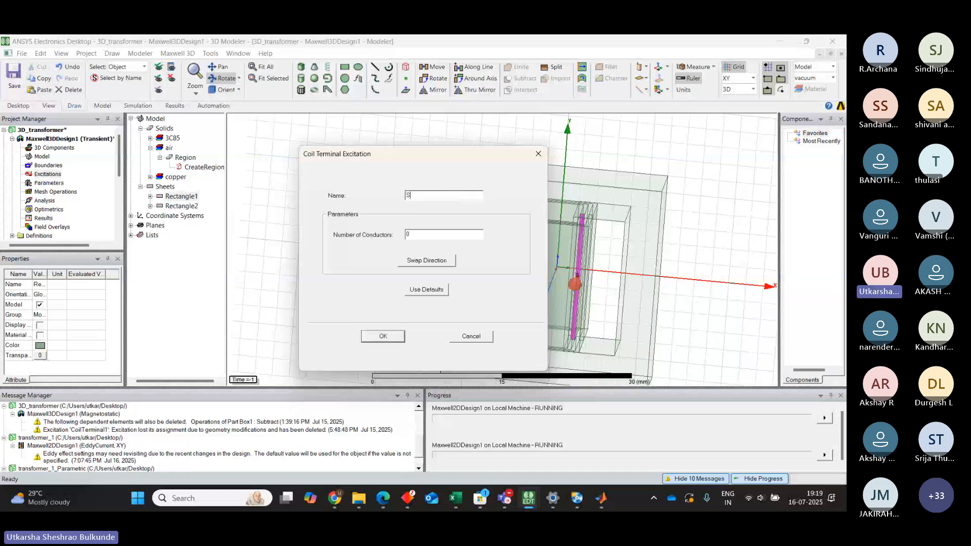
type("ec")
- Set the Sec coil terminal's number of conductors to 1 and accept the excitation
double_click(418, 234)
type("1")
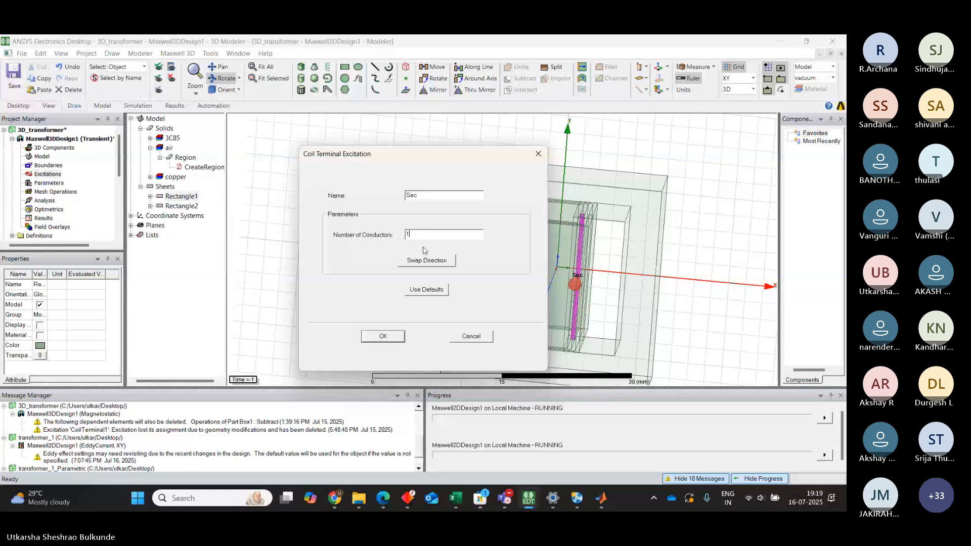
left_click(383, 336)
- Assign a coil terminal excitation named Pri to the Rectangle2 sheet
left_click_drag(695, 246, 480, 272)
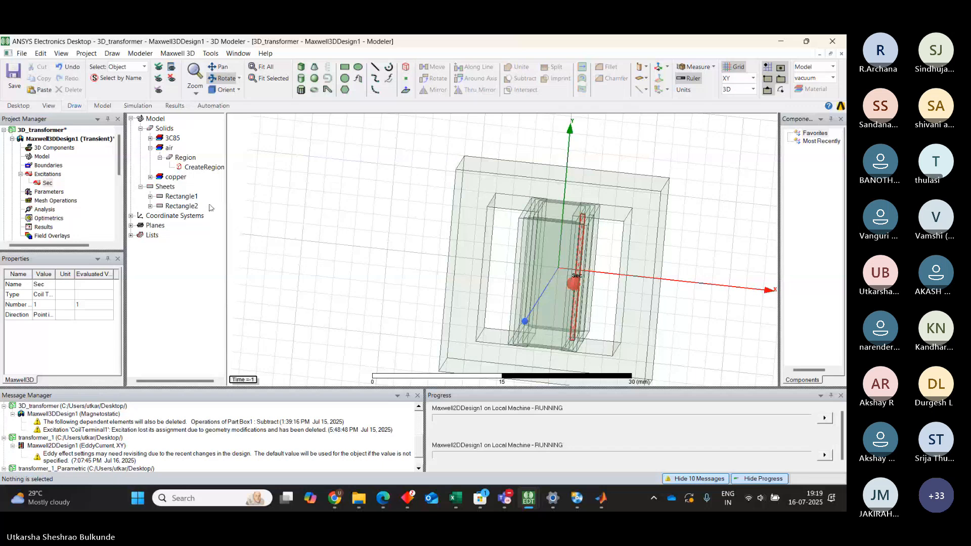
left_click(186, 206)
right_click(186, 206)
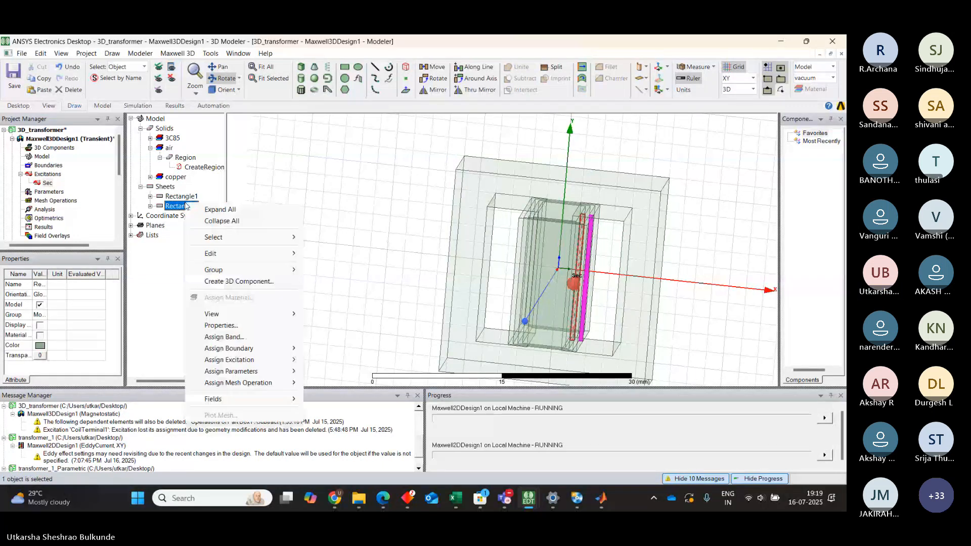
mouse_move(281, 360)
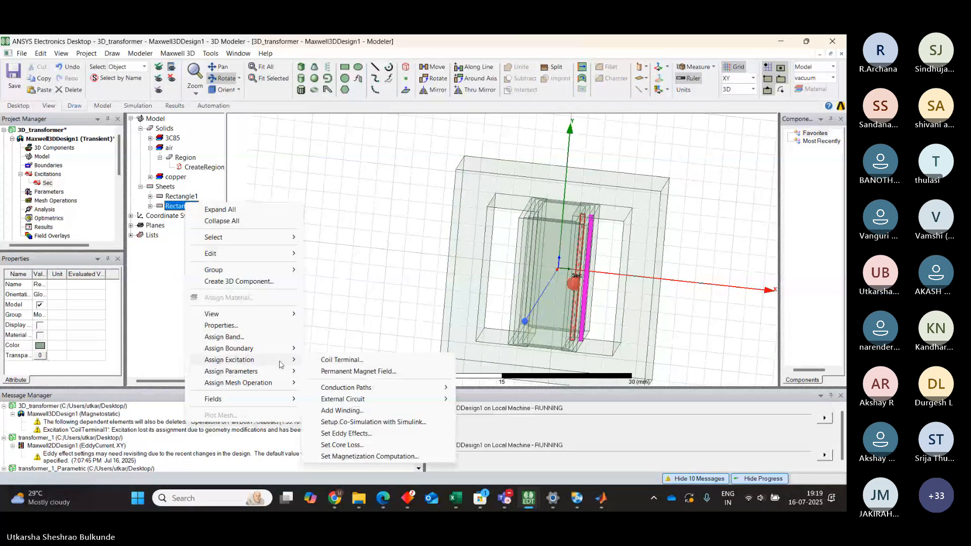
left_click(318, 360)
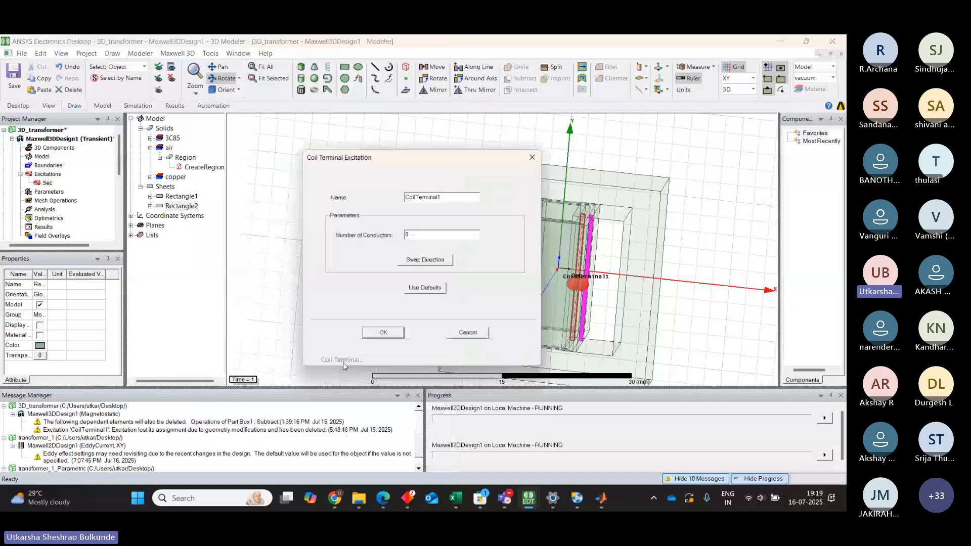
left_click(452, 198)
key("BackSpace")
key("BackSpace")
key("BackSpace")
key("BackSpace")
key("BackSpace")
key("BackSpace")
key("BackSpace")
key("BackSpace")
key("BackSpace")
key("BackSpace")
key("BackSpace")
key("BackSpace")
key("BackSpace")
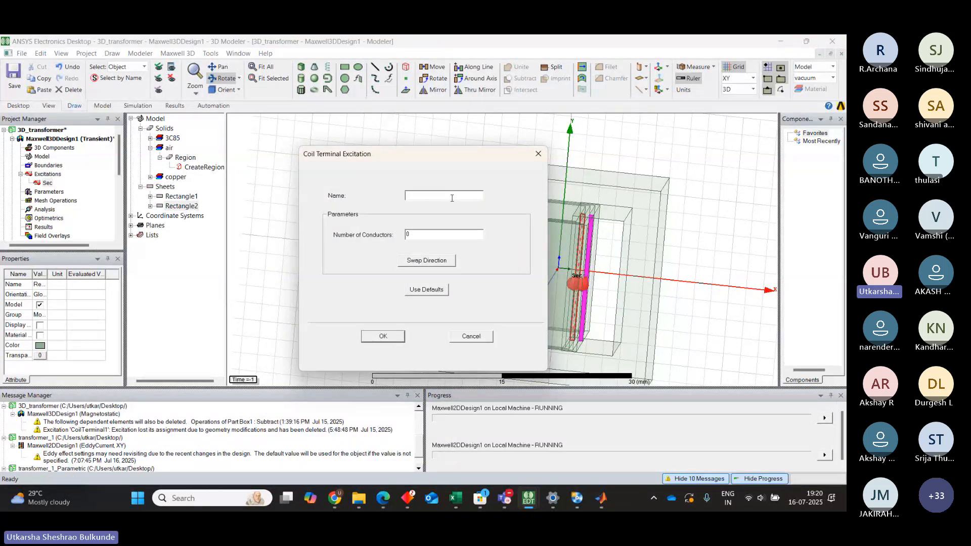
type("Pri")
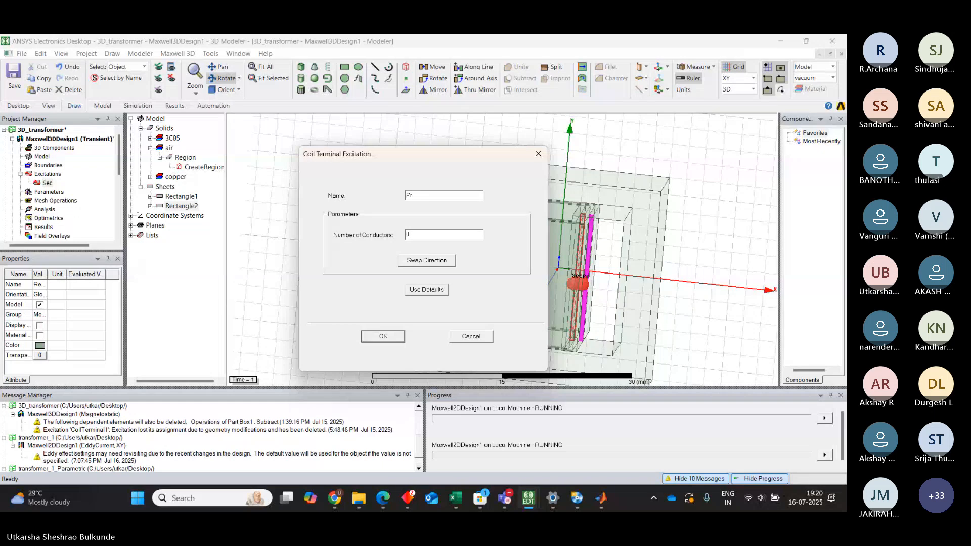
- Set the Pri coil terminal to 1 conductor, swap its direction and accept the excitation
left_click(432, 235)
key("BackSpace")
type("1")
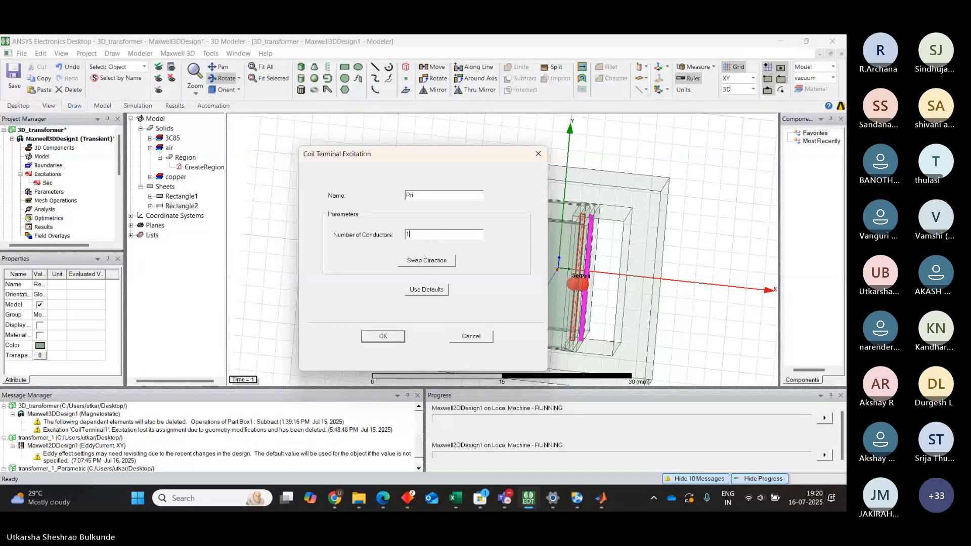
left_click(433, 261)
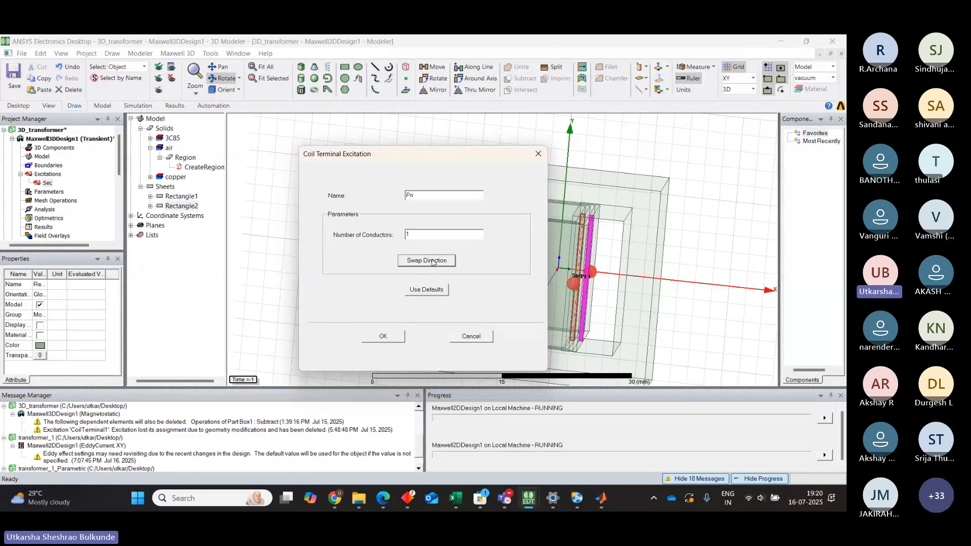
left_click(383, 335)
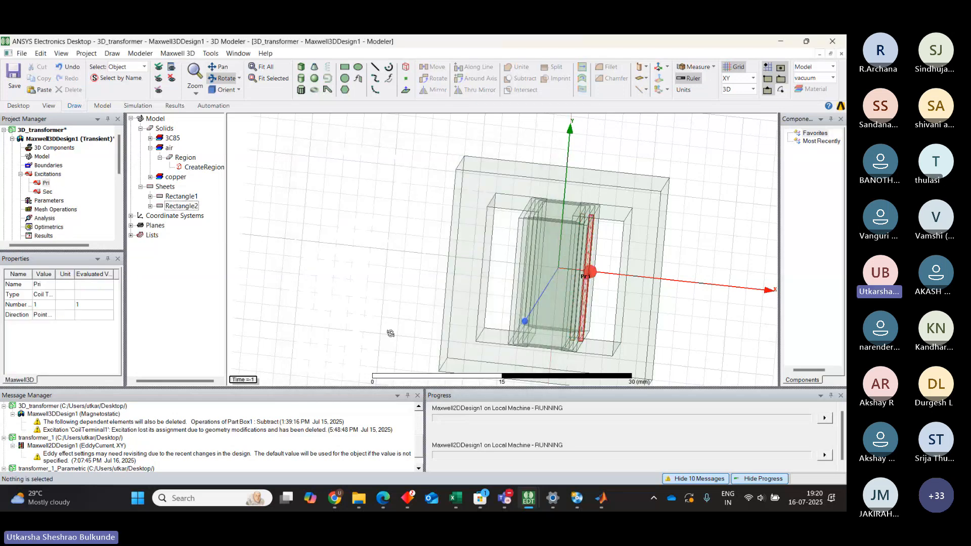
left_click(150, 197)
left_click(150, 197)
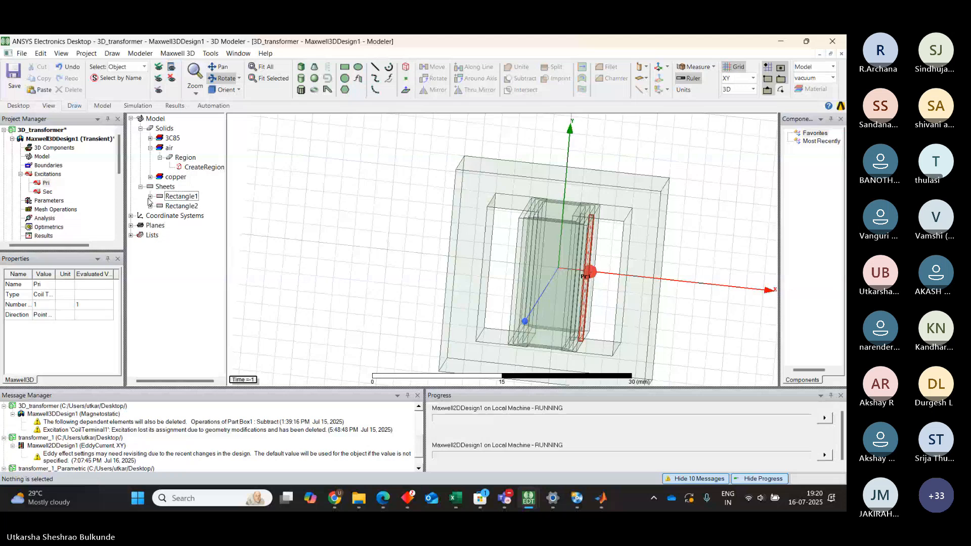
- Add a winding named Winding_Pri to the design's excitations
right_click(52, 177)
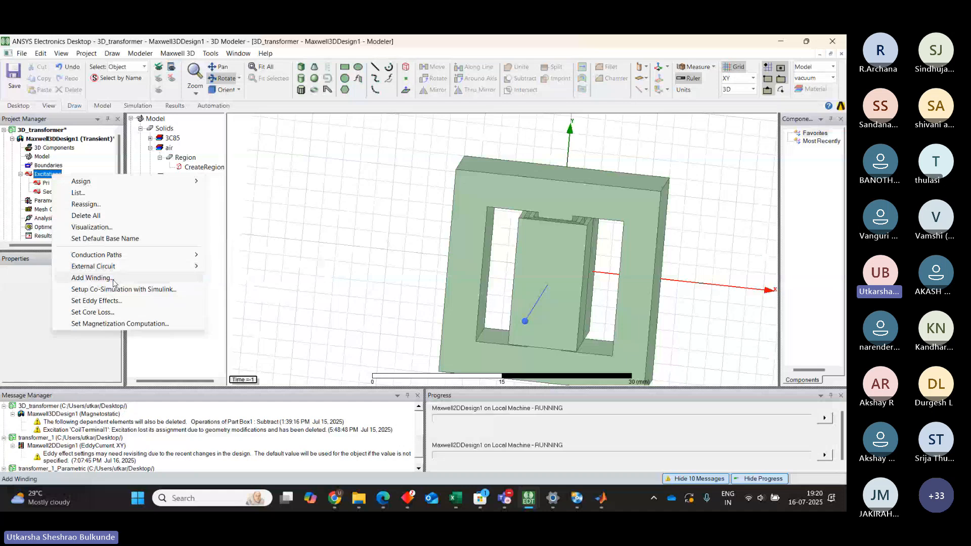
left_click(92, 277)
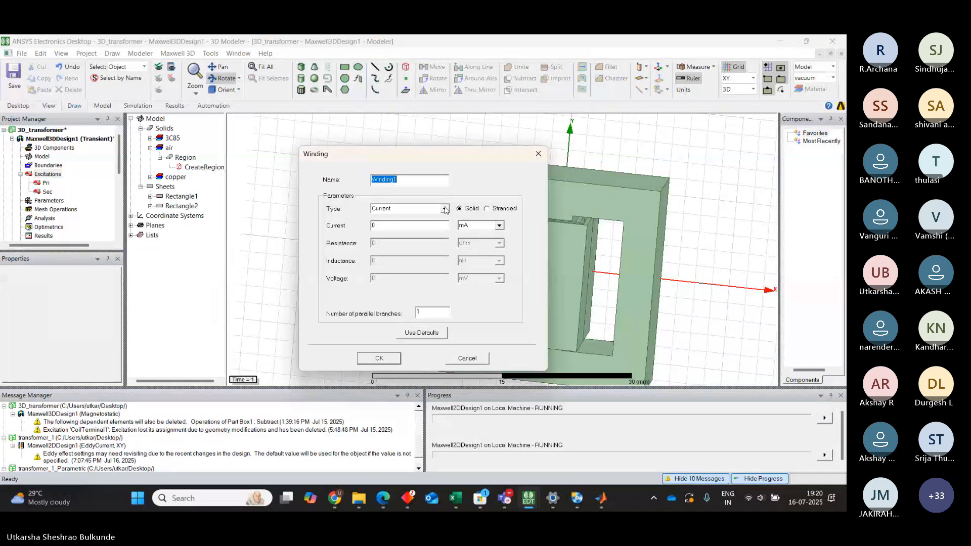
left_click(405, 181)
type("_Pri")
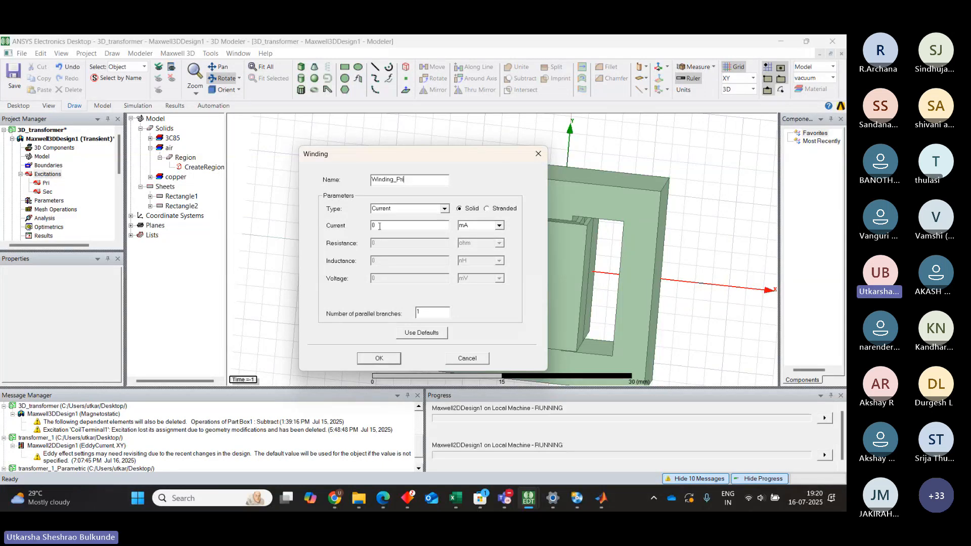
- Set the Winding_Pri current to 10*sin(2*pi*10000*time) and accept the winding
type("1")
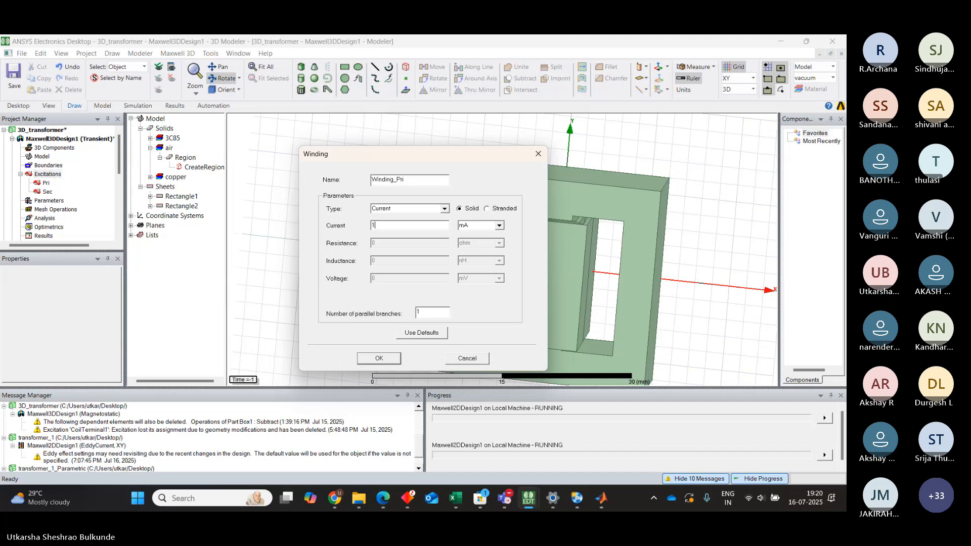
type("0*")
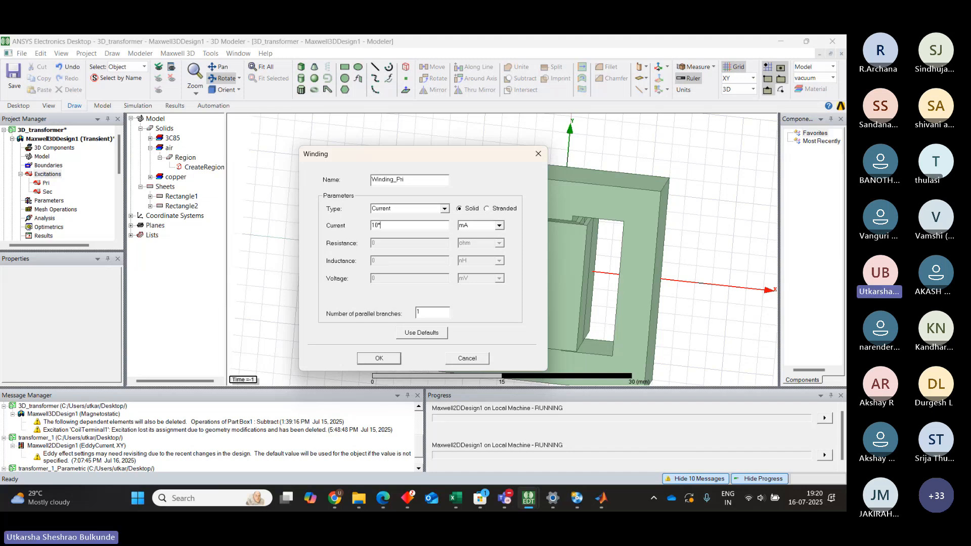
type("sin")
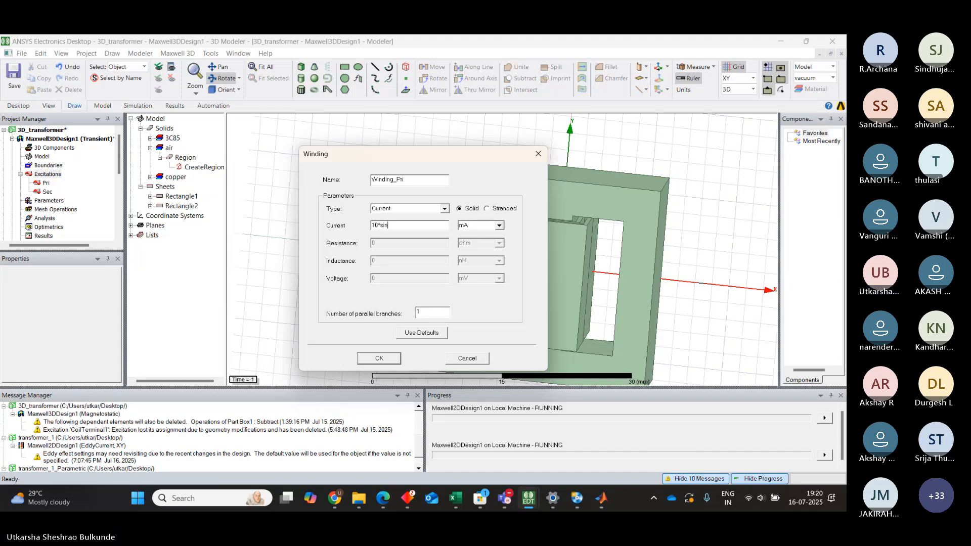
type("(2")
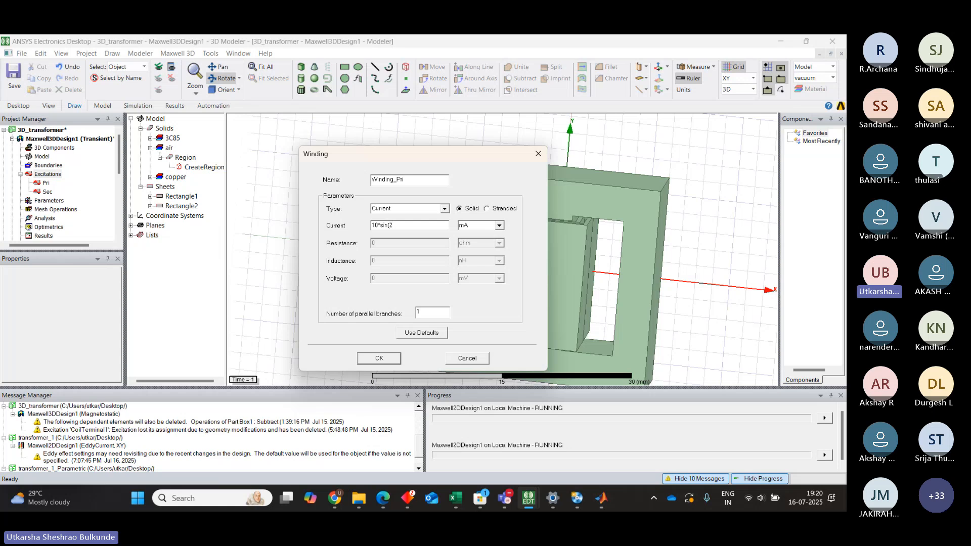
type("*pi*")
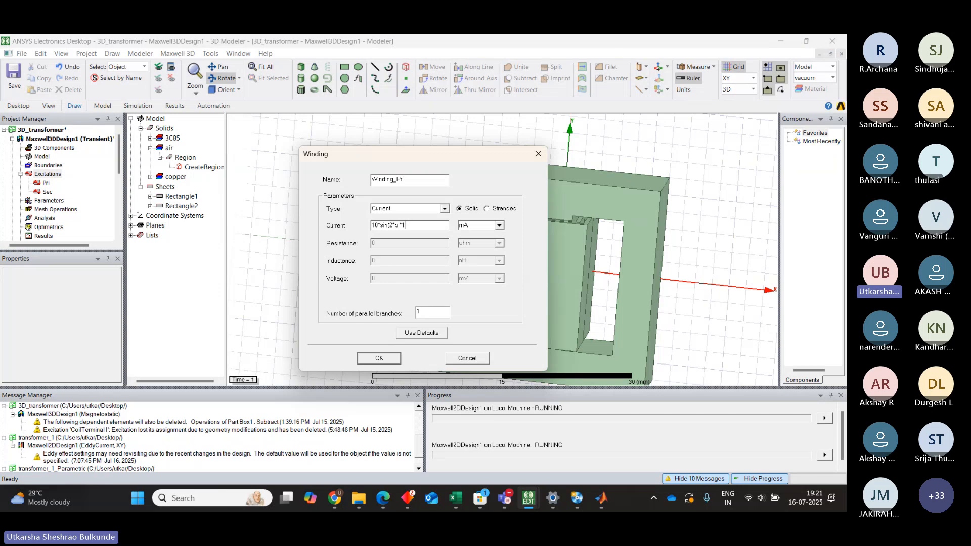
type("000")
type("0")
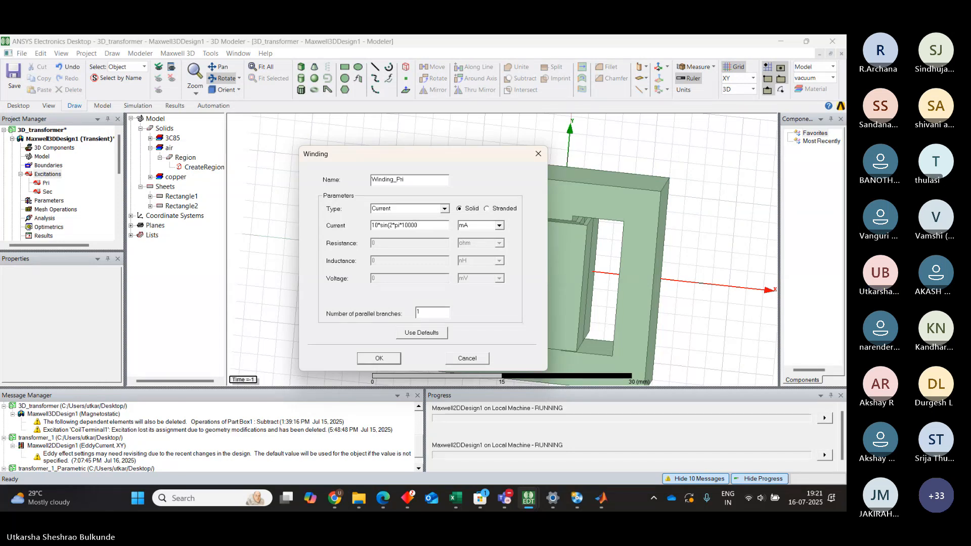
type("*time)")
left_click(378, 357)
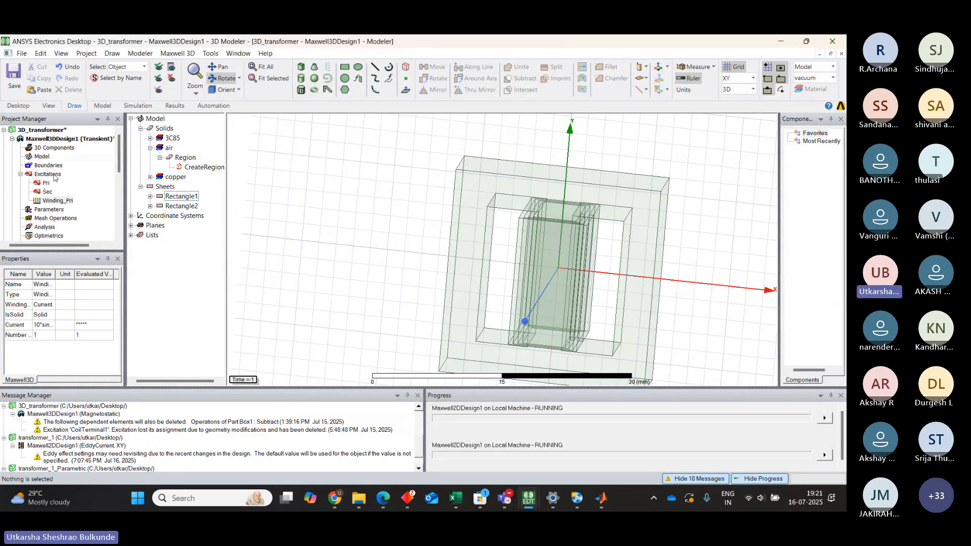
- Add a second winding named Winding_sec to the design's excitations
left_click(55, 175)
right_click(55, 174)
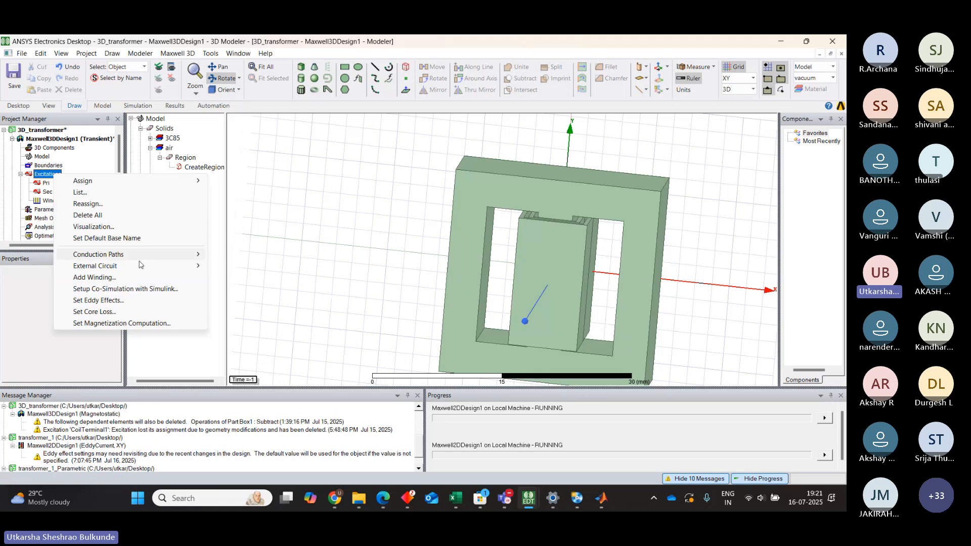
left_click(131, 278)
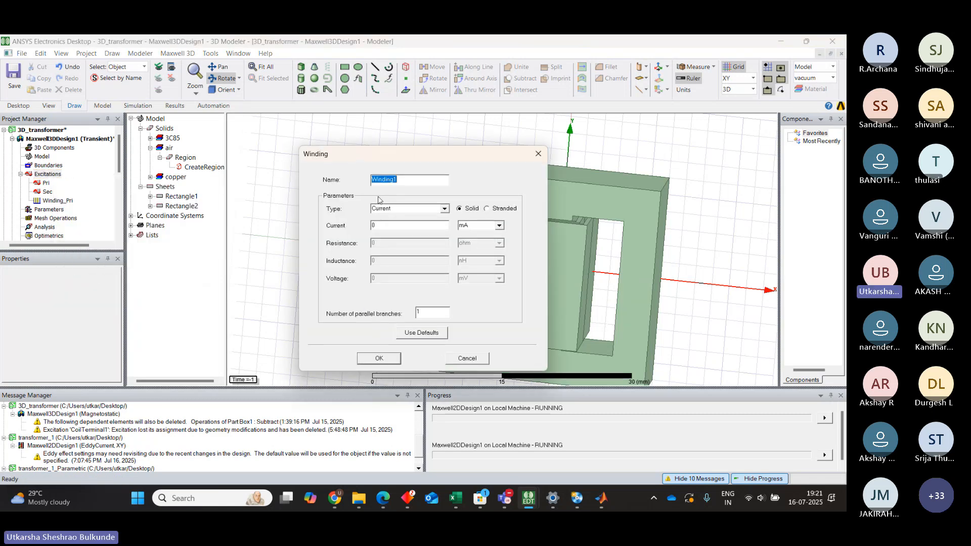
left_click(403, 181)
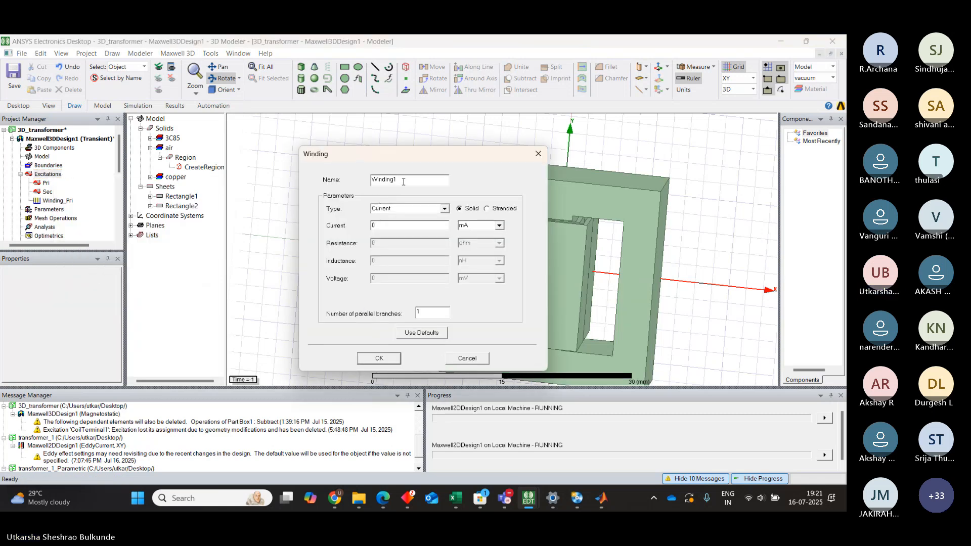
key("BackSpace")
type("_sec")
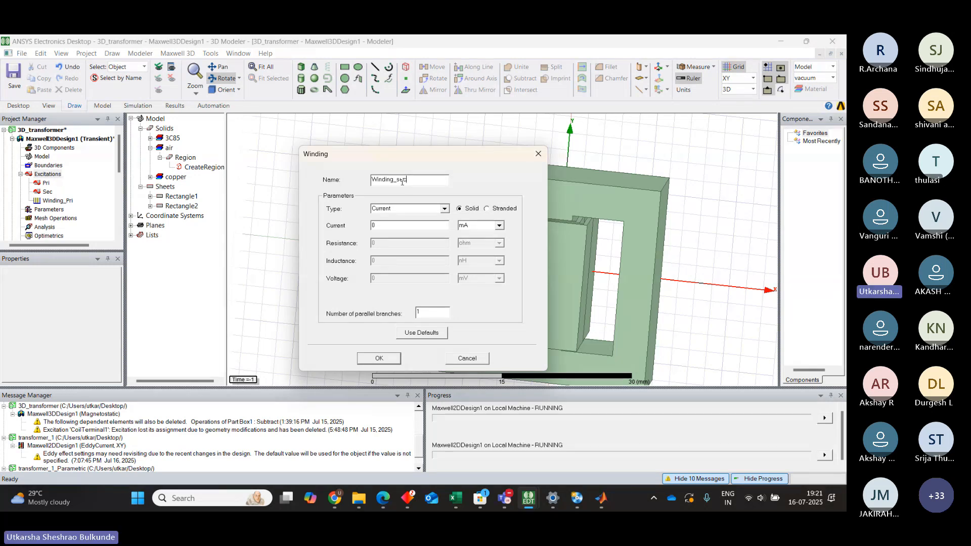
- Set the Winding_sec current to 10*sin(2*pi*10000*time) and accept the winding
left_click(384, 225)
key("BackSpace")
type("10*sin(")
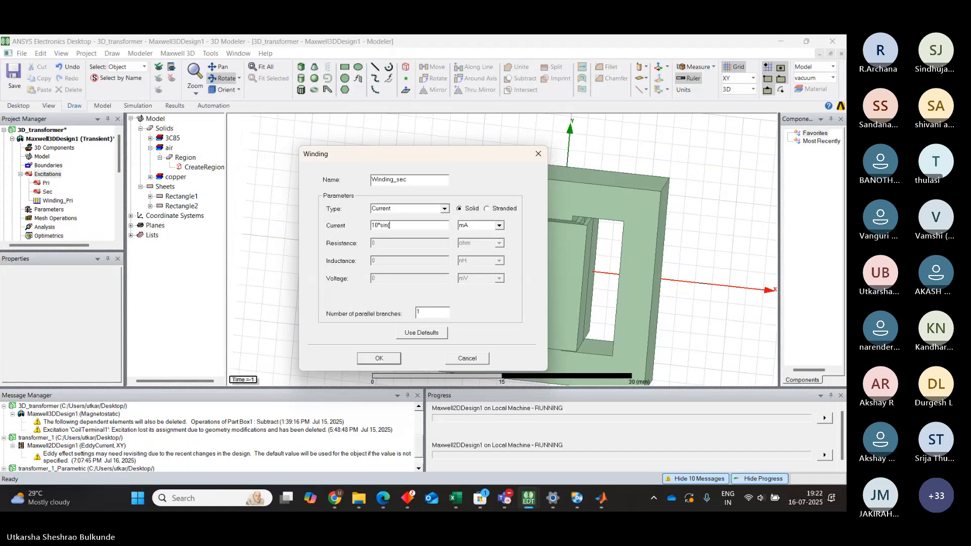
type("2")
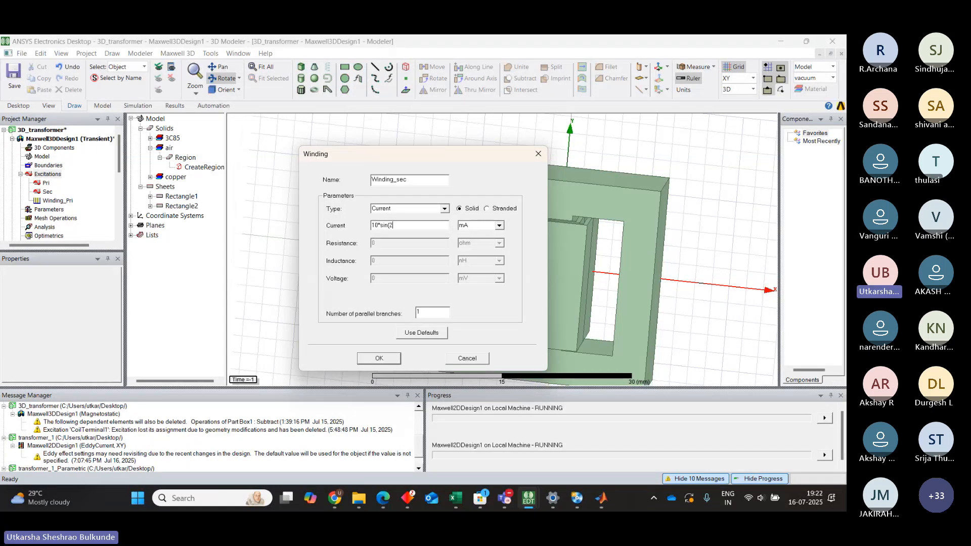
type("*pi*1000")
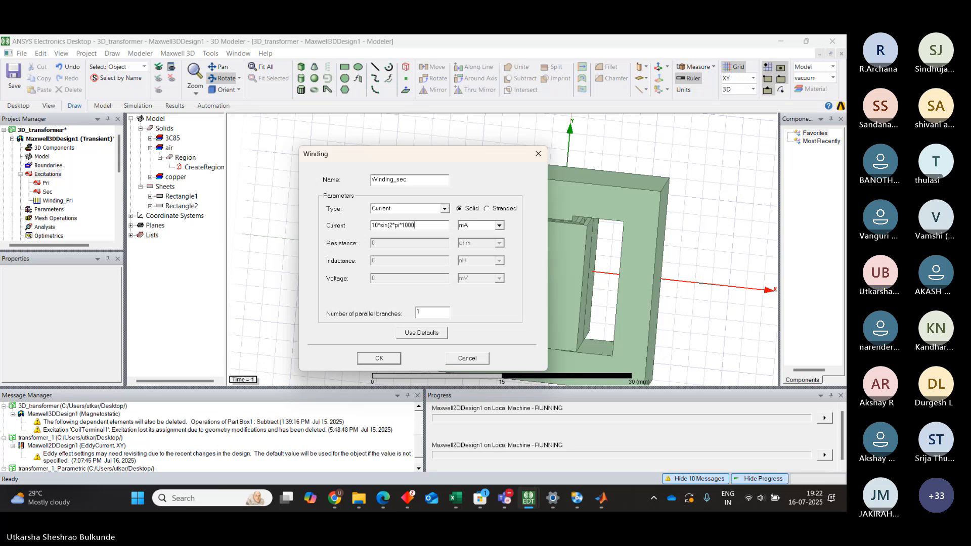
type("0")
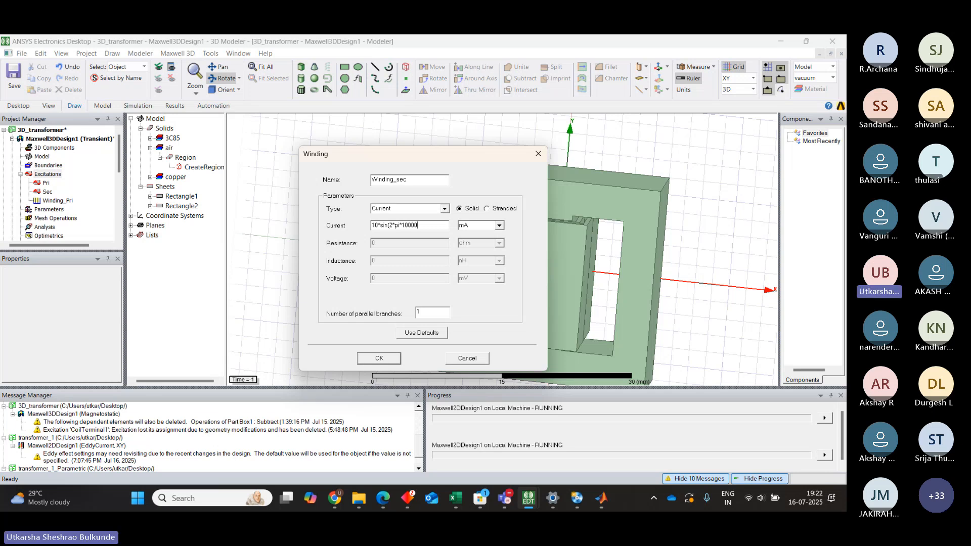
type("*tim")
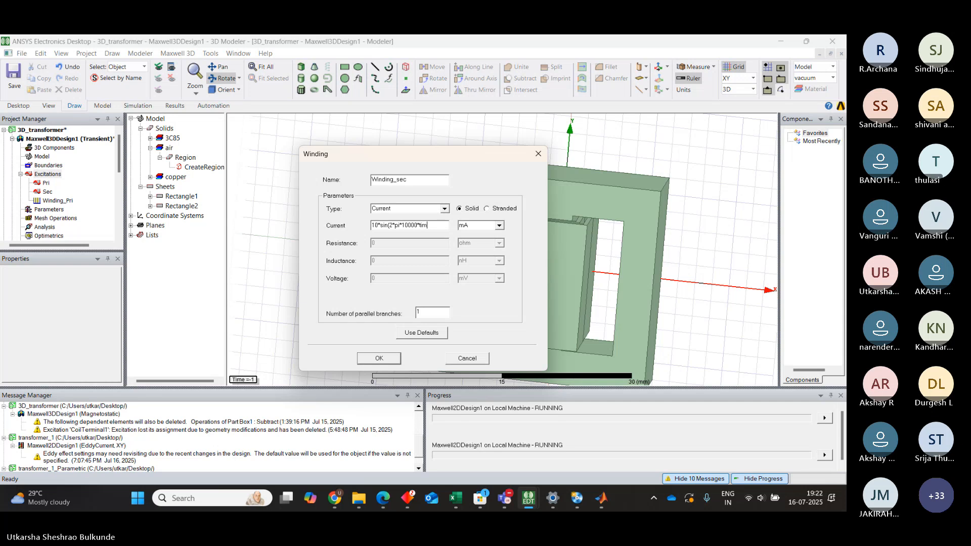
type("e)")
left_click(390, 358)
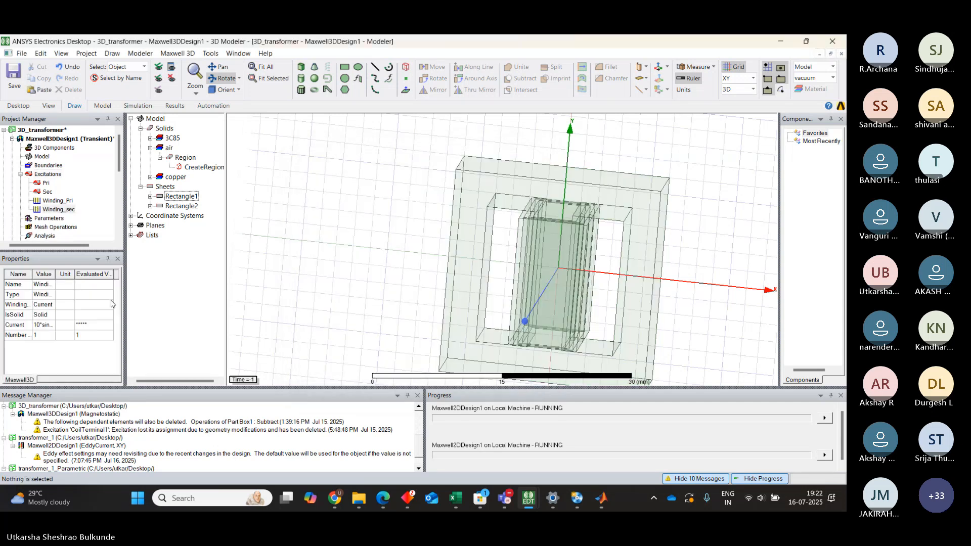
- Add the Sec coil terminal to the Winding_sec winding
left_click(47, 192)
right_click(47, 192)
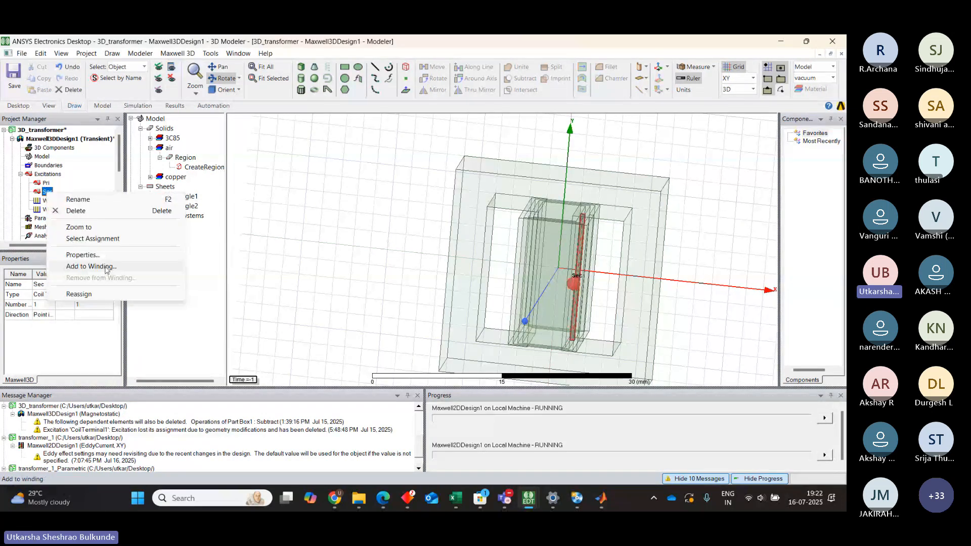
left_click(101, 267)
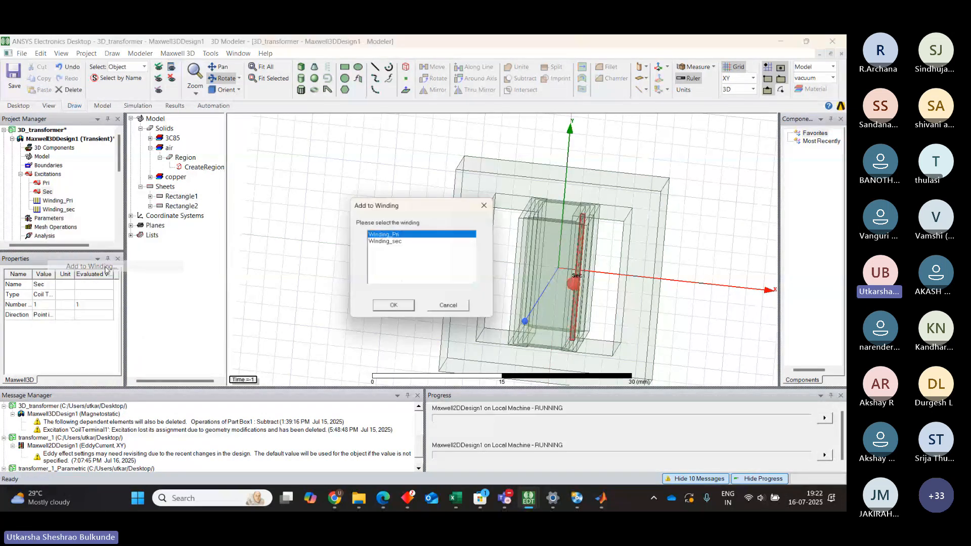
left_click(391, 243)
left_click(394, 308)
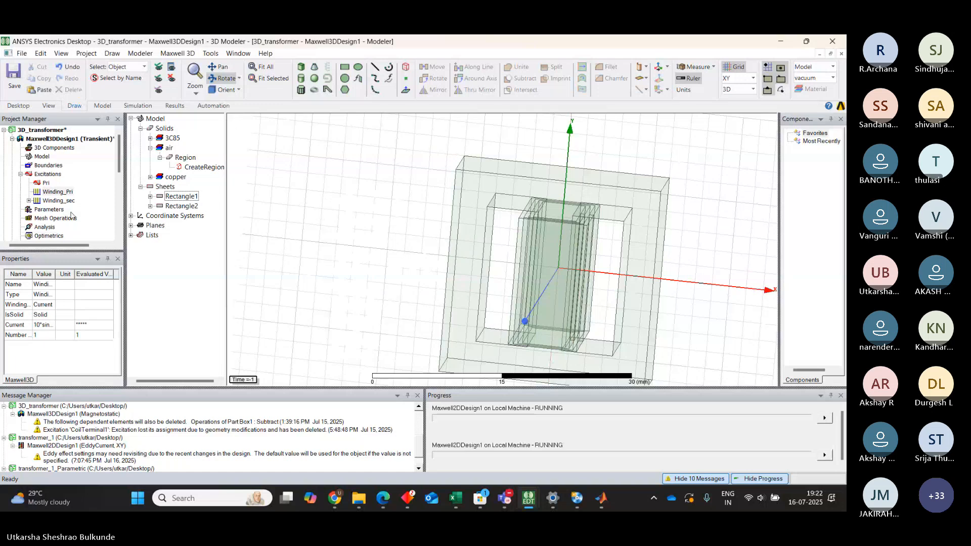
- Add the Pri coil terminal to the Winding_Pri winding
right_click(53, 192)
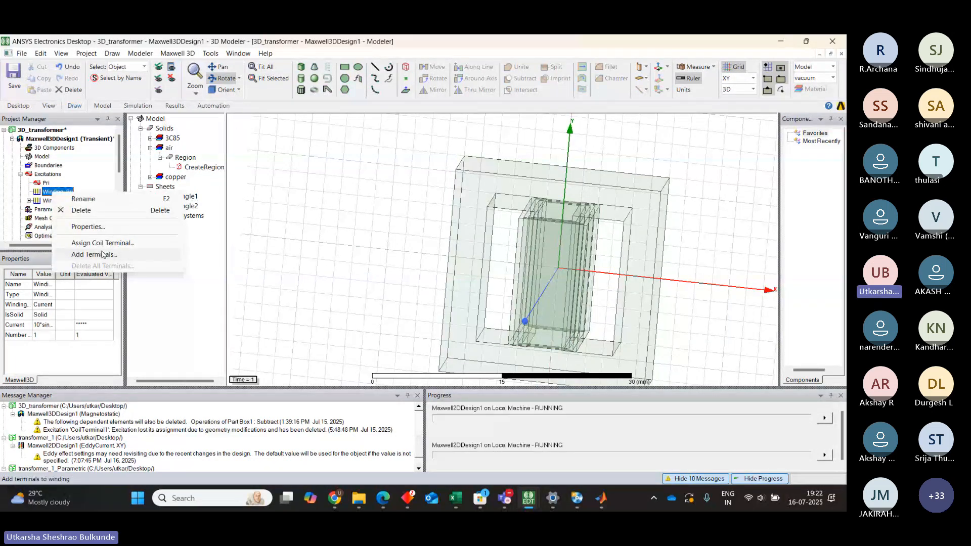
right_click(44, 183)
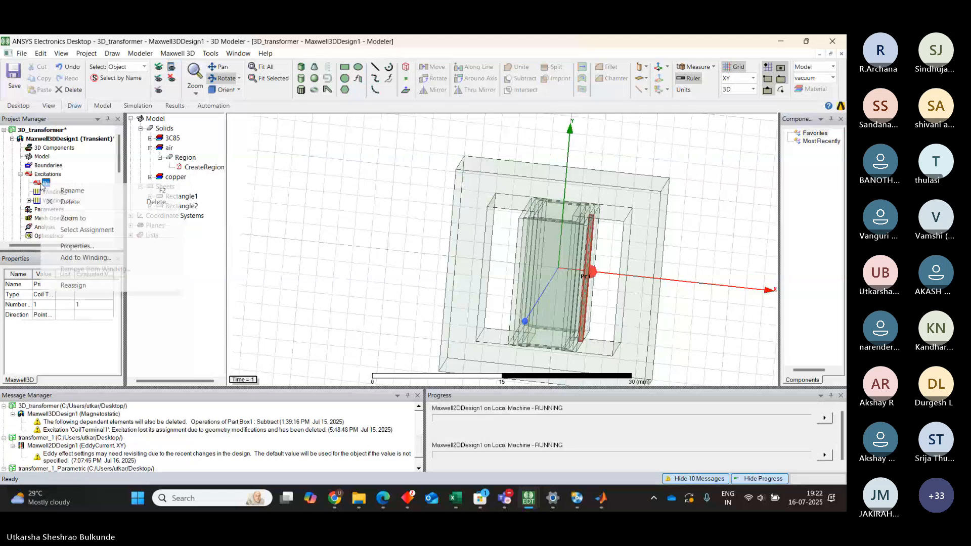
left_click(83, 257)
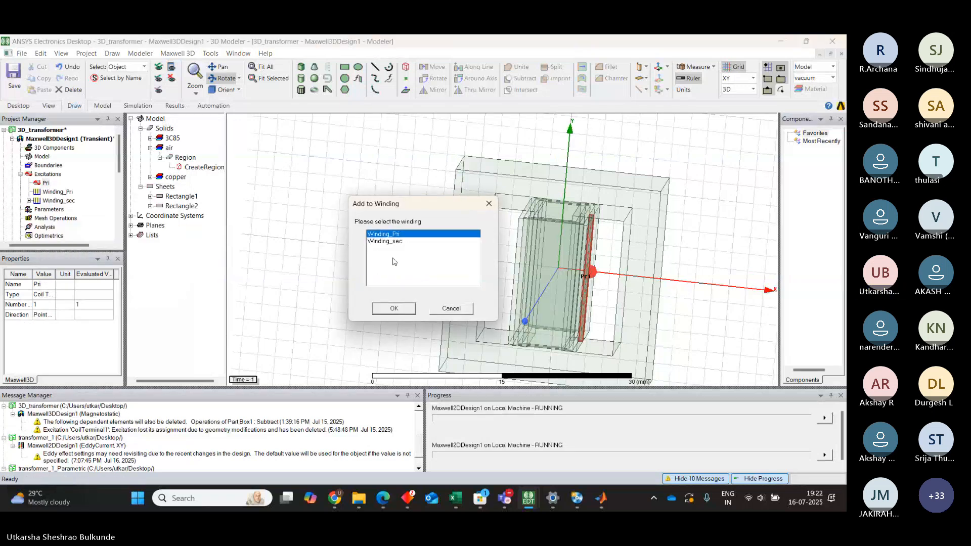
left_click(391, 310)
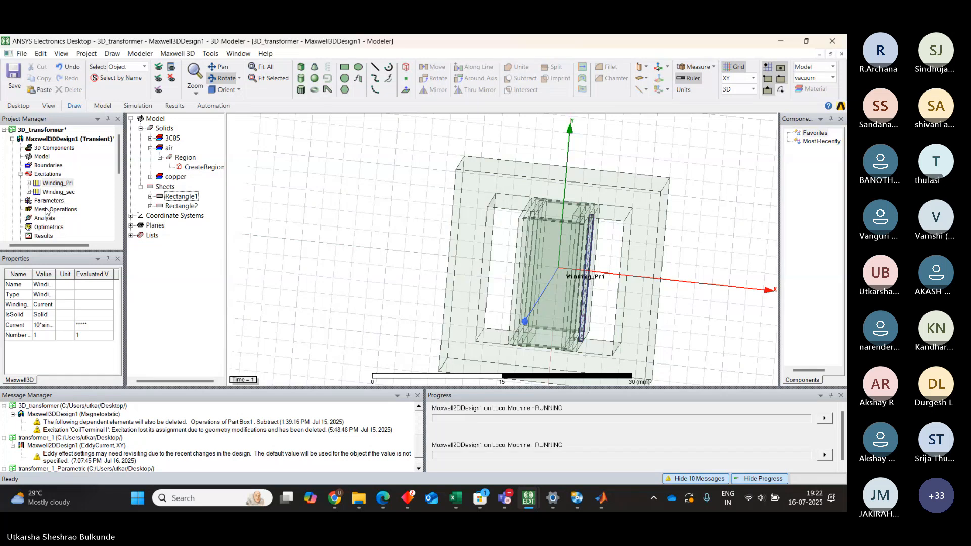
double_click(46, 209)
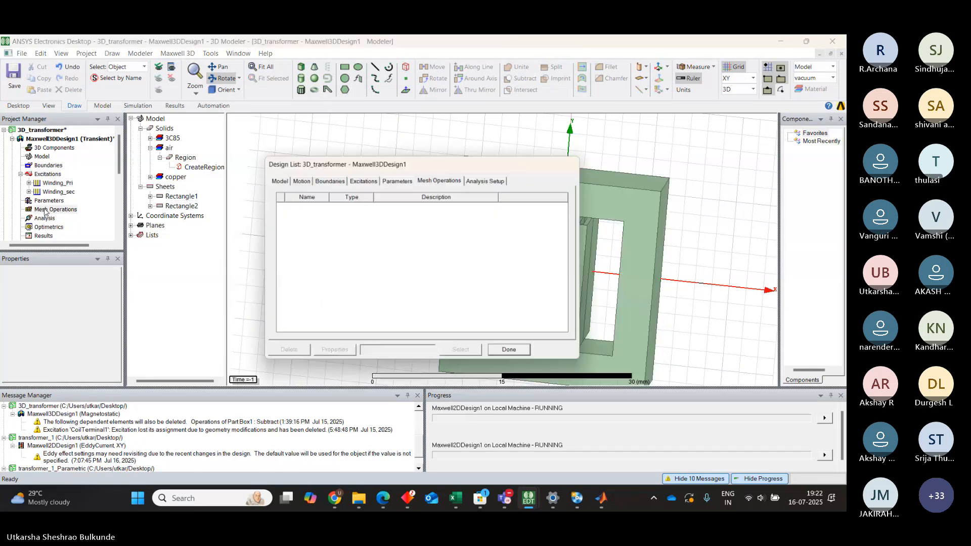
left_click(517, 354)
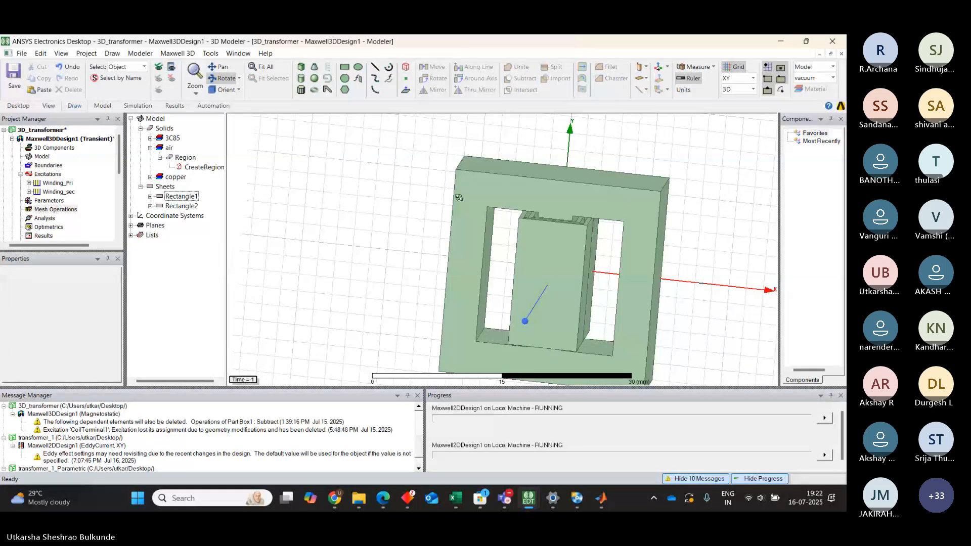
left_click(456, 189)
left_click(184, 286)
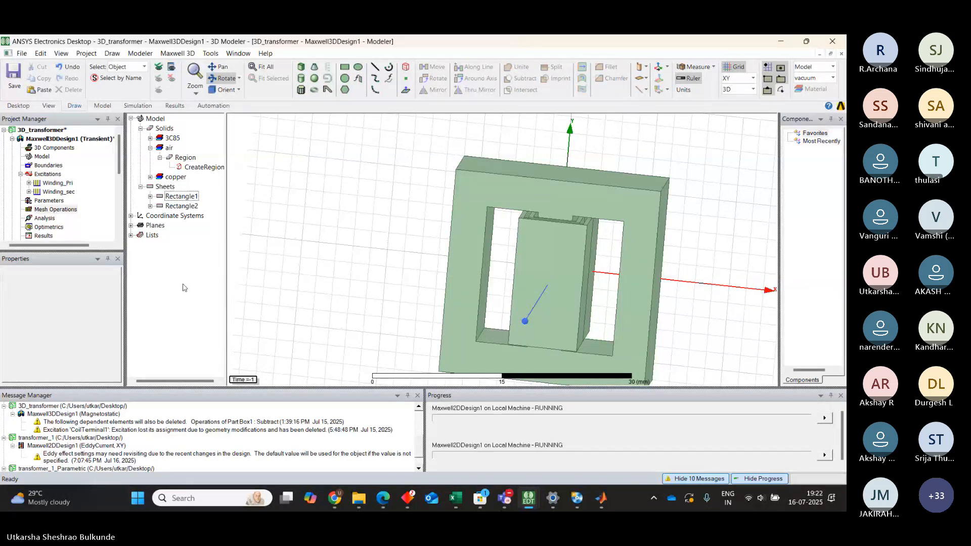
- Assign a length-based mesh operation inside the Box1 core with a maximum element length of 2 mm
left_click(483, 187)
right_click(484, 190)
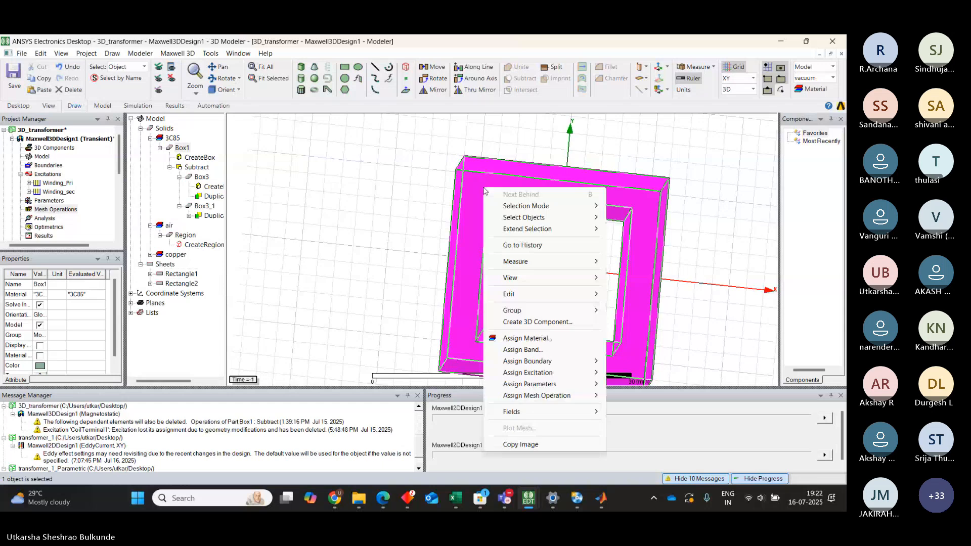
mouse_move(560, 398)
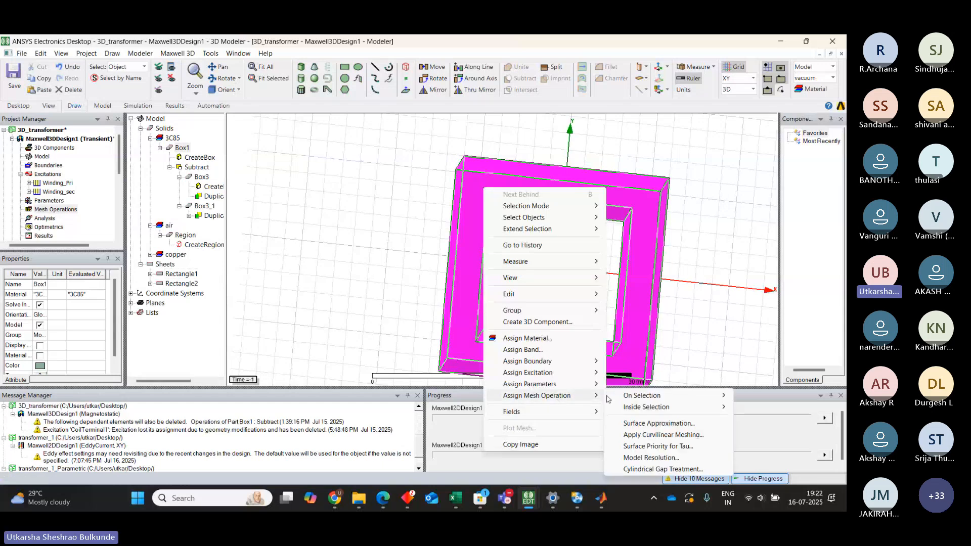
mouse_move(646, 407)
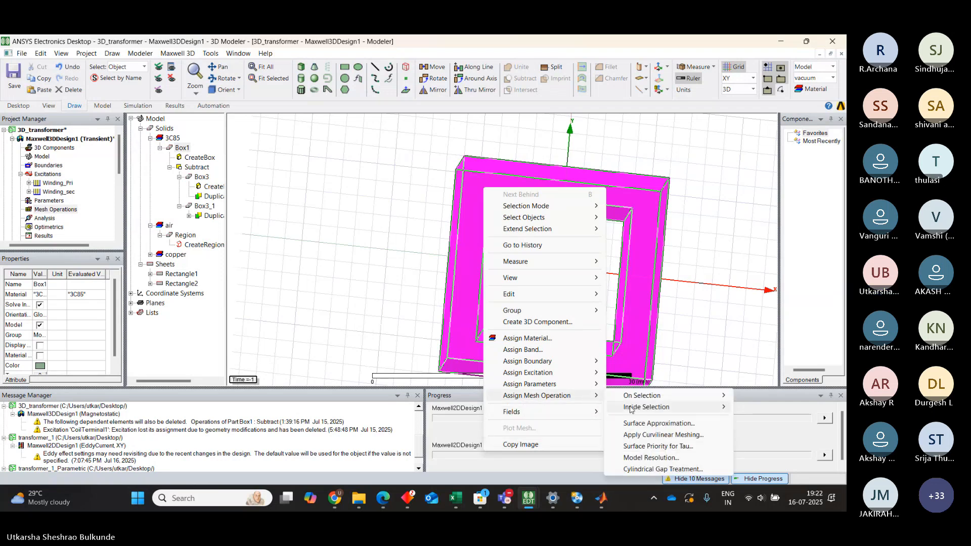
left_click(554, 408)
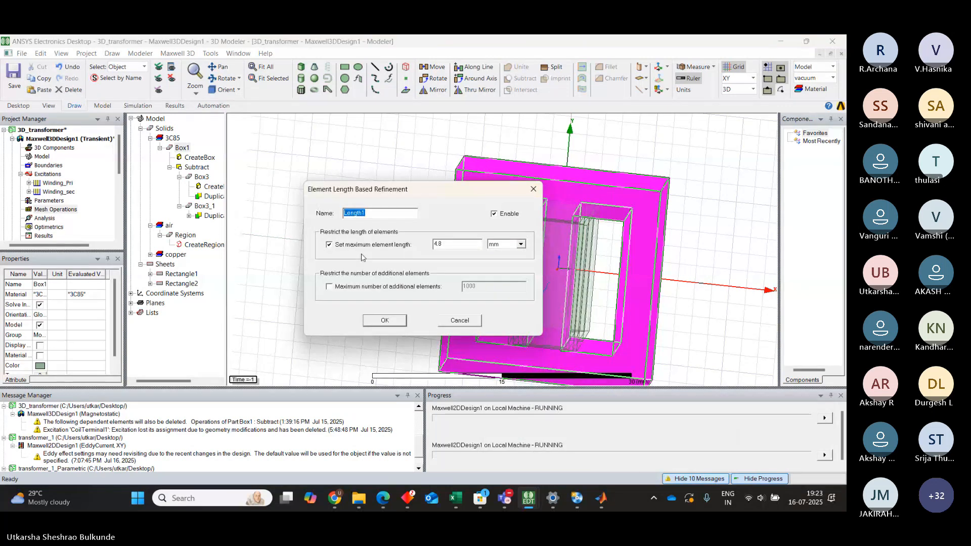
left_click(449, 245)
key("BackSpace")
key("BackSpace")
key("BackSpace")
type("2")
left_click(385, 320)
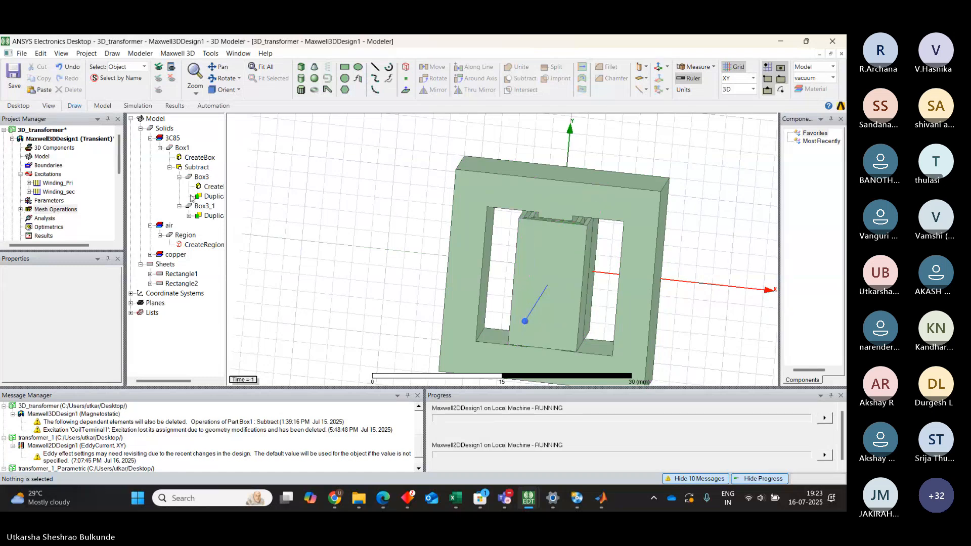
- Start a length-based mesh operation inside the two copper coils, Box4 and Box8
left_click(161, 149)
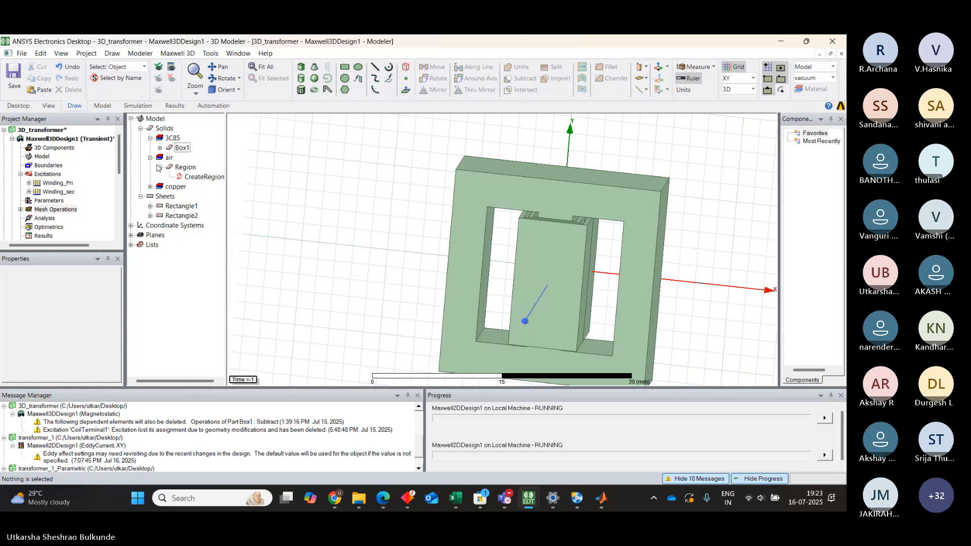
left_click(150, 187)
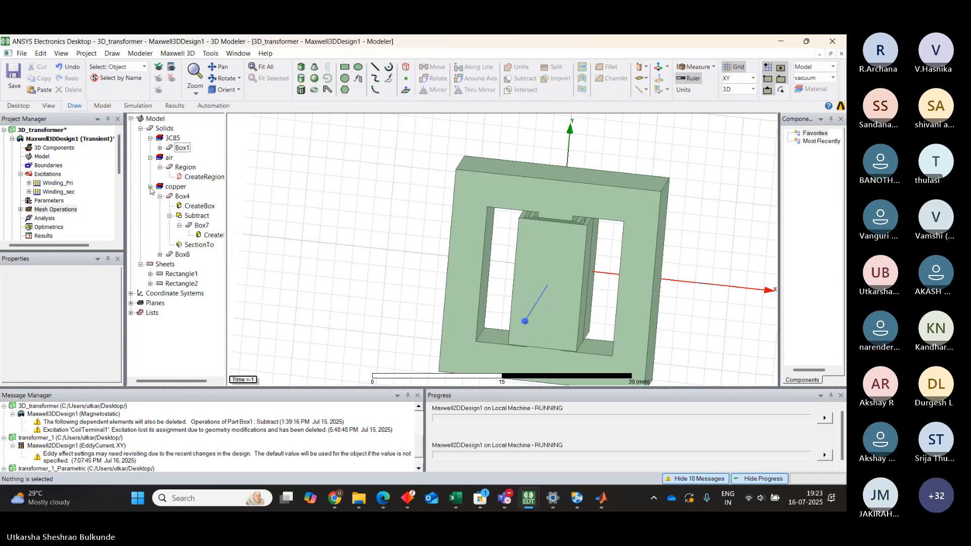
left_click(183, 197)
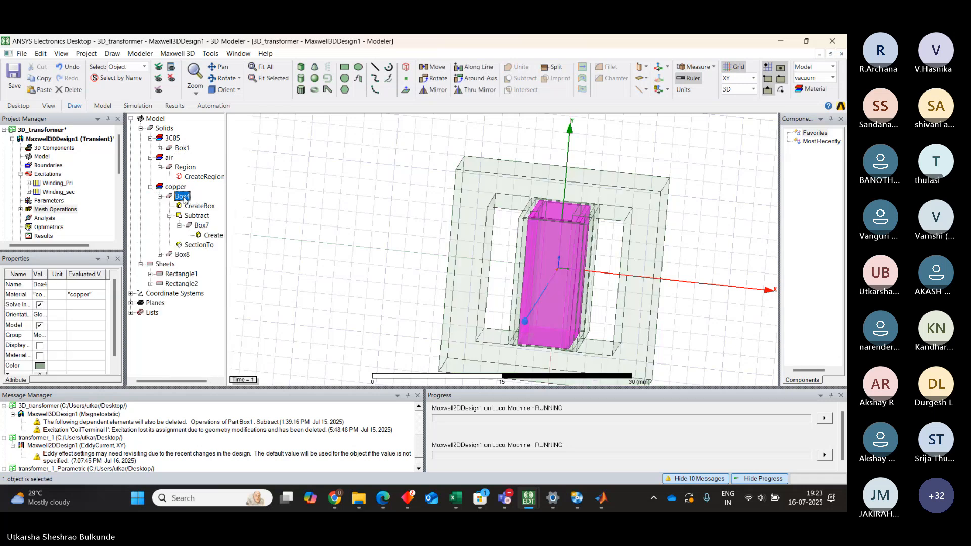
left_click(183, 255, "ctrl")
right_click(183, 256)
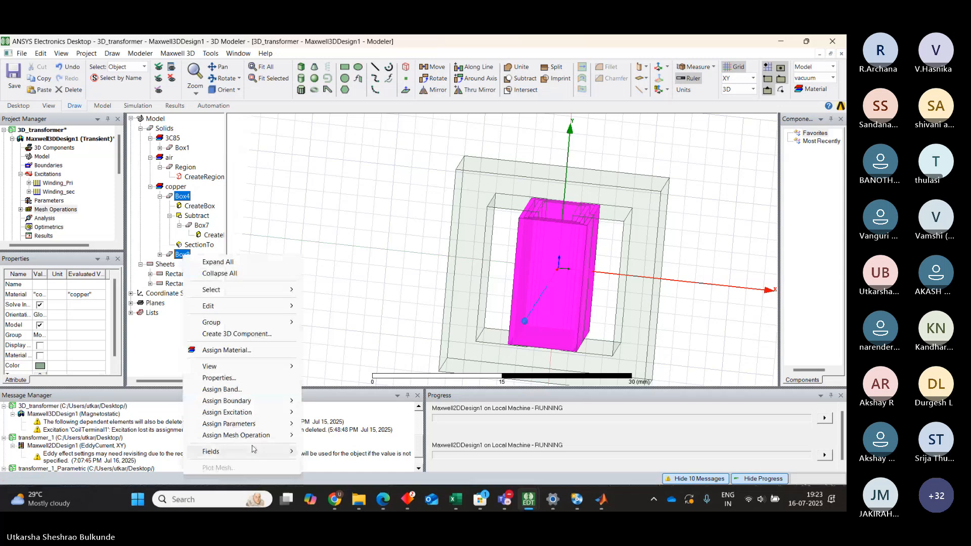
mouse_move(253, 435)
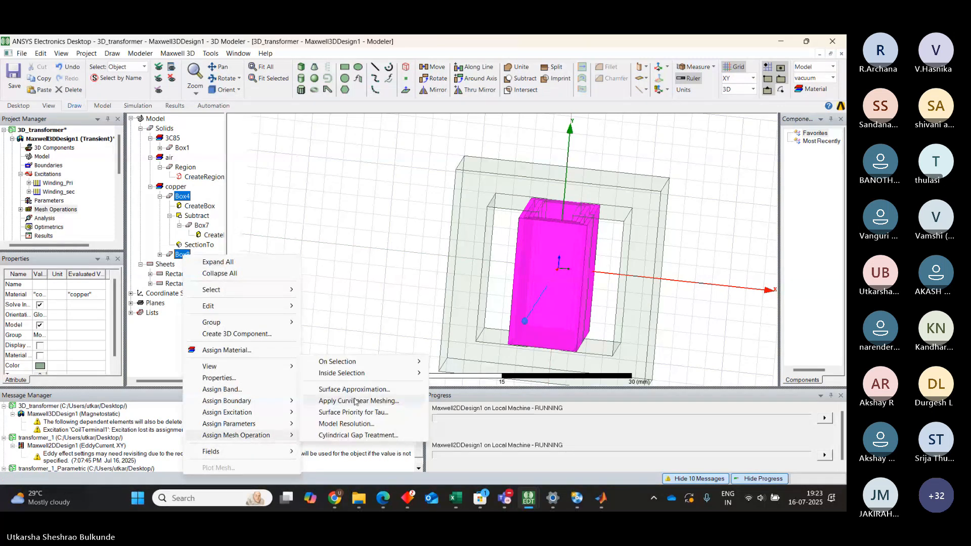
mouse_move(369, 373)
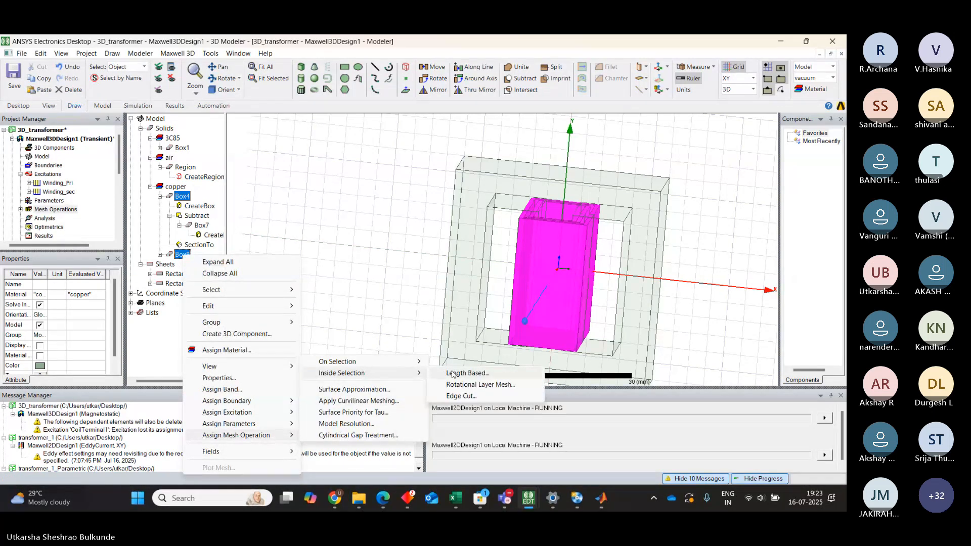
left_click(453, 374)
- Set the coils' maximum element length to 0.2 mm, accept the refinement and expand the project's list of mesh operations
left_click(448, 242)
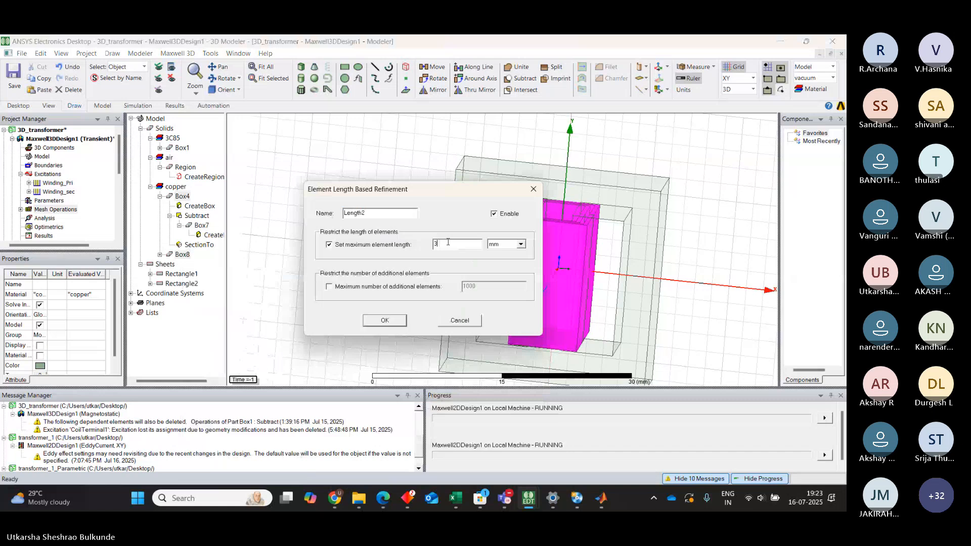
key("BackSpace")
type("1")
key("BackSpace")
type("0")
type("1")
type("0.2")
left_click(383, 323)
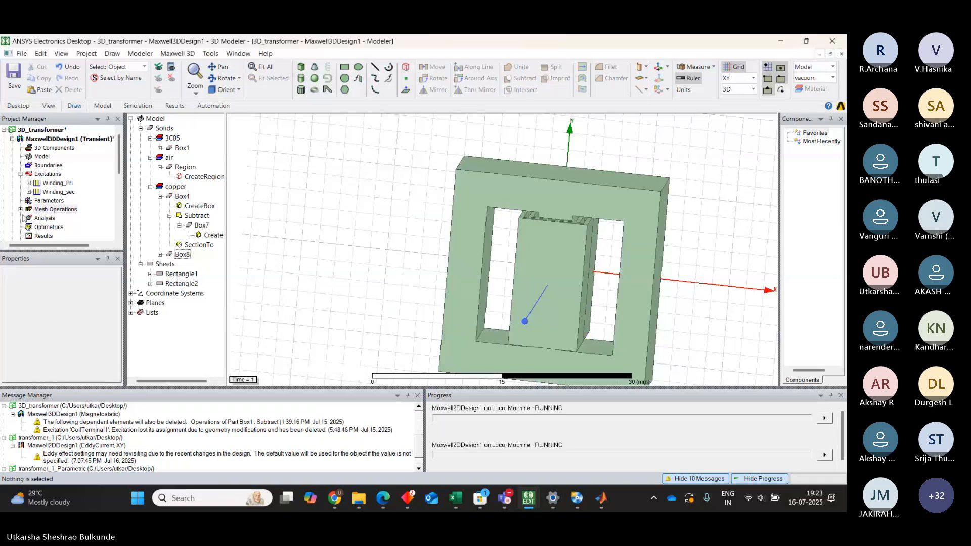
double_click(24, 211)
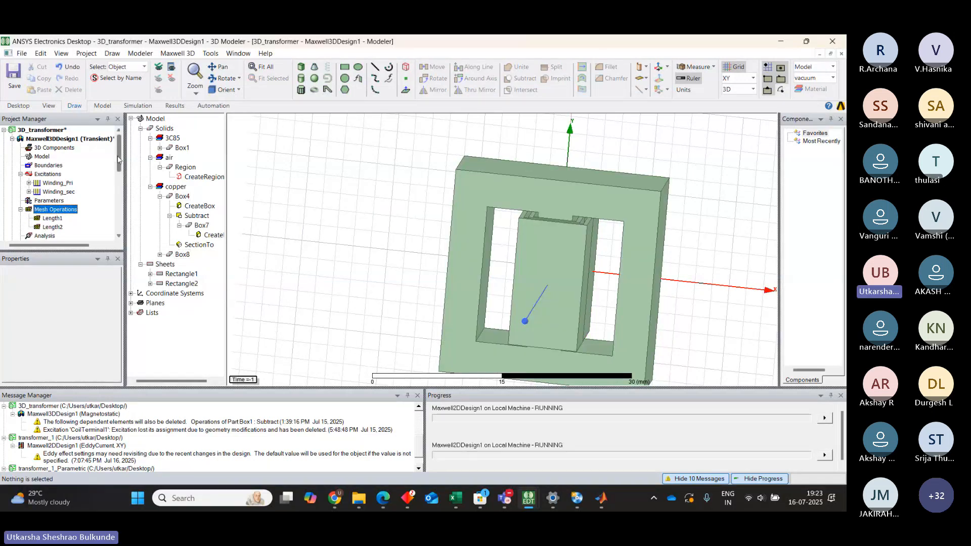
scroll(117, 157, "down", 2)
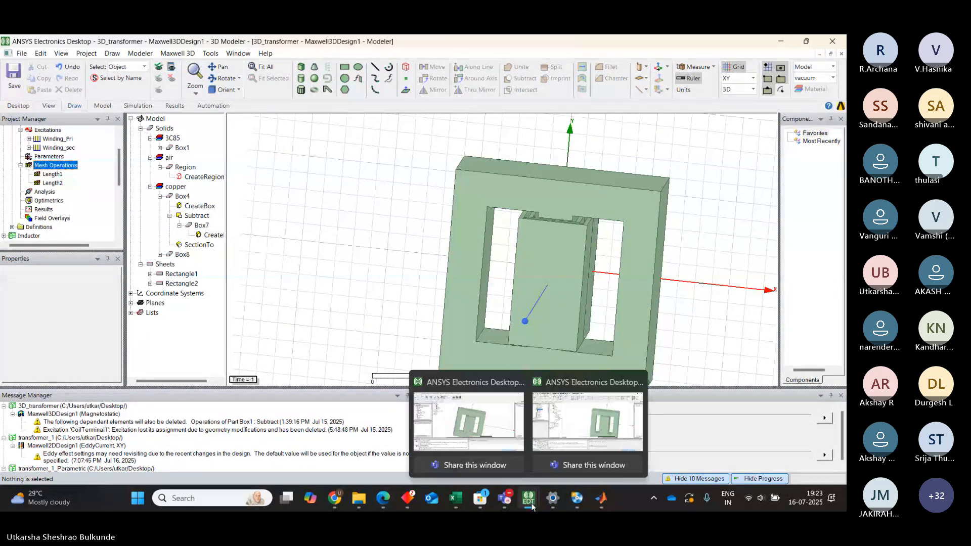
- Add a solution setup to the 3D transformer's transient analysis and set its stop time to 300 us
mouse_move(531, 507)
mouse_move(523, 445)
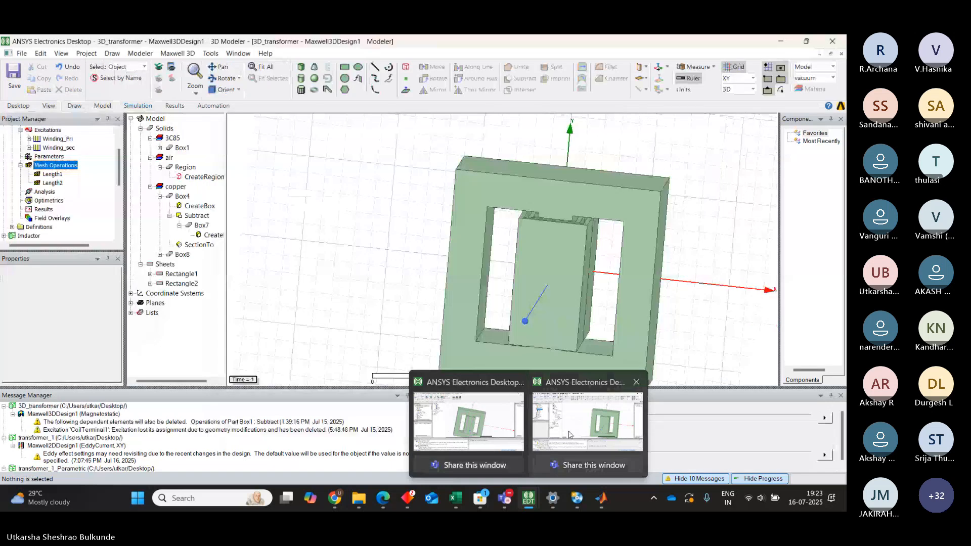
left_click(570, 435)
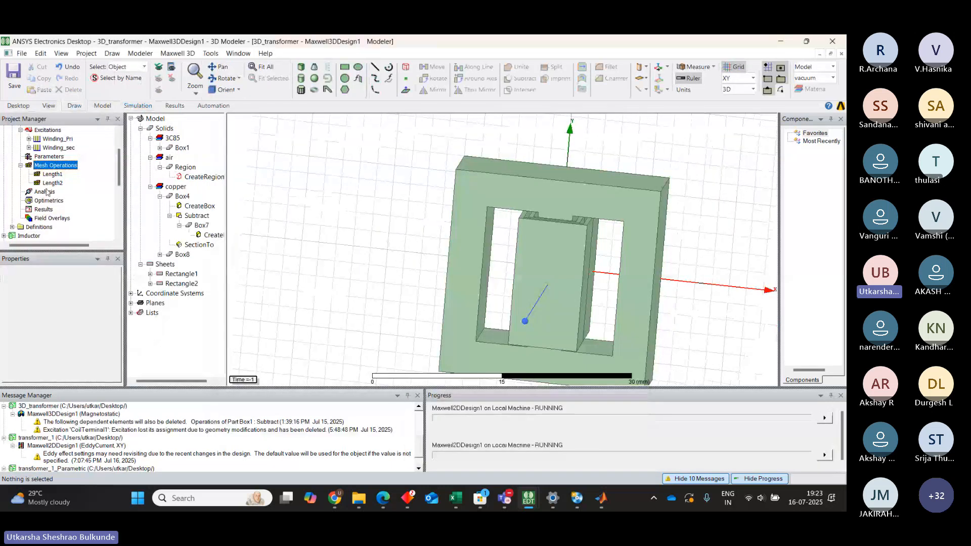
left_click(45, 192)
right_click(45, 193)
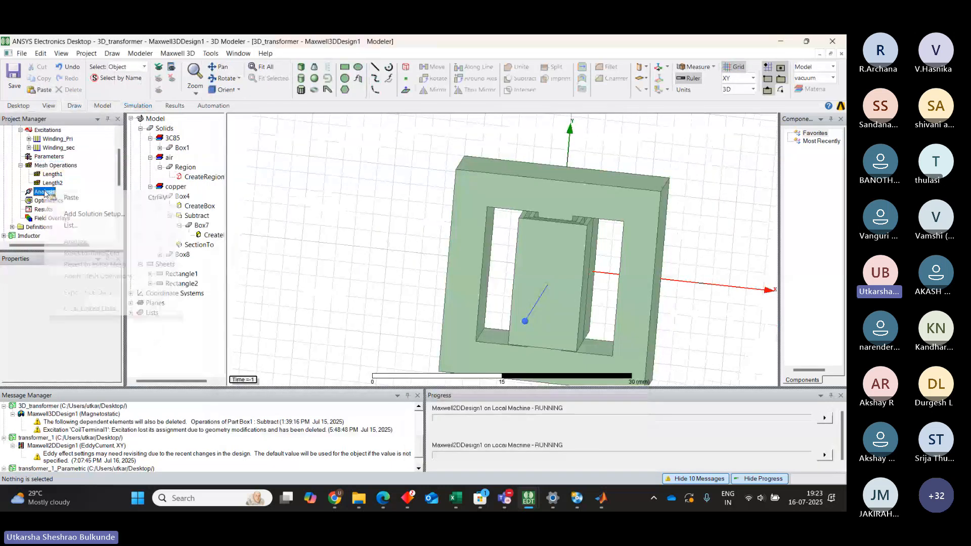
left_click(82, 214)
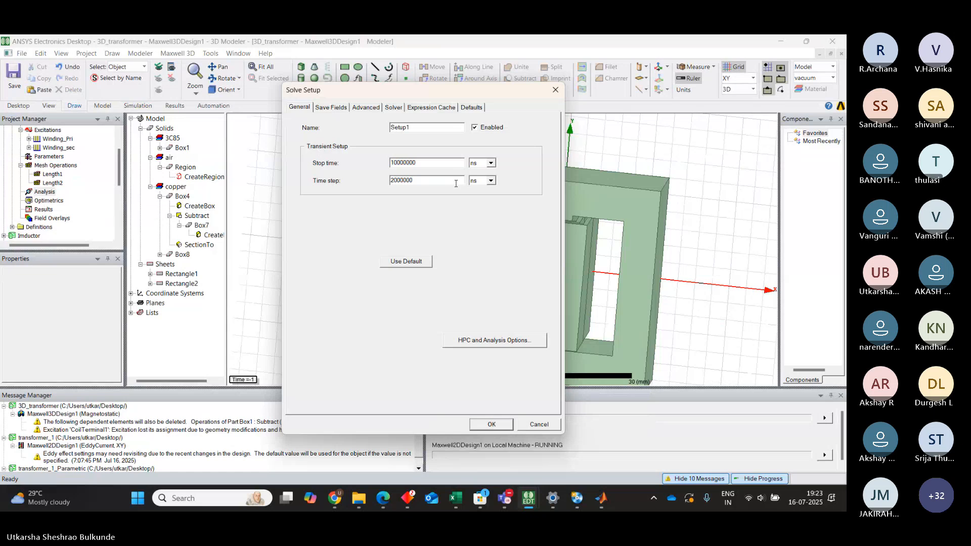
left_click(434, 167)
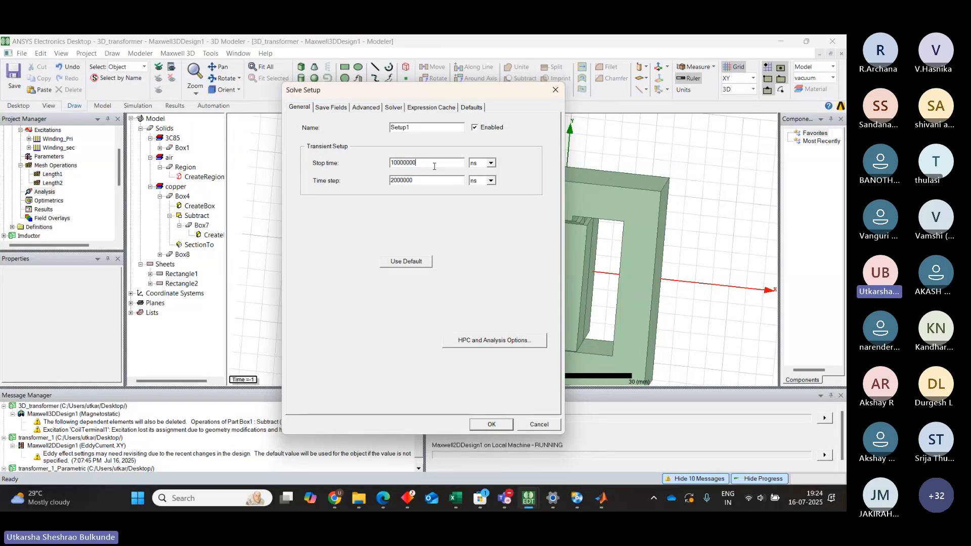
key("BackSpace")
key("BackSpace")
key("BackSpace")
key("BackSpace")
key("BackSpace")
key("BackSpace")
key("BackSpace")
key("BackSpace")
type("300")
left_click(491, 163)
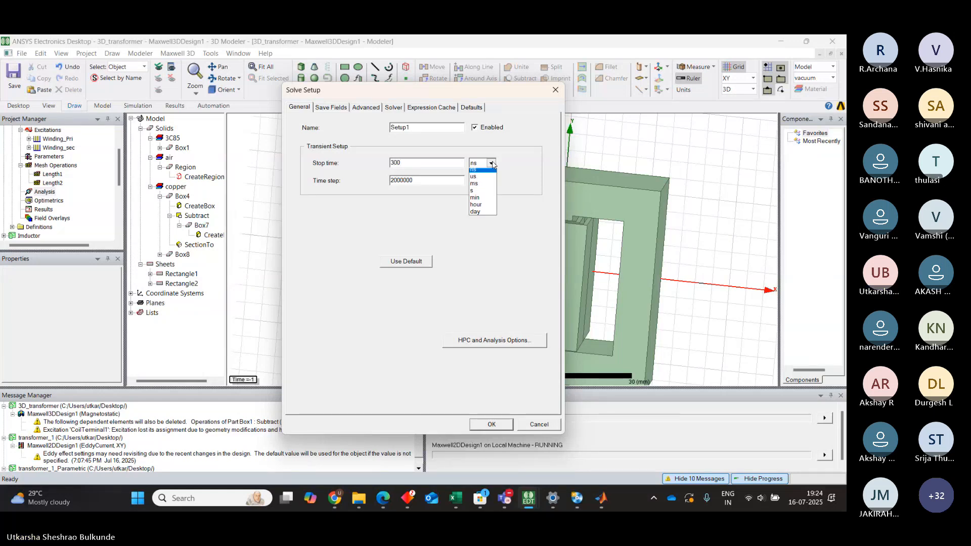
left_click(475, 176)
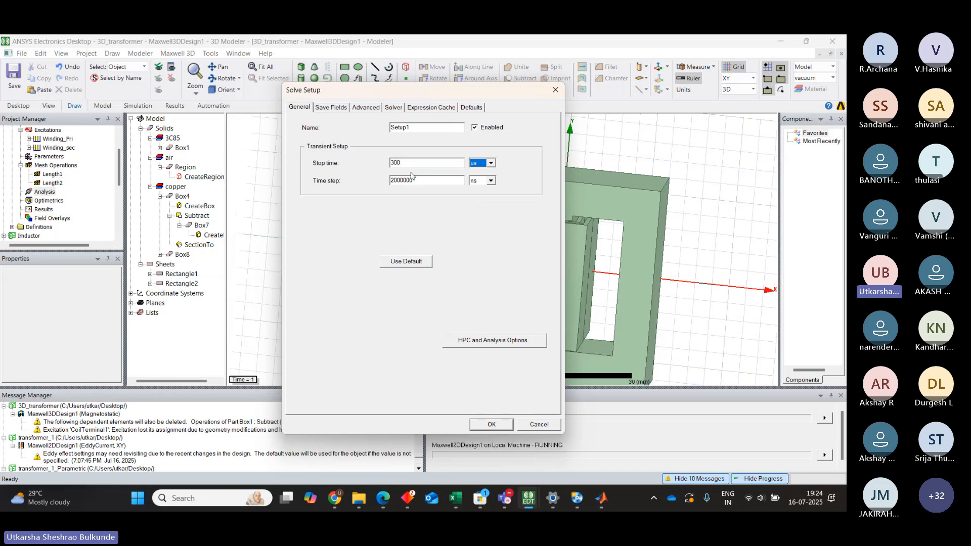
- Set the transient setup's time step to 2 us
left_click(425, 180)
key("BackSpace")
key("BackSpace")
key("BackSpace")
key("BackSpace")
key("BackSpace")
key("BackSpace")
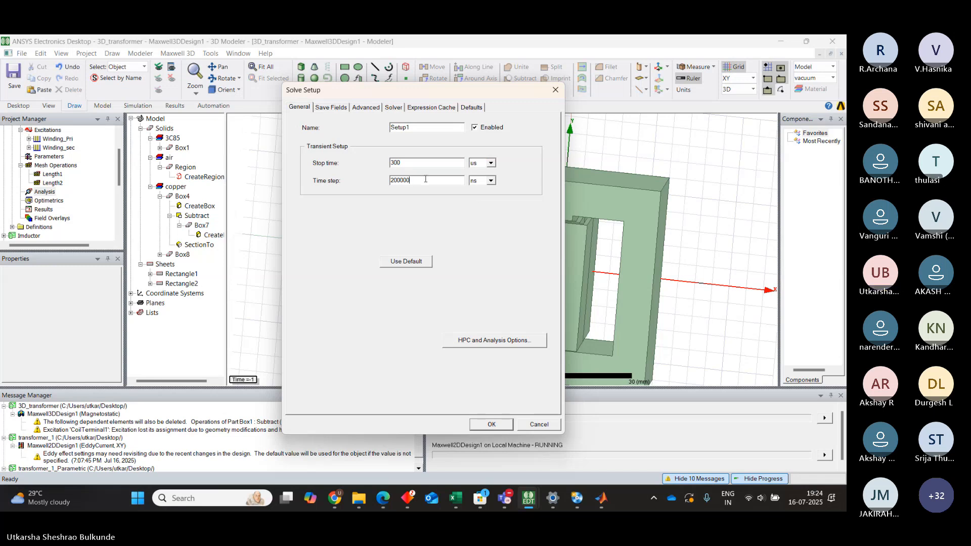
left_click(490, 180)
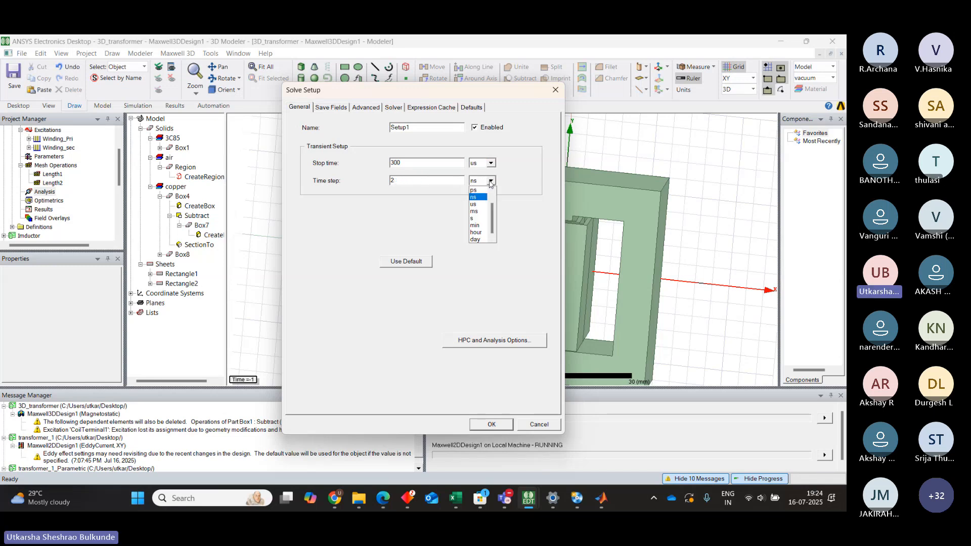
left_click(475, 205)
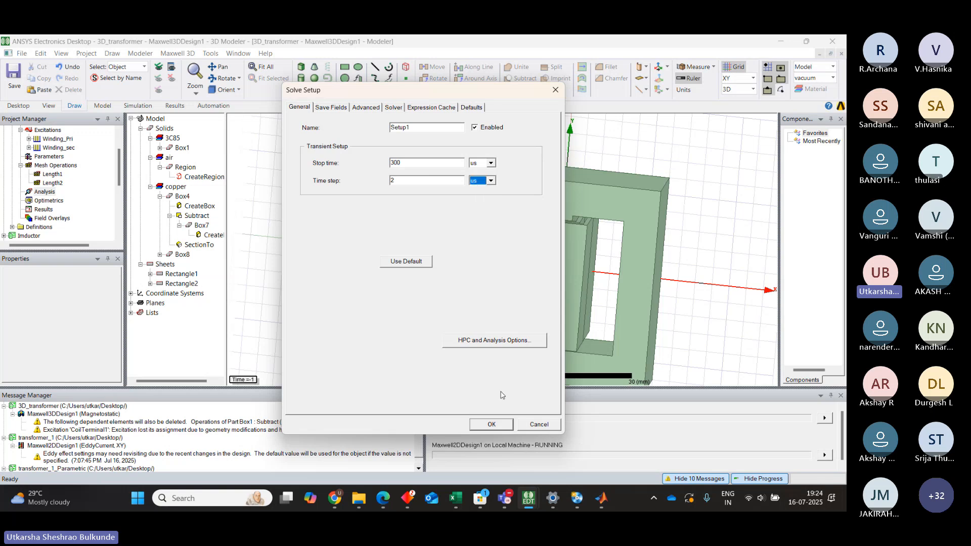
- Set the stop value of the linear-step sweep for saved fields to 300 ns
left_click(331, 108)
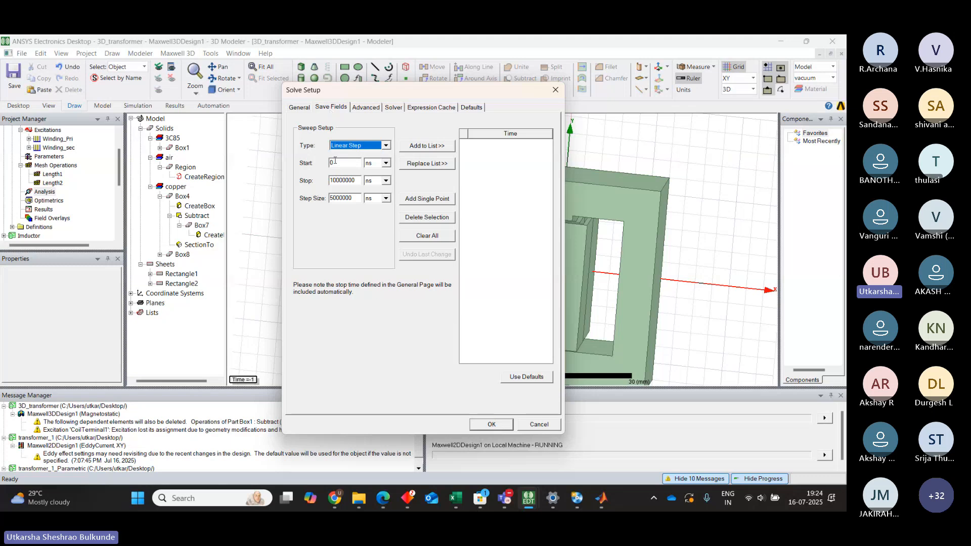
left_click(359, 180)
key("BackSpace")
key("BackSpace")
key("BackSpace")
key("BackSpace")
key("BackSpace")
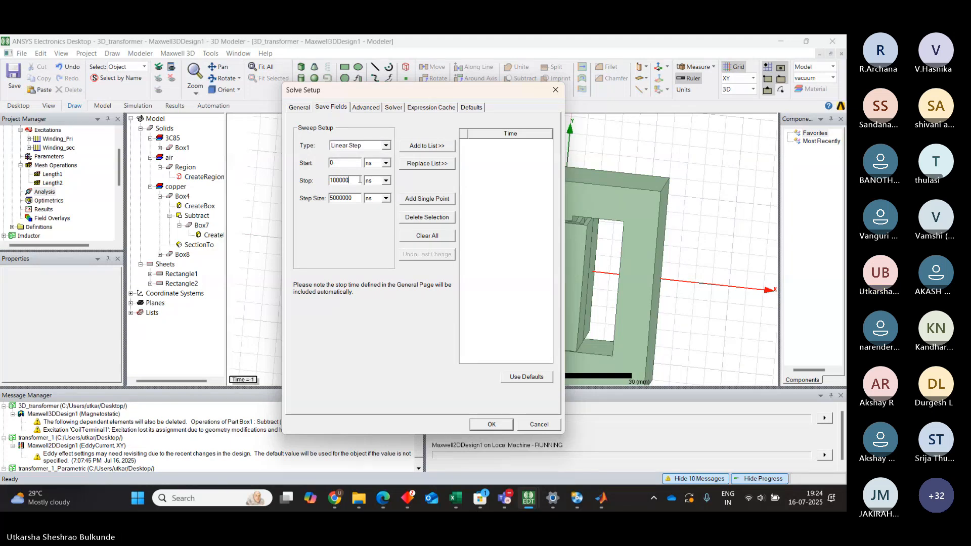
key("BackSpace")
key("BackSpace")
key("BackSpace")
type("3")
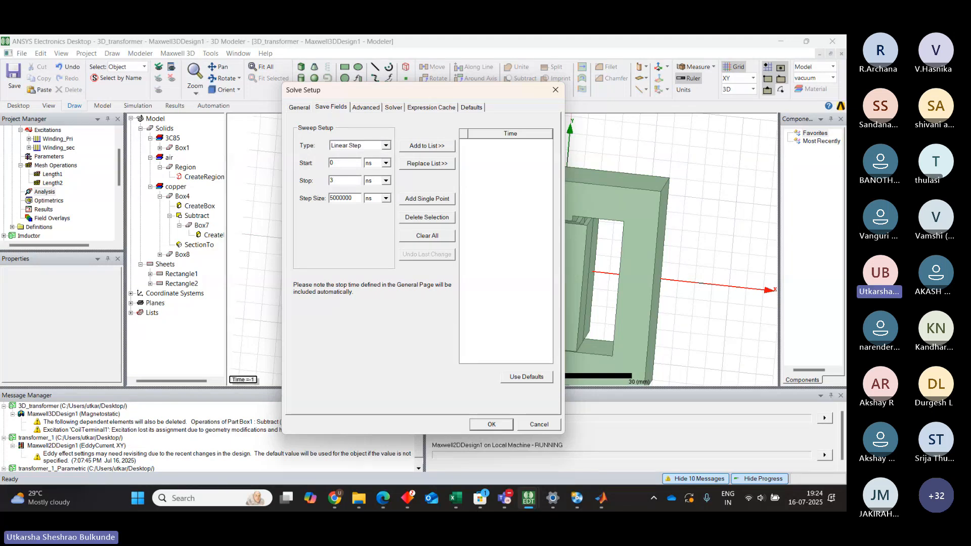
type("00")
- Set the saved-fields sweep's step size to 1 ns and add its points to the time list
key("BackSpace")
key("BackSpace")
key("BackSpace")
key("BackSpace")
key("BackSpace")
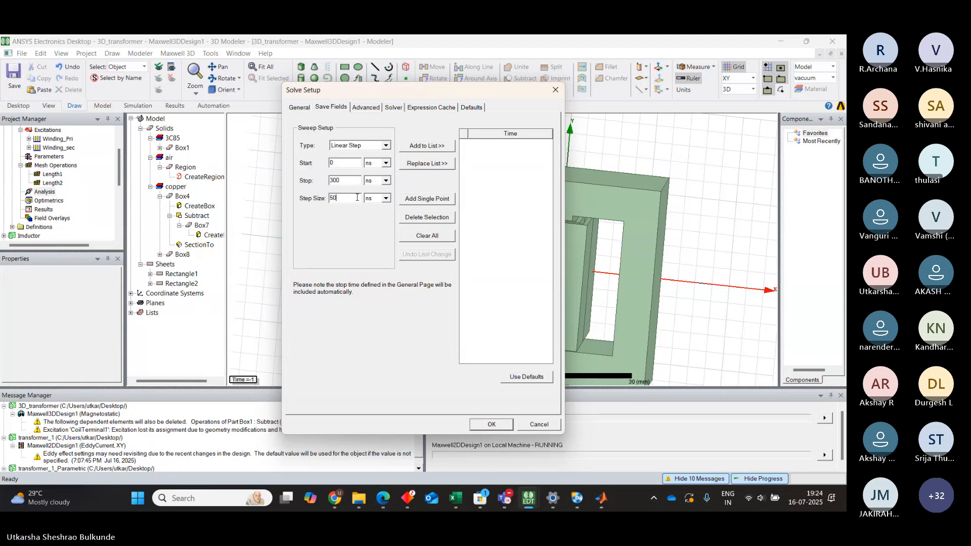
key("BackSpace")
key("BackSpace")
type("1")
left_click(425, 146)
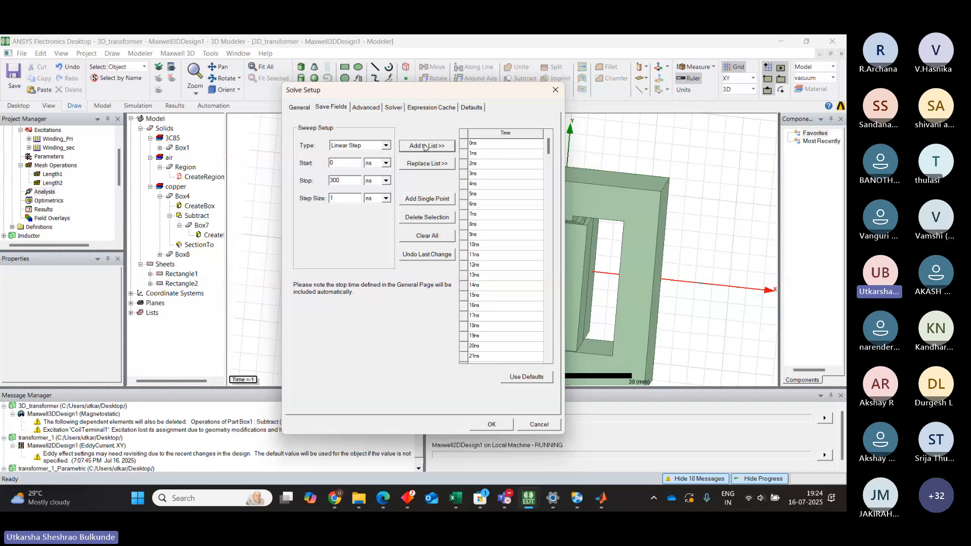
- Switch the units of the sweep's start, stop and step size to us and accept the solve setup
left_click(385, 164)
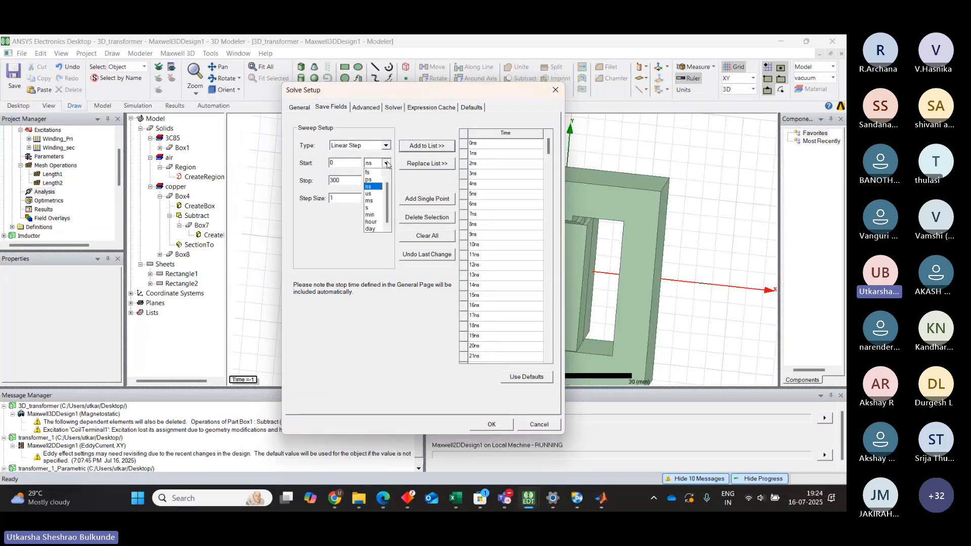
left_click(372, 194)
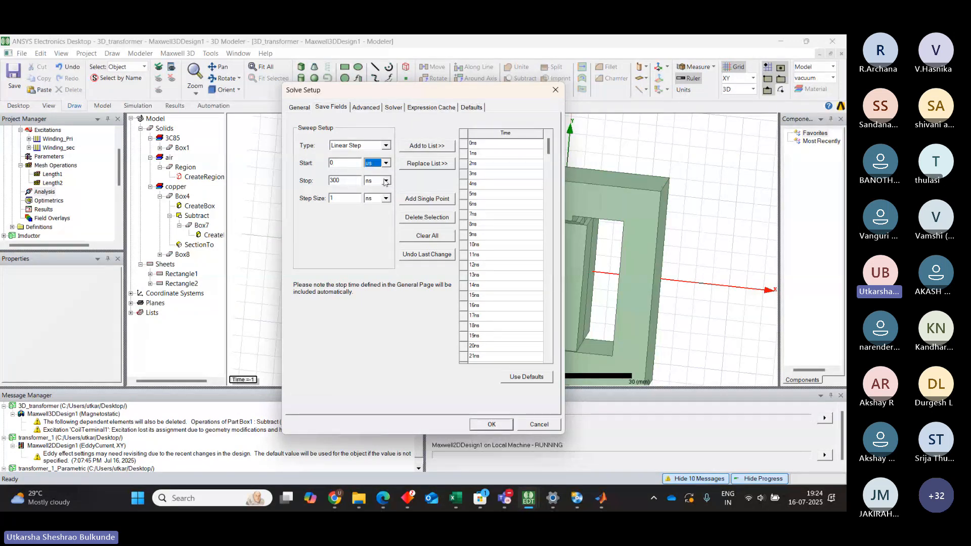
left_click(385, 181)
left_click(374, 212)
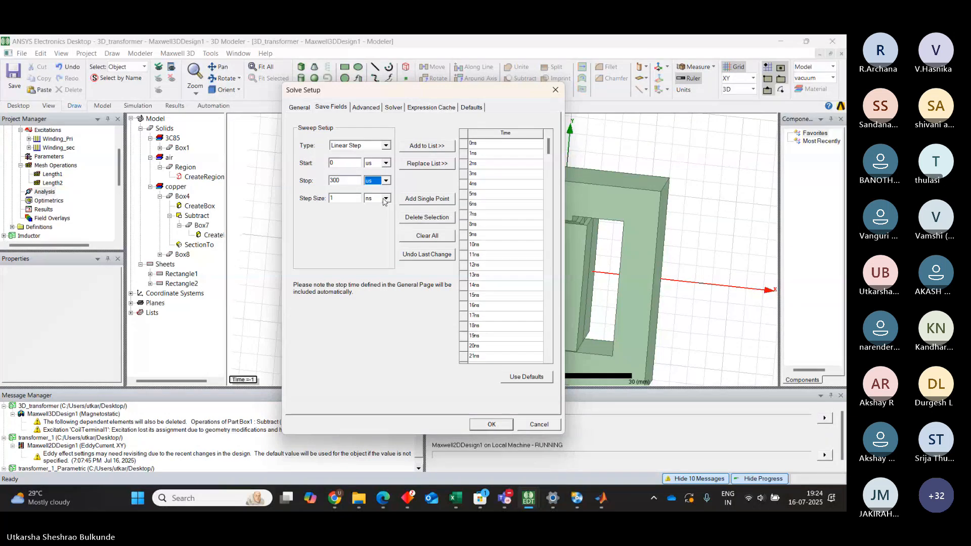
left_click(385, 199)
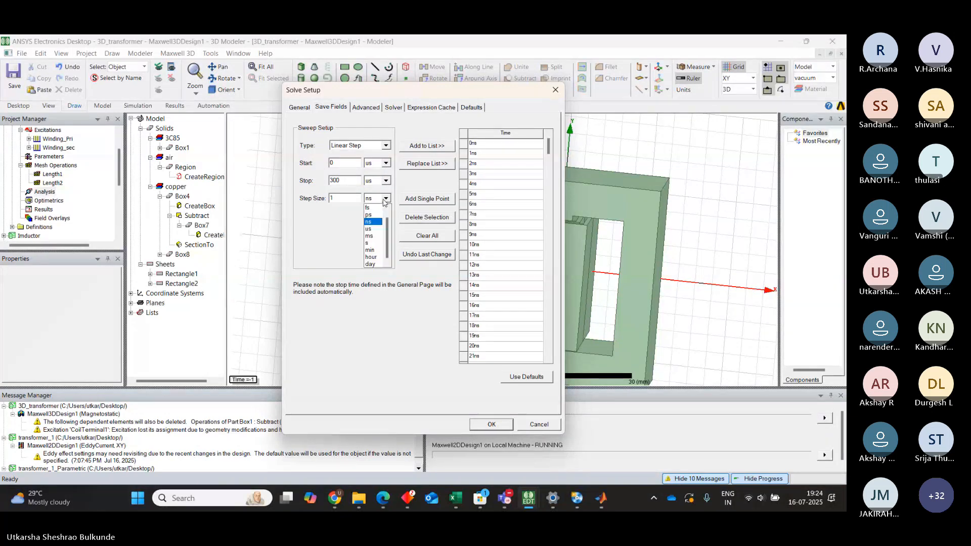
left_click(374, 230)
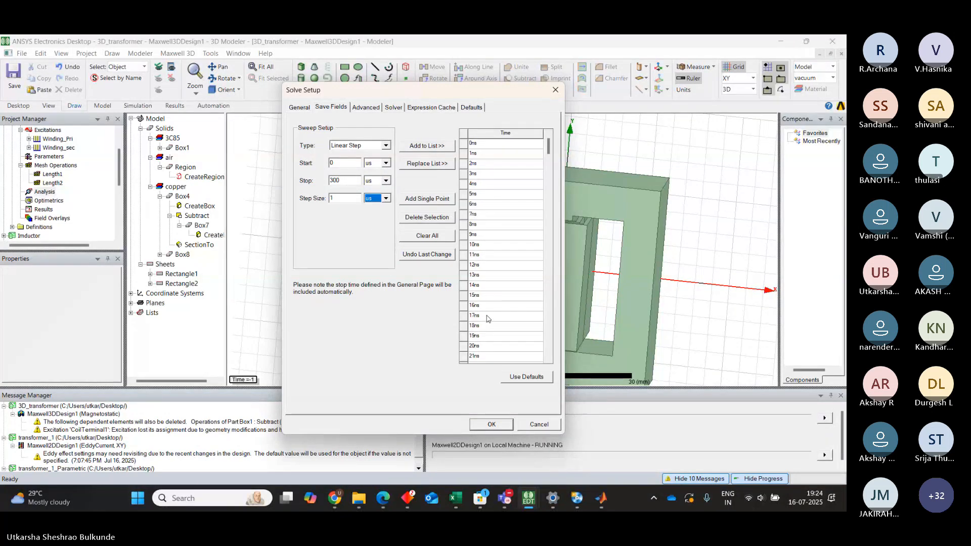
left_click(507, 424)
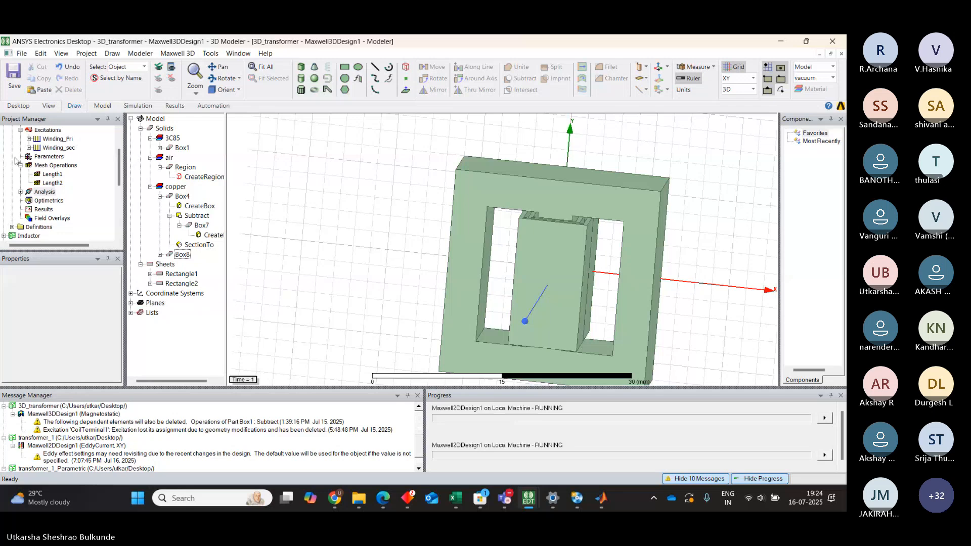
- Reopen Setup1 from the project's analysis list to check its stop time and time step, leaving it unchanged
left_click(21, 192)
left_click(47, 201)
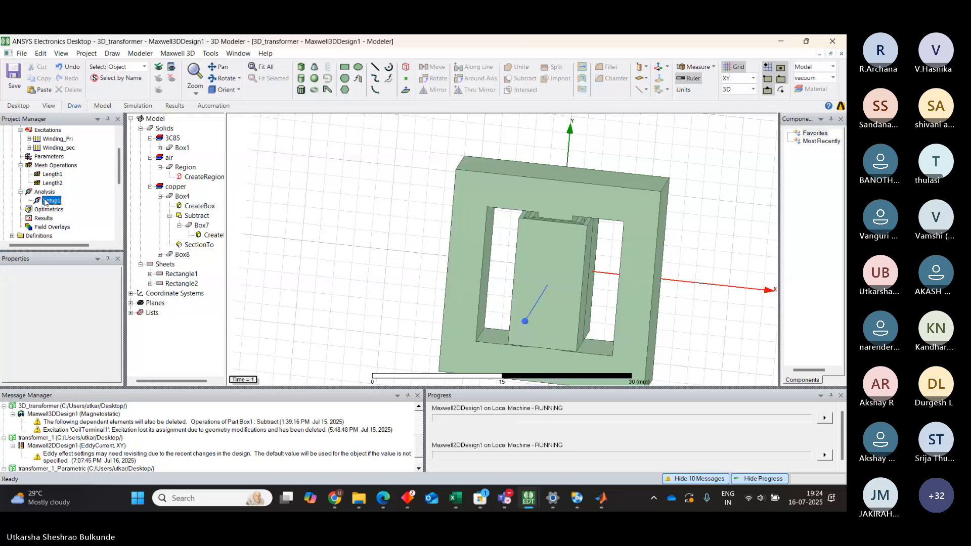
double_click(47, 200)
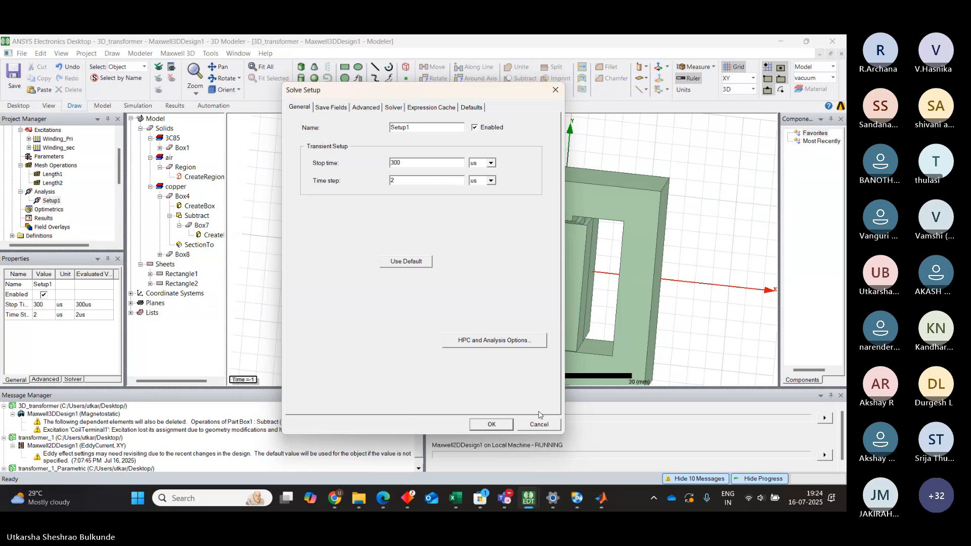
left_click(539, 425)
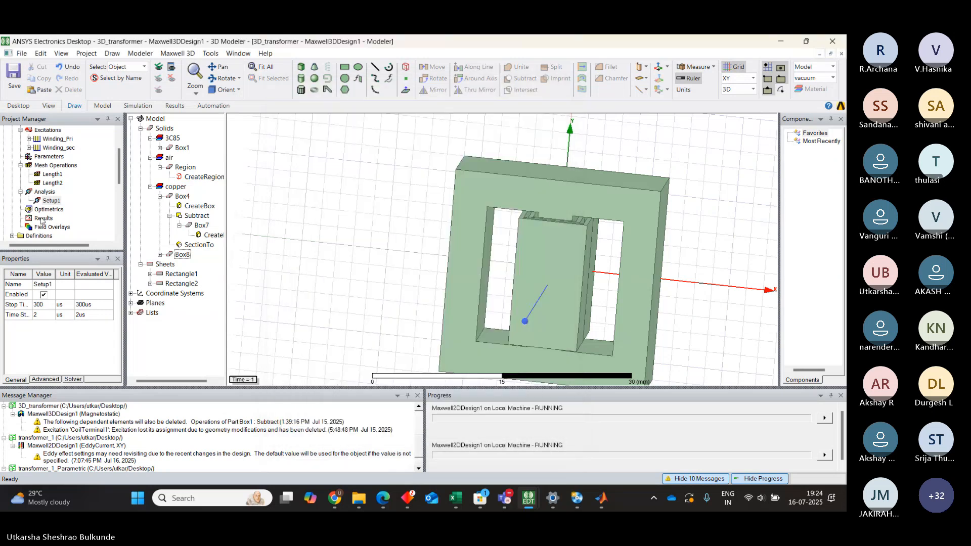
- Review the current excitation of the Winding_Pri winding and close its definition
left_click_drag(117, 168, 119, 147)
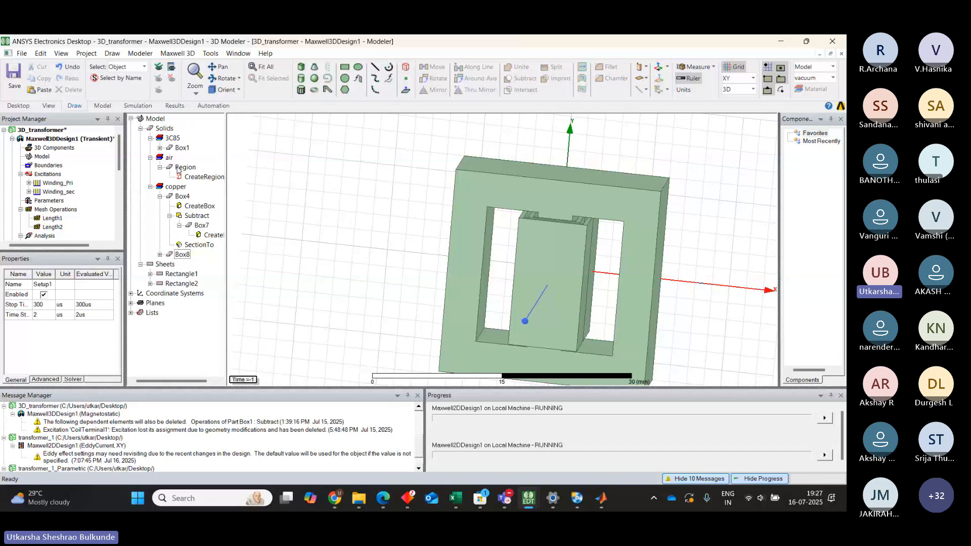
double_click(54, 184)
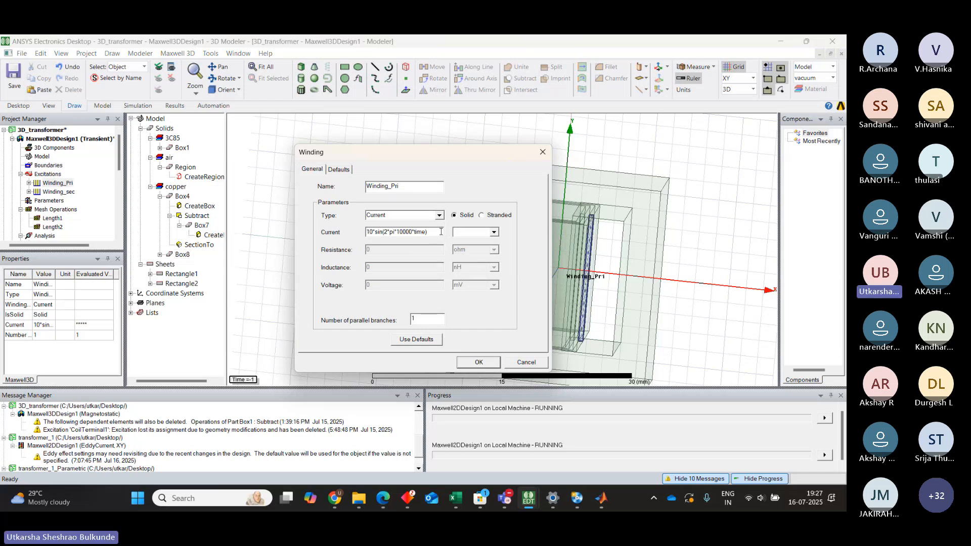
left_click(479, 362)
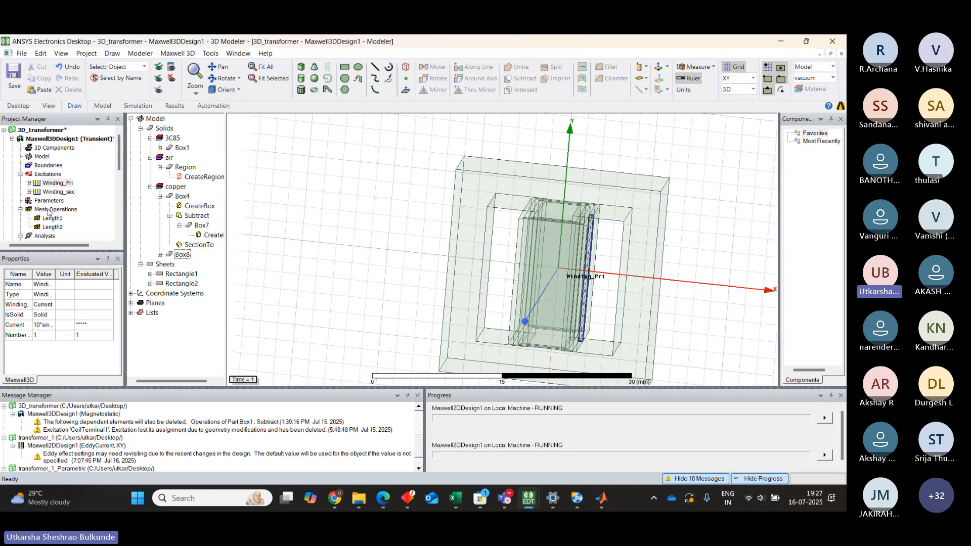
- Try to switch the units of Setup1's saved-fields sweep to us and accept the setup
scroll(120, 181, "down", 2)
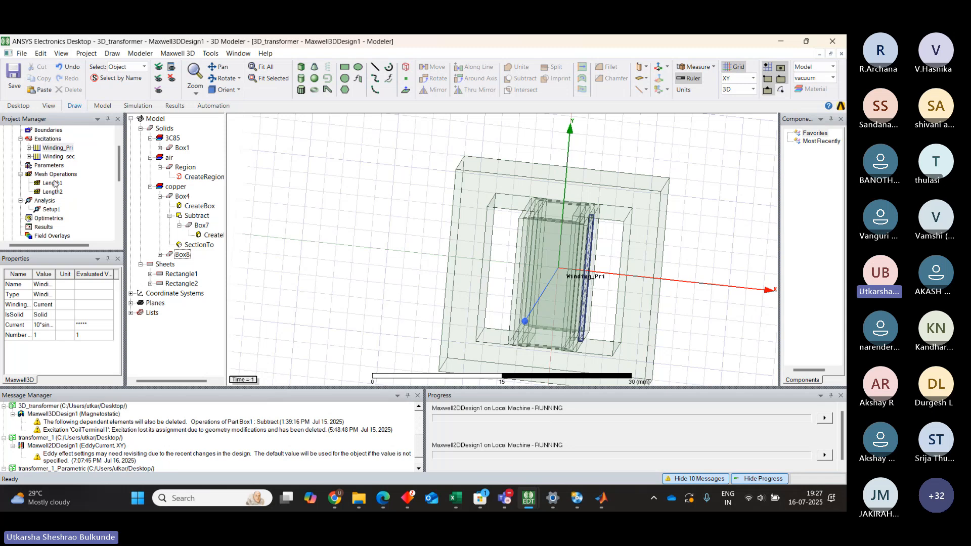
double_click(53, 210)
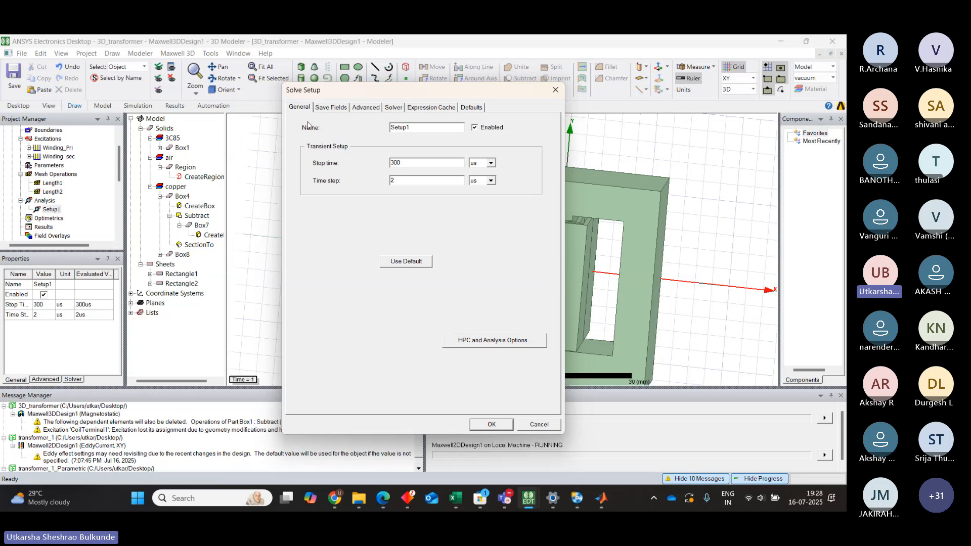
left_click(328, 108)
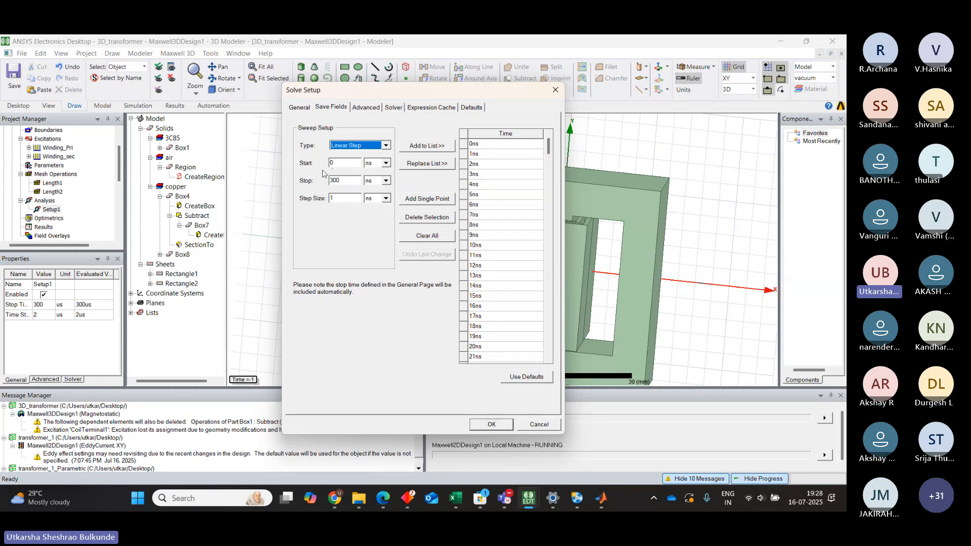
left_click(385, 163)
left_click(379, 193)
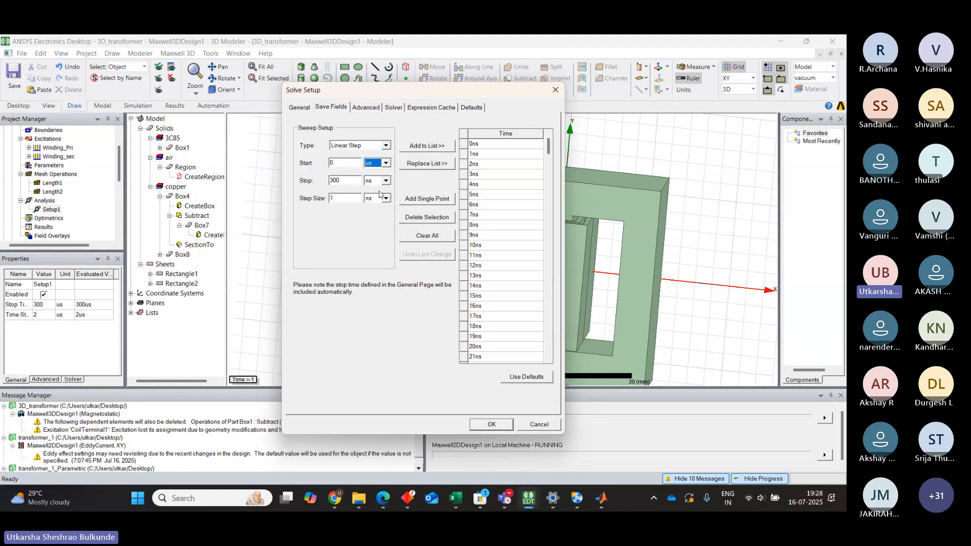
left_click(386, 181)
left_click(375, 210)
left_click(386, 198)
left_click(375, 232)
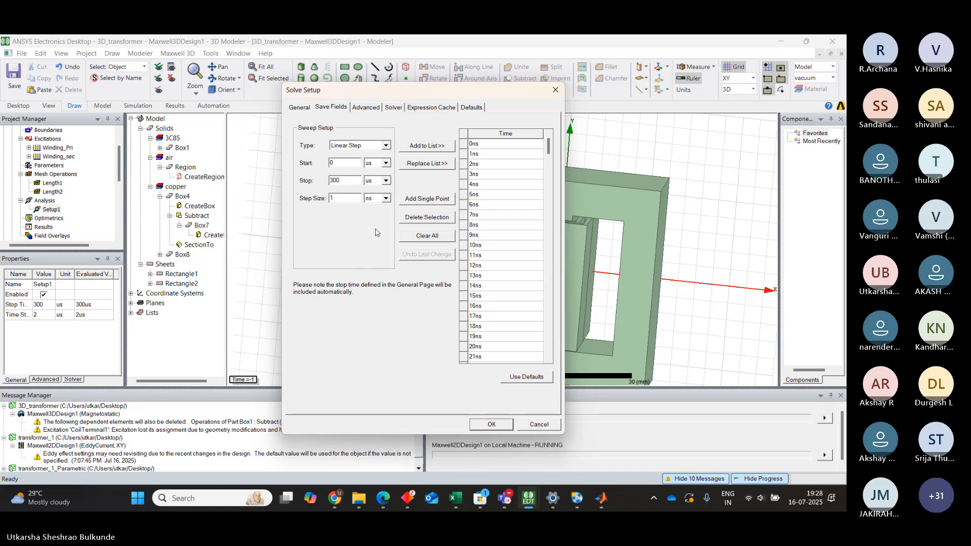
left_click(491, 424)
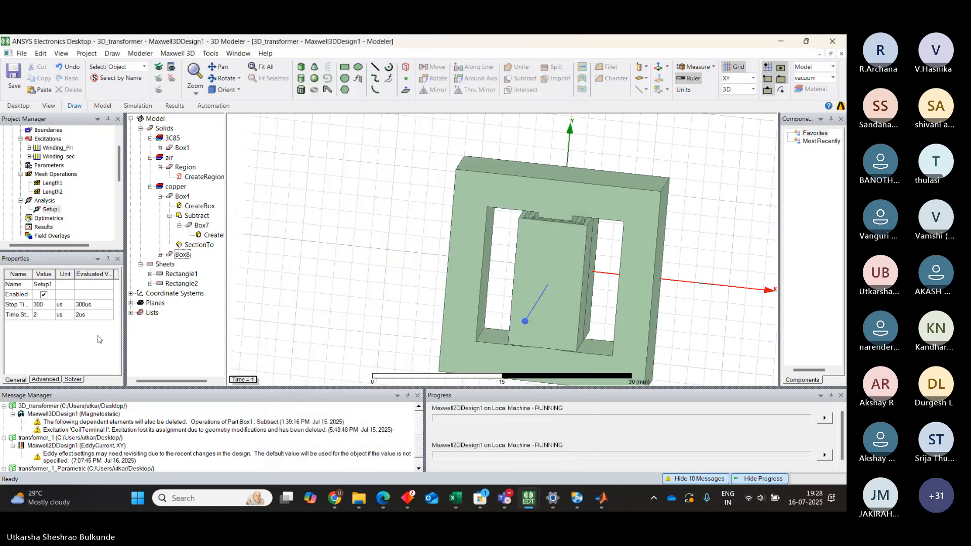
- Review the saved-fields sweep and the general transient settings of Setup1, and close the setup unchanged
double_click(51, 210)
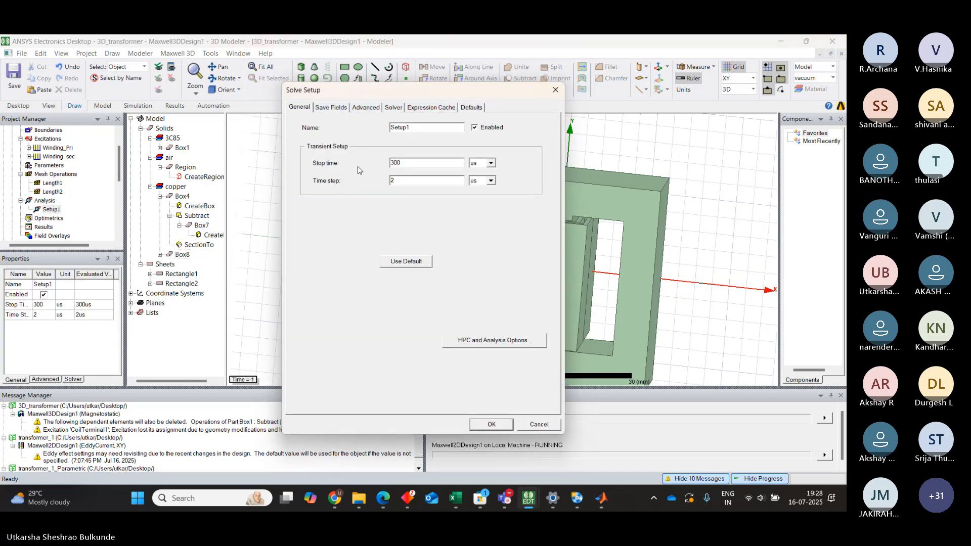
left_click(333, 108)
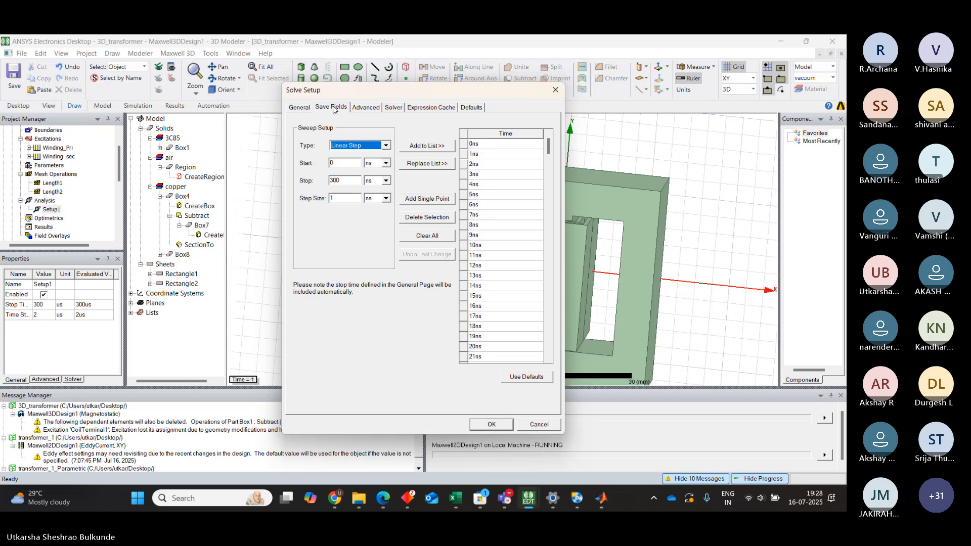
left_click(307, 107)
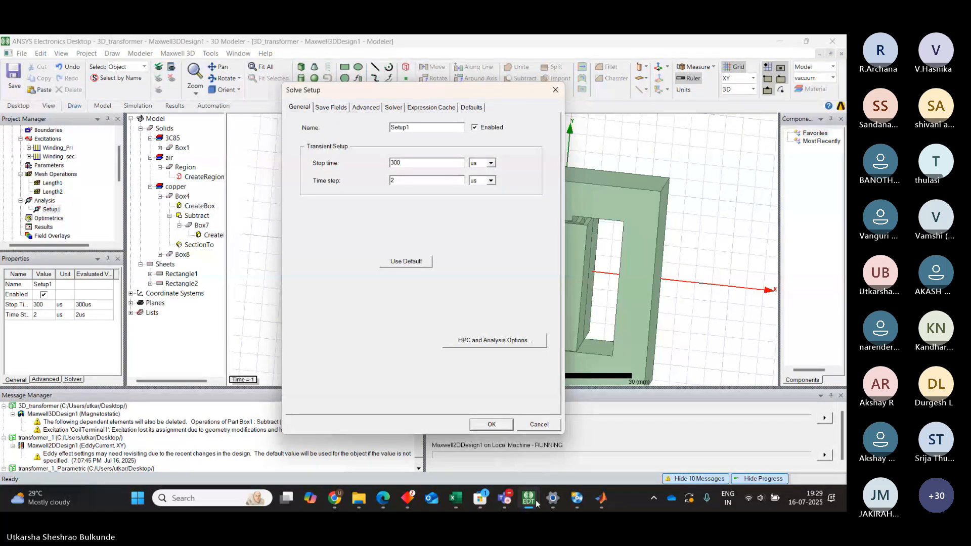
left_click(491, 424)
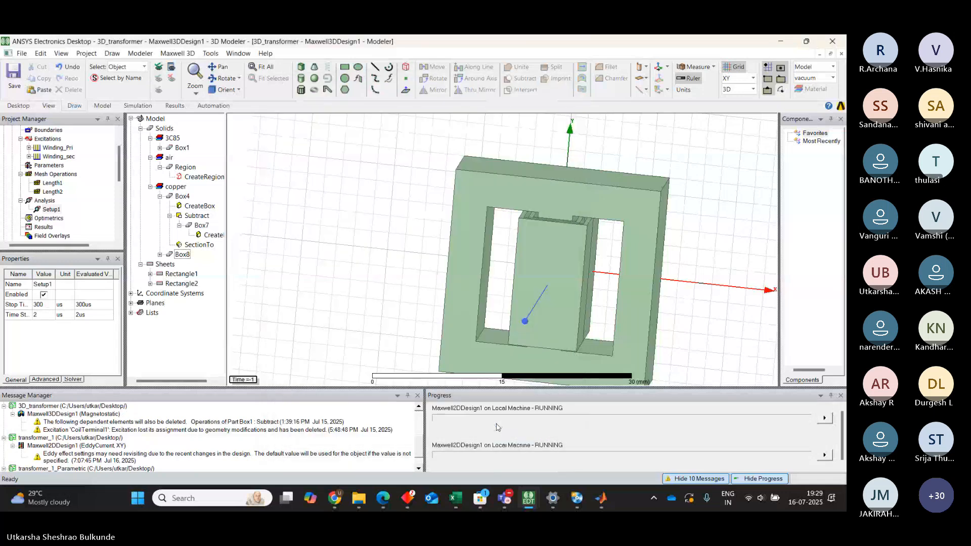
- Switch Setup1's saved-fields sweep units to us, replace the time list with 0 to 300 us in 1 us steps, and accept the setup
double_click(51, 209)
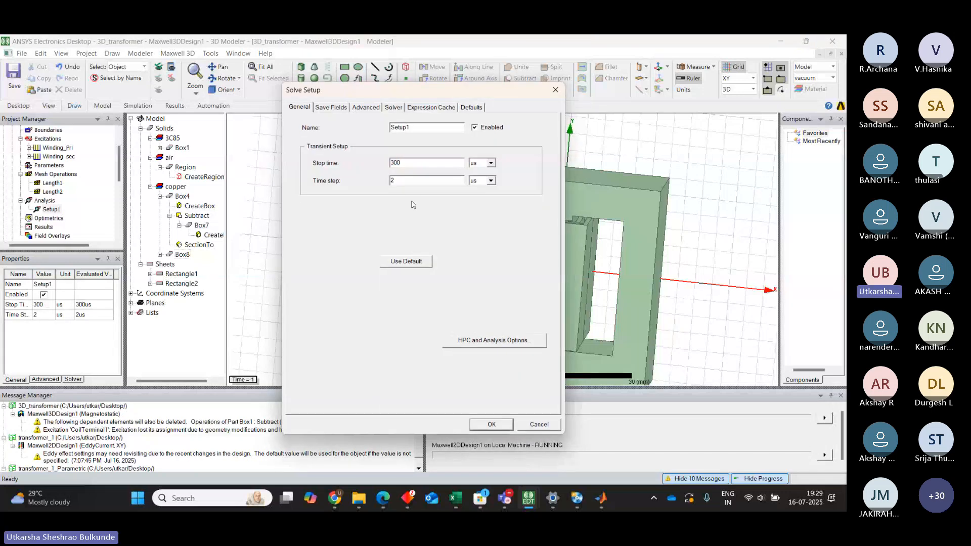
left_click(331, 107)
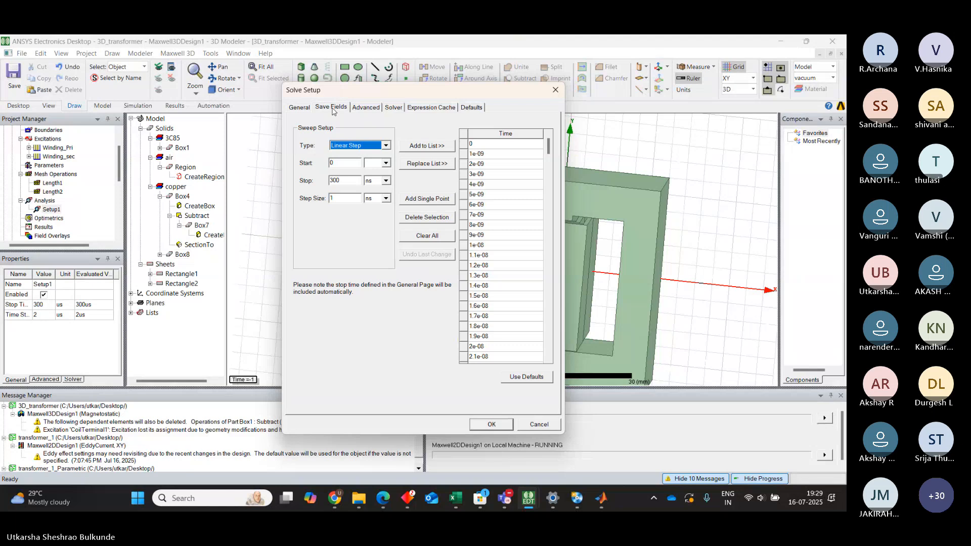
left_click(386, 181)
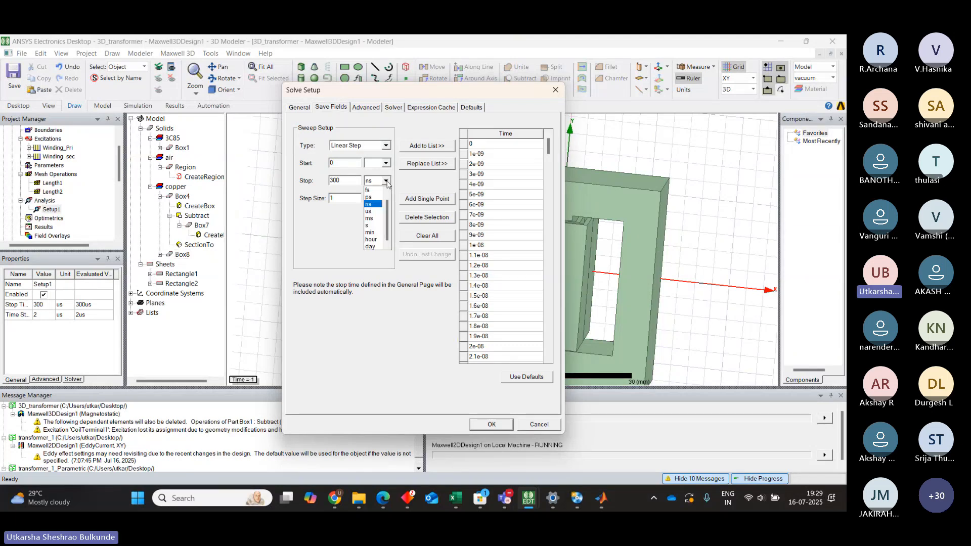
left_click(377, 212)
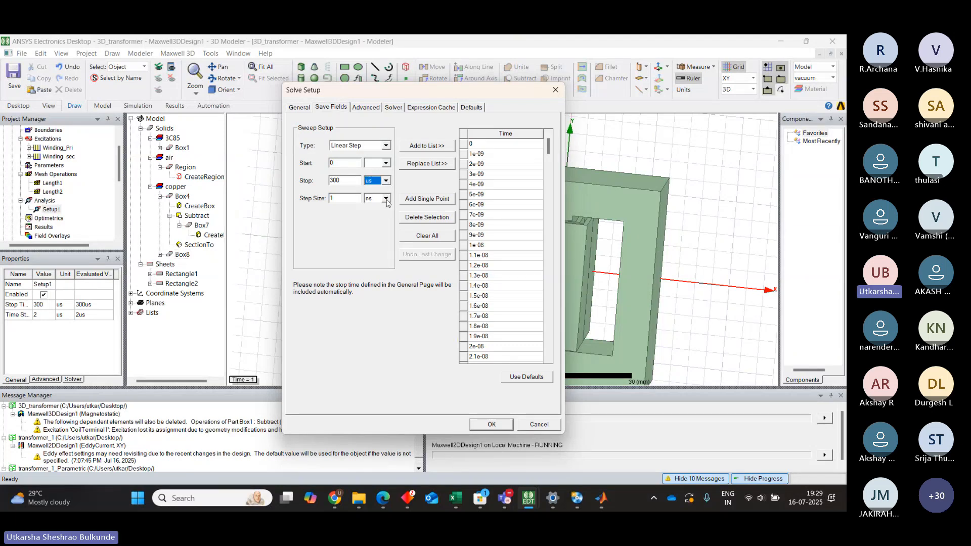
left_click(387, 199)
left_click(375, 228)
left_click(425, 163)
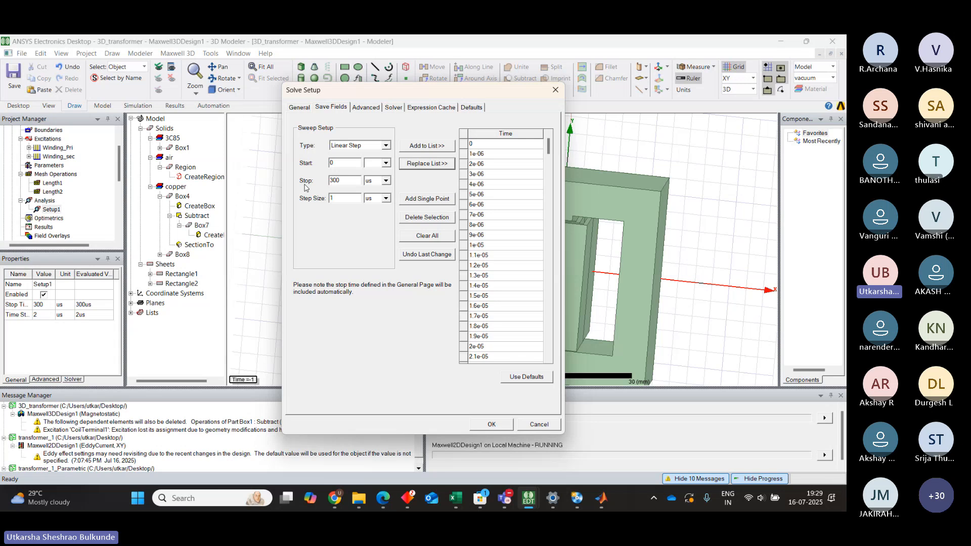
left_click(385, 163)
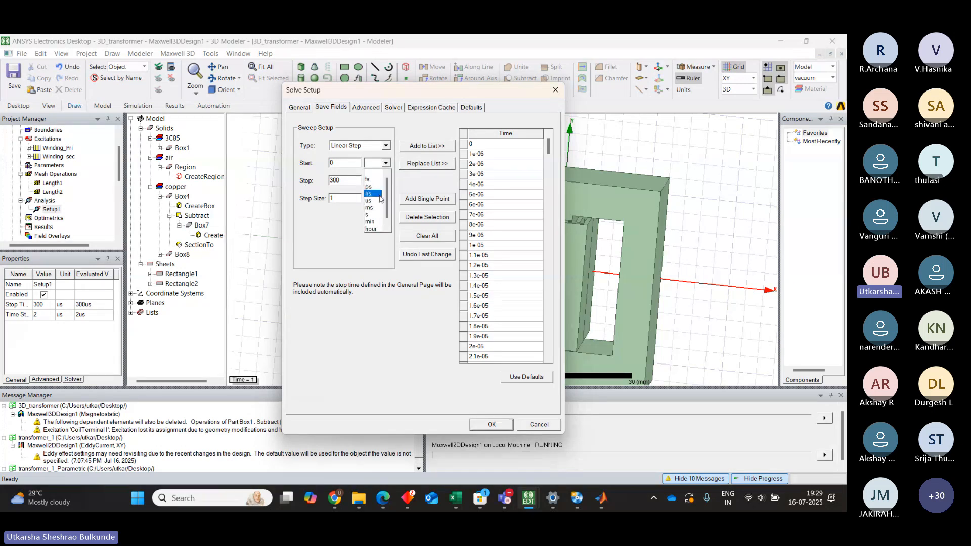
left_click(373, 201)
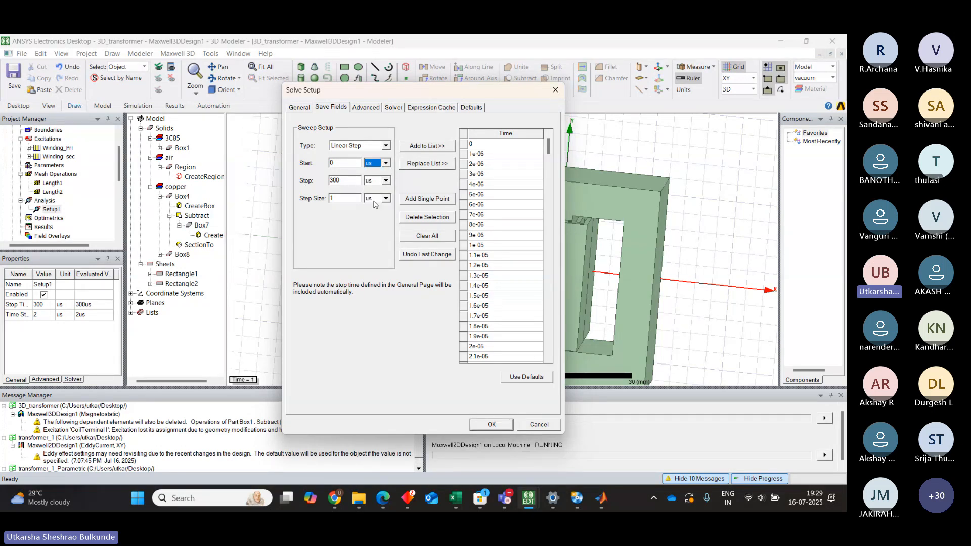
left_click(414, 164)
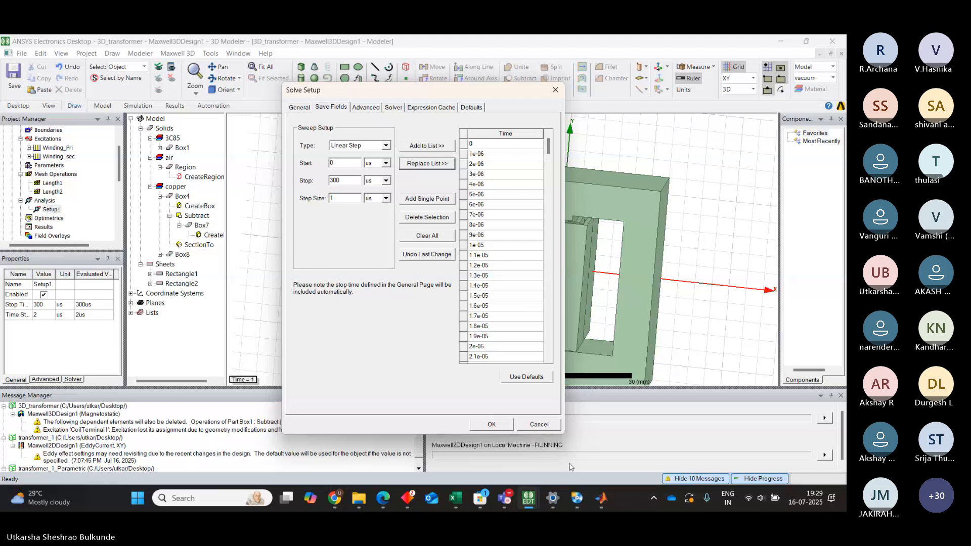
left_click(491, 425)
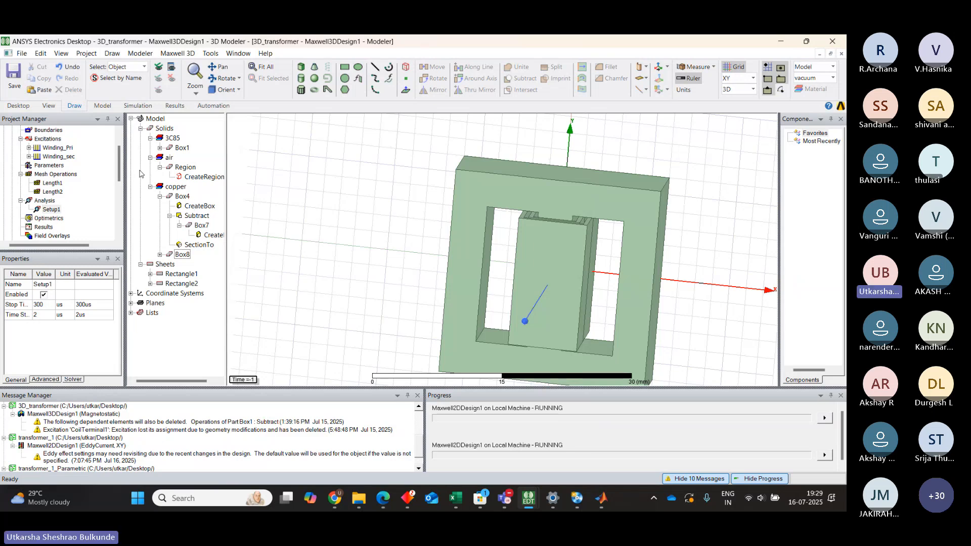
right_click(120, 147)
left_click(92, 142)
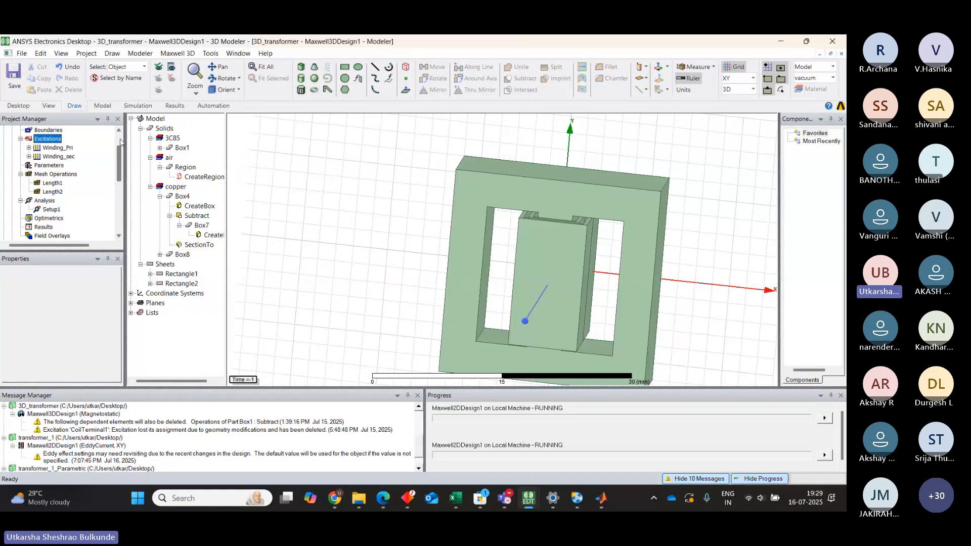
right_click(120, 142)
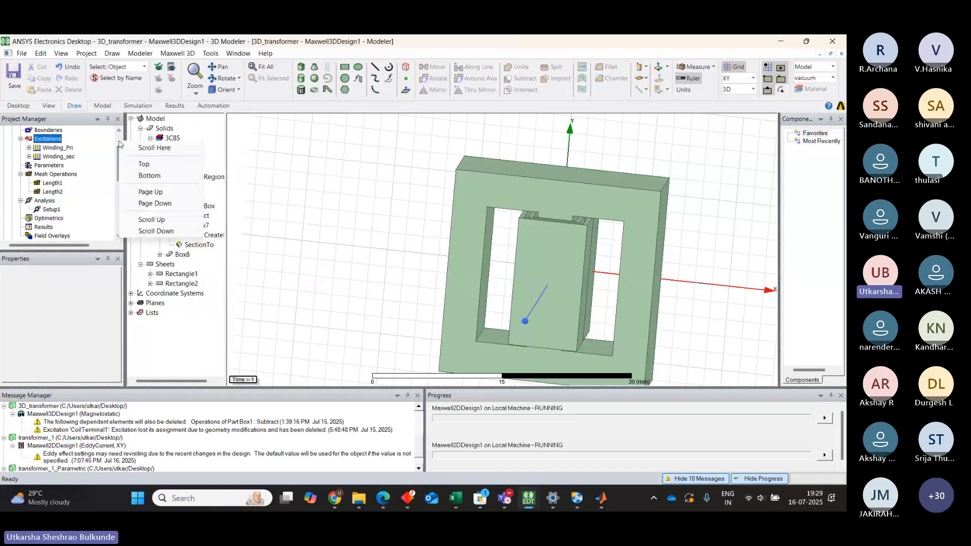
left_click(272, 156)
- Inspect the air Region around the transformer and the padding properties of its CreateRegion operation
left_click(185, 167)
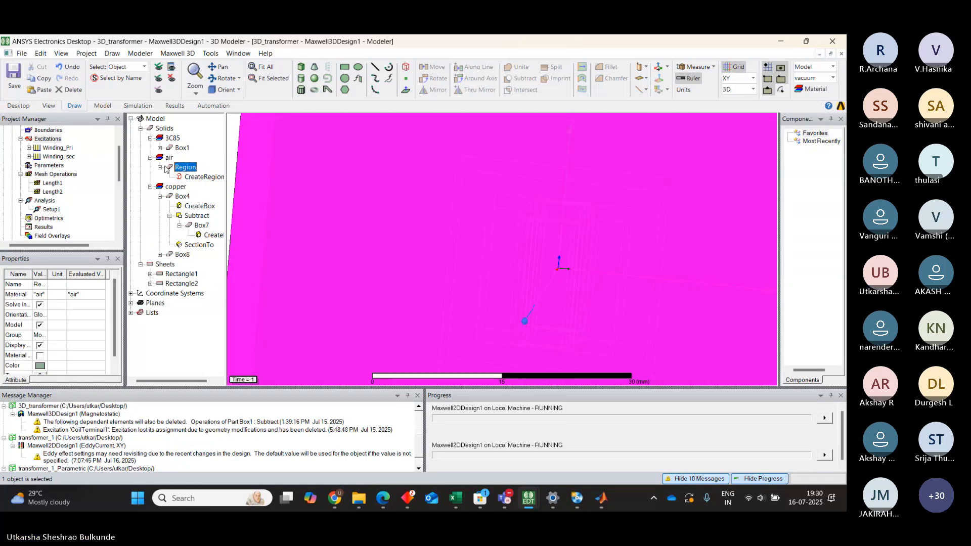
left_click(160, 168)
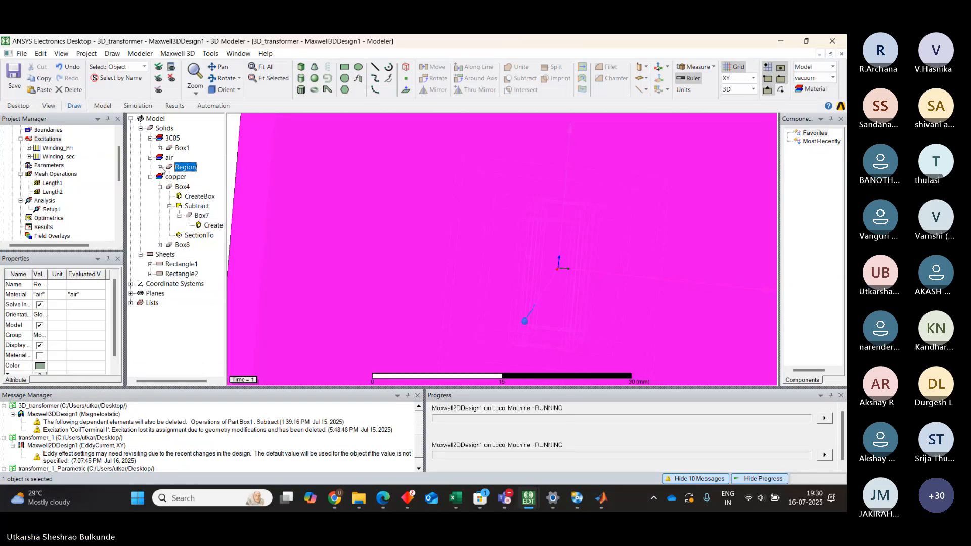
left_click(160, 167)
left_click(187, 176)
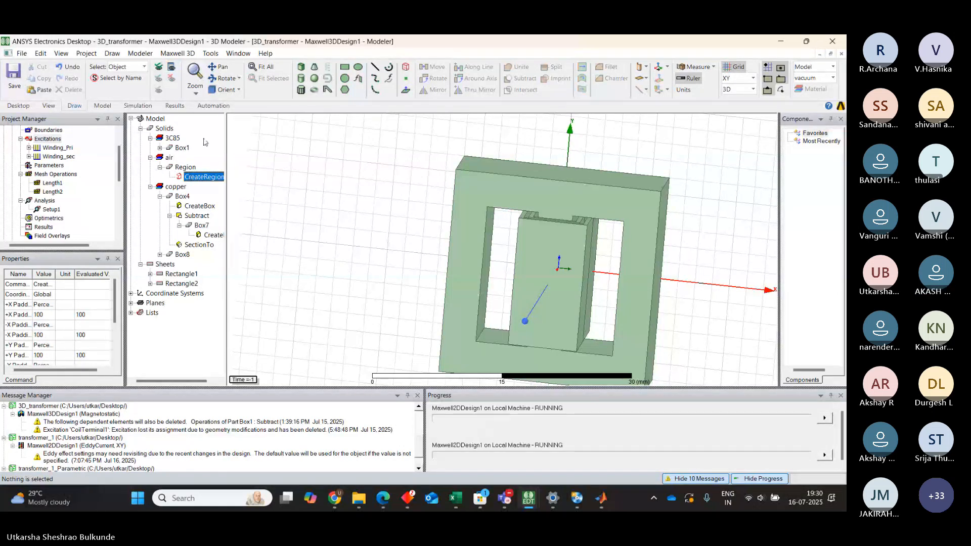
- Enable the core loss setting for Box1 in the design's excitations and accept it
left_click(48, 139)
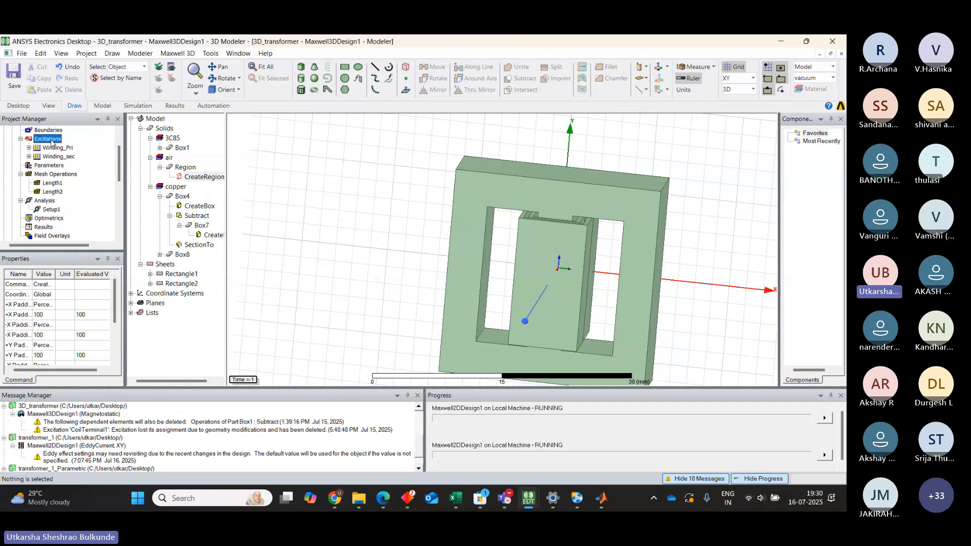
right_click(51, 141)
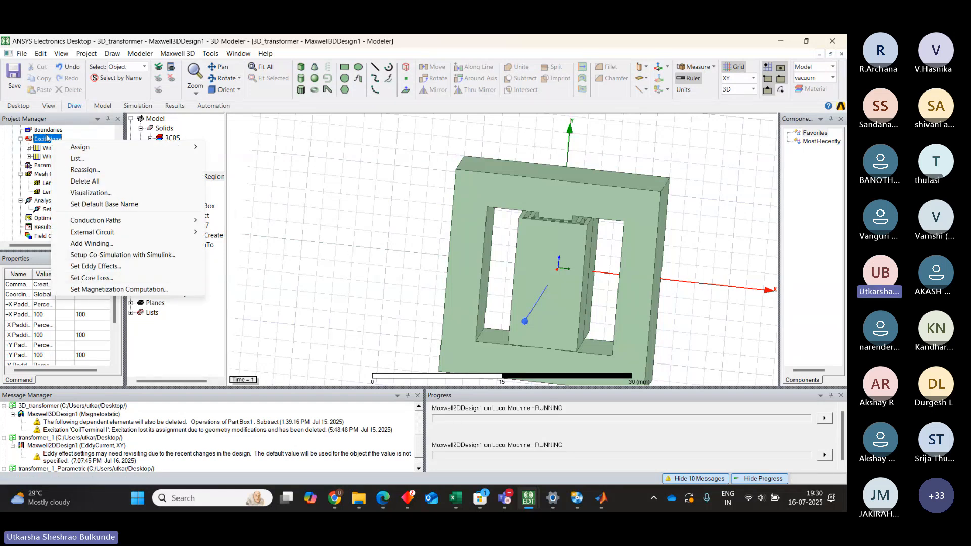
left_click(80, 278)
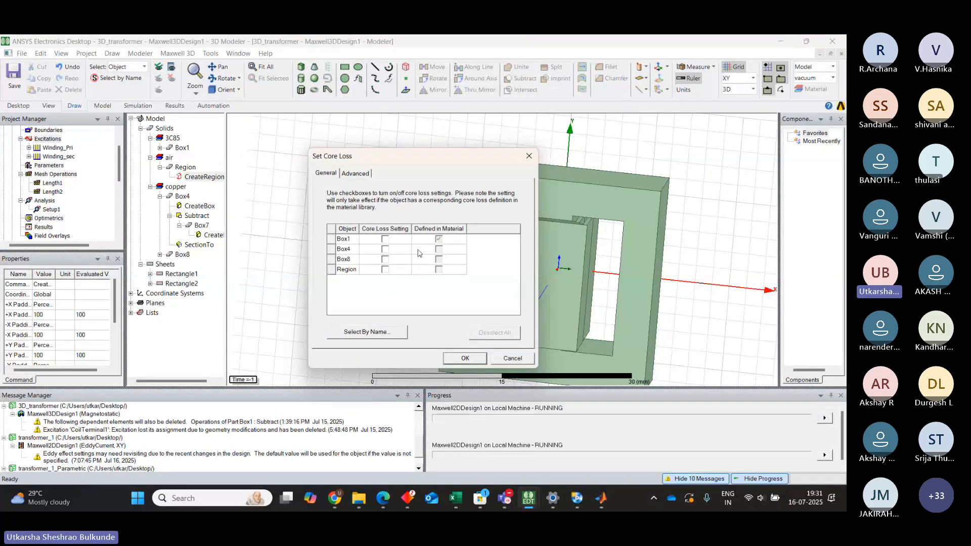
left_click(384, 240)
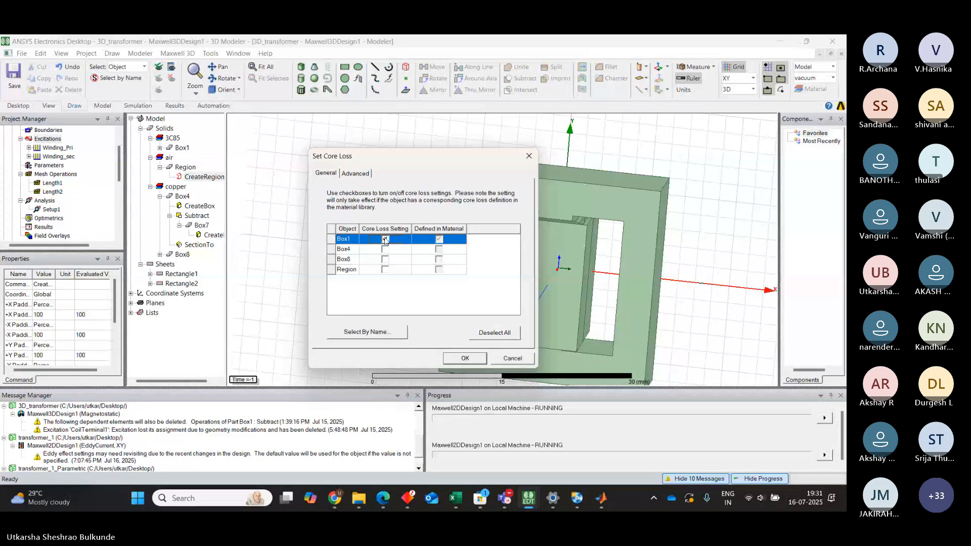
left_click(465, 358)
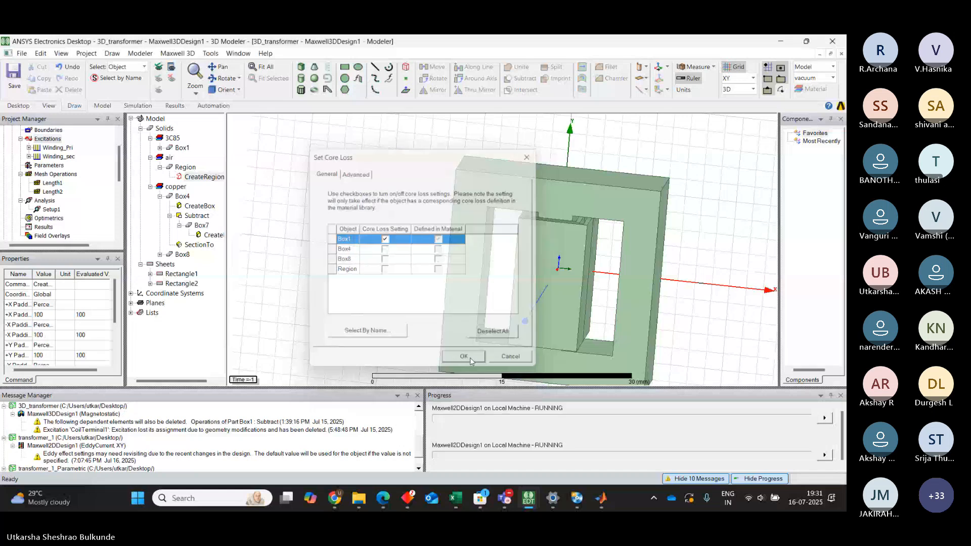
- Check the eddy effect settings for Box4 and Box8 and close them without changes
right_click(45, 140)
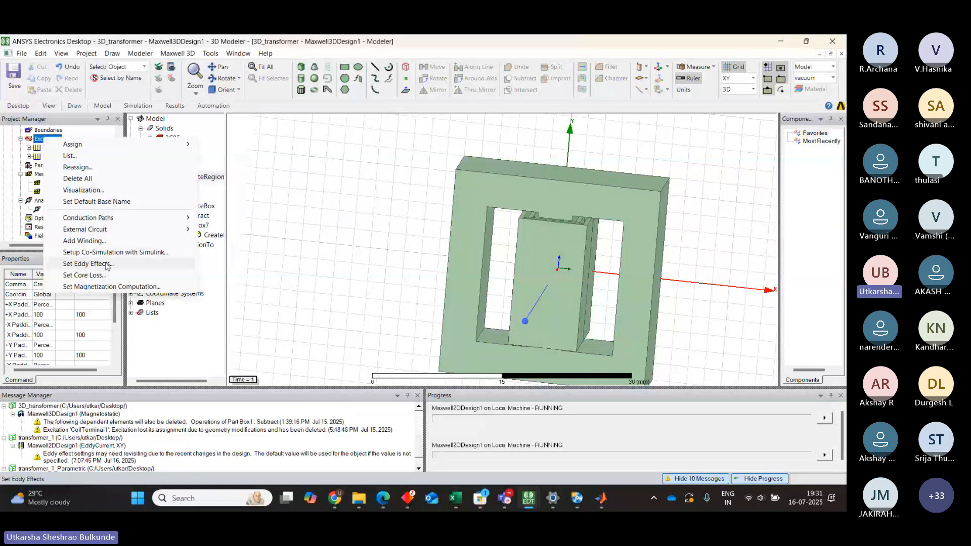
left_click(106, 265)
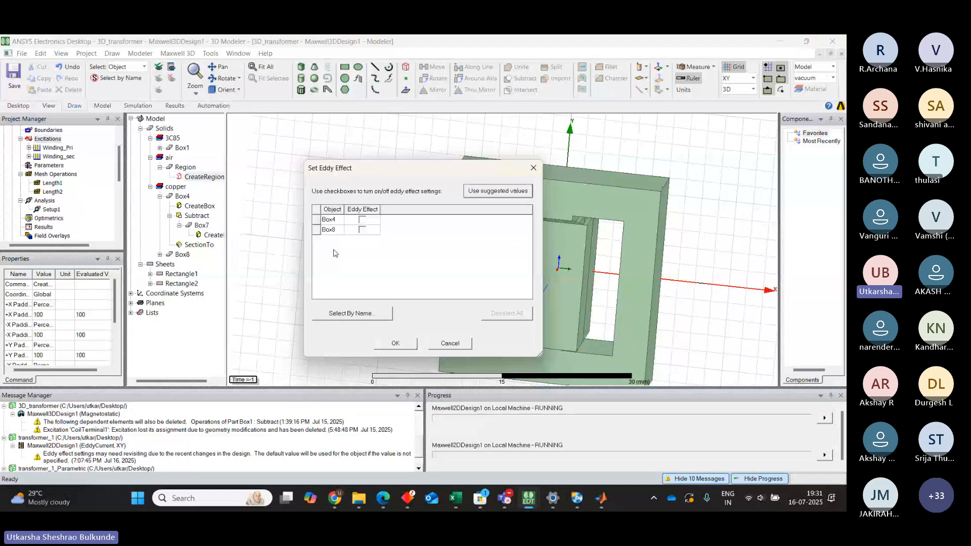
left_click(533, 172)
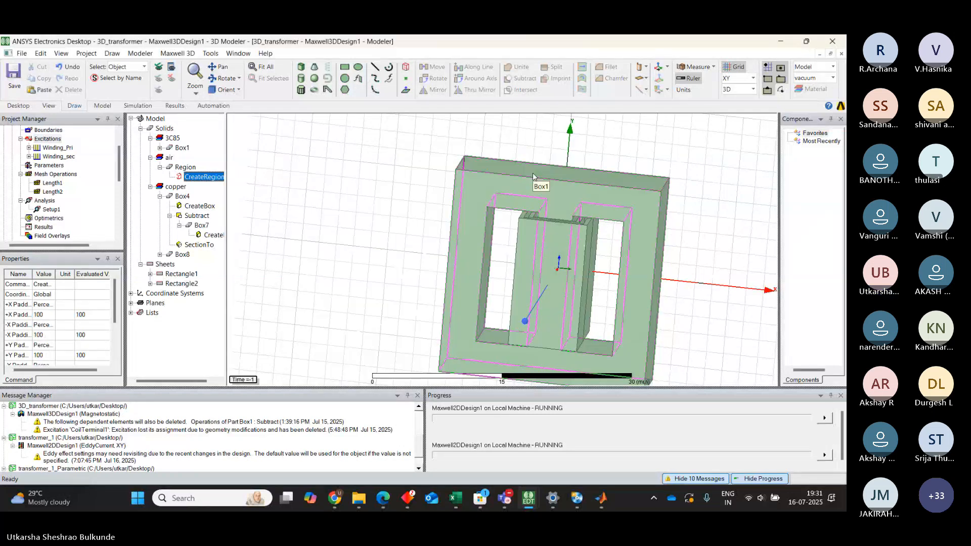
- Collapse the 3D_transformer design's branches and open Loss Plot 1 from the results of the Imductor project's Maxwell2DDesign1
left_click(159, 196)
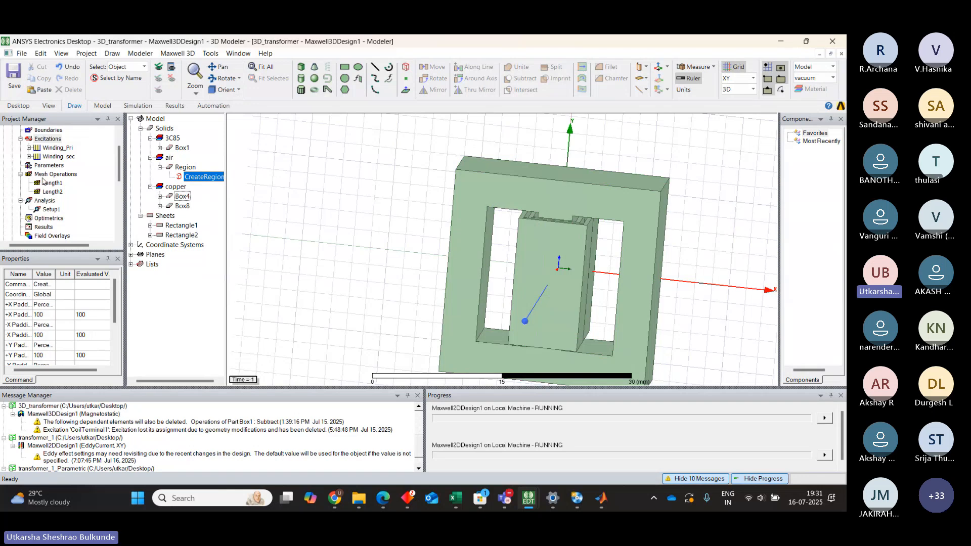
left_click(20, 173)
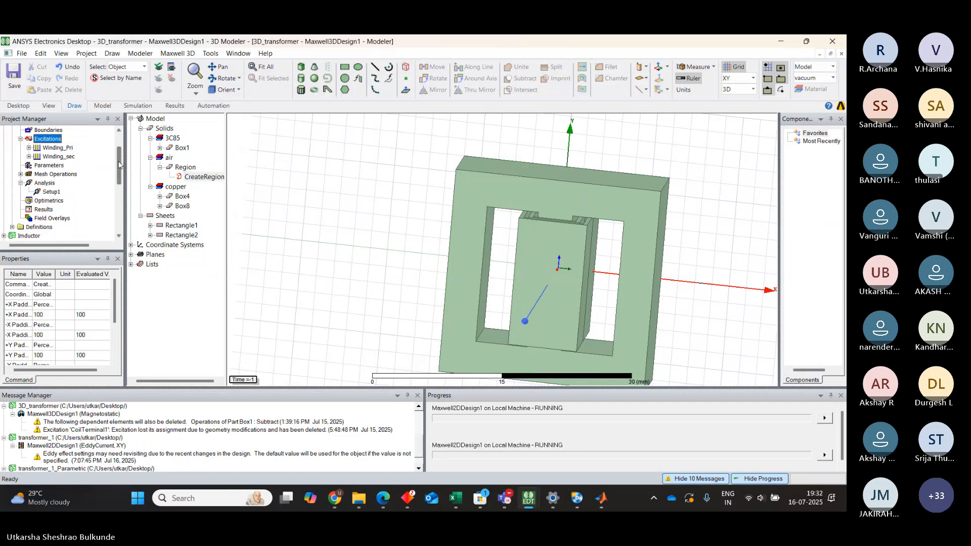
left_click_drag(120, 167, 122, 145)
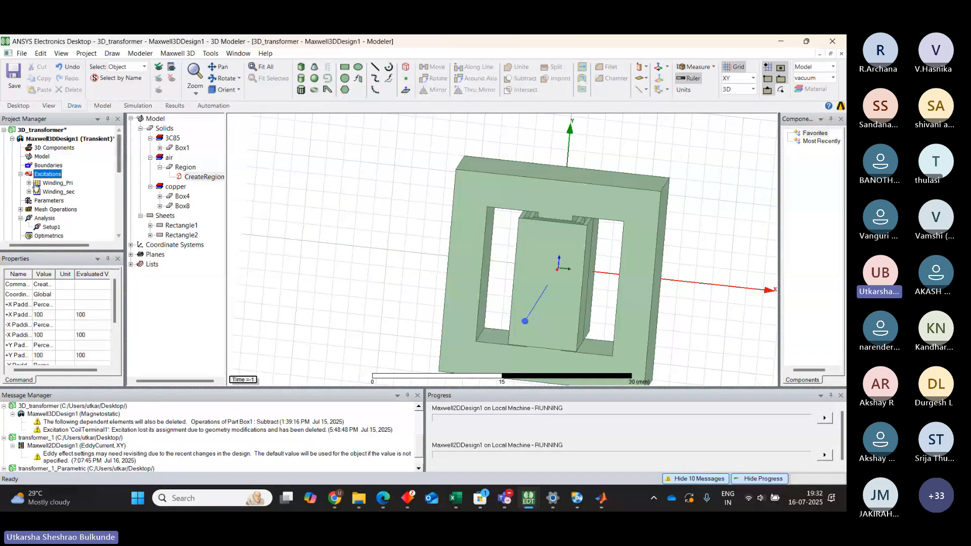
left_click(21, 174)
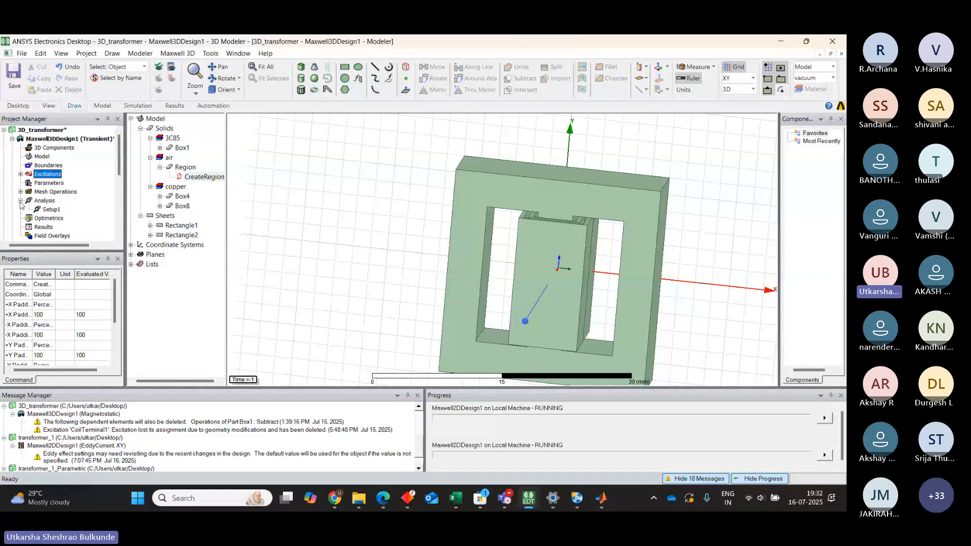
left_click(20, 200)
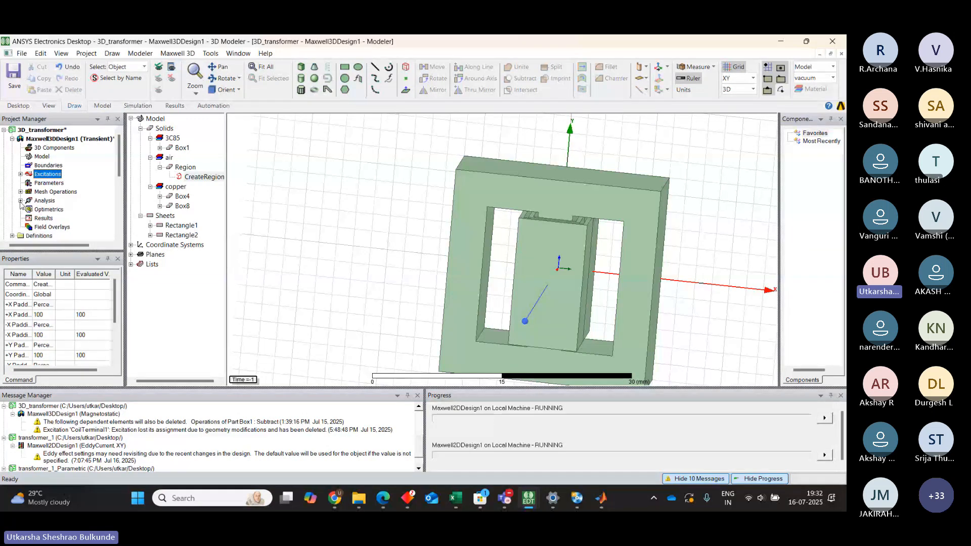
left_click(12, 139)
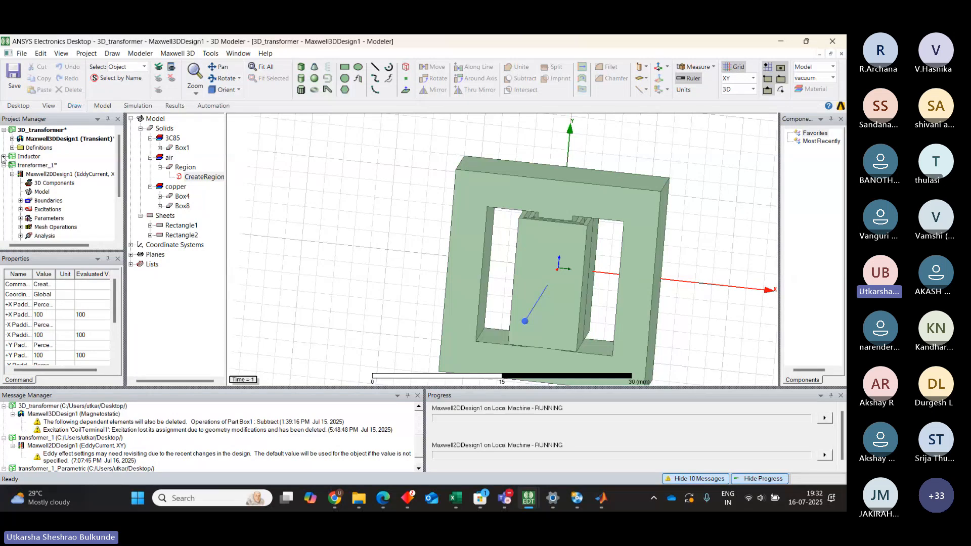
left_click(4, 156)
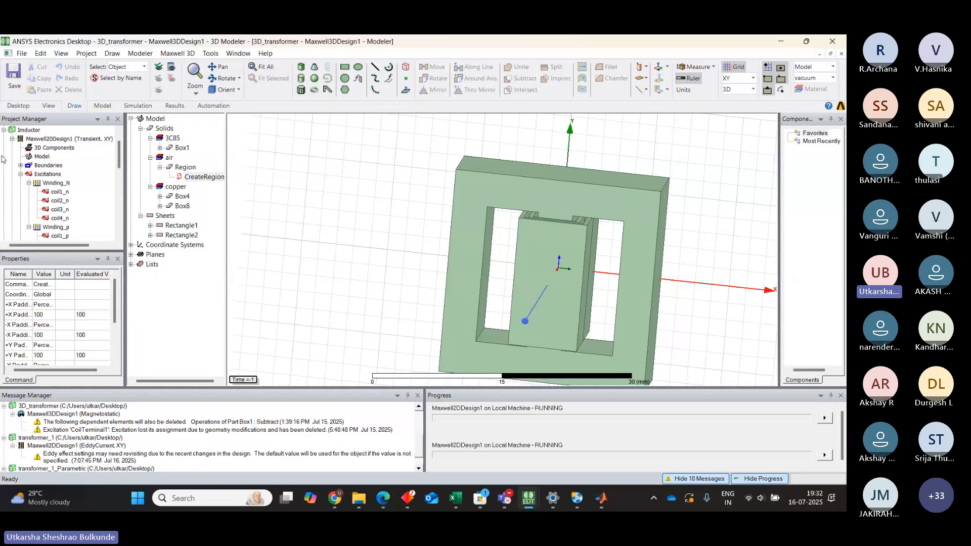
double_click(49, 140)
left_click_drag(120, 151, 120, 190)
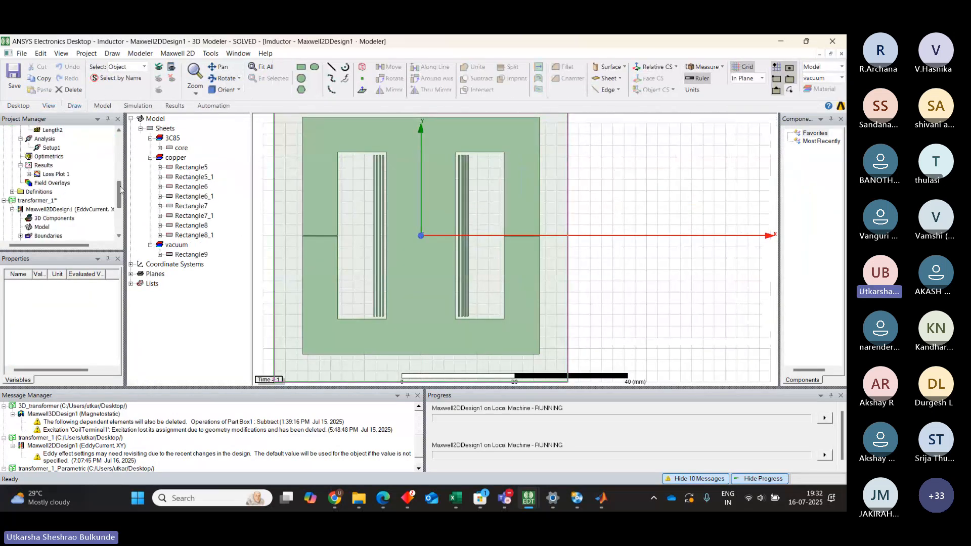
double_click(56, 175)
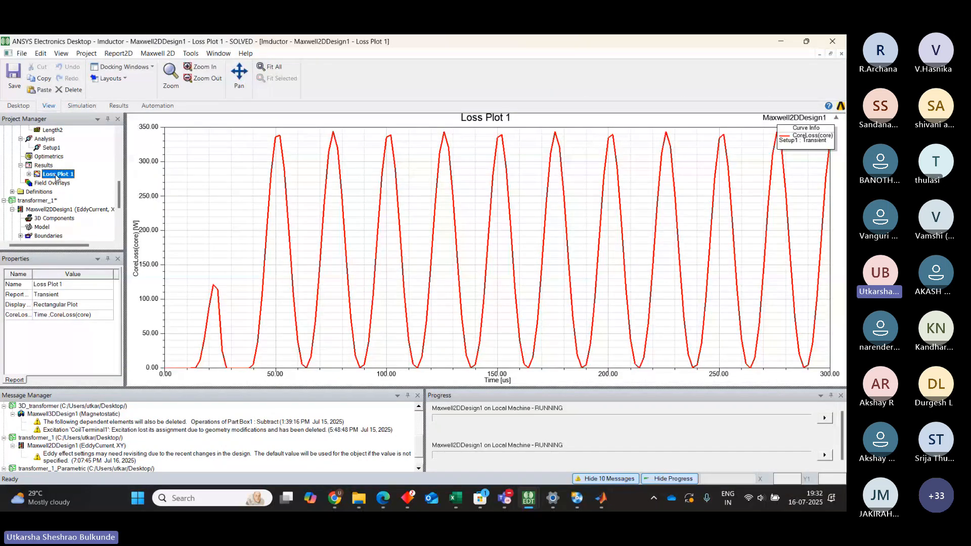
- Create a transient data table of CoreLoss(core) over time in the Imductor design's results and close the report settings
left_click(45, 165)
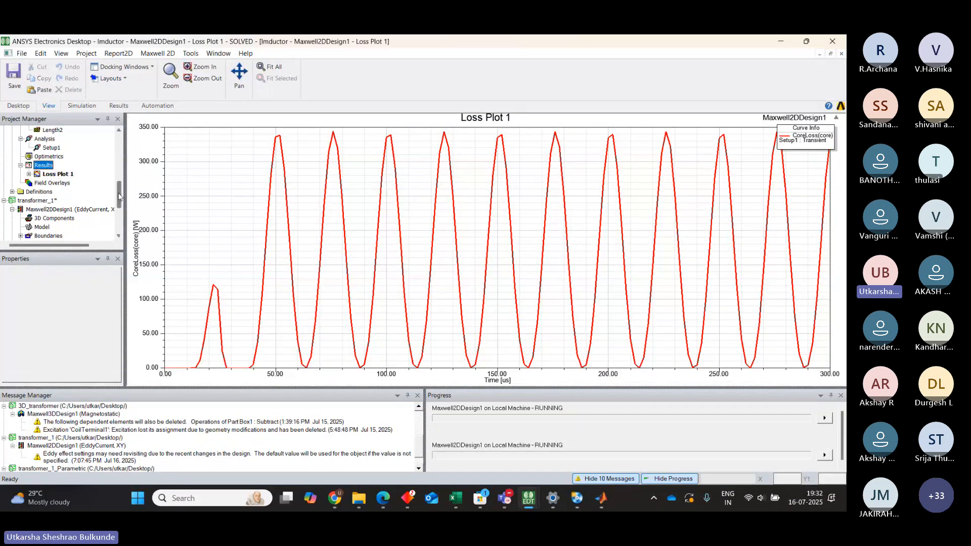
left_click_drag(120, 196, 120, 150)
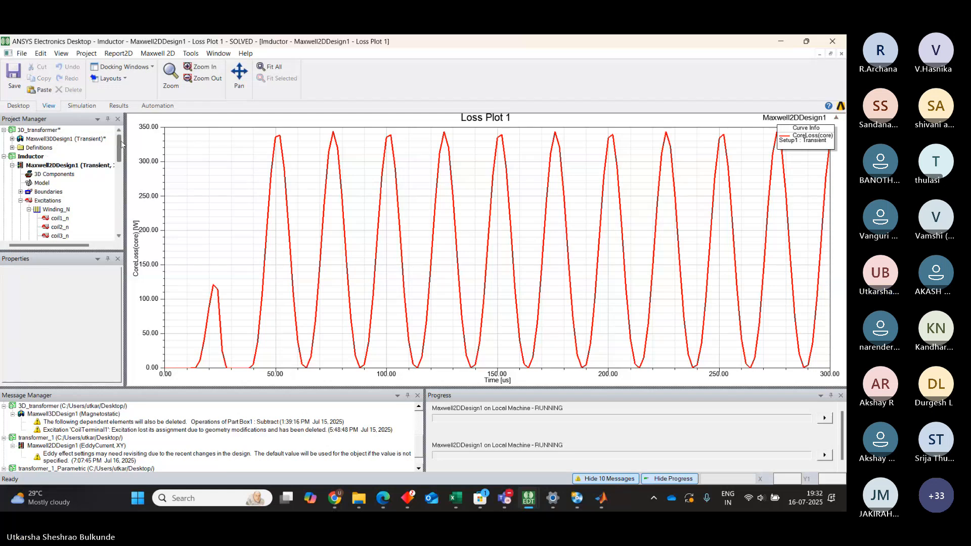
left_click_drag(122, 145, 118, 177)
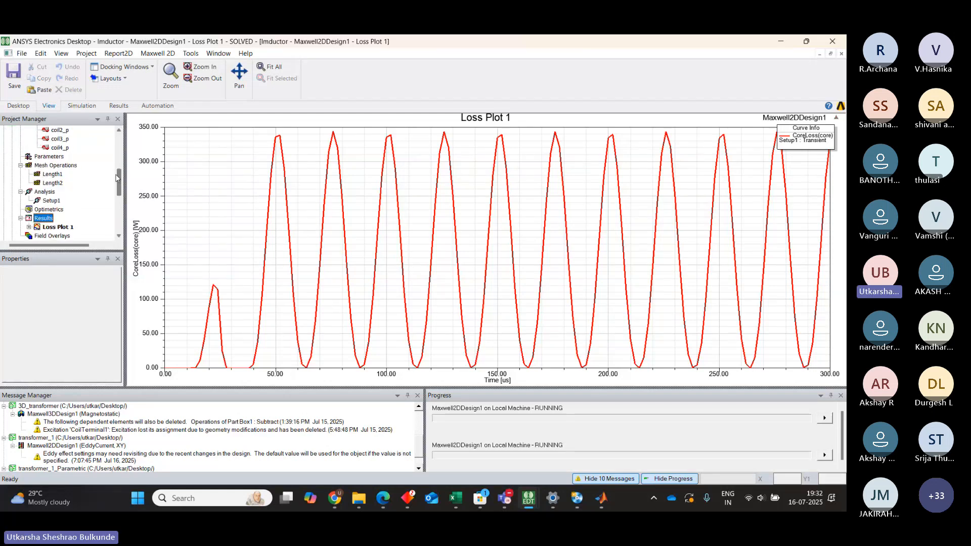
right_click(41, 223)
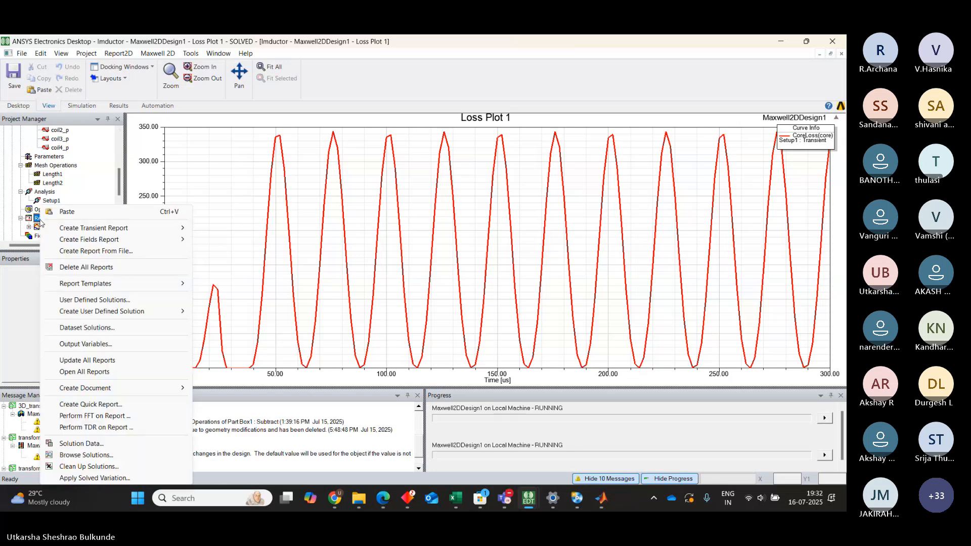
mouse_move(101, 228)
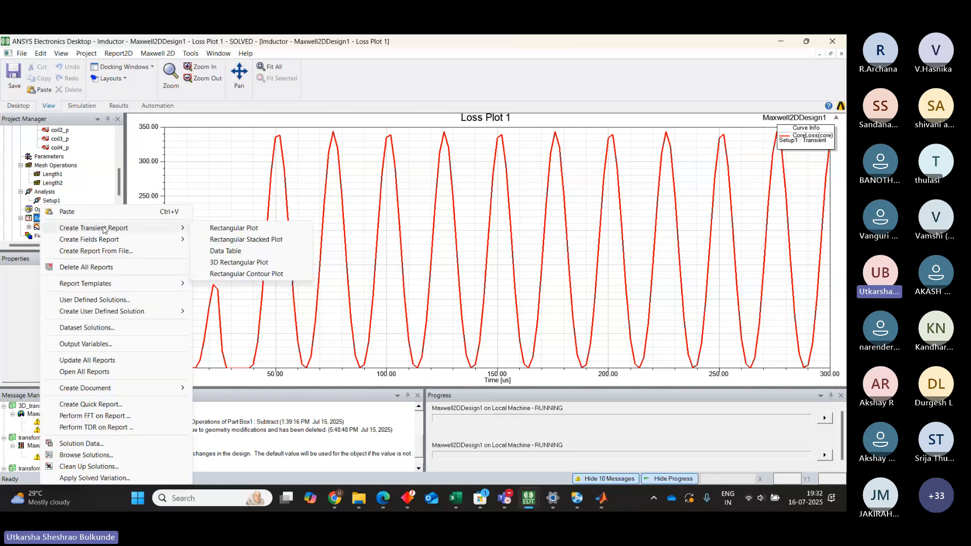
left_click(232, 252)
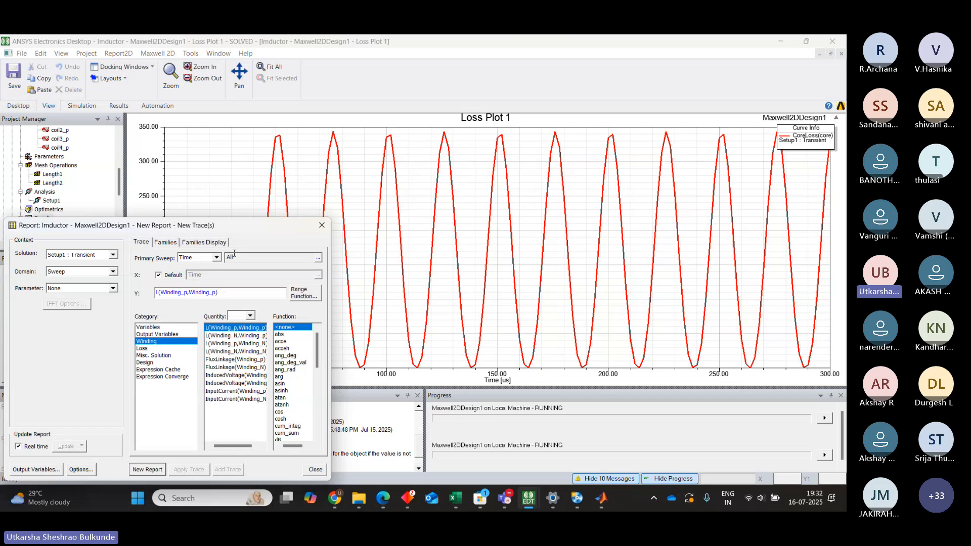
left_click(147, 350)
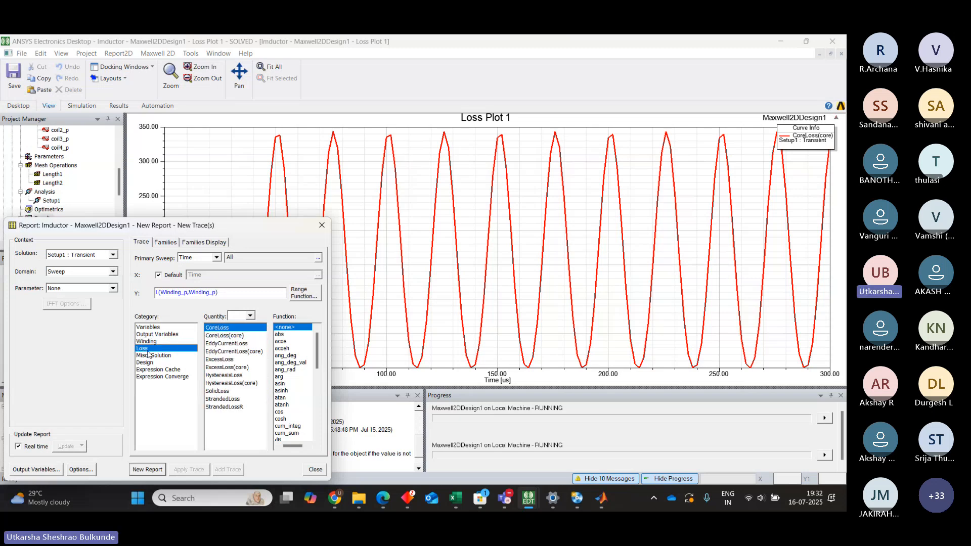
left_click(215, 336)
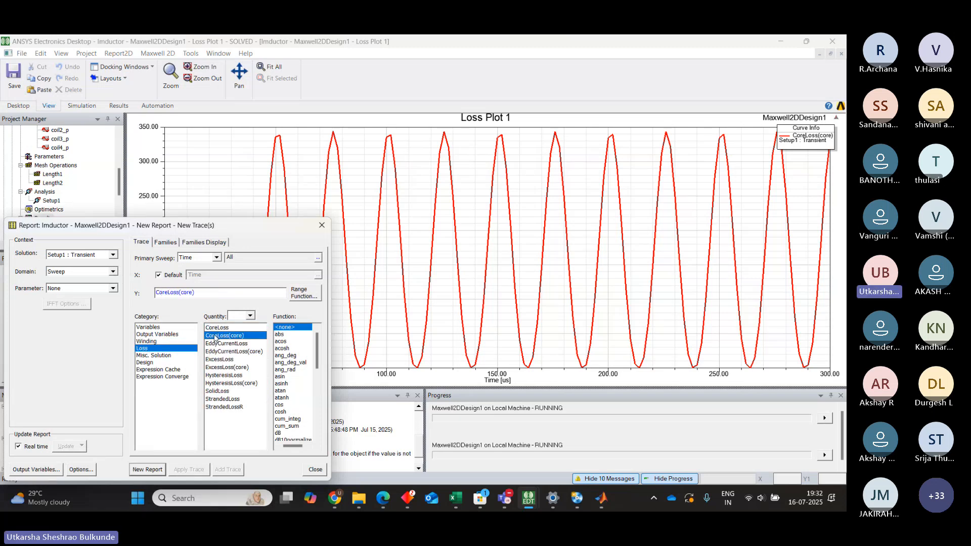
left_click(147, 470)
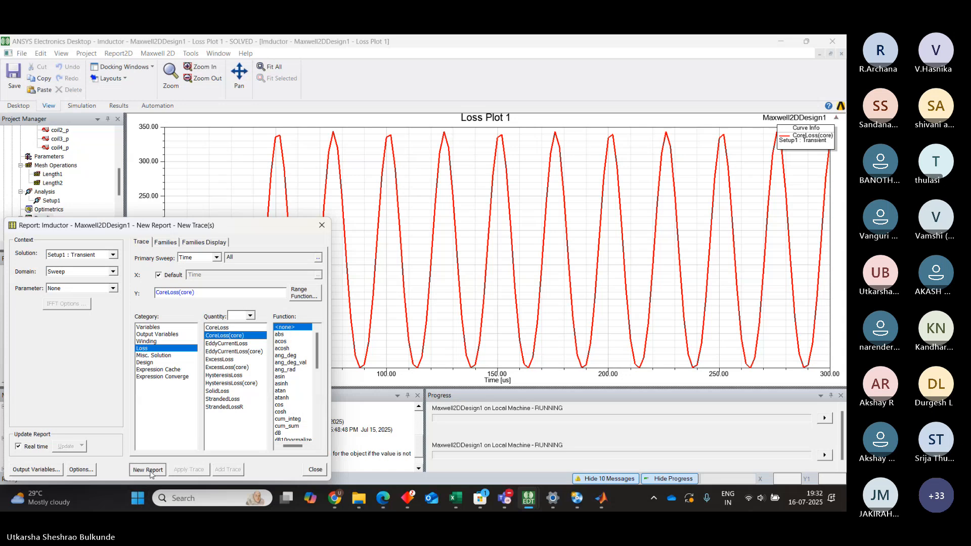
left_click(322, 226)
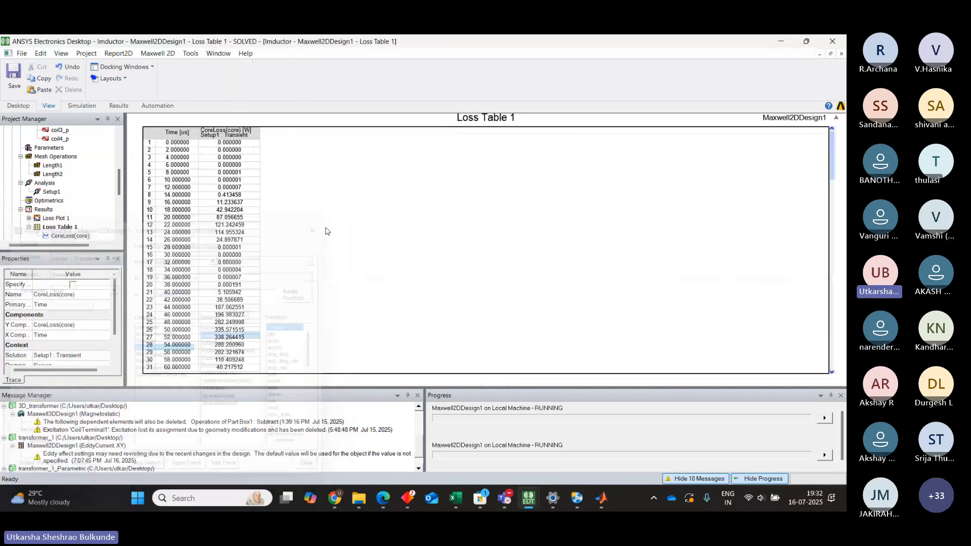
- Create a transient rectangular plot of CoreLoss(core) against time from the Loss category and close the report settings
left_click(37, 210)
right_click(37, 210)
mouse_move(118, 228)
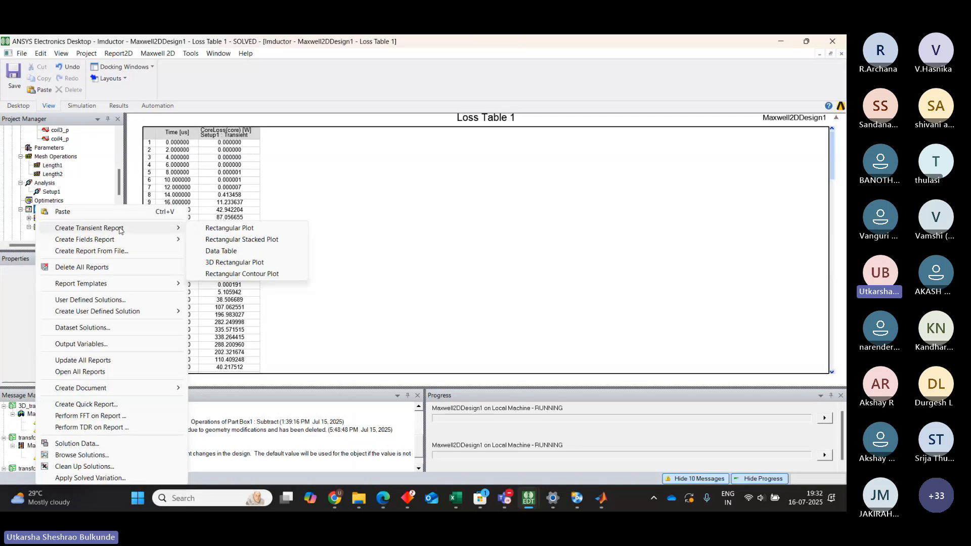
left_click(207, 228)
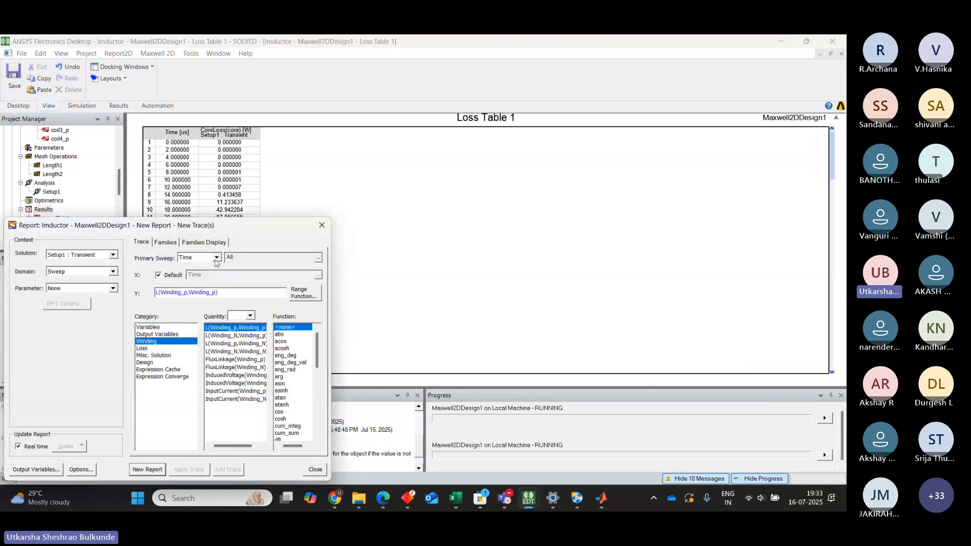
left_click(142, 348)
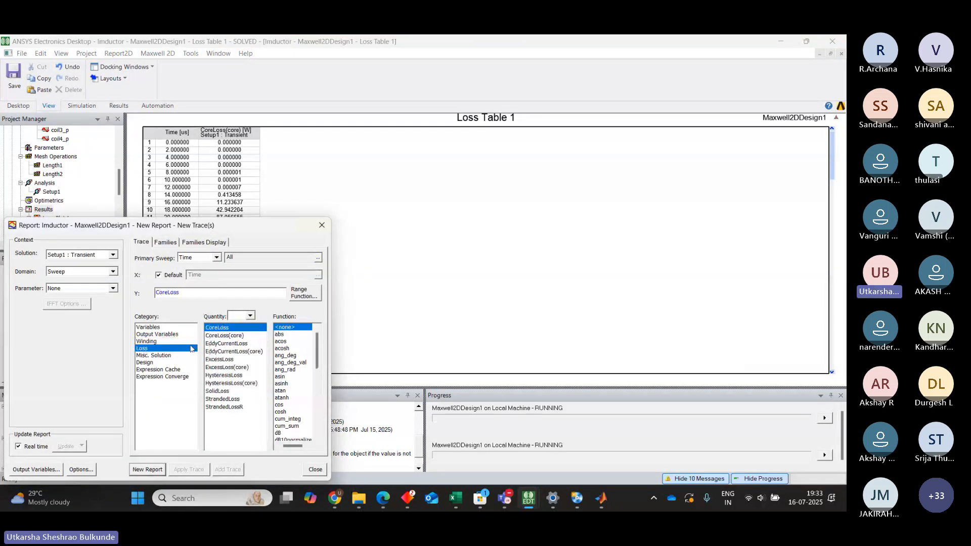
left_click(226, 336)
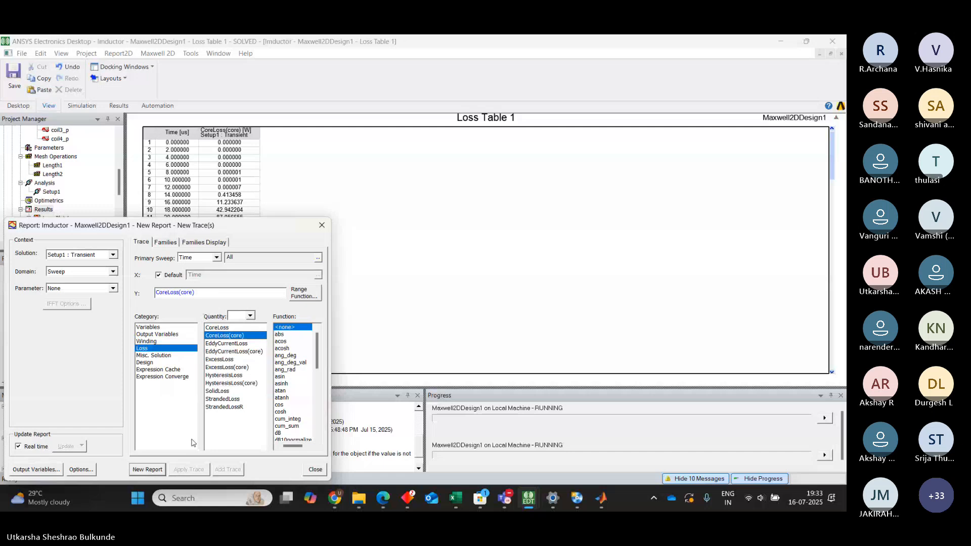
left_click(147, 469)
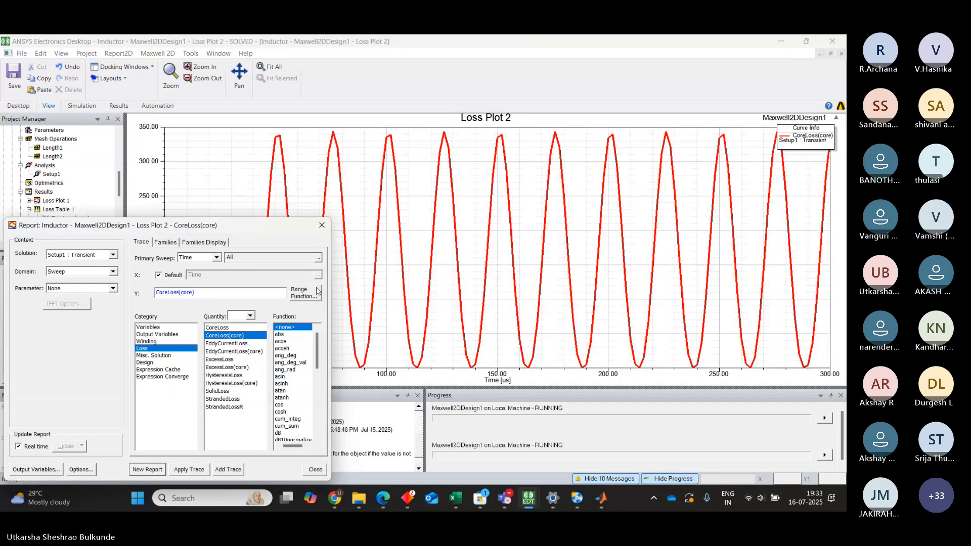
left_click(322, 225)
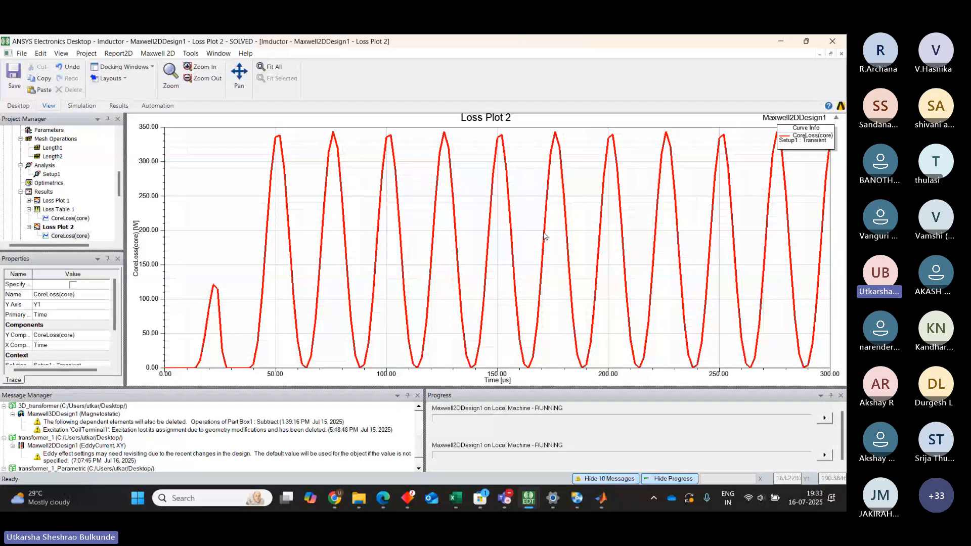
- Add the avg trace characteristic to the CoreLoss(core) curve in the legend of Loss Plot 2
left_click(806, 145)
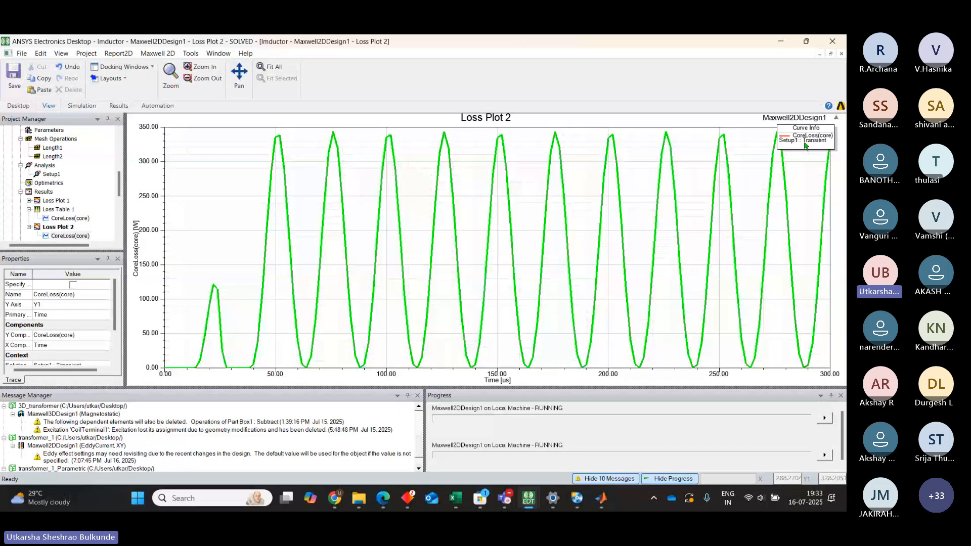
left_click(806, 146)
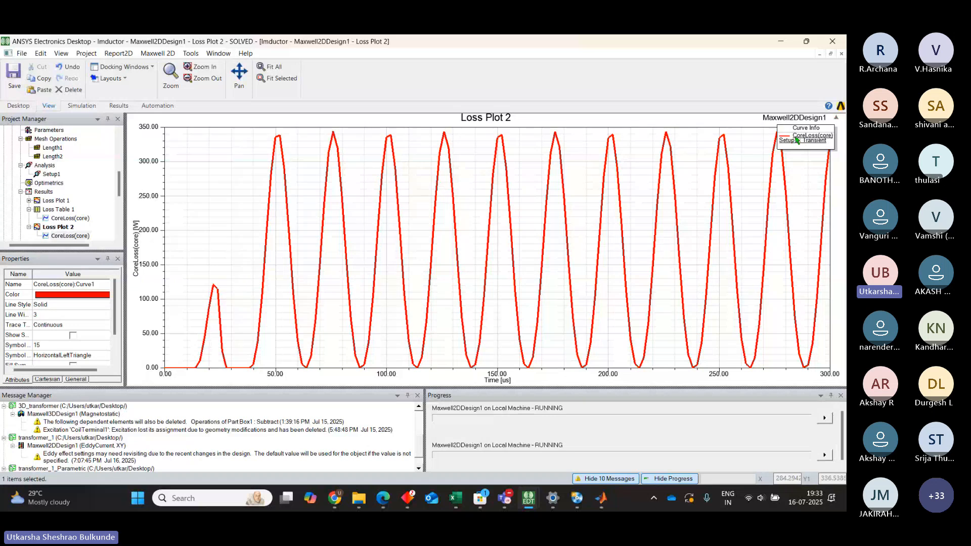
right_click(797, 141)
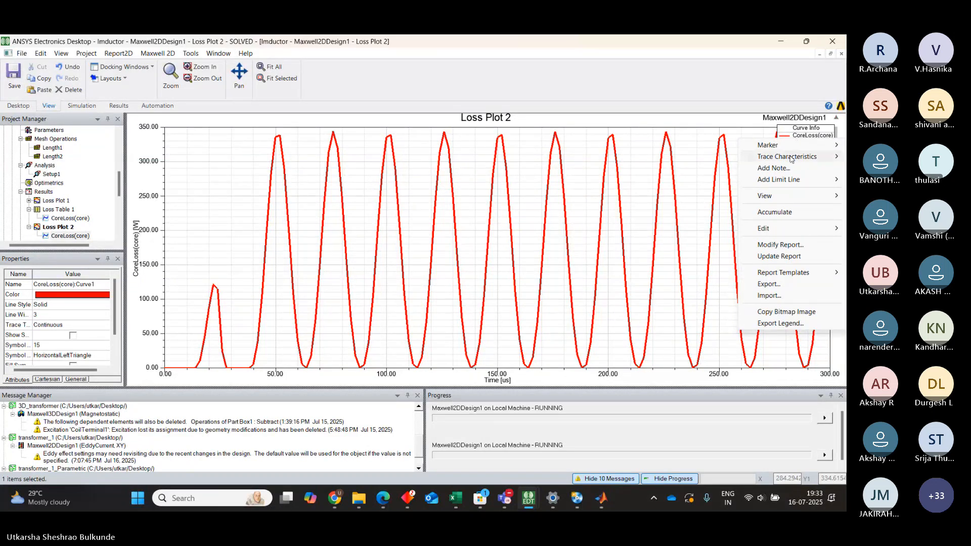
mouse_move(792, 159)
mouse_move(708, 168)
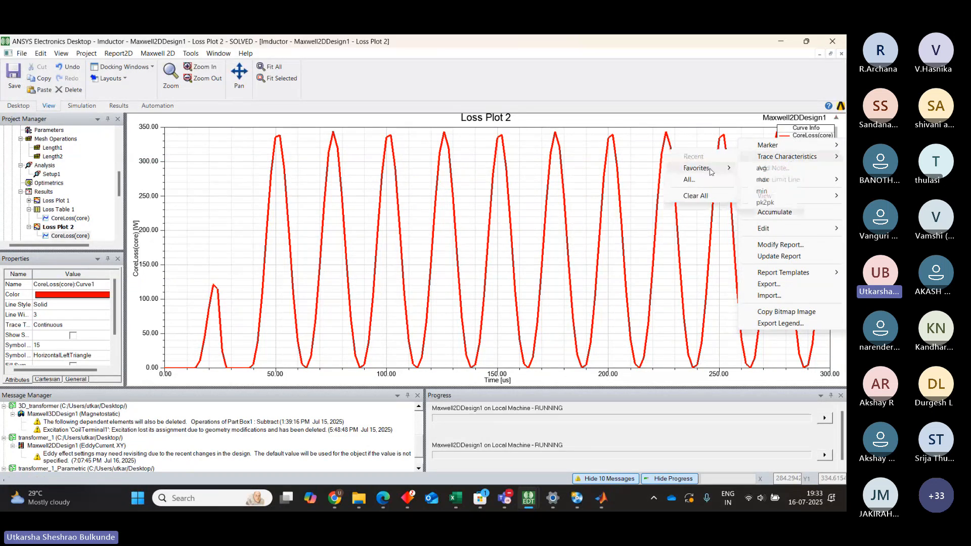
left_click(759, 169)
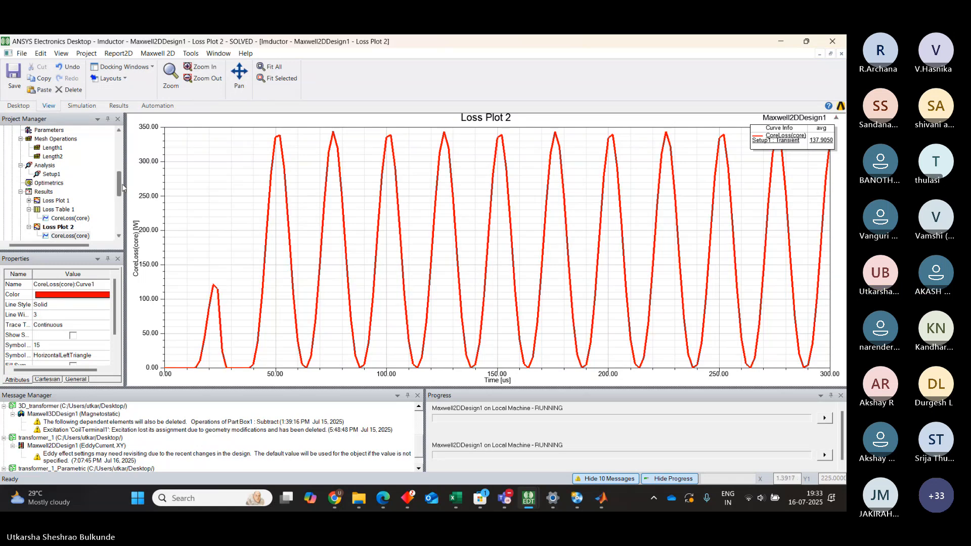
- Check the Field Overlays options and open the 2D model of the Imductor project's Maxwell2DDesign1
scroll(121, 188, "down", 2)
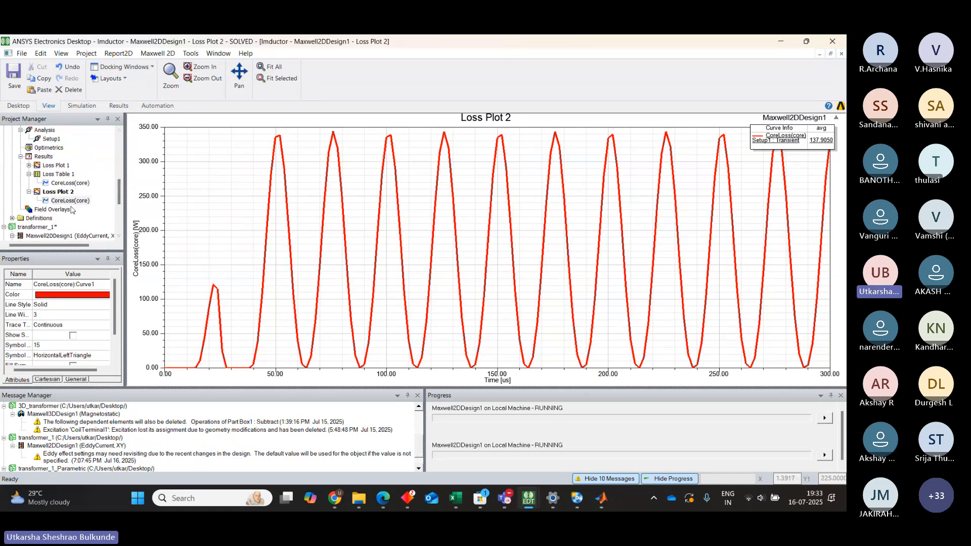
left_click(61, 211)
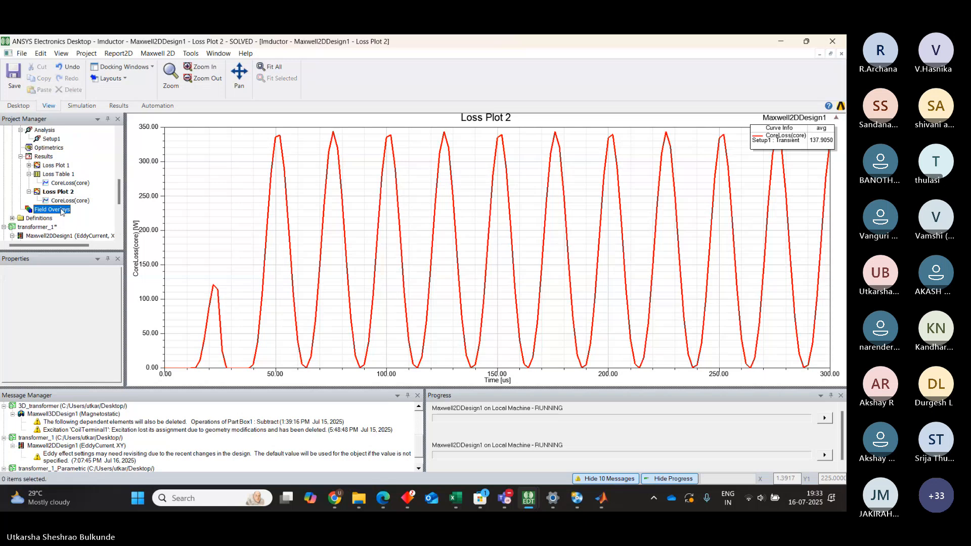
right_click(61, 211)
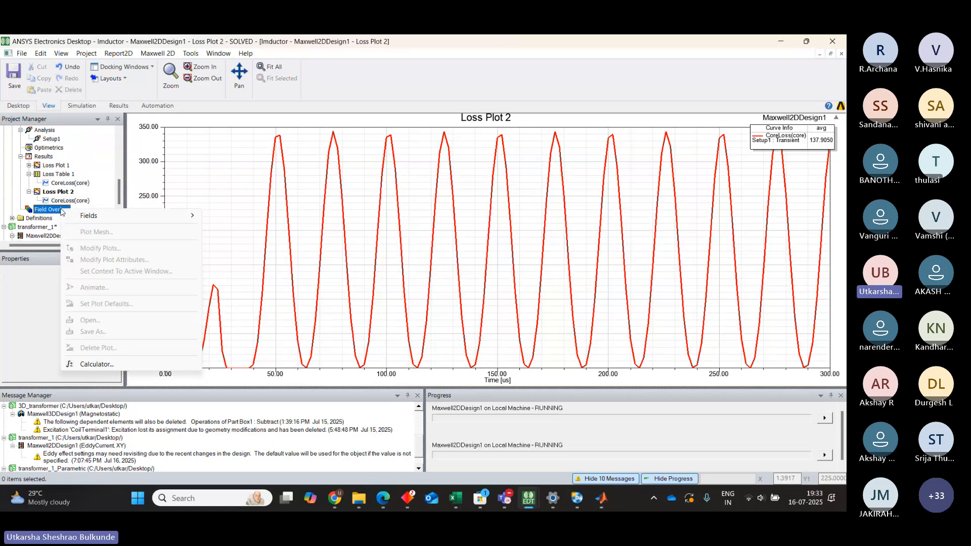
left_click(118, 184)
left_click_drag(119, 184, 122, 151)
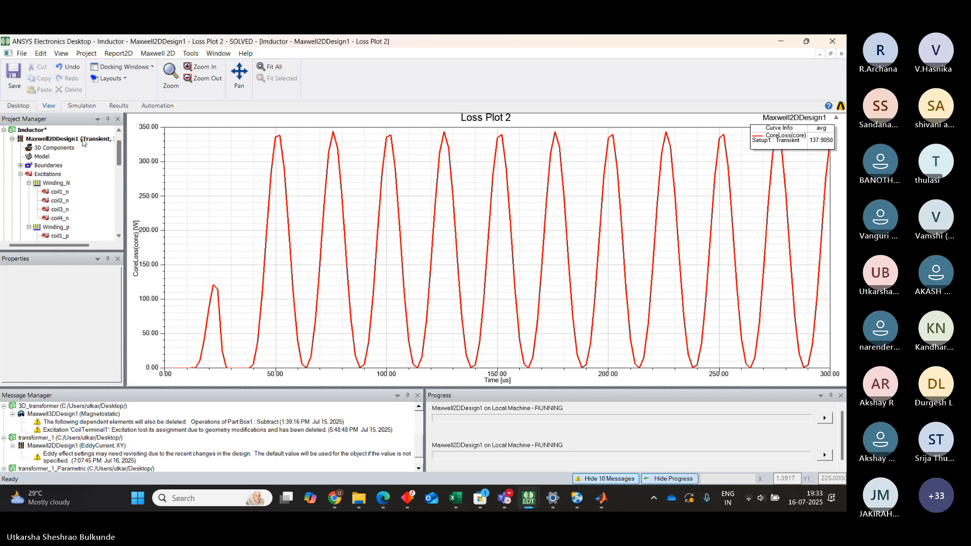
left_click(82, 140)
double_click(82, 140)
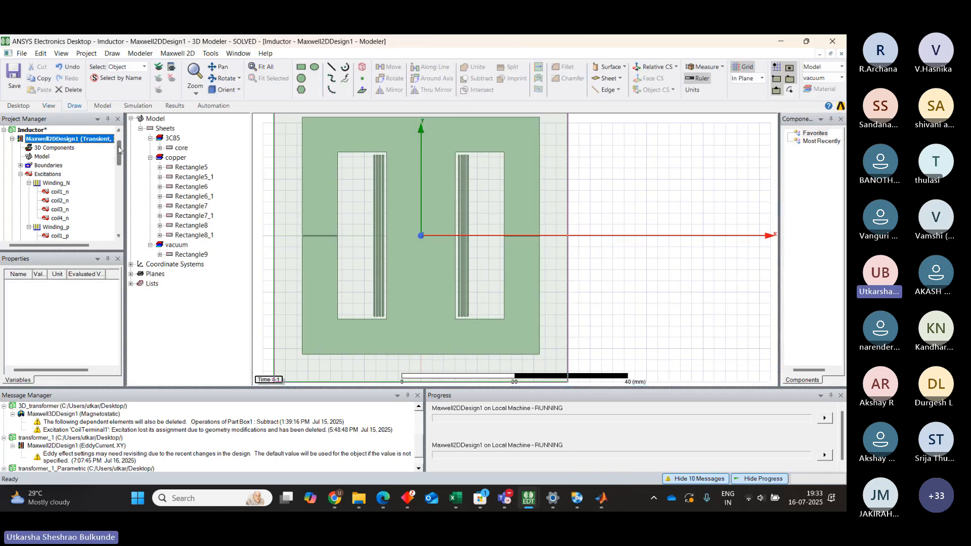
- Collapse the Loss Table 1 and Loss Plot 2 entries in the design's results
left_click_drag(120, 152, 117, 181)
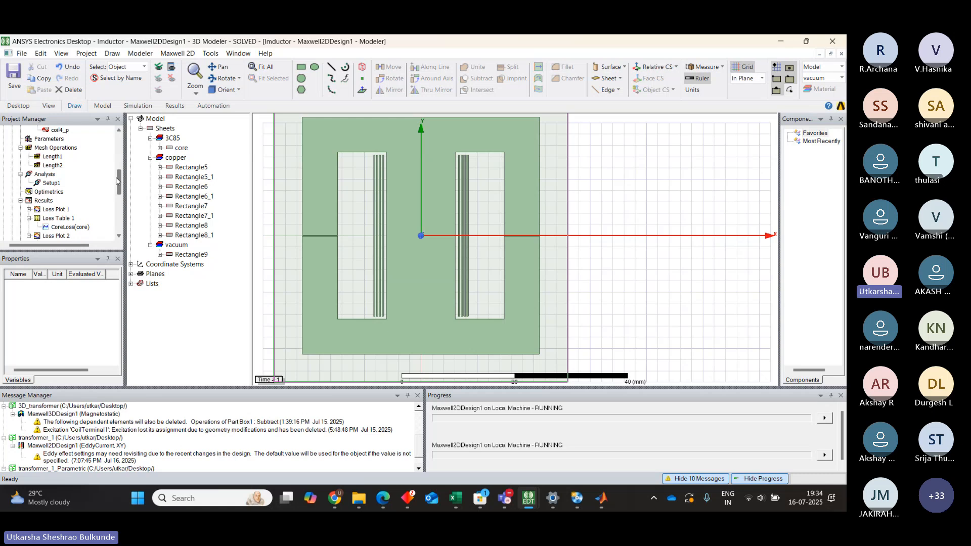
left_click(29, 218)
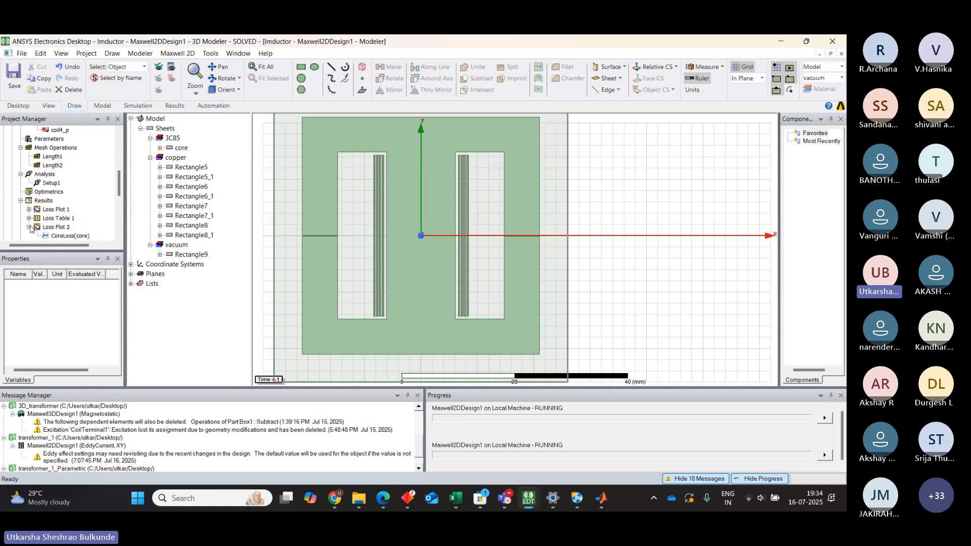
left_click(29, 227)
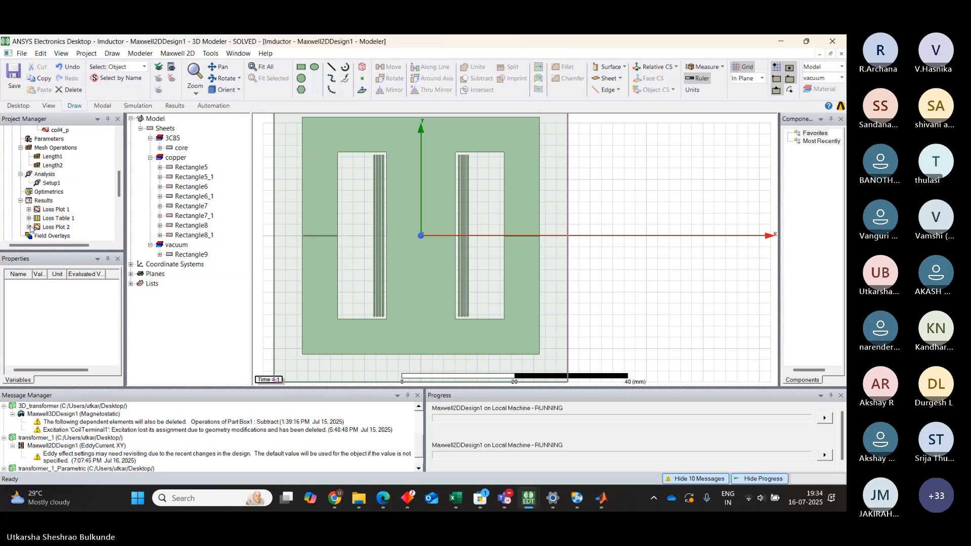
- Create a Mag_B field plot on the core sheet with the Standard category, keeping the default plot settings
left_click(320, 153)
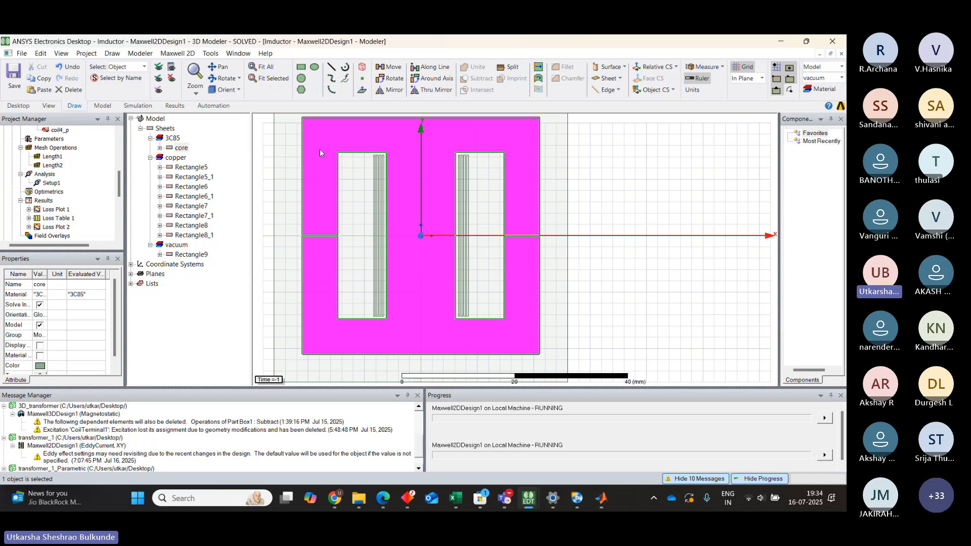
left_click(318, 150, "ctrl")
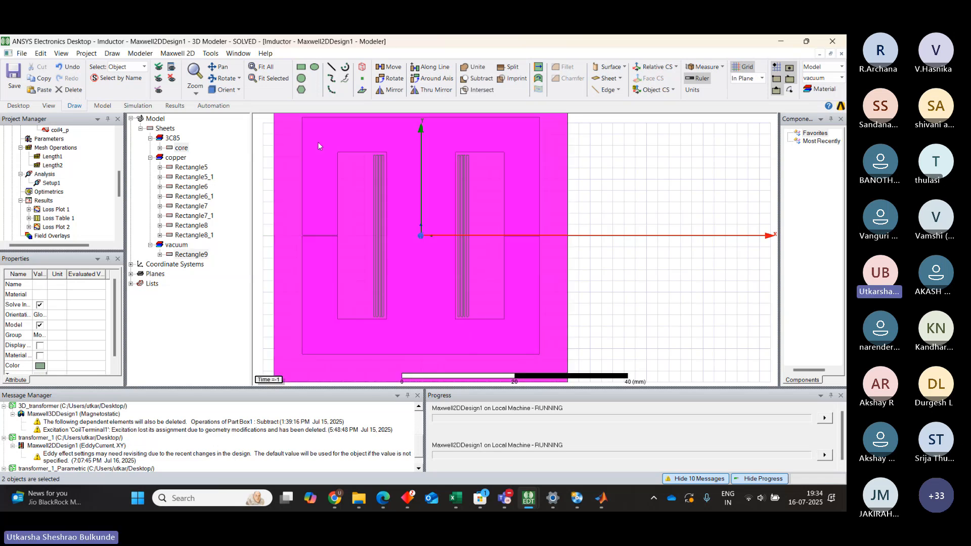
left_click(577, 157)
left_click(537, 146)
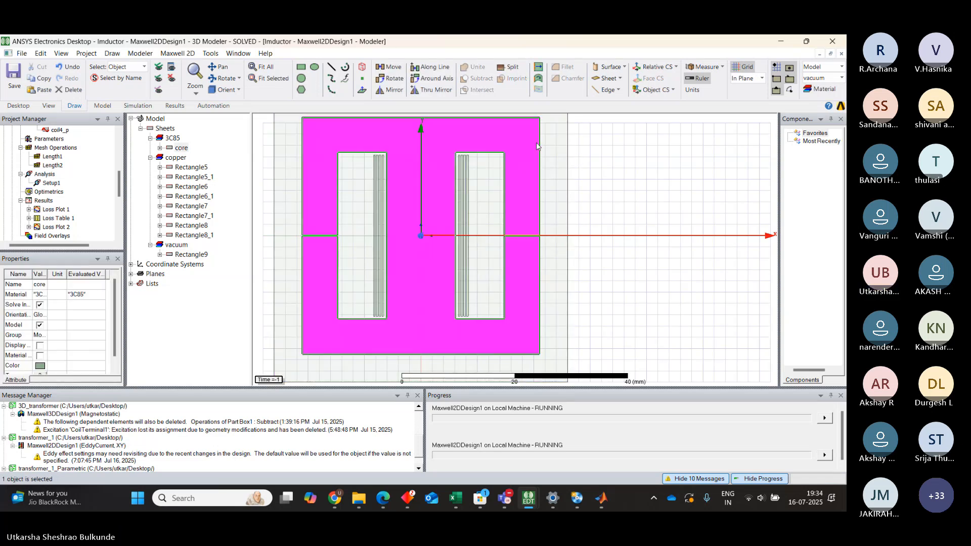
right_click(537, 146)
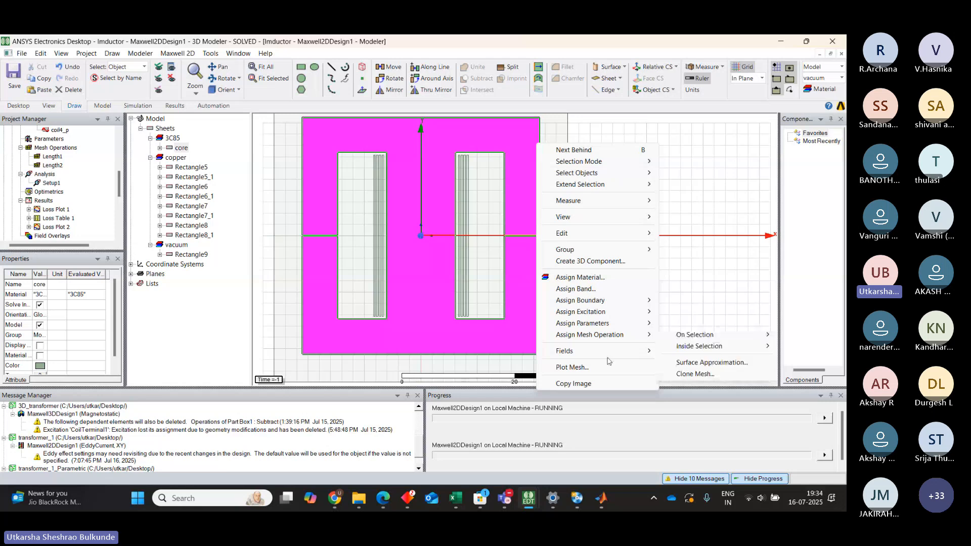
mouse_move(633, 352)
mouse_move(690, 377)
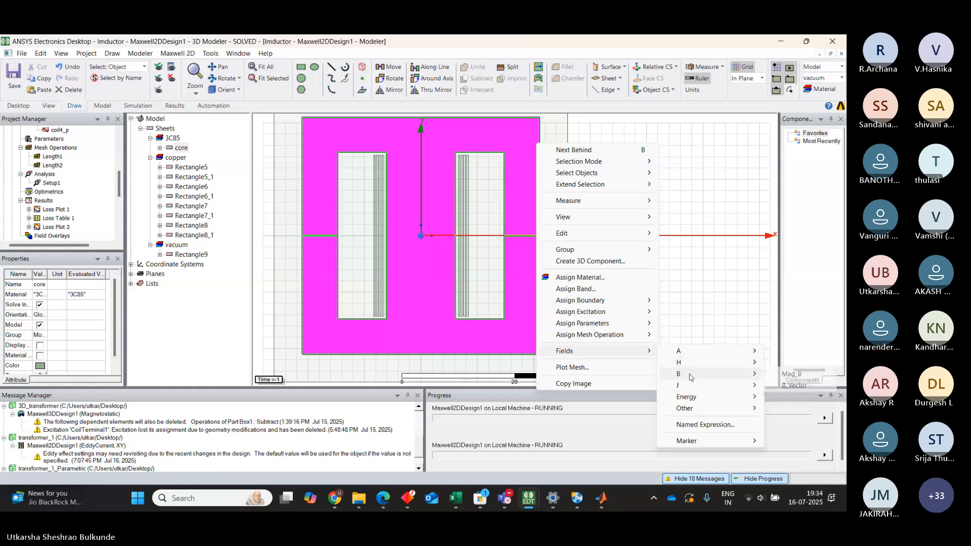
left_click(773, 376)
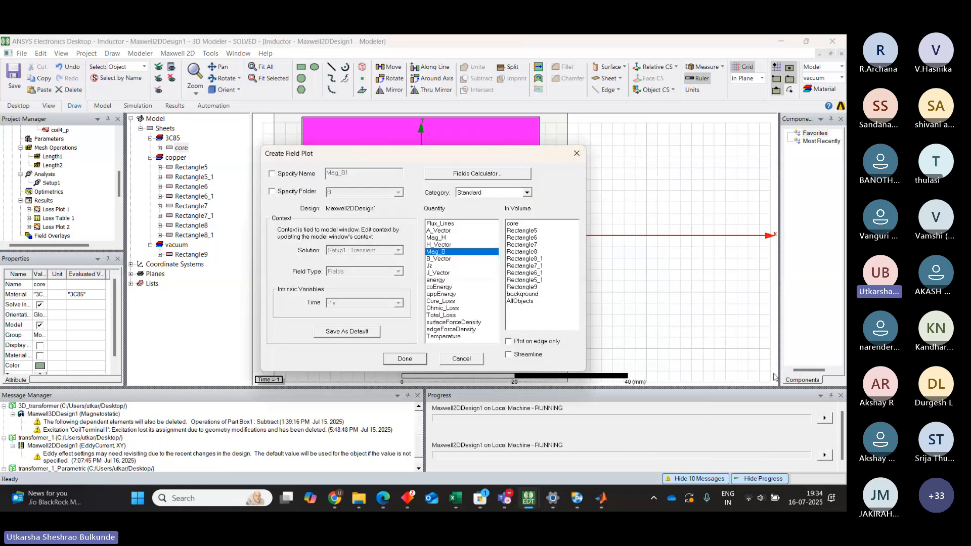
left_click(405, 359)
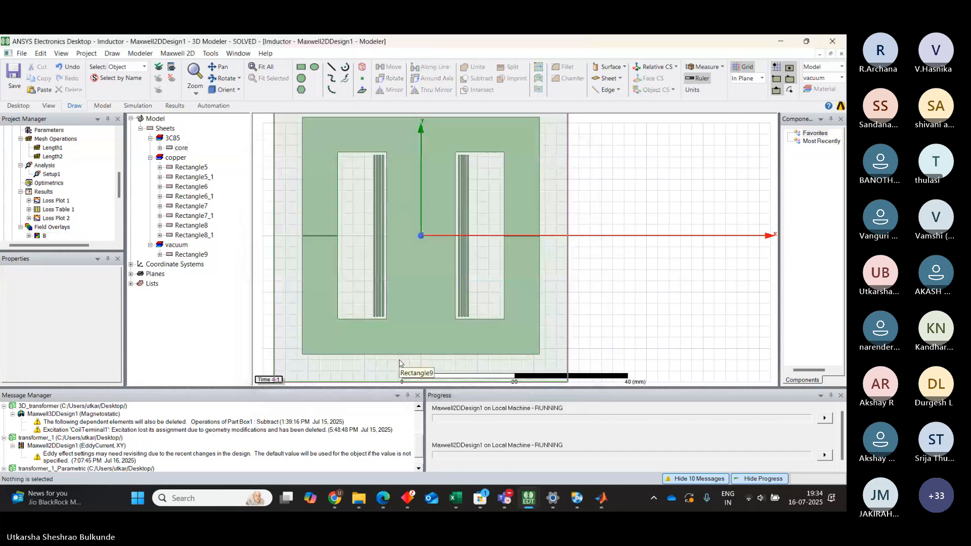
- Set the view context time to 0.00024s for the Setup1 : Transient solution
double_click(271, 379)
left_click(492, 223)
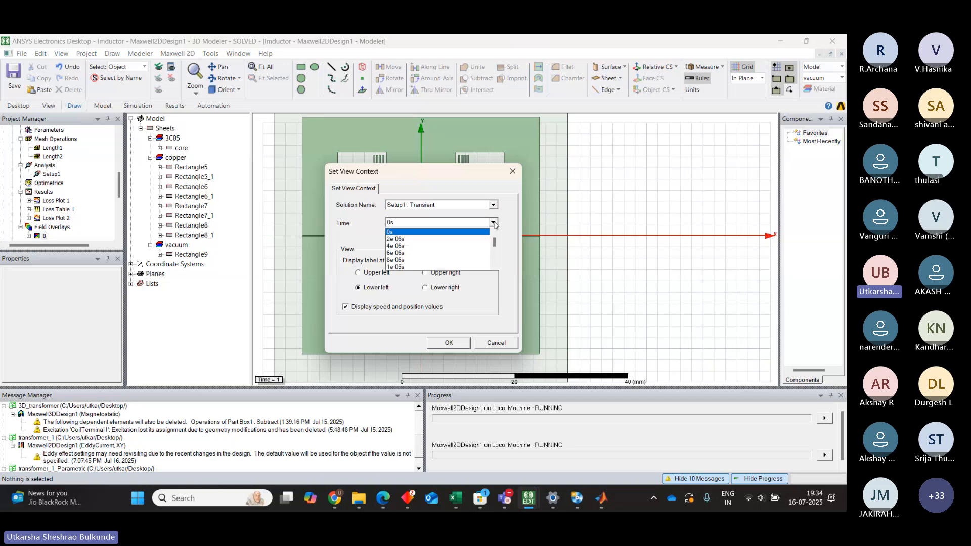
left_click(402, 246)
left_click(493, 225)
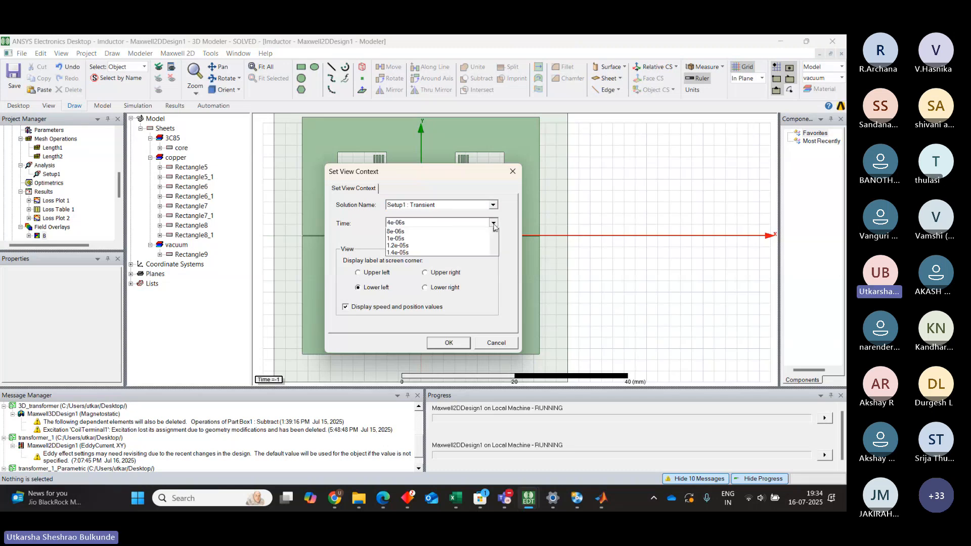
left_click_drag(495, 243, 495, 256)
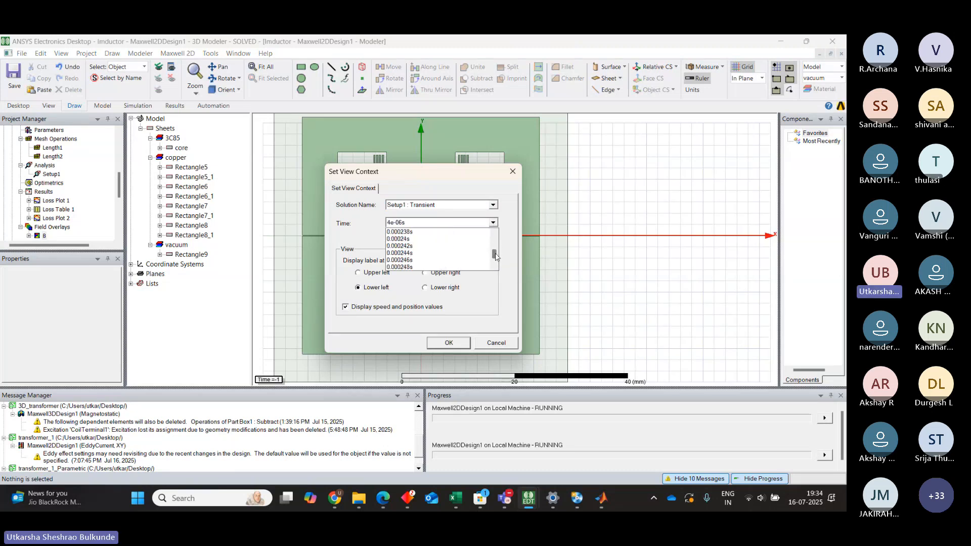
left_click(402, 238)
left_click(454, 342)
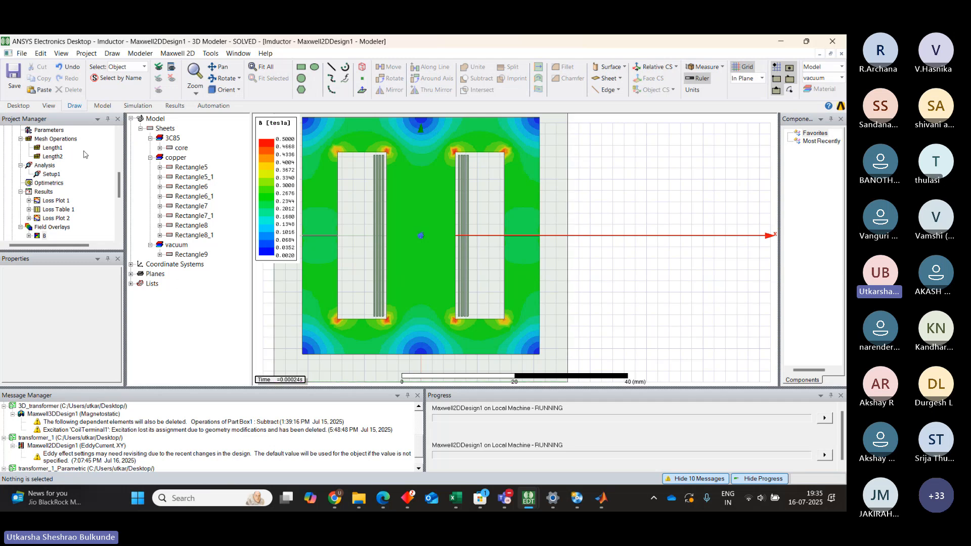
- Expand the B field overlay and animate the flux density plot with the existing time-swept Animation1
right_click(68, 231)
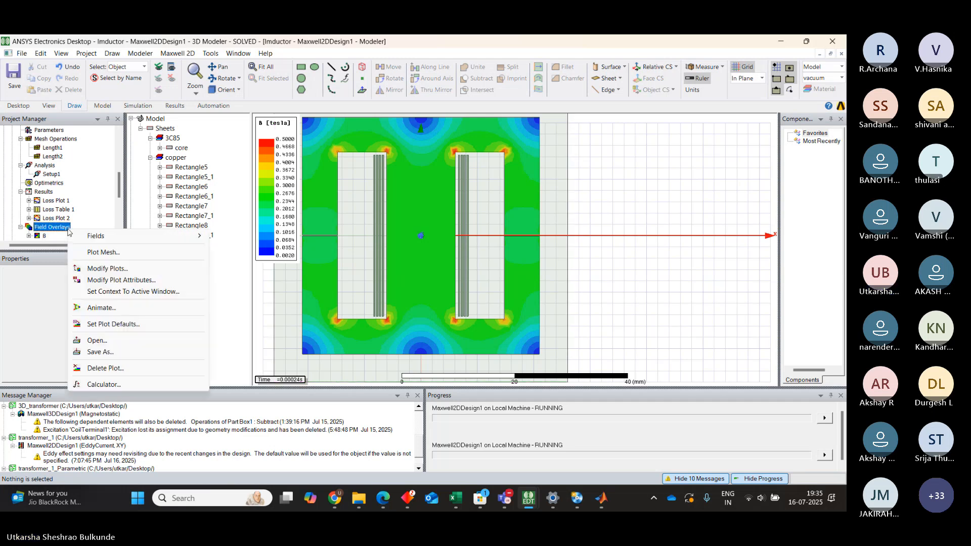
left_click(119, 190)
scroll(58, 206, "down", 2)
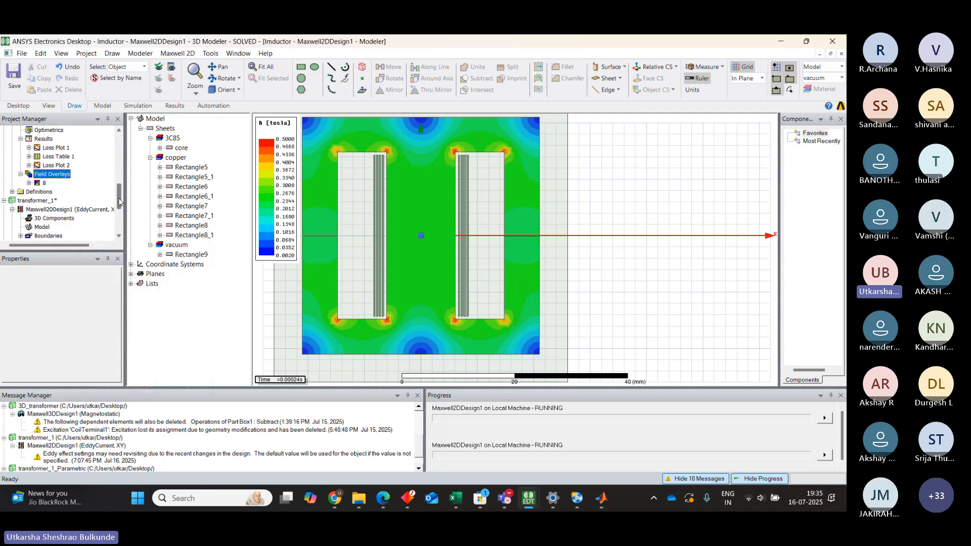
left_click(30, 183)
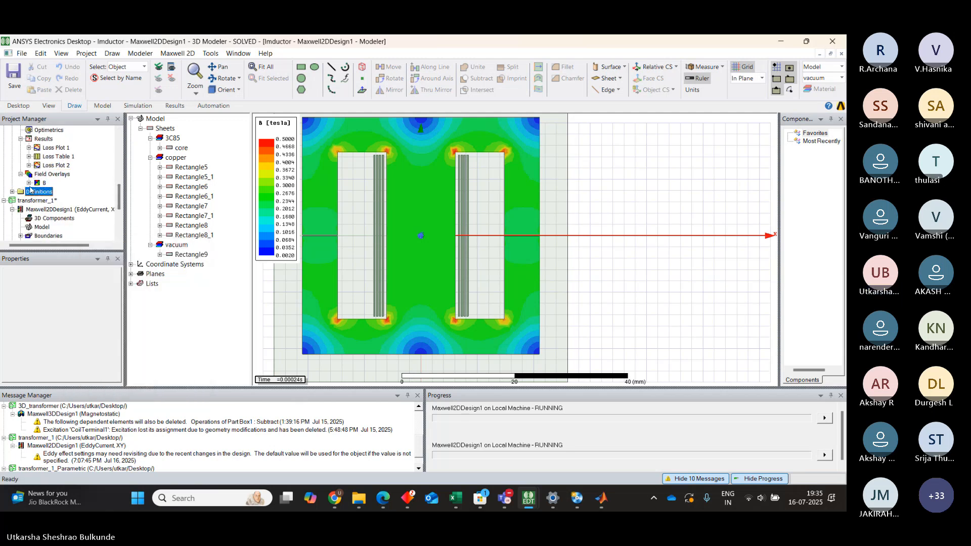
left_click(56, 192)
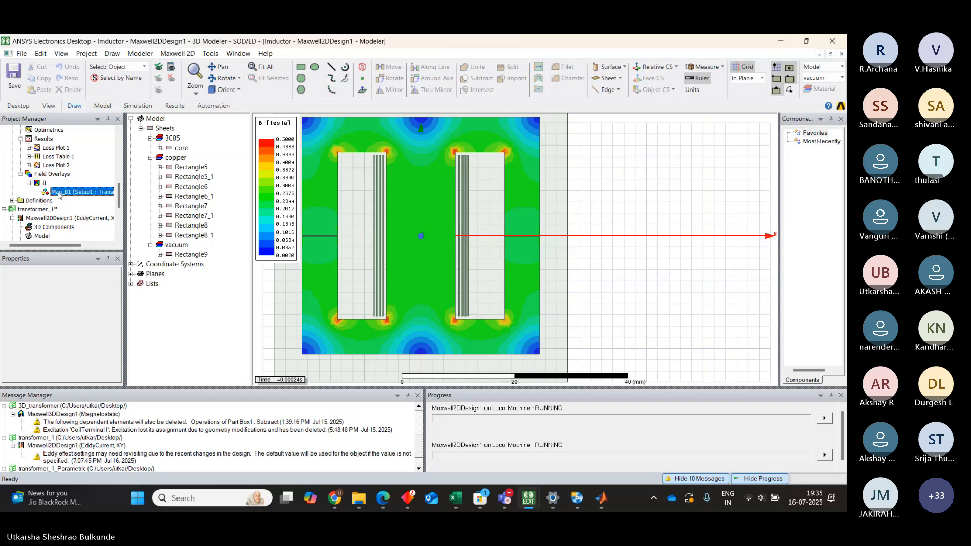
left_click(45, 183)
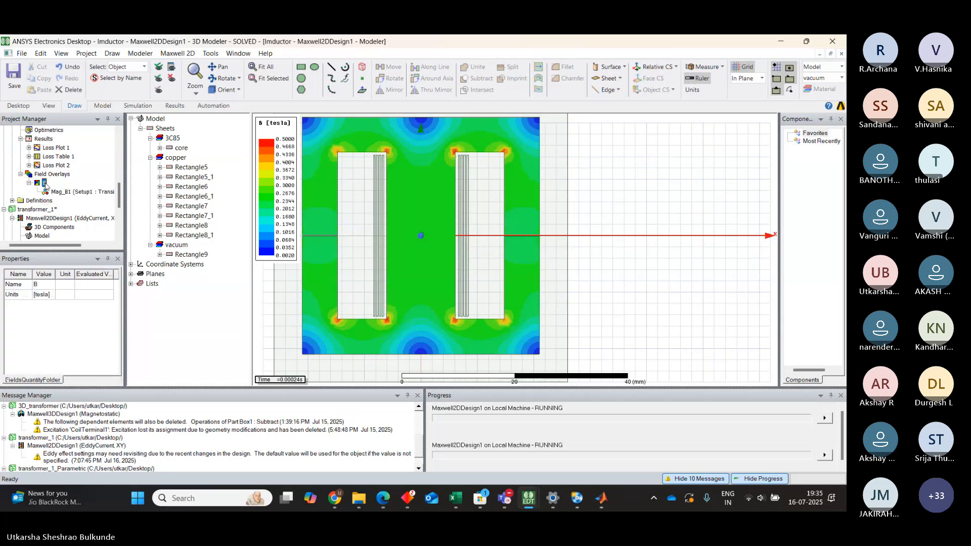
right_click(45, 184)
right_click(46, 175)
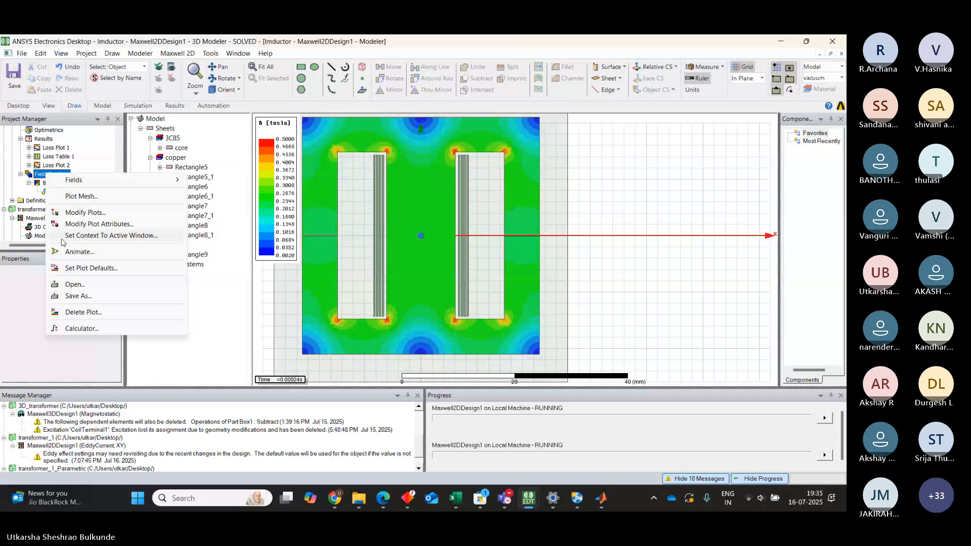
left_click(76, 251)
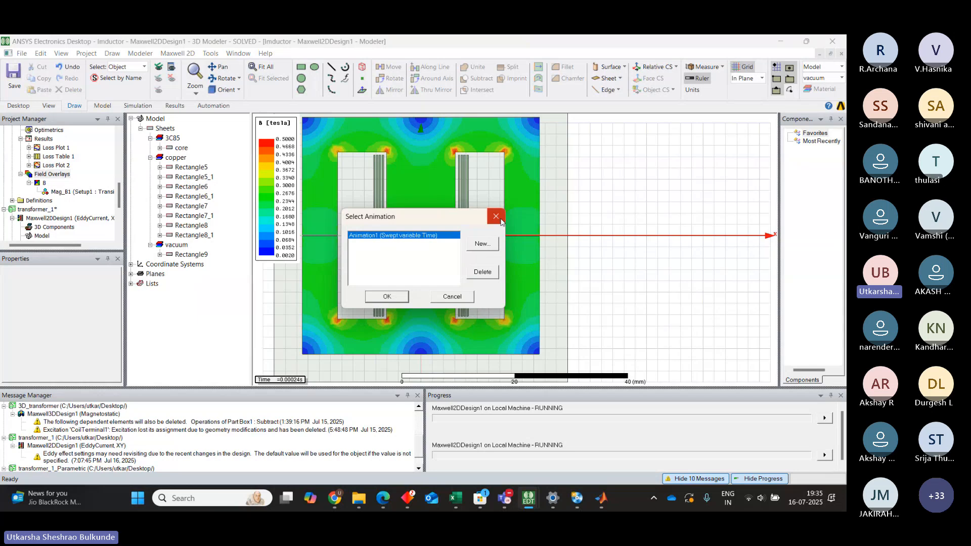
left_click(398, 298)
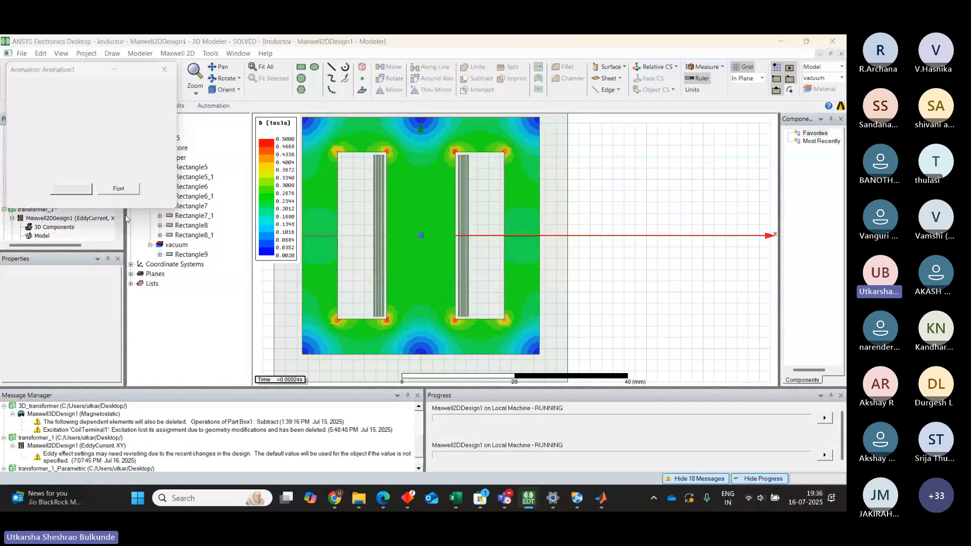
left_click(257, 55)
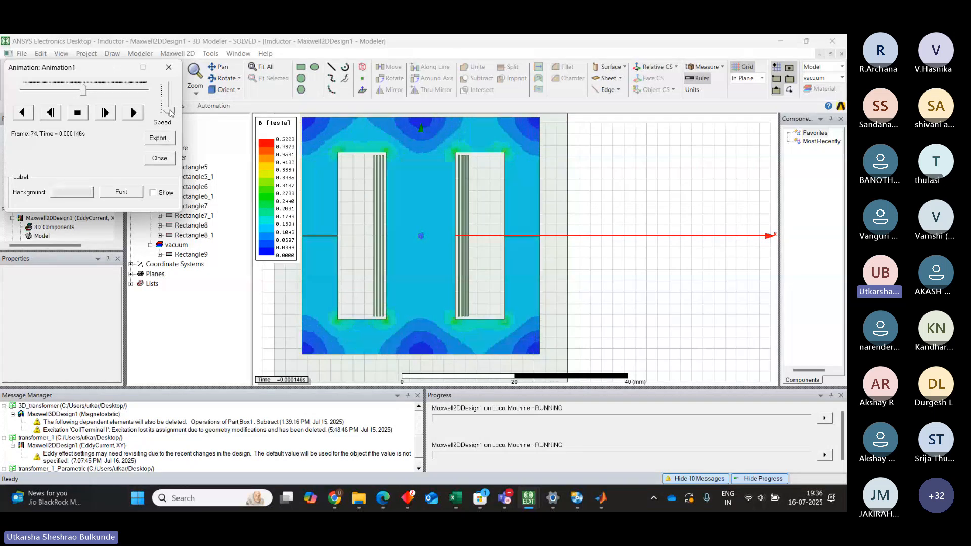
- Vary the flux density animation's playback speed, scrub back through its frames, and minimize the animation controls
left_click_drag(169, 104, 172, 86)
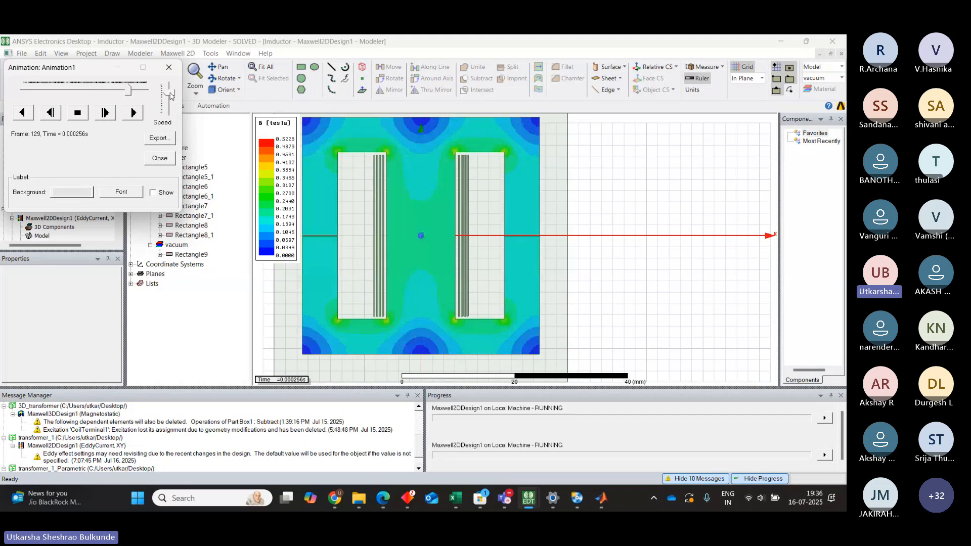
left_click_drag(172, 96, 169, 112)
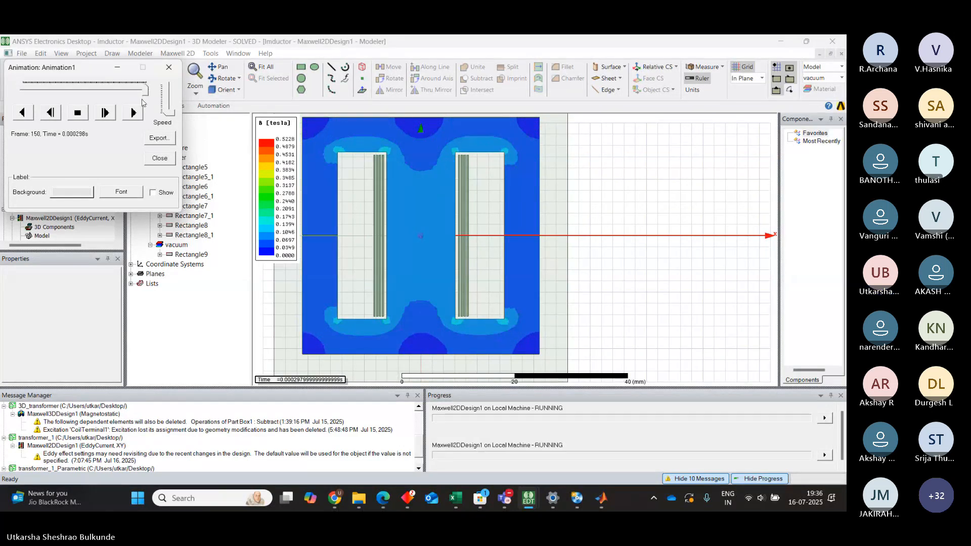
left_click_drag(147, 92, 98, 97)
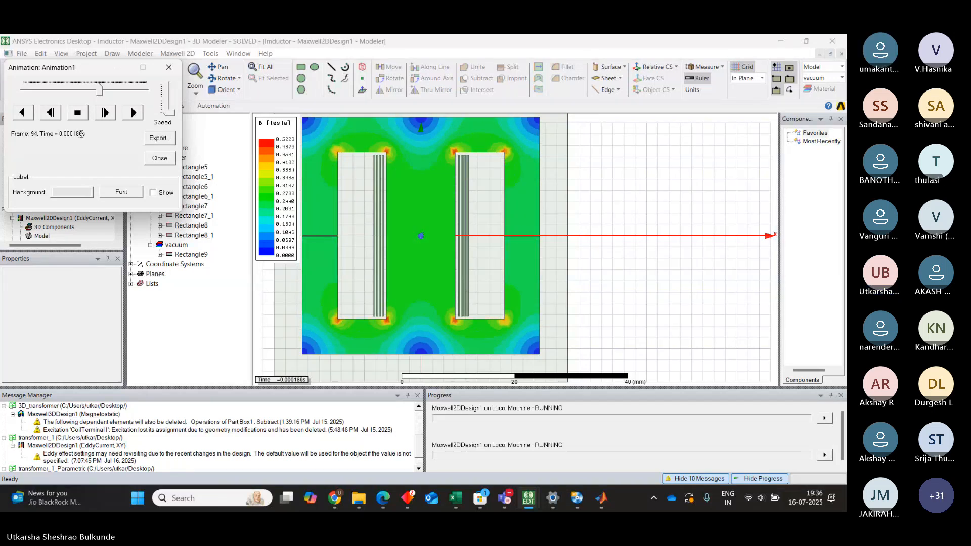
mouse_move(100, 90)
left_mouse_down()
mouse_move(62, 96)
mouse_move(100, 104)
mouse_move(132, 96)
mouse_move(92, 94)
left_mouse_up()
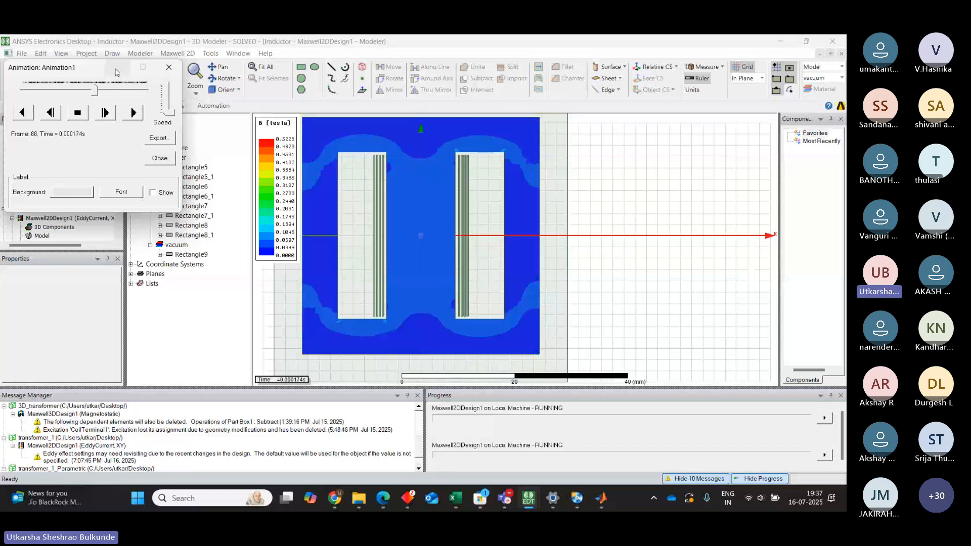
left_click(116, 69)
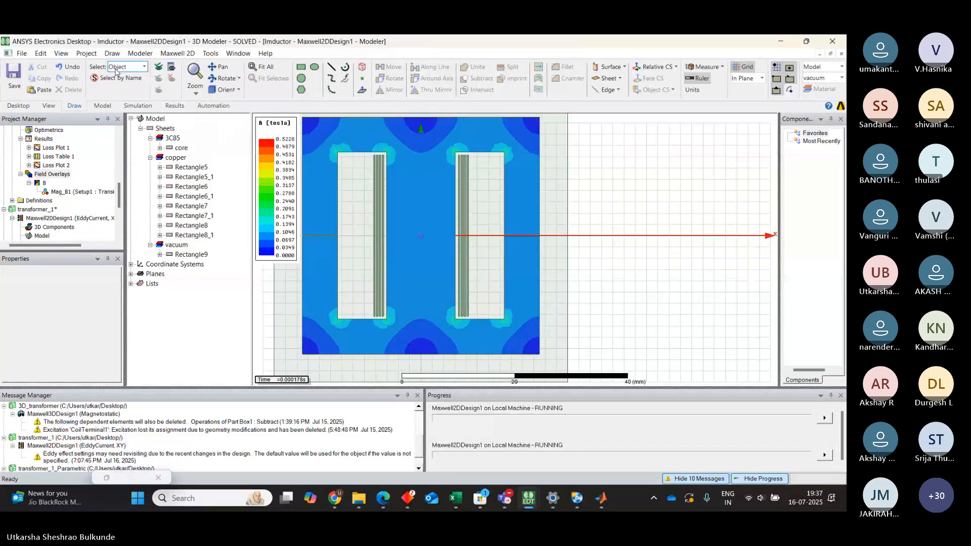
- Abort the first of the two Maxwell2DDesign1 analyses running on the local machine
left_click_drag(120, 187, 120, 138)
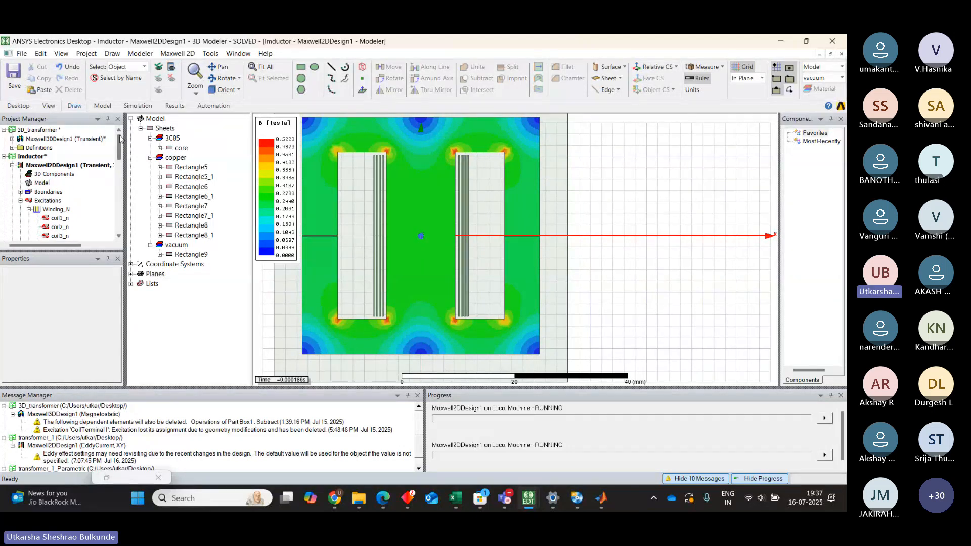
left_click(474, 414)
right_click(474, 413)
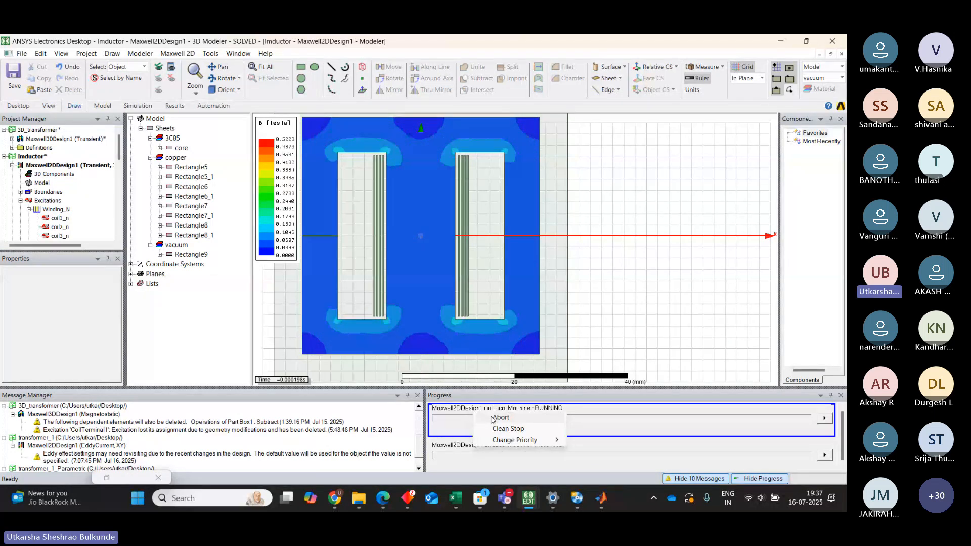
left_click(491, 416)
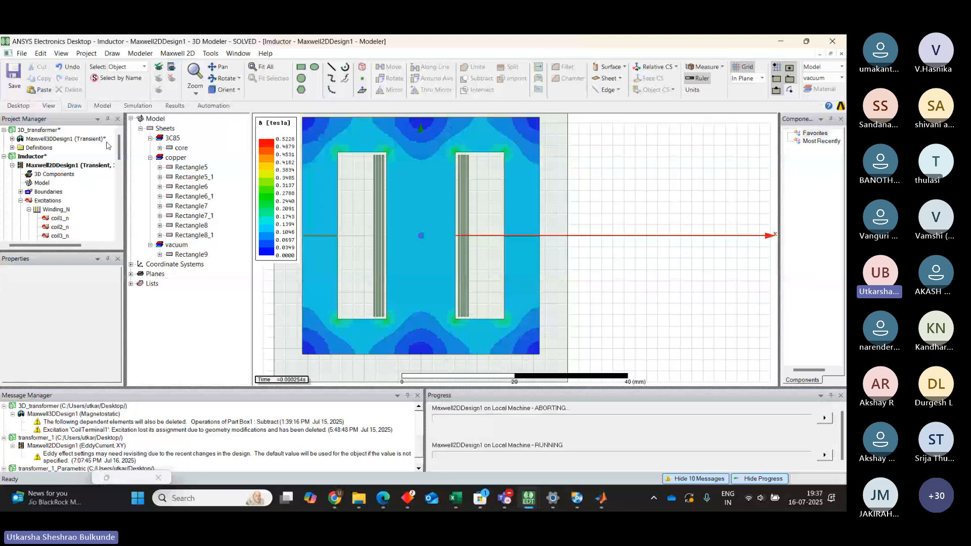
- Expand the transformer_1_Parametric project and check the options of its design's Field Overlays
scroll(111, 202, "down", 5)
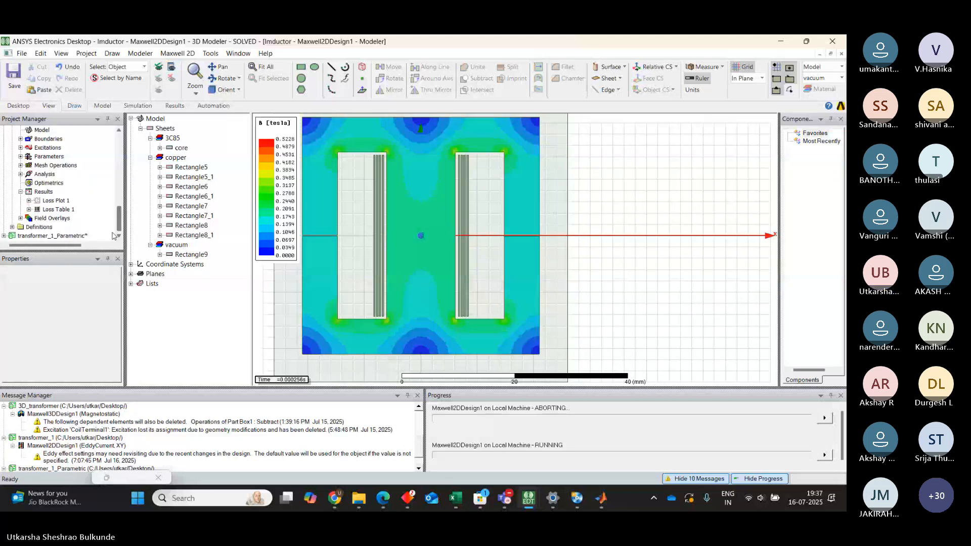
left_click(4, 236)
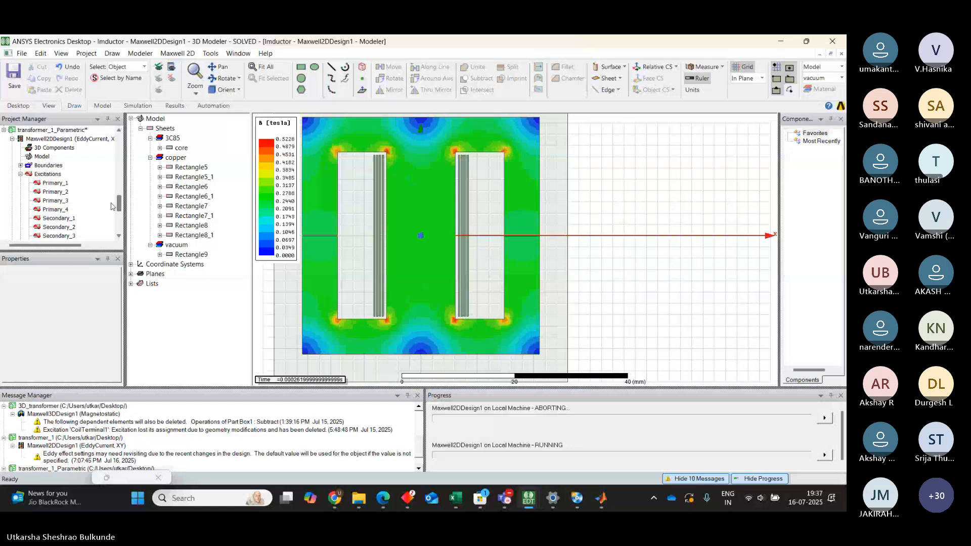
scroll(119, 227, "down", 5)
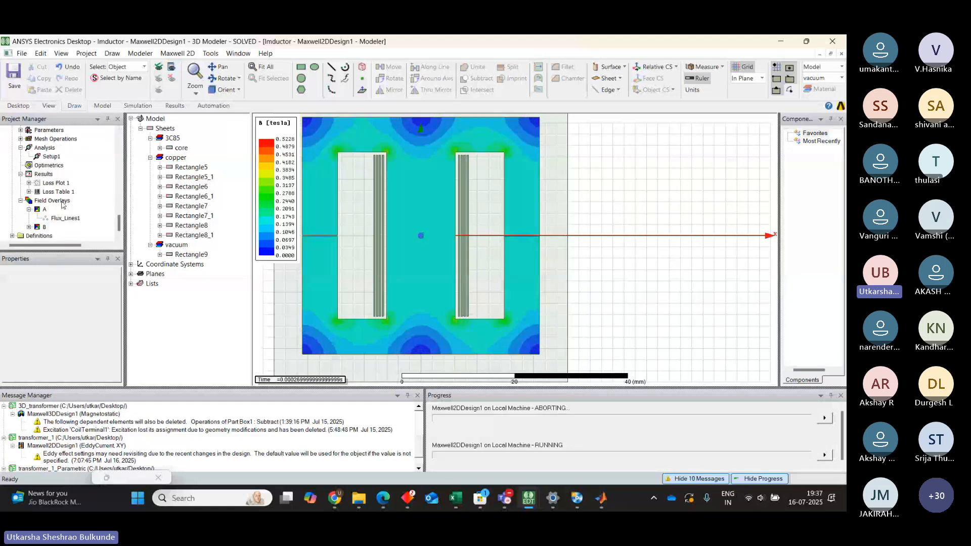
left_click(60, 201)
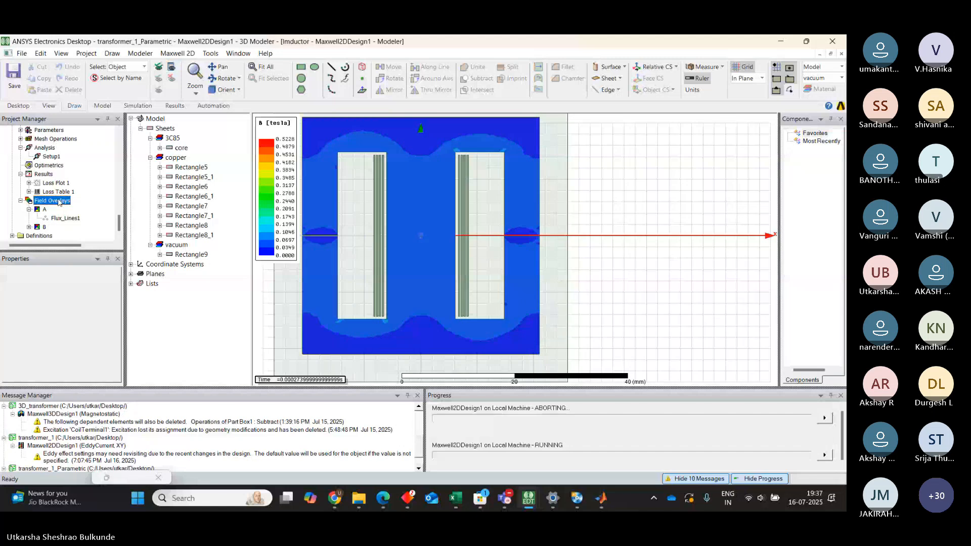
right_click(60, 201)
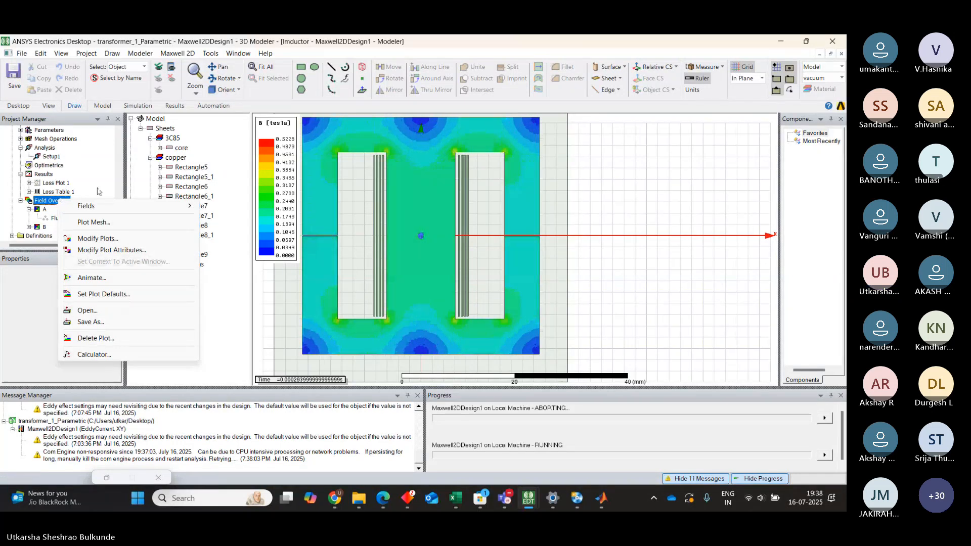
left_click(89, 176)
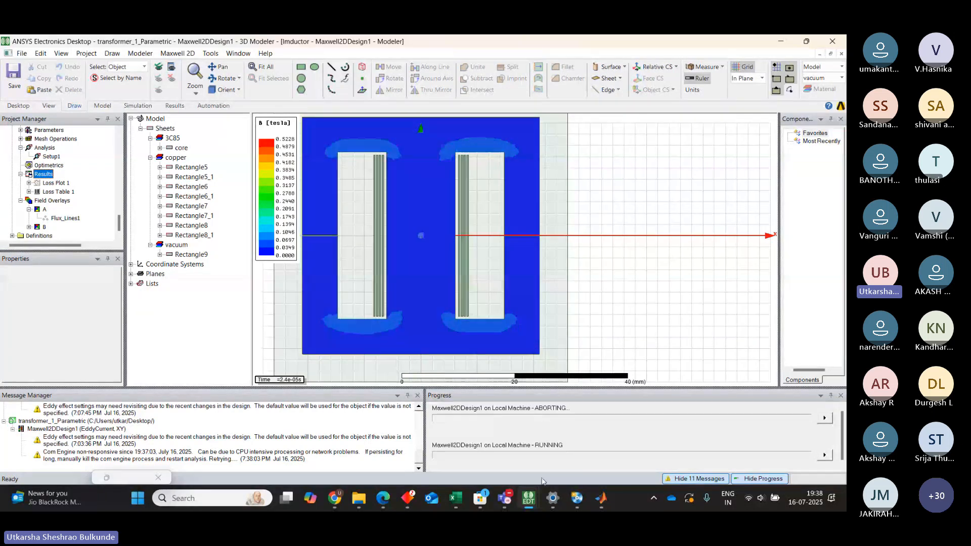
- Abort the second Maxwell2DDesign1 analysis still running on the local machine
left_click(511, 465)
right_click(510, 464)
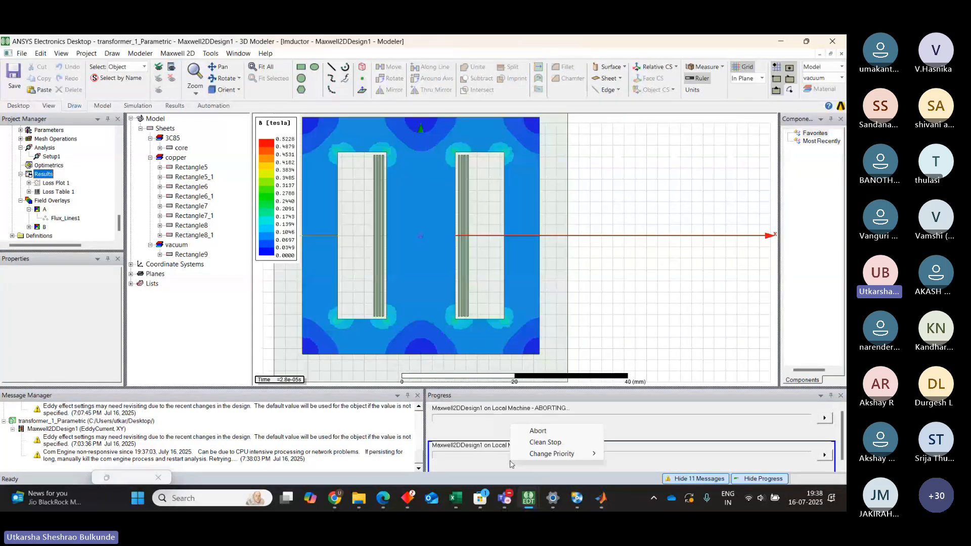
left_click(536, 432)
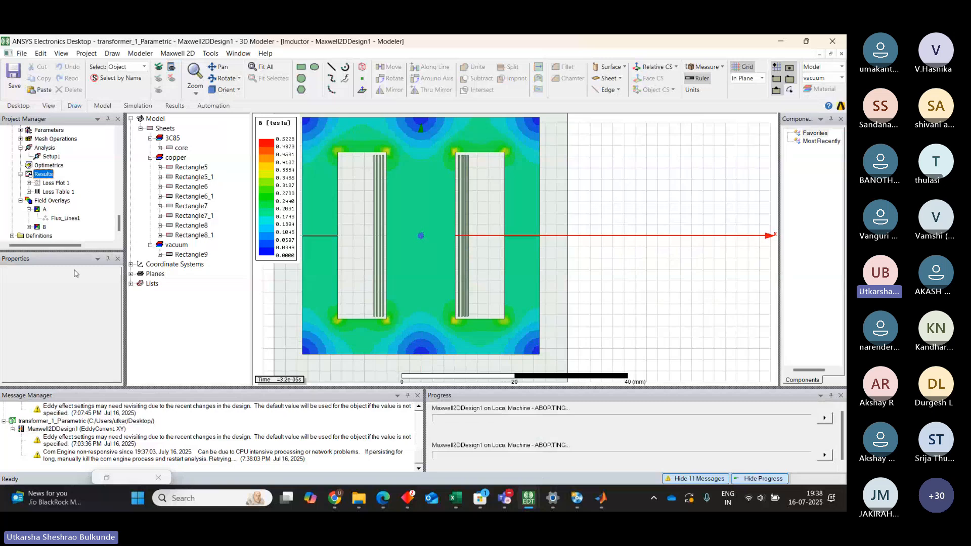
- Open the Fields Calculator for the transformer_1_Parametric design and add the OhmicLoss quantity to the stack
right_click(57, 202)
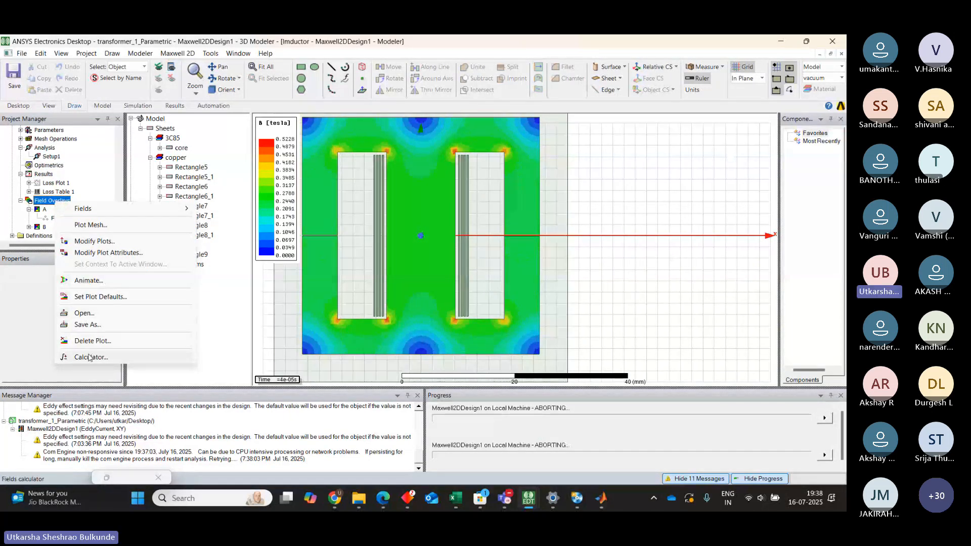
left_click(90, 357)
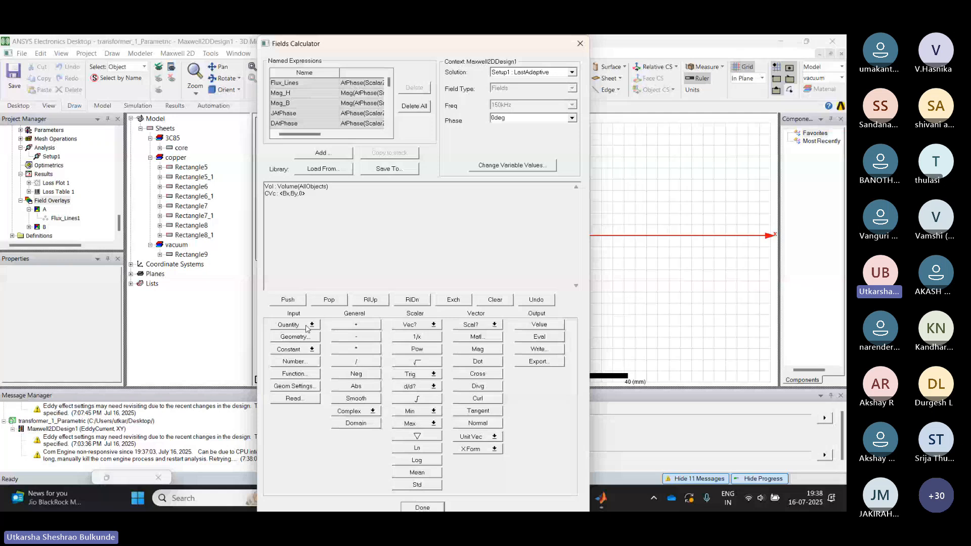
left_click(306, 327)
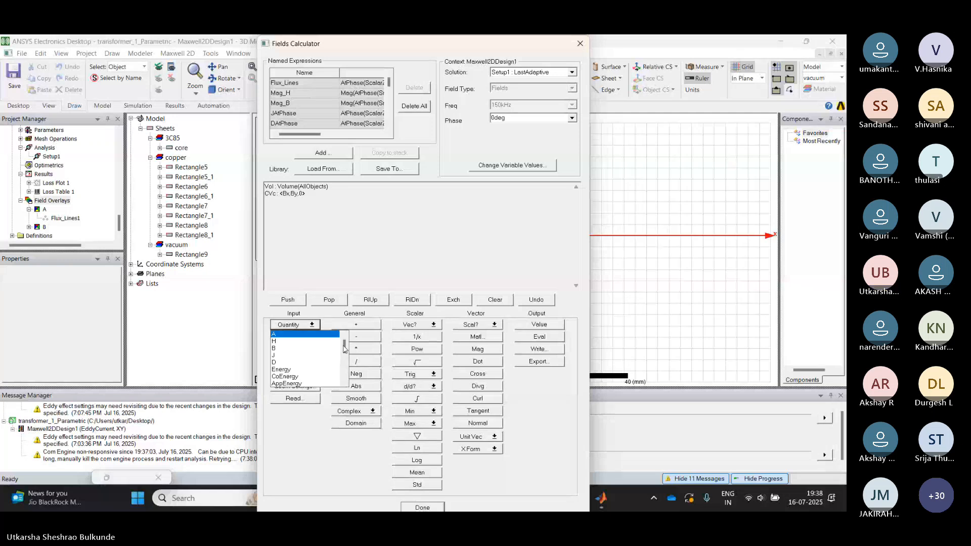
left_click_drag(345, 348, 345, 355)
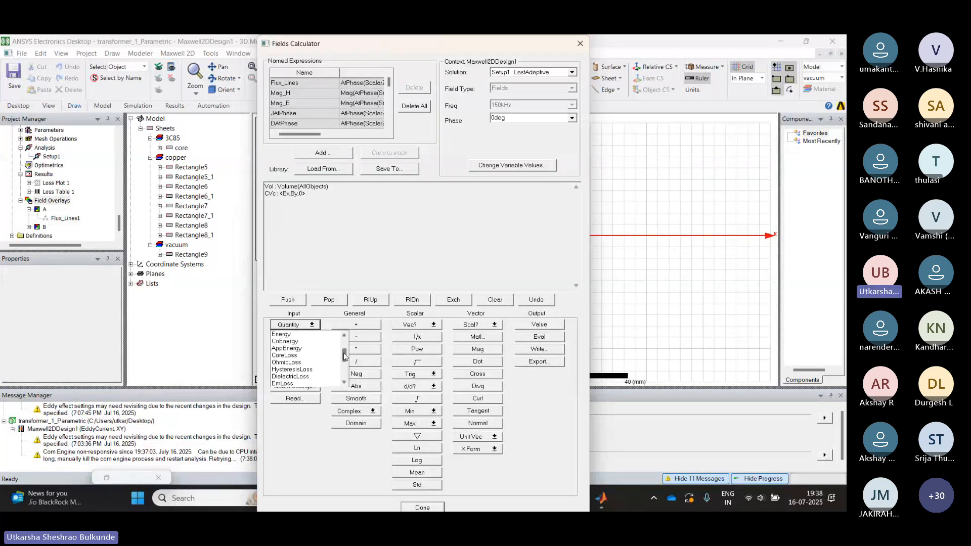
left_click(301, 363)
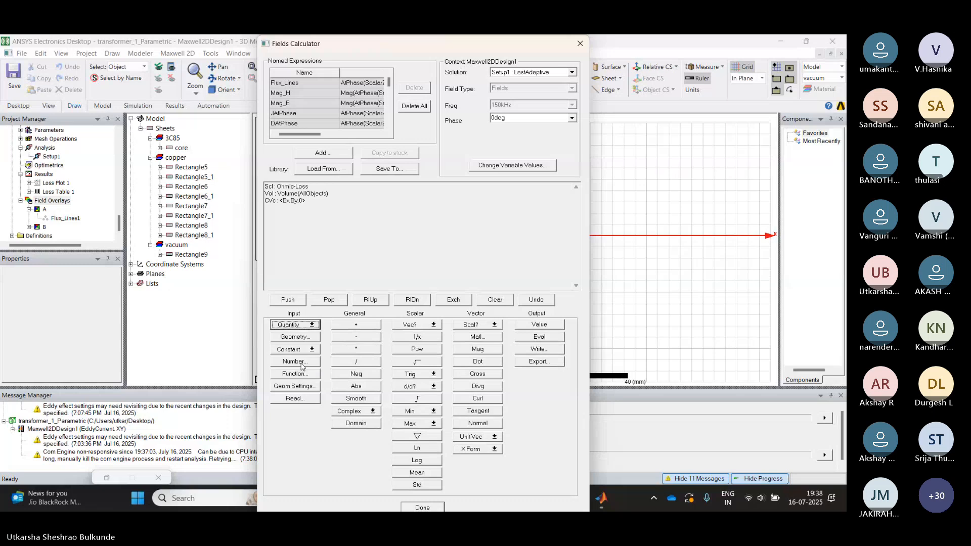
- Integrate the ohmic loss over the Primary_1 volume, try to evaluate it, and close the Fields Calculator
left_click(296, 337)
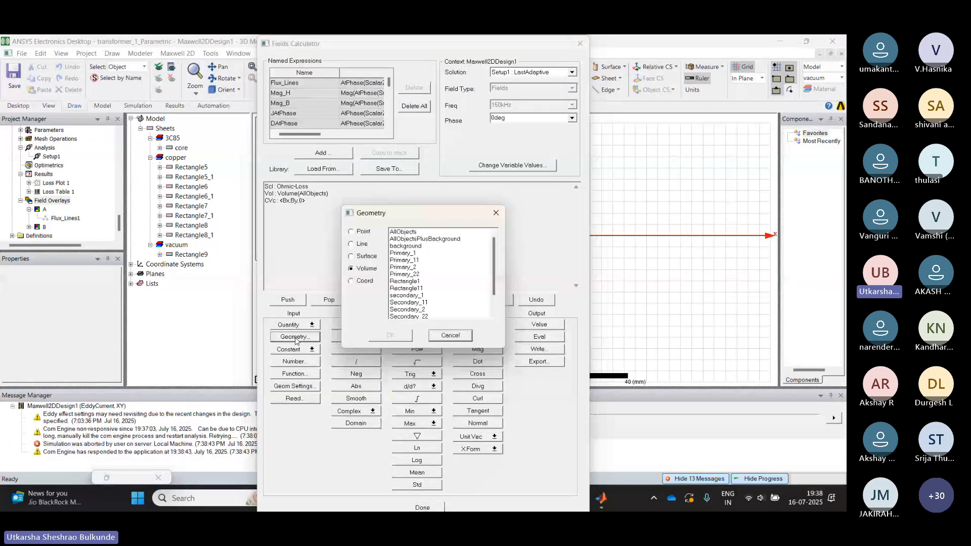
left_click(407, 253)
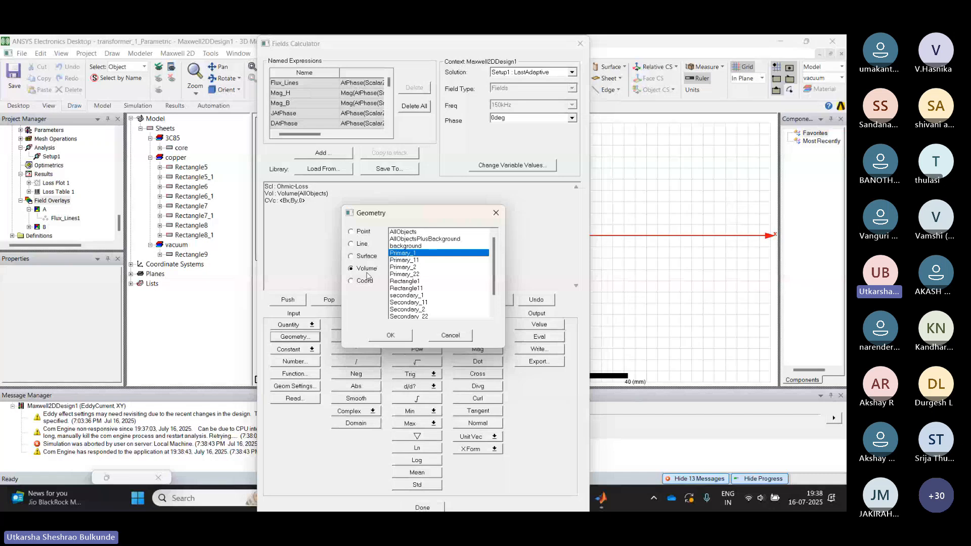
left_click(390, 336)
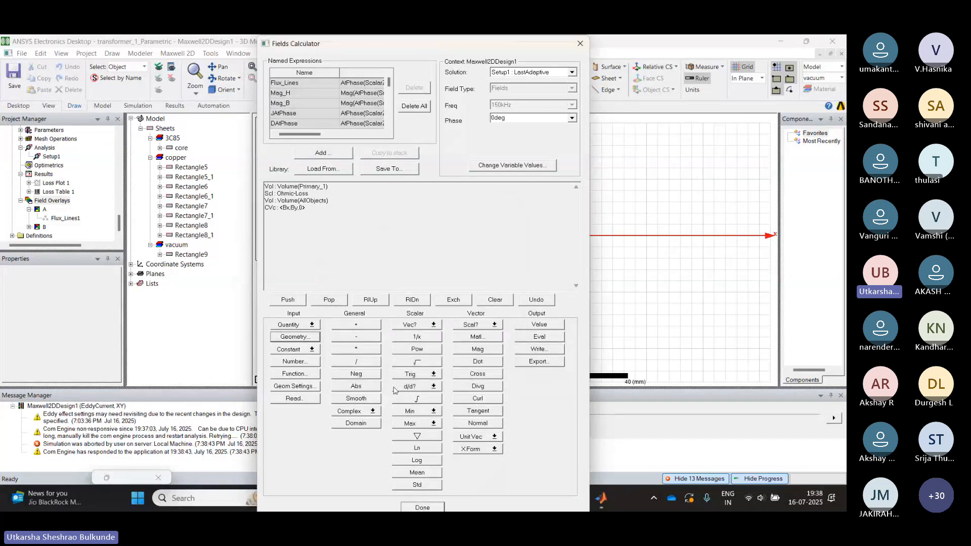
left_click(423, 400)
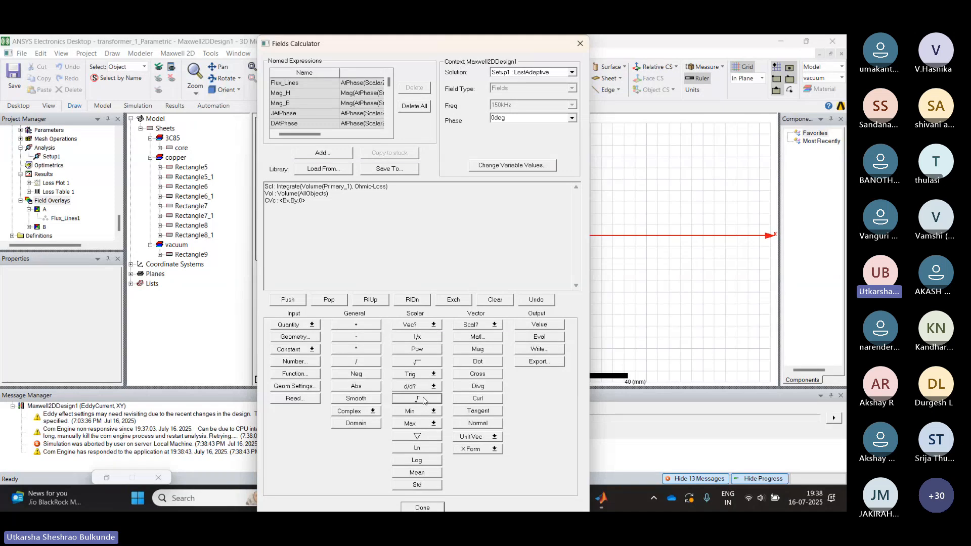
left_click(540, 337)
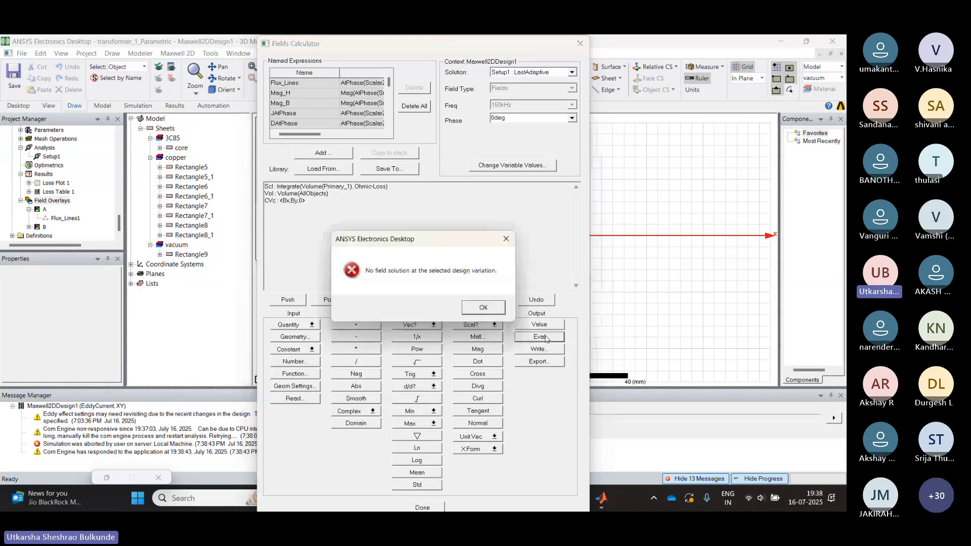
left_click(483, 308)
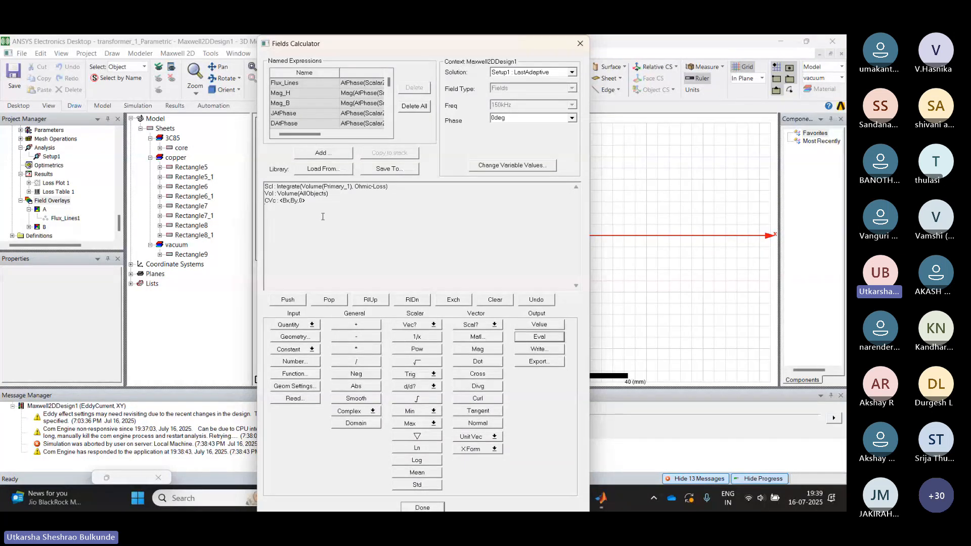
left_click(580, 43)
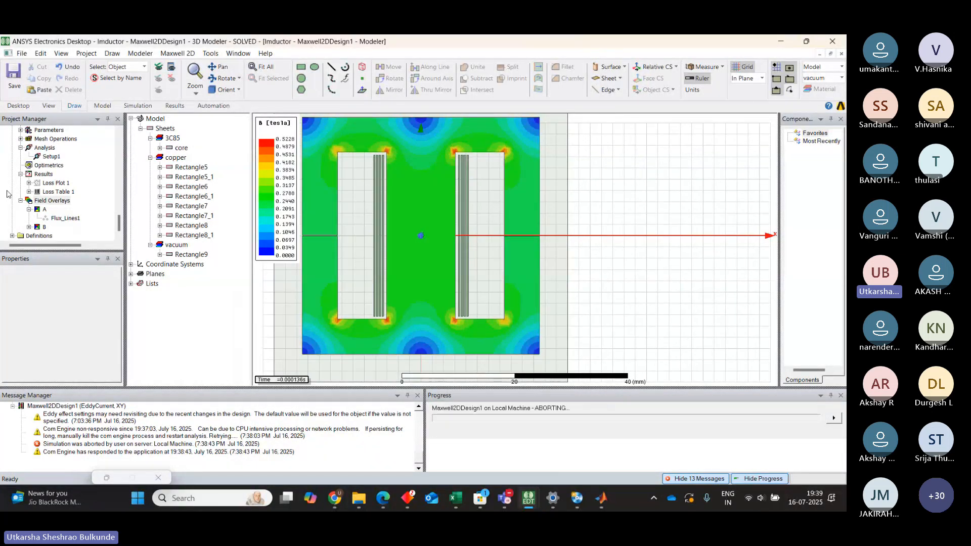
- Check the transformer_1_Parametric design's solution data for matrix, loss, winding and profile results, and close the solutions window
left_click(44, 174)
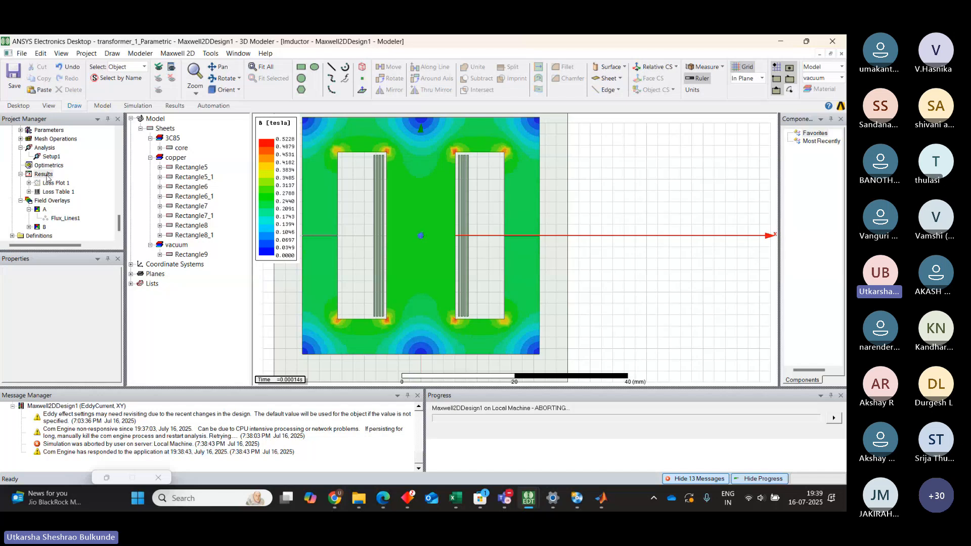
right_click(44, 174)
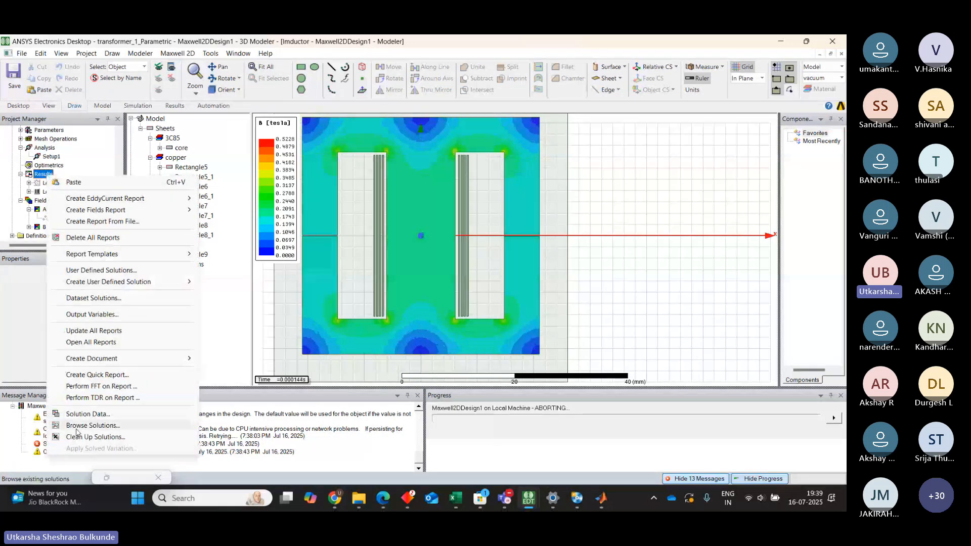
left_click(78, 416)
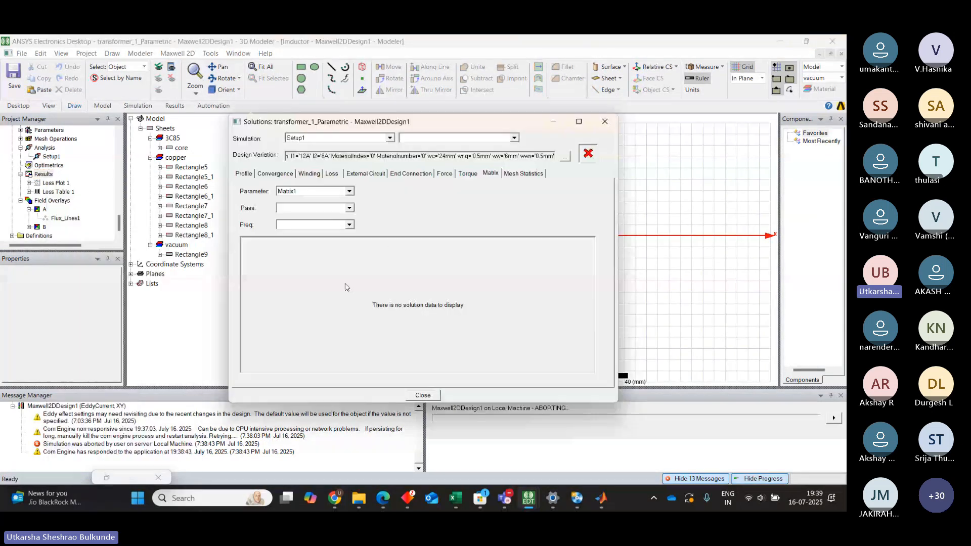
left_click(332, 174)
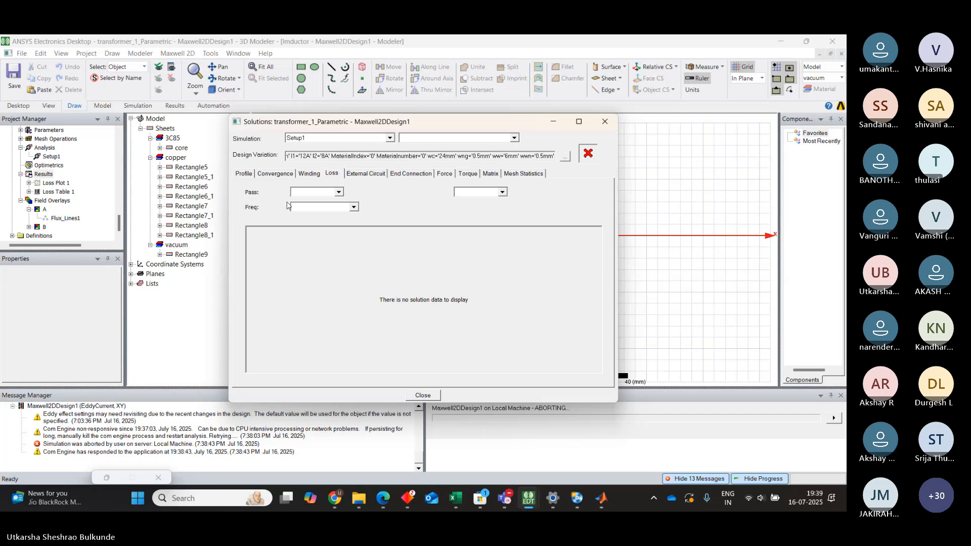
left_click(307, 176)
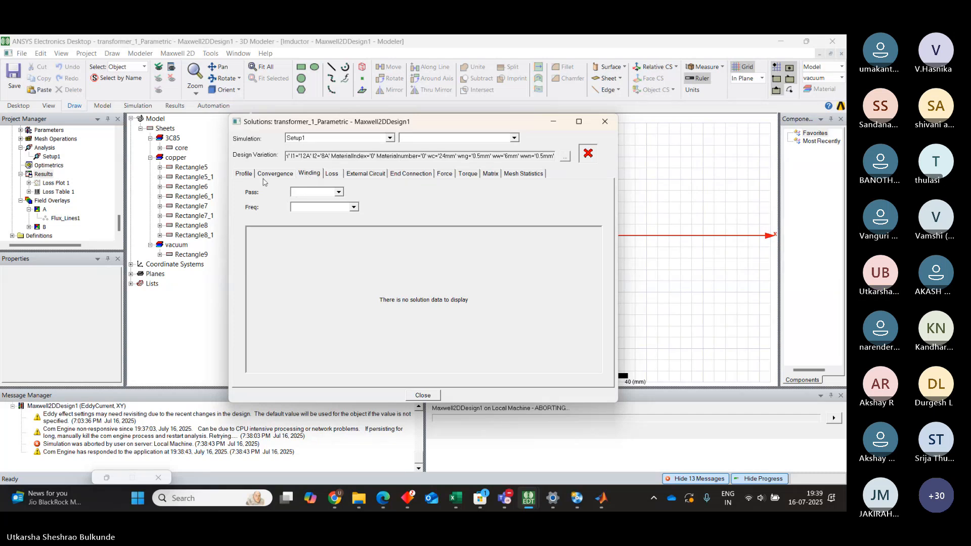
left_click(245, 175)
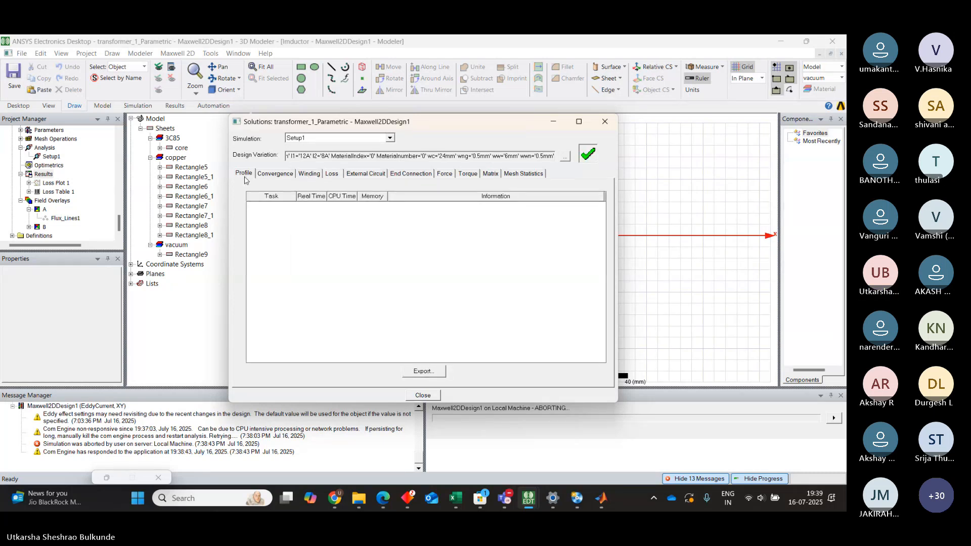
left_click(307, 177)
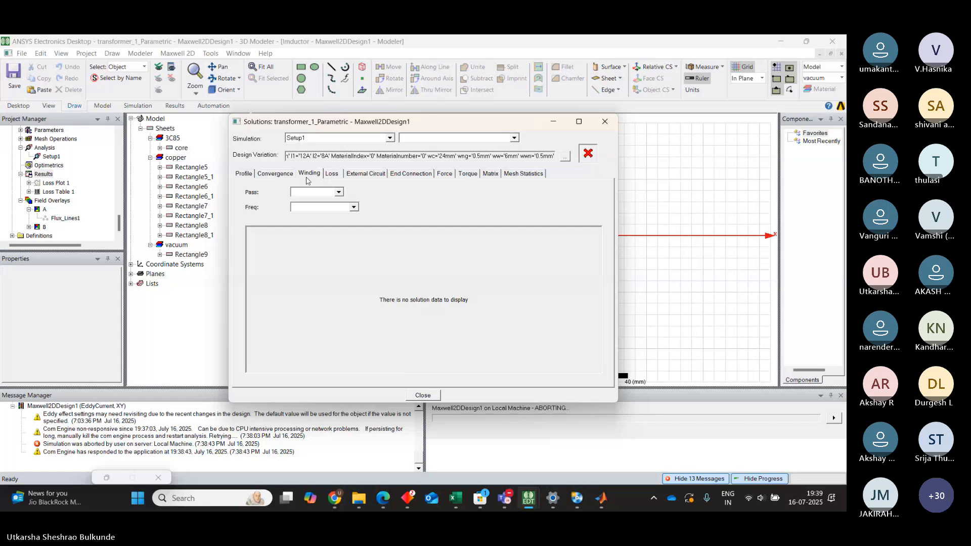
left_click(488, 174)
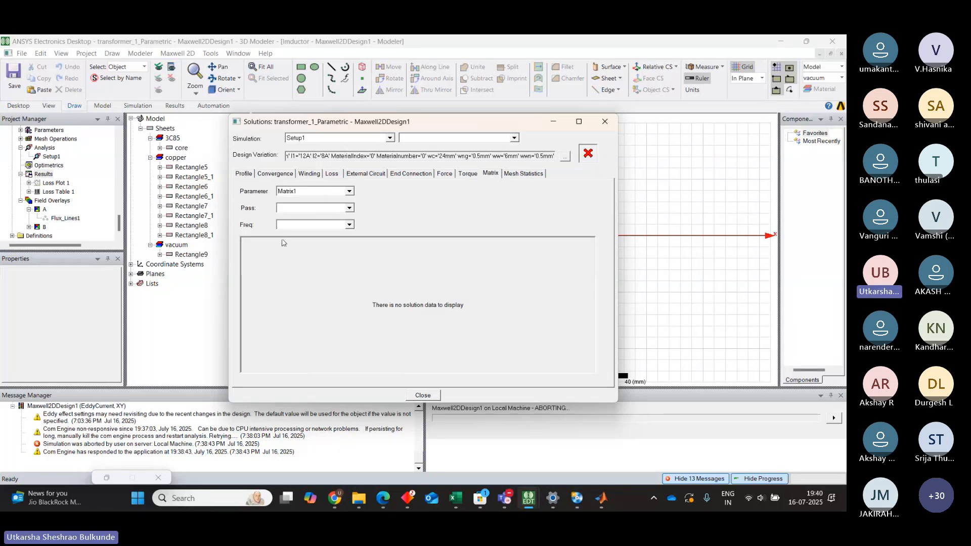
left_click(604, 122)
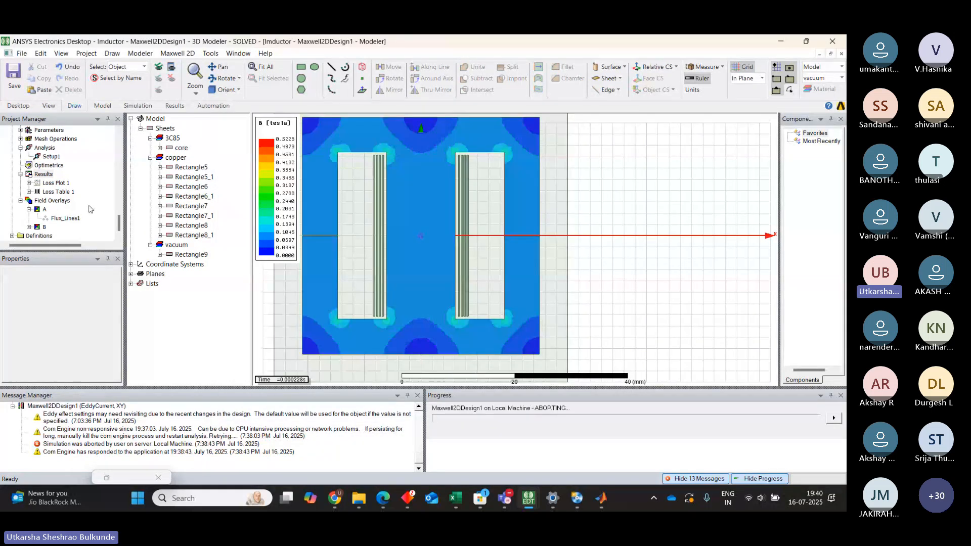
- Collapse the Field Overlays, Results and Excitations branches of transformer_1_Parametric and its Maxwell2DDesign1 node in the project tree
left_click_drag(119, 218, 118, 195)
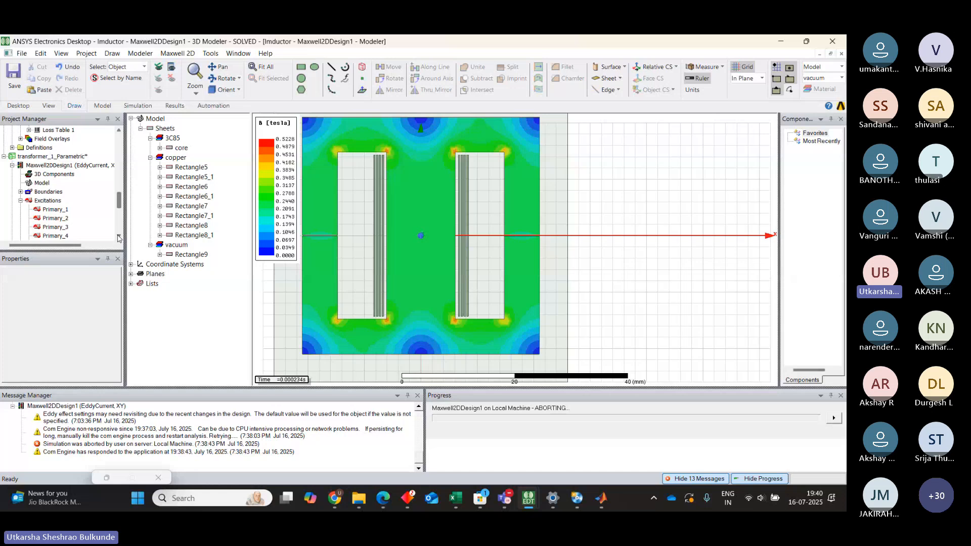
scroll(118, 238, "down", 5)
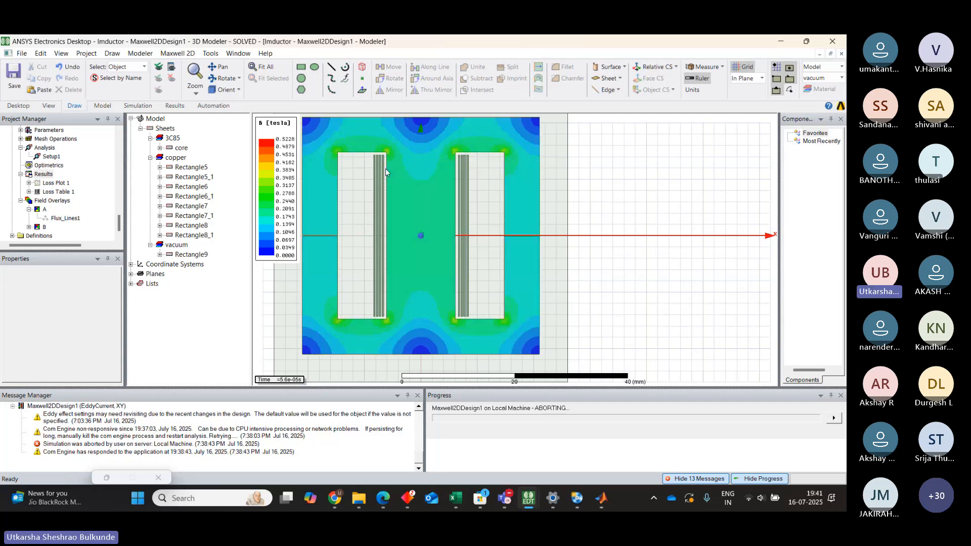
left_click(28, 211)
left_click(21, 211)
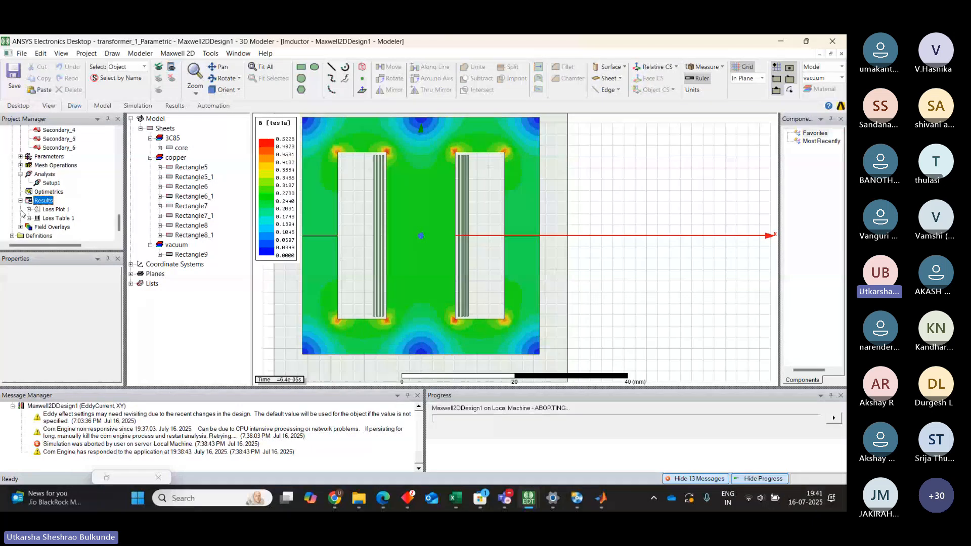
left_click(20, 200)
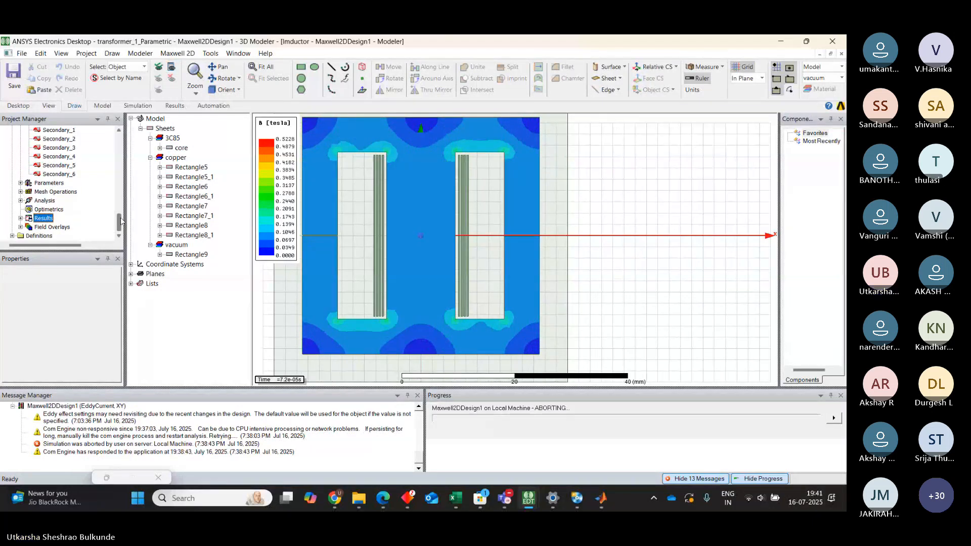
left_click_drag(120, 222, 120, 210)
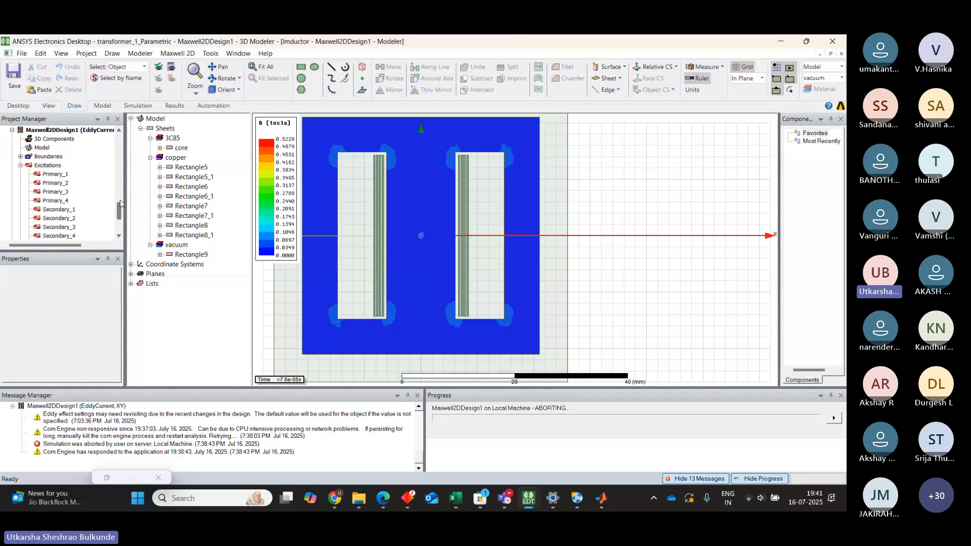
left_click(21, 165)
left_click(13, 139)
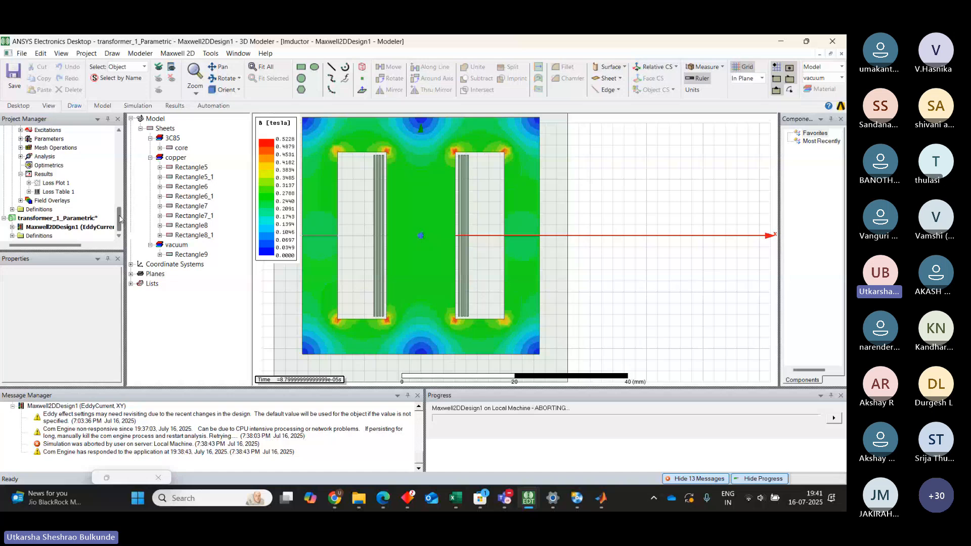
- Collapse the Results branch and the Maxwell2DDesign1 node of the transformer_1 project
left_click(21, 174)
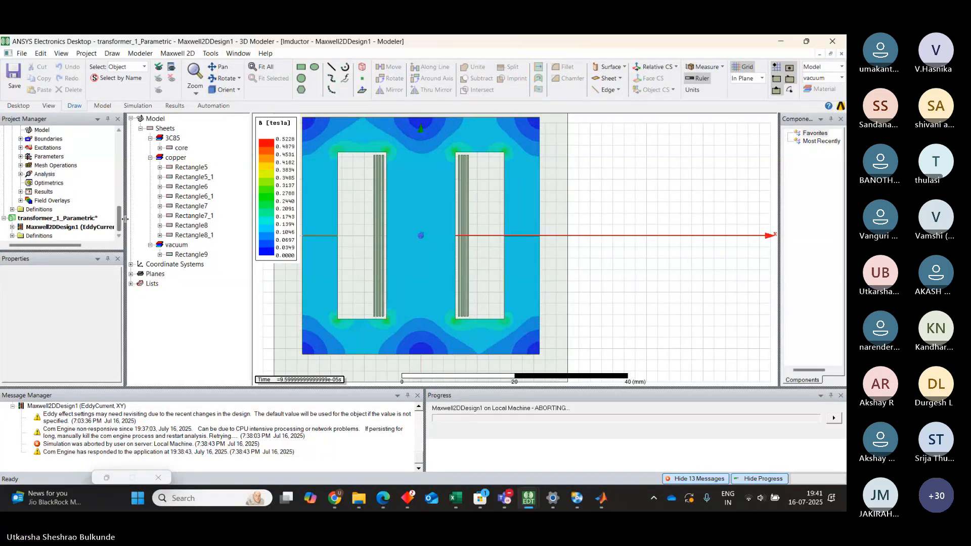
left_click_drag(118, 212, 119, 190)
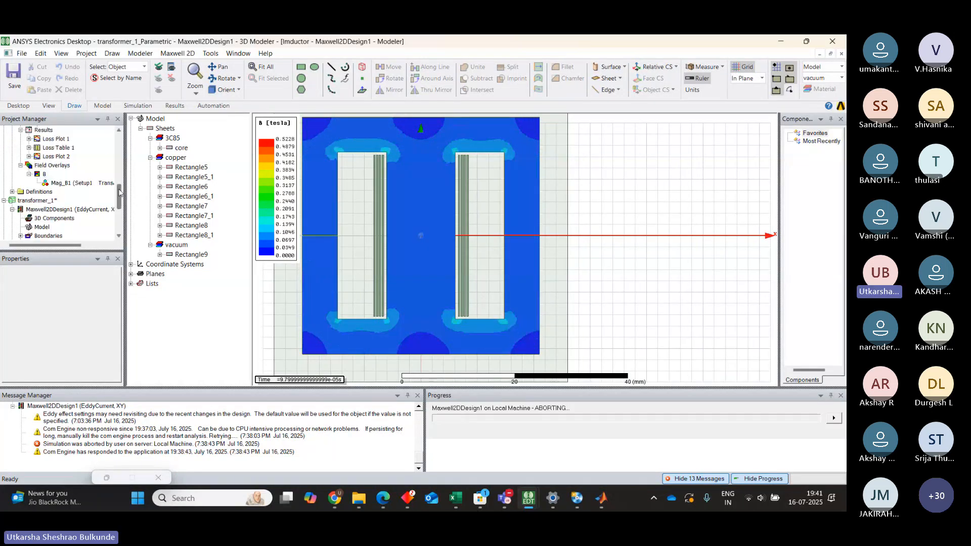
left_click(12, 209)
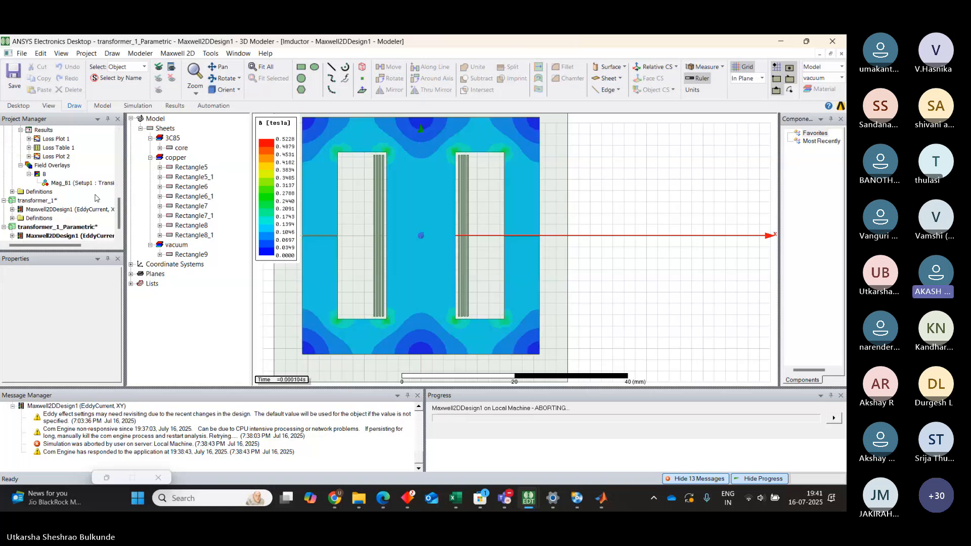
- Collapse the Winding_N group and the whole Excitations branch of the inductor design
left_click_drag(120, 209, 121, 151)
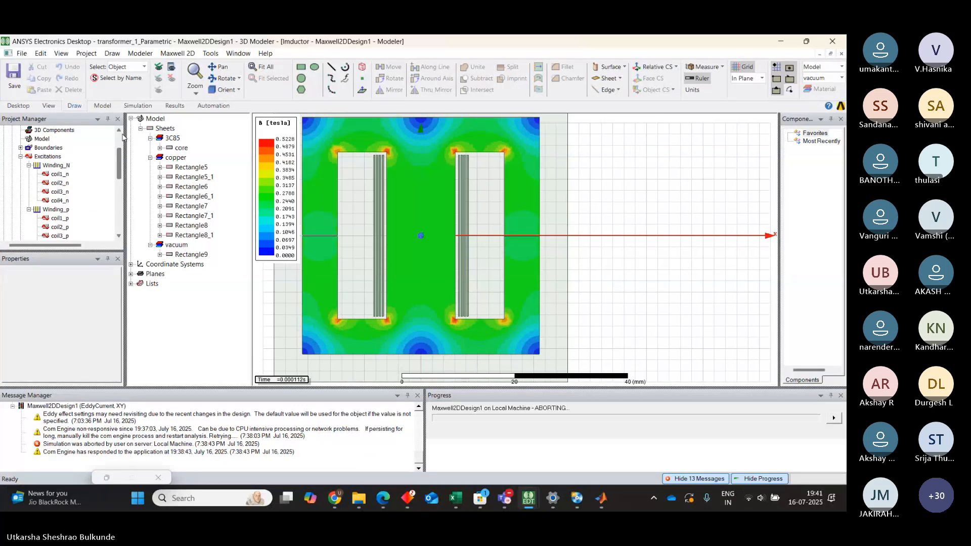
left_click(28, 165)
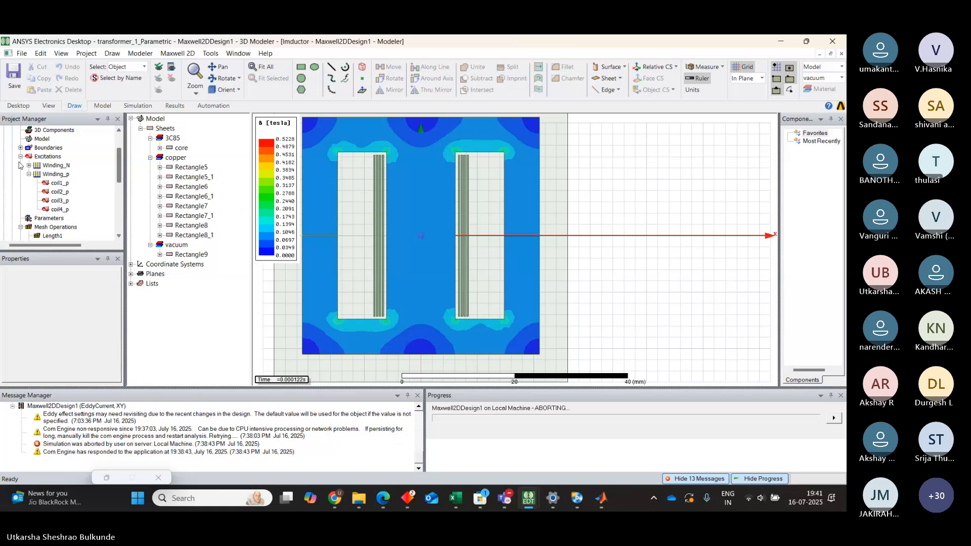
left_click(20, 156)
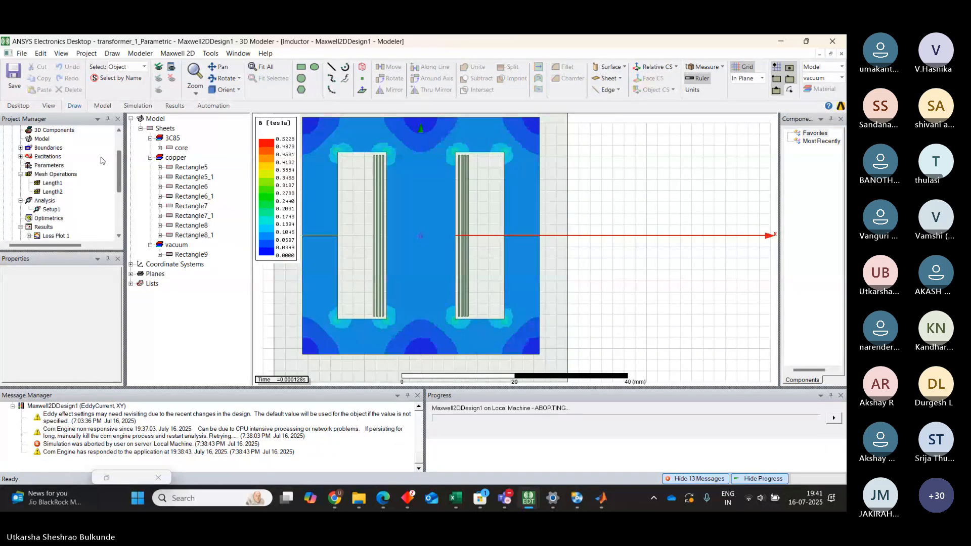
- Collapse the Mesh Operations, Analysis and Results branches and the Maxwell2DDesign1 node of the inductor project
left_click(20, 174)
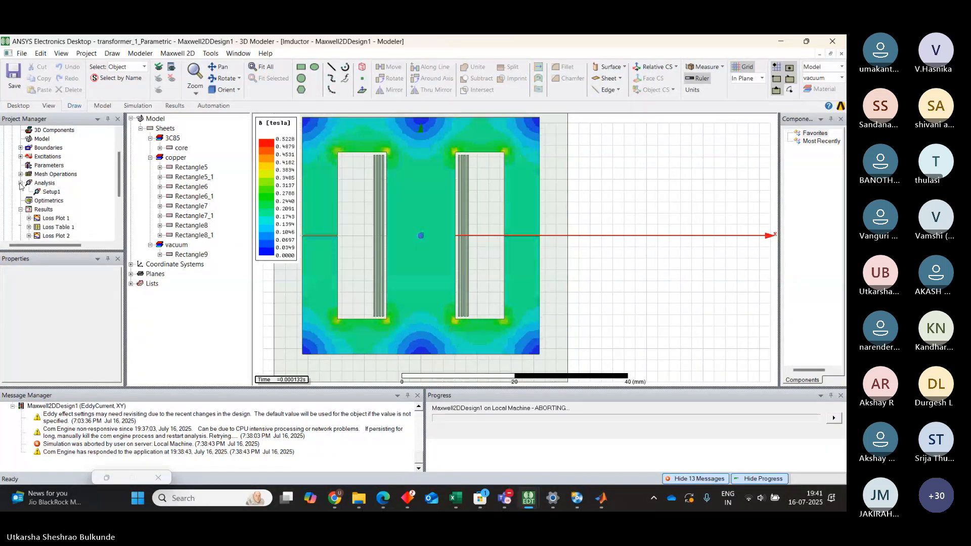
left_click(21, 184)
left_click(20, 201)
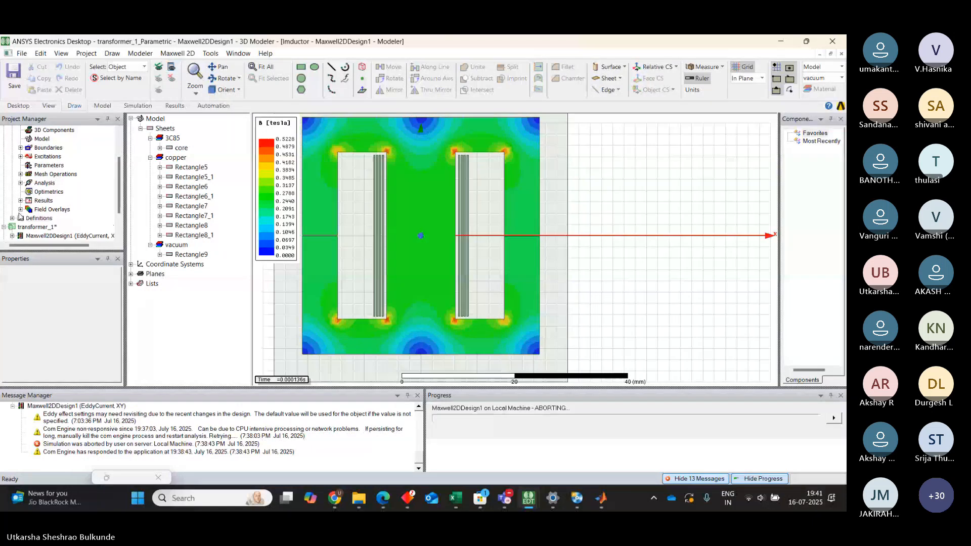
left_click_drag(119, 167, 120, 147)
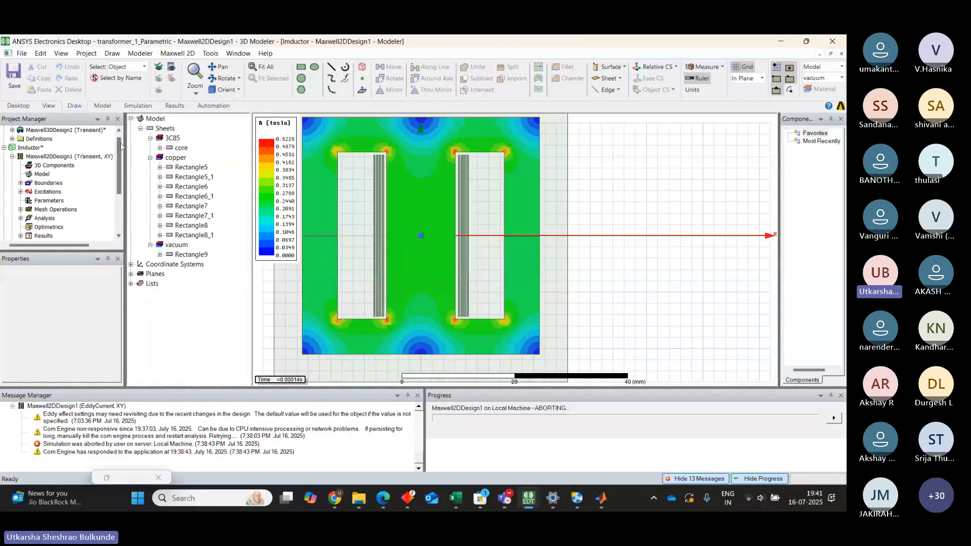
left_click(12, 157)
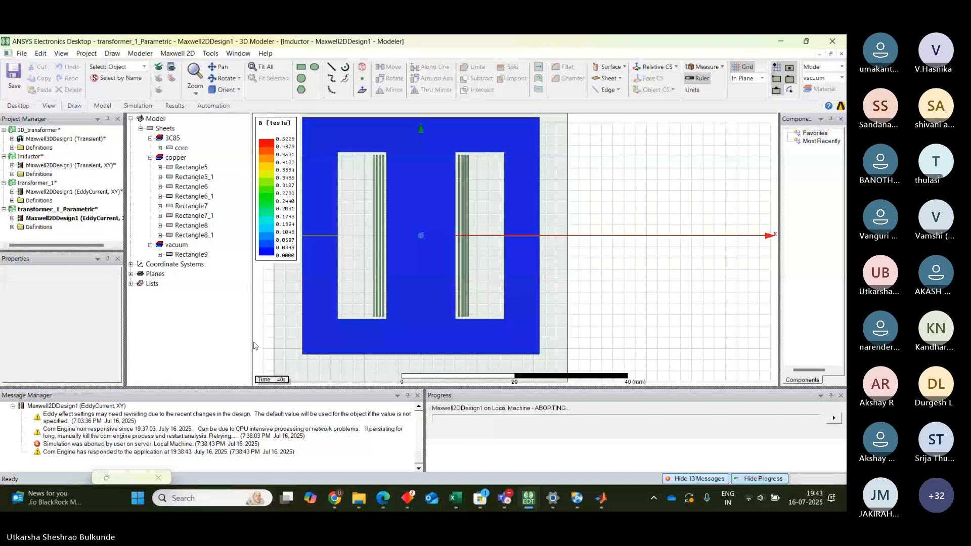
- Switch to the Ansys Manual PDF in Edge and review Experiment 1 on 2D transformer geometry creation from the first page to its conclusion
mouse_move(509, 500)
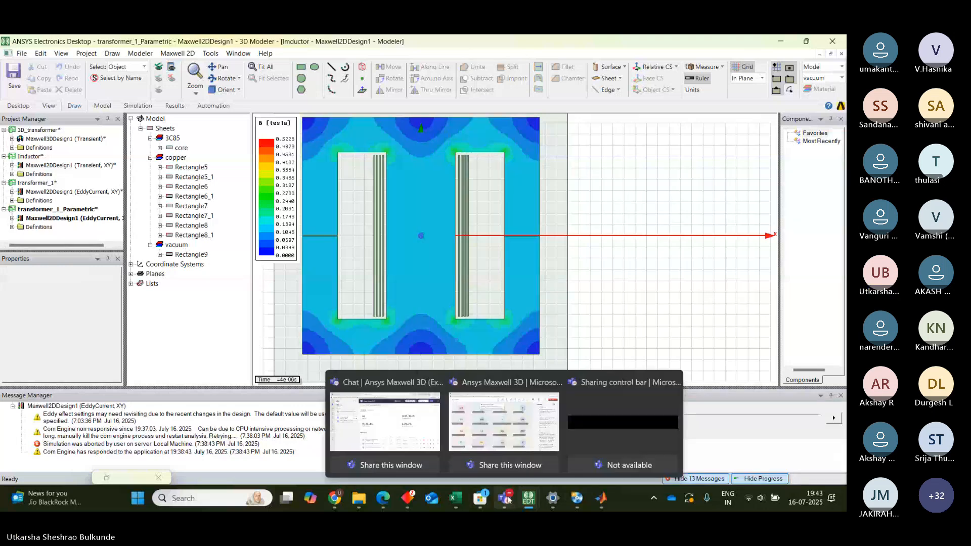
mouse_move(524, 429)
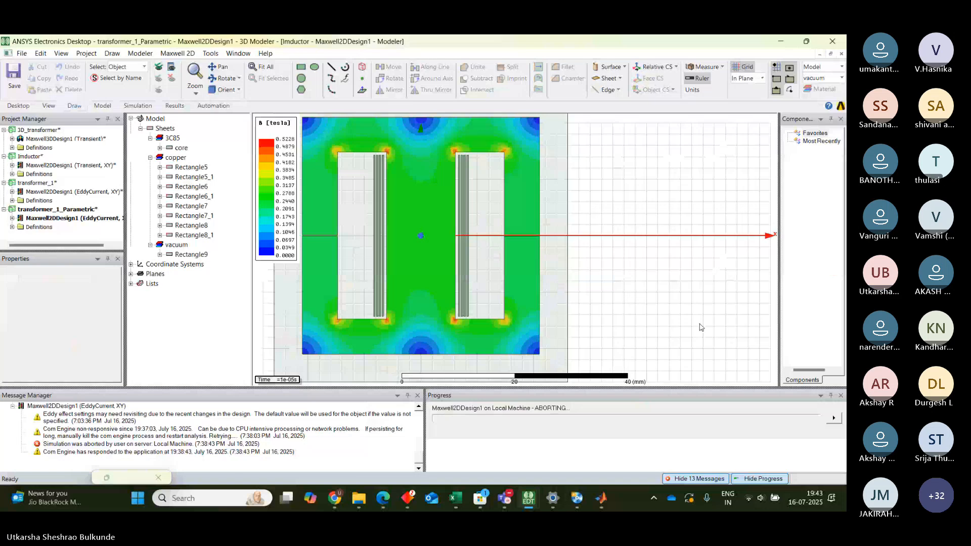
left_click(384, 498)
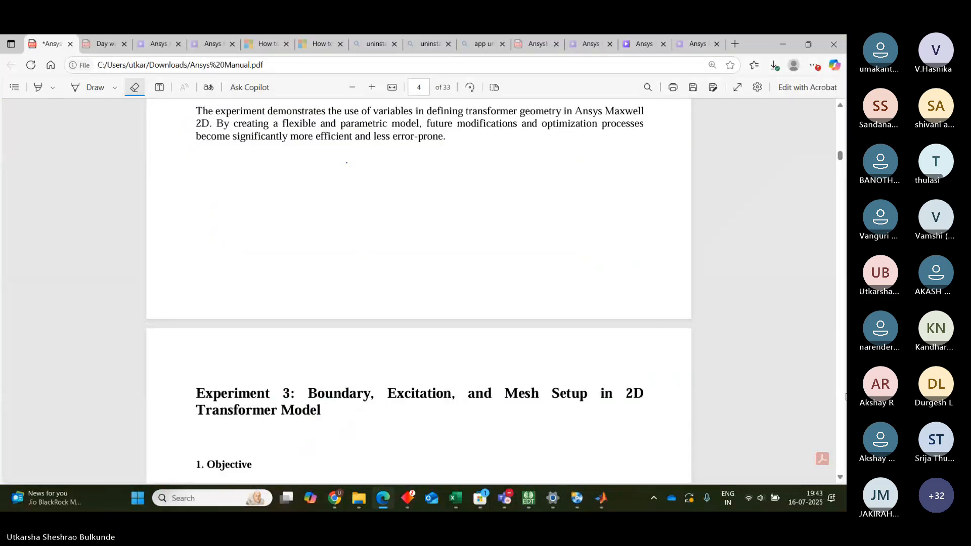
left_click_drag(840, 156, 841, 117)
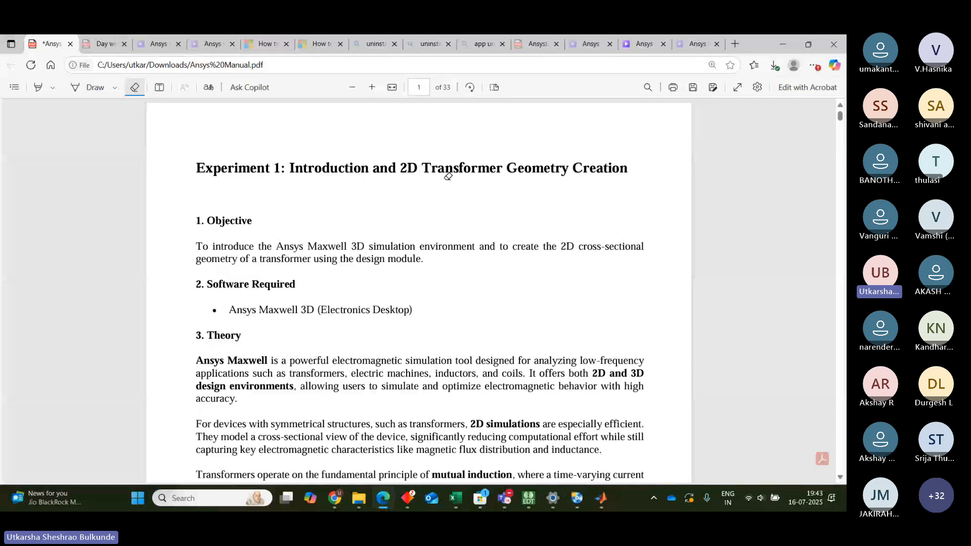
left_click(839, 479)
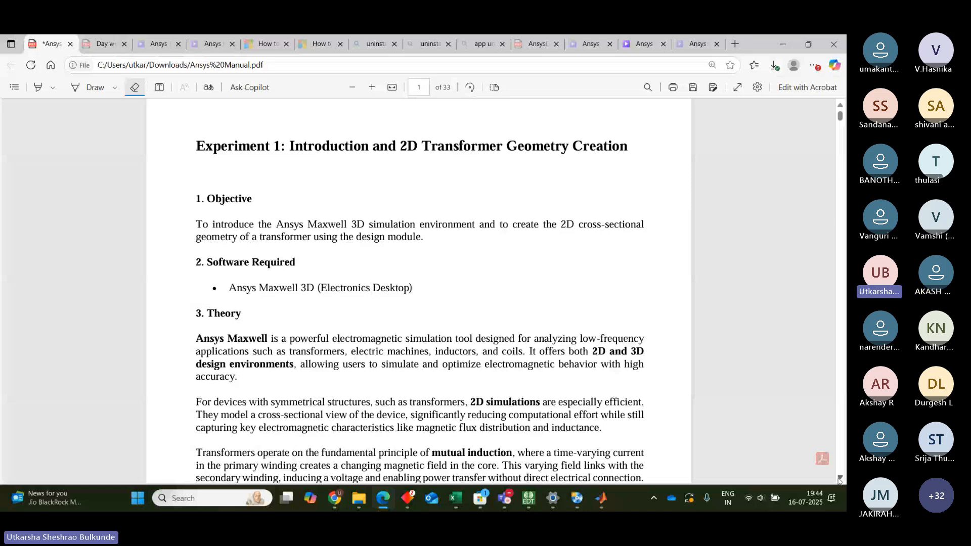
scroll(839, 478, "down", 10)
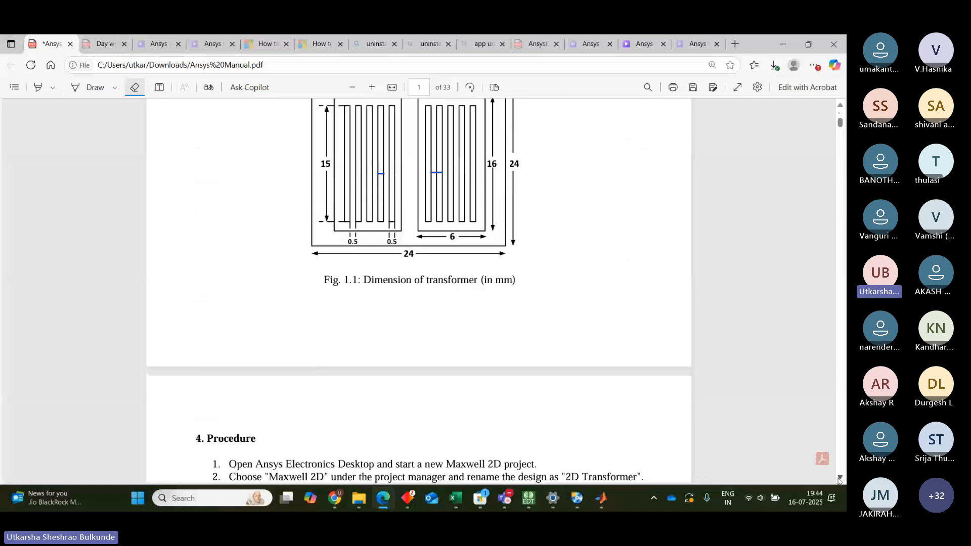
scroll(839, 478, "down", 10)
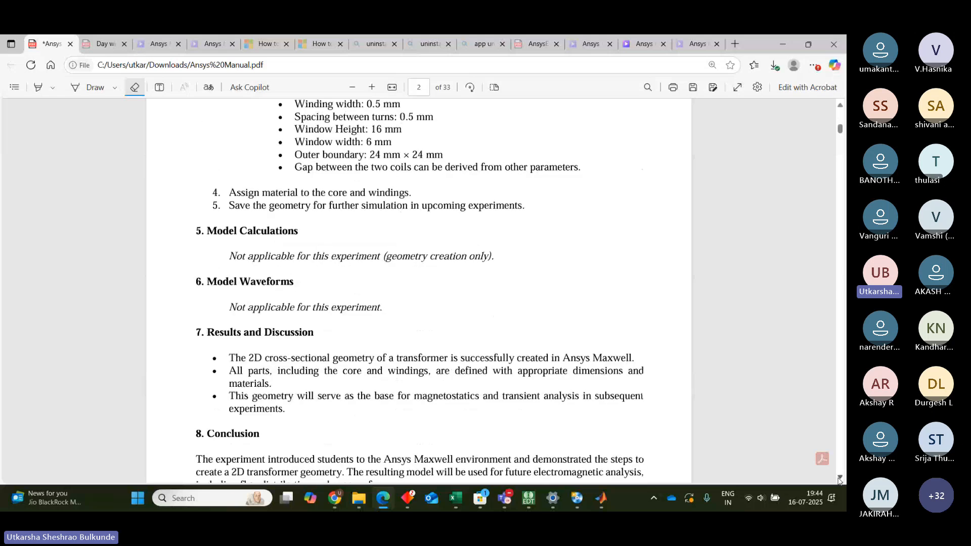
scroll(839, 479, "down", 5)
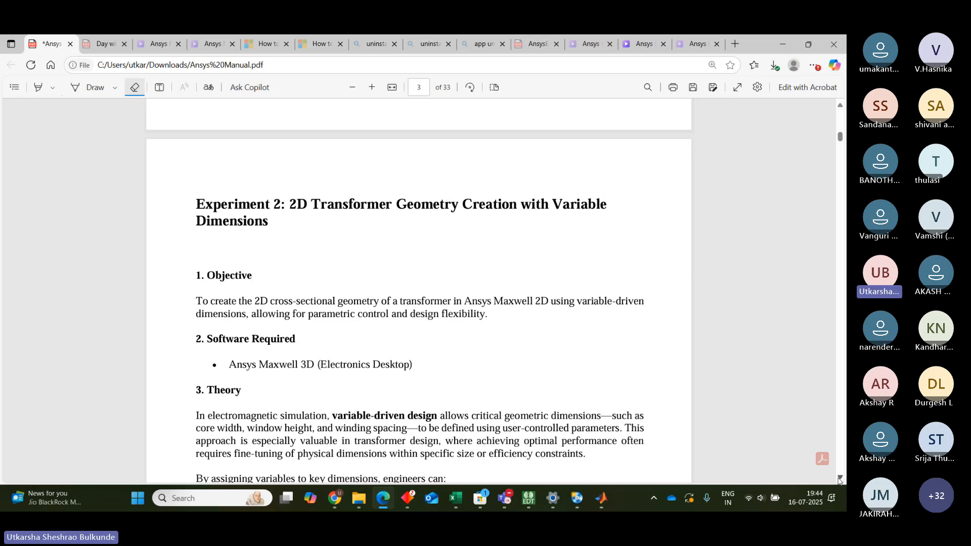
- Read through Experiment 2 on 2D transformer geometry with variable dimensions, covering its theory, dimension figure and procedure
left_click(840, 478)
left_click(839, 477)
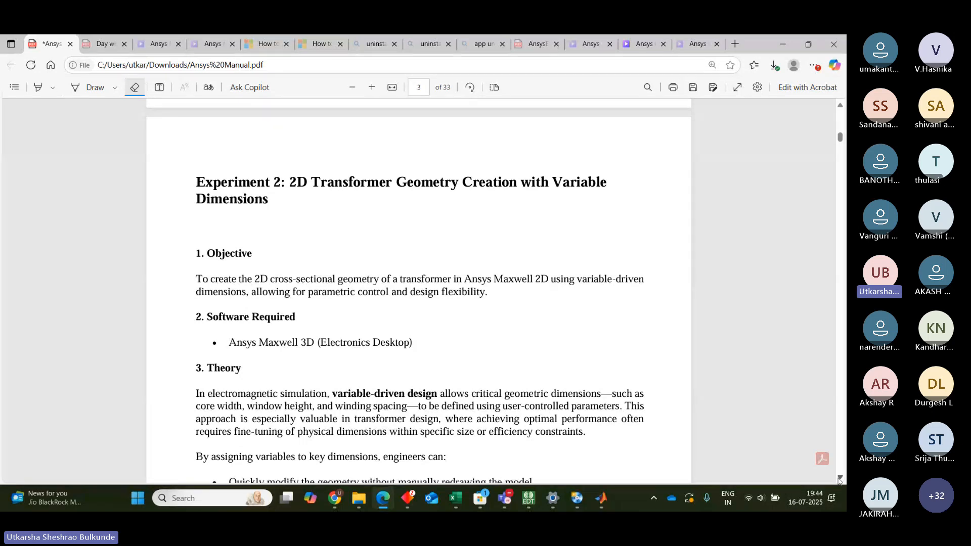
left_click(839, 478)
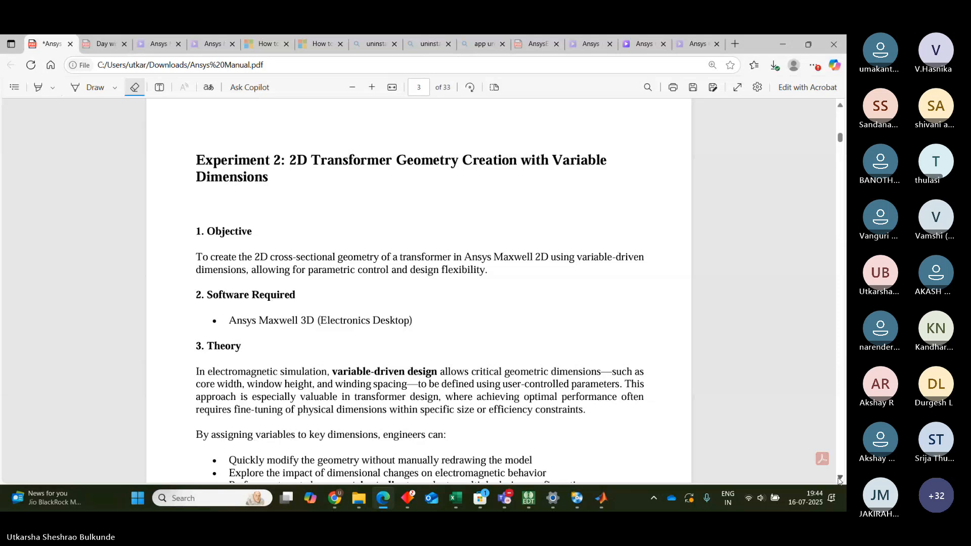
left_click(839, 478)
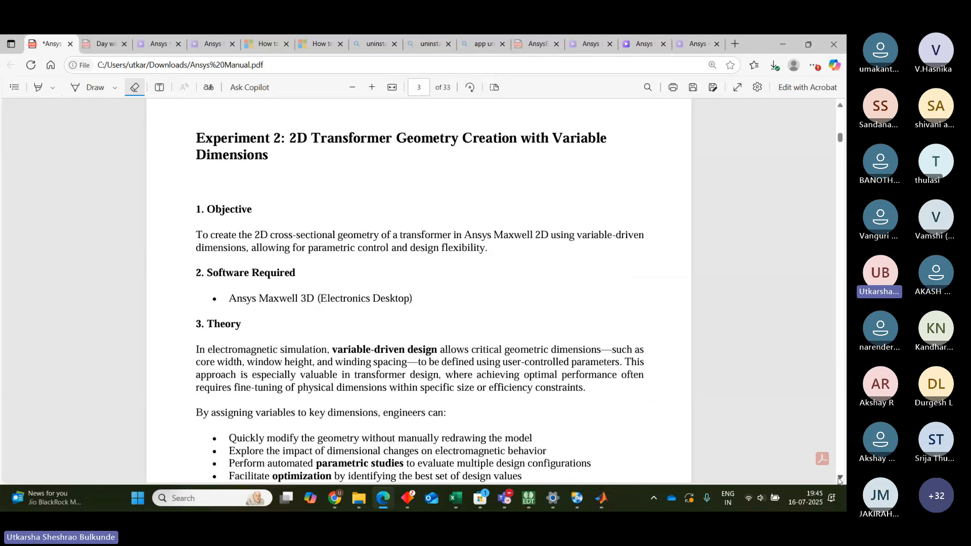
left_click(839, 479)
left_click(839, 478)
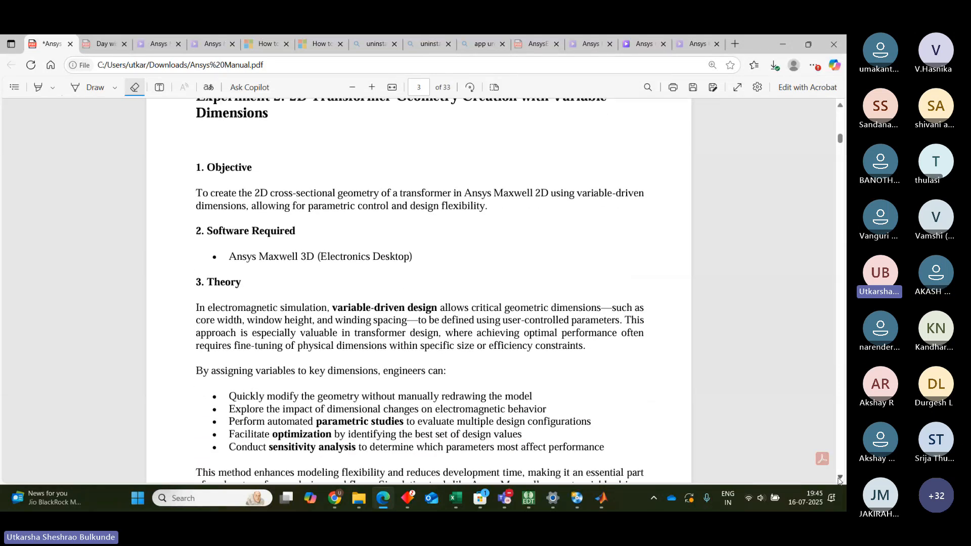
left_click(839, 478)
scroll(839, 478, "down", 20)
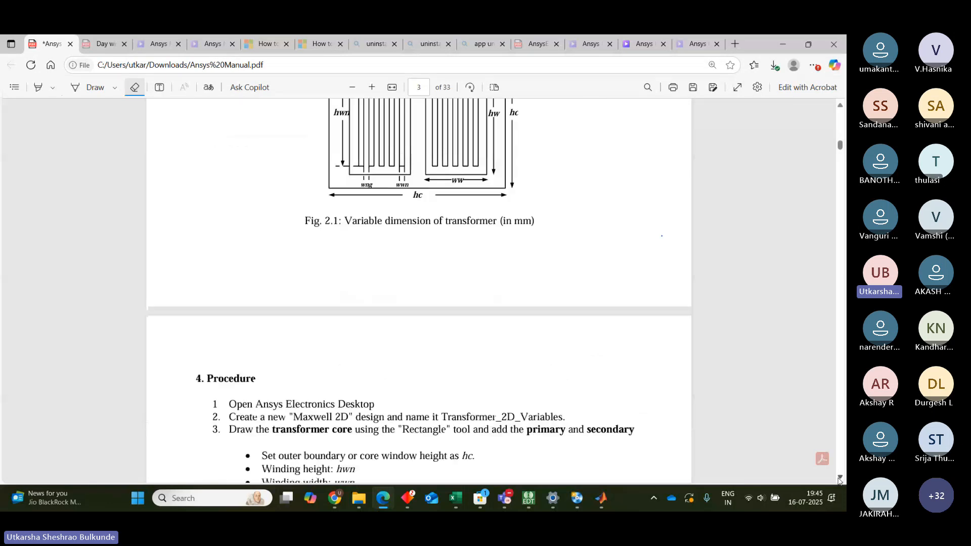
scroll(839, 479, "down", 5)
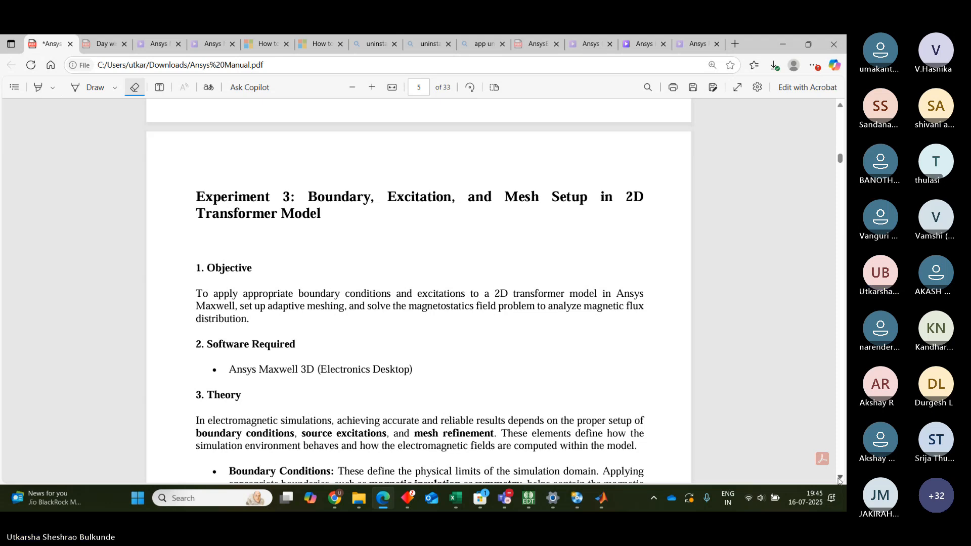
- Review Experiment 3 on boundary, excitation and mesh setup, covering its theory, procedure, model calculations and results
scroll(840, 479, "down", 1)
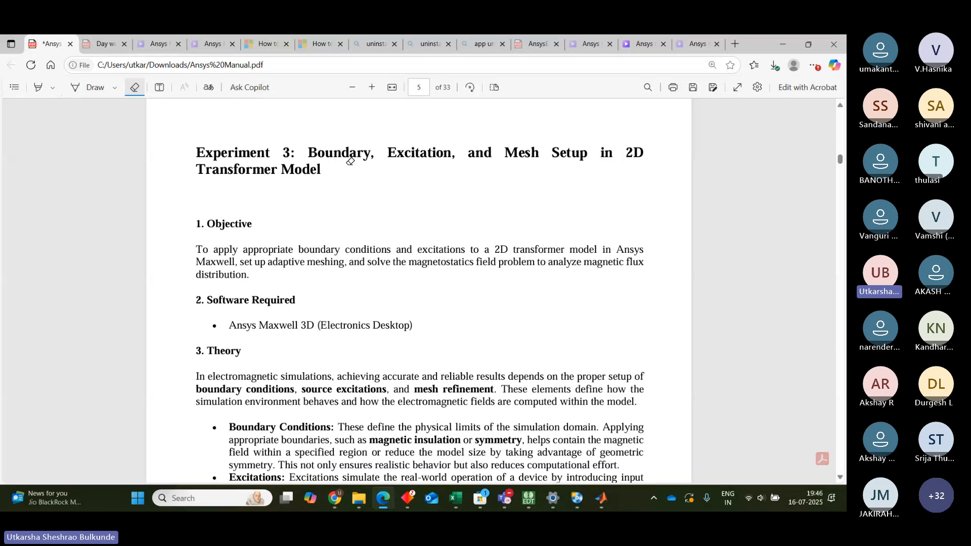
left_click(840, 477)
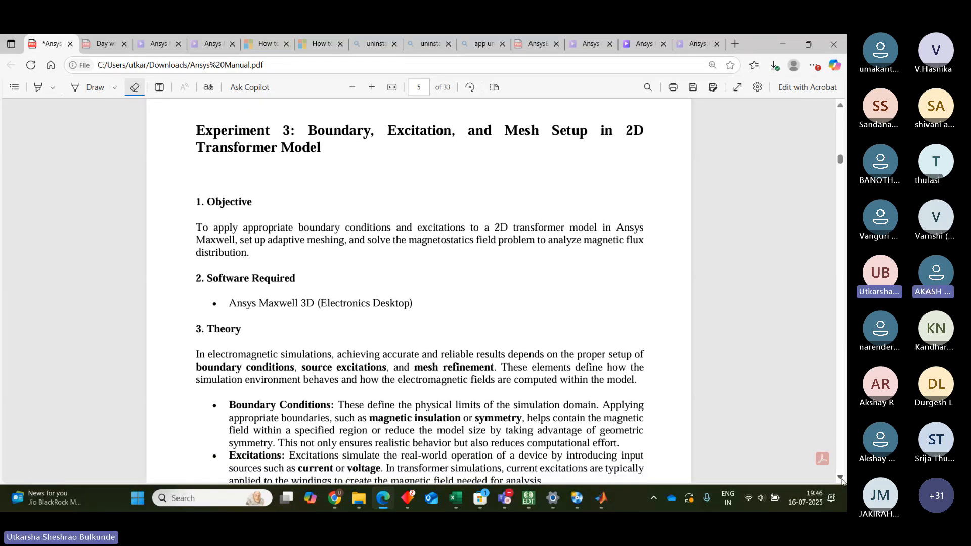
left_click(840, 477)
left_click(840, 477)
scroll(841, 480, "down", 15)
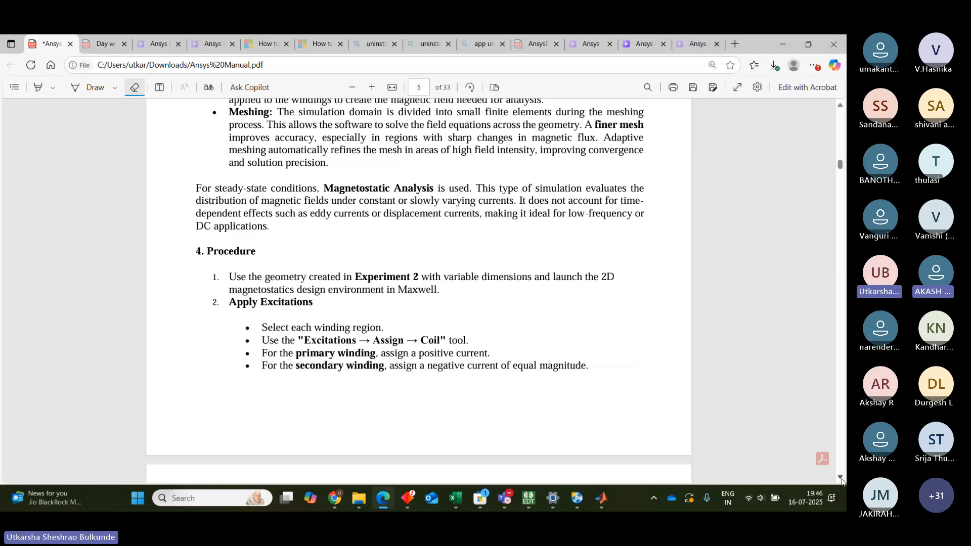
scroll(841, 480, "down", 12)
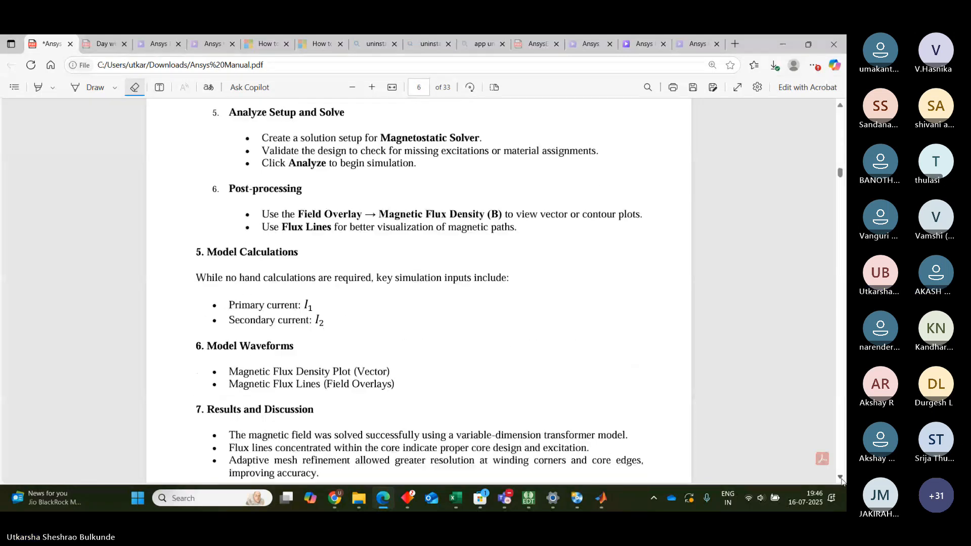
scroll(842, 480, "down", 2)
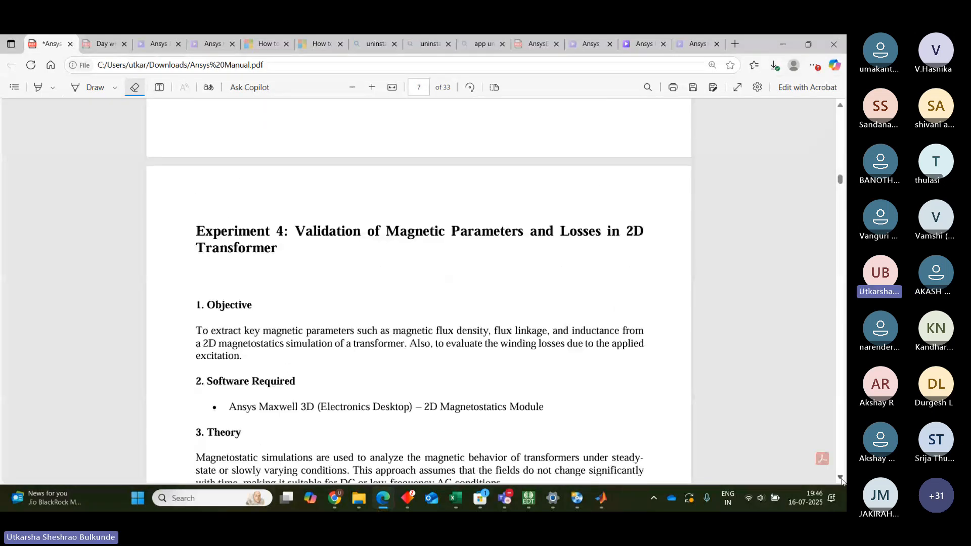
- Review Experiment 4 on validating magnetic parameters and losses, covering its theory, inductance and winding loss formulas and conclusion
scroll(841, 480, "down", 1)
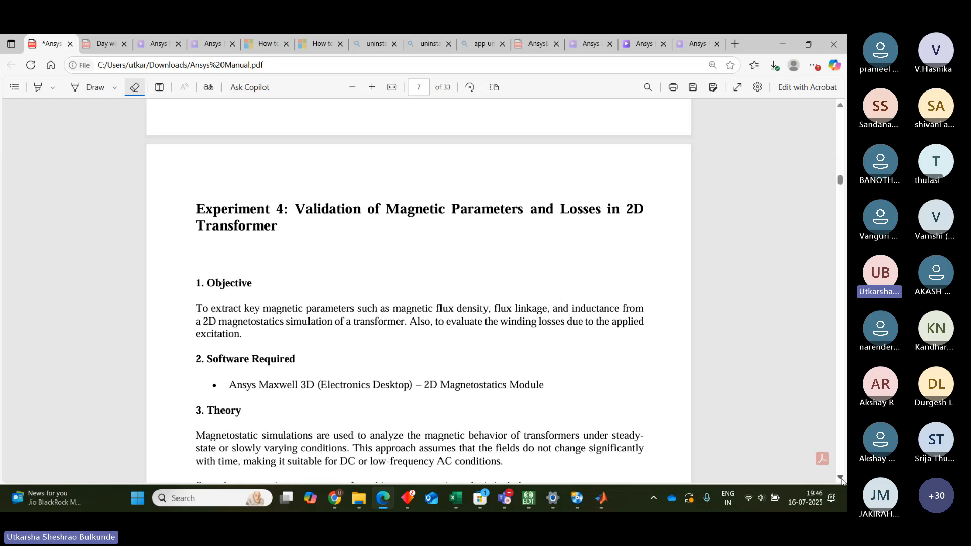
scroll(841, 480, "down", 4)
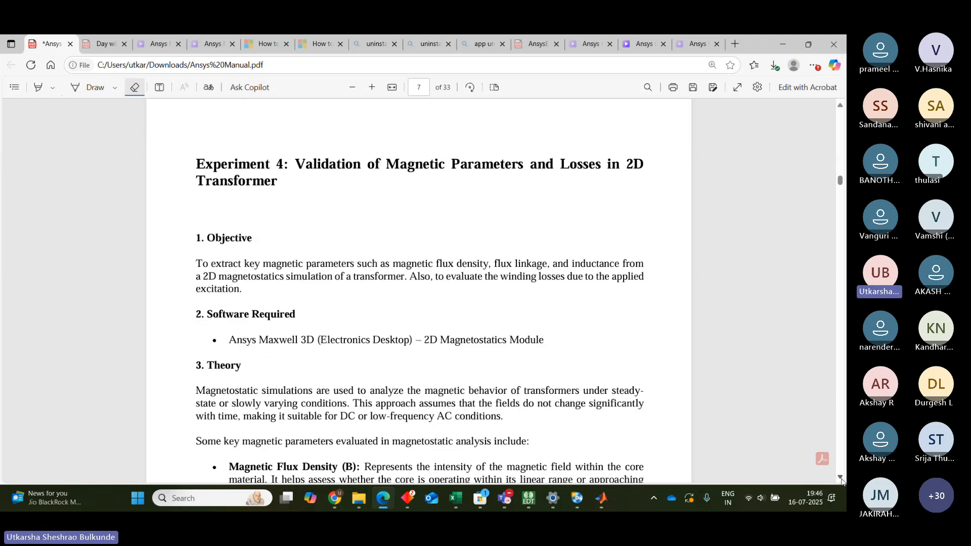
scroll(841, 480, "down", 10)
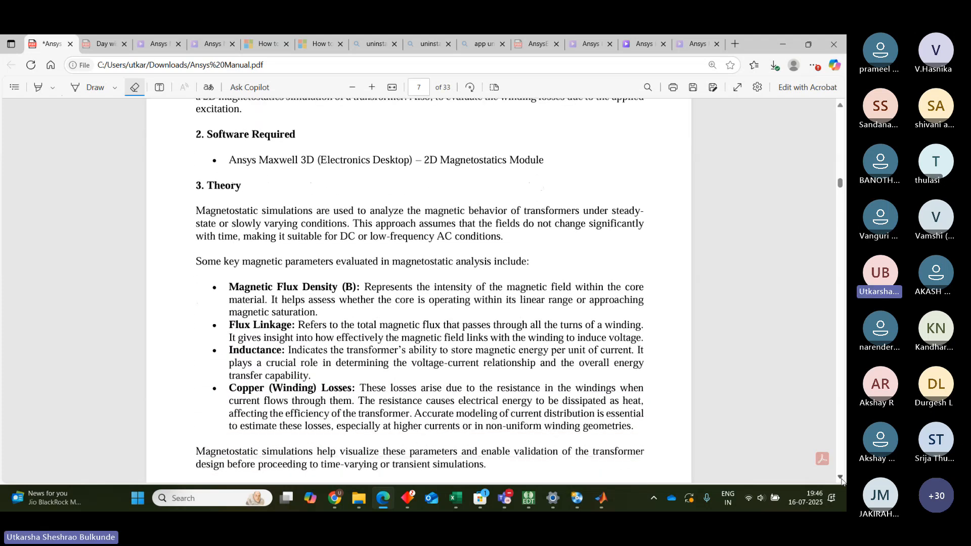
scroll(841, 480, "down", 12)
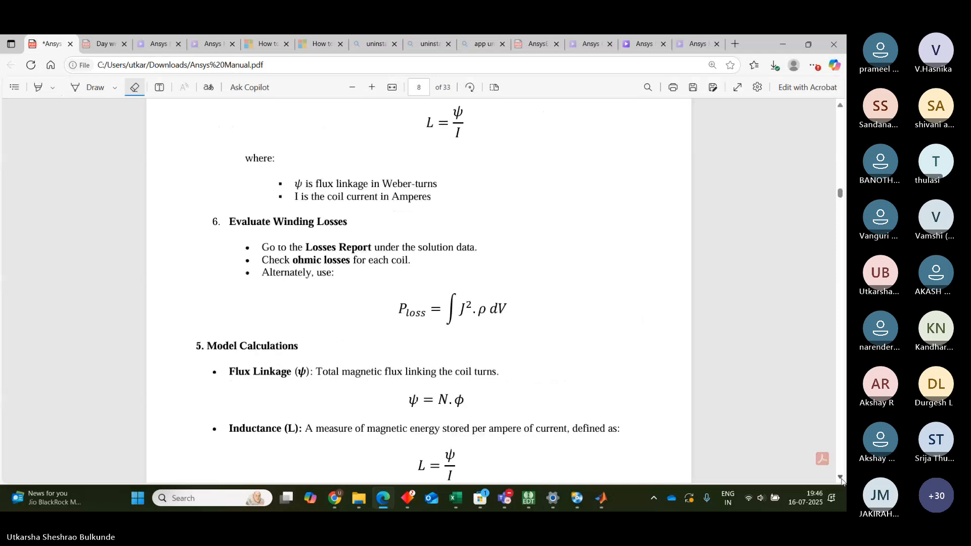
scroll(841, 480, "down", 4)
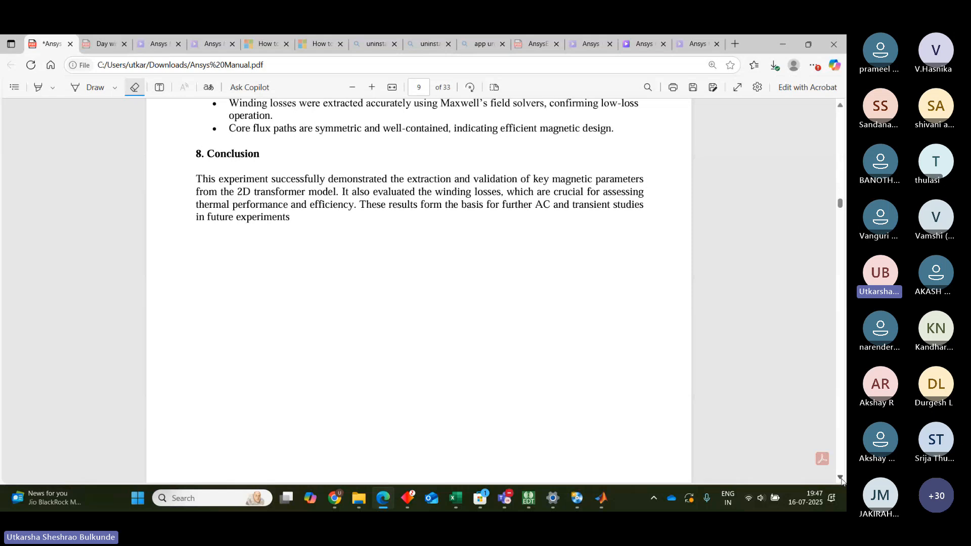
scroll(841, 480, "down", 3)
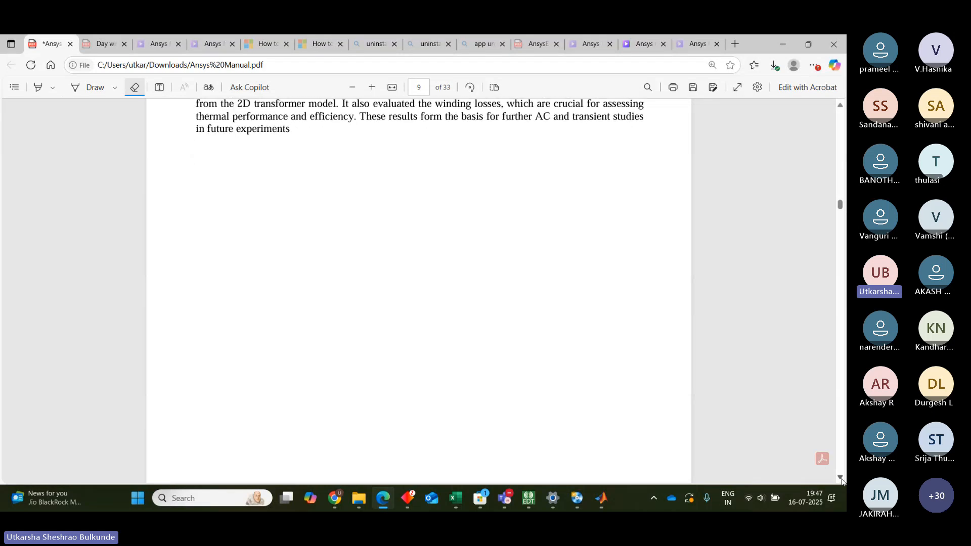
scroll(840, 480, "down", 1)
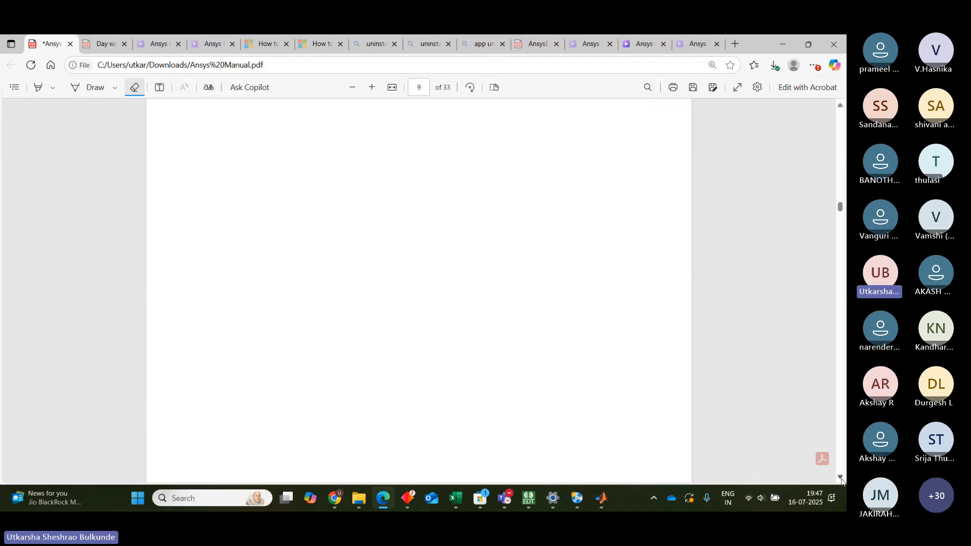